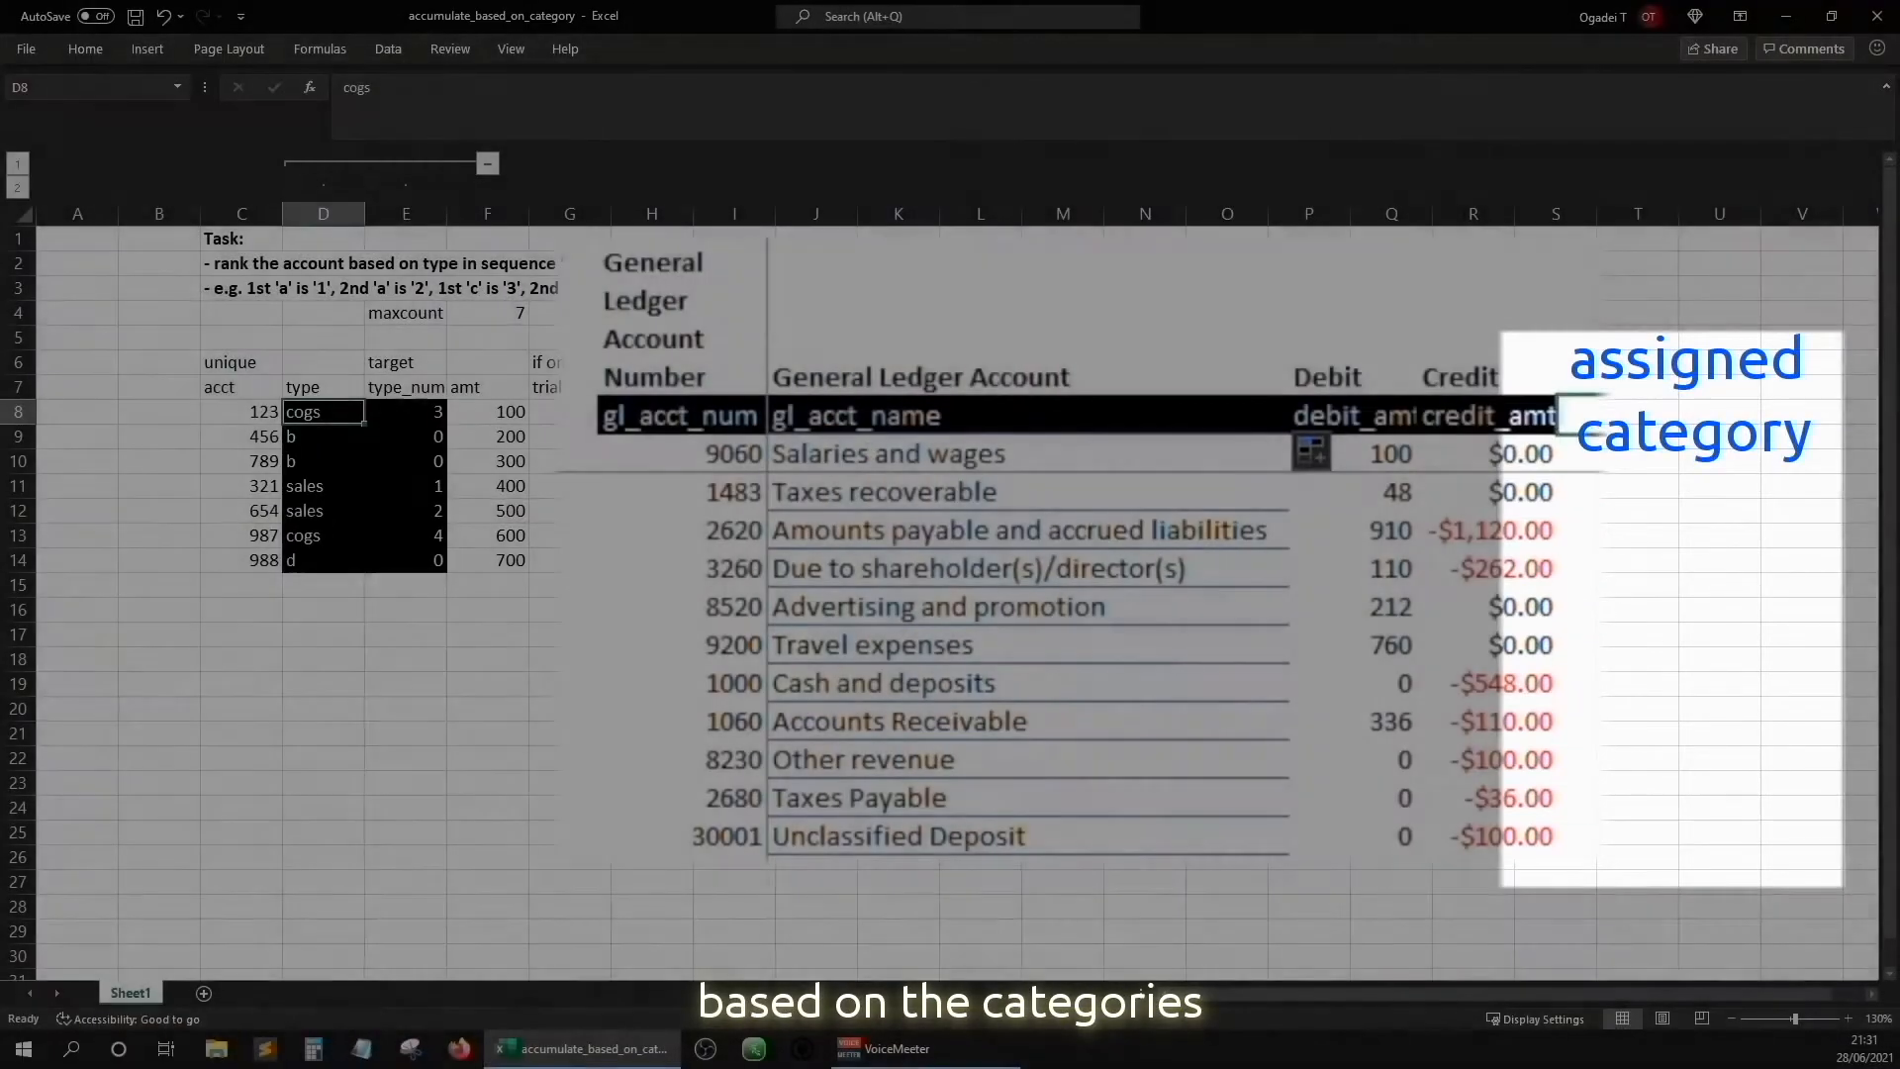
Collapse the grouped type and type_num columns (D:E) so only acct, amt and trial show
key(Left)
key(Left)
key(Right)
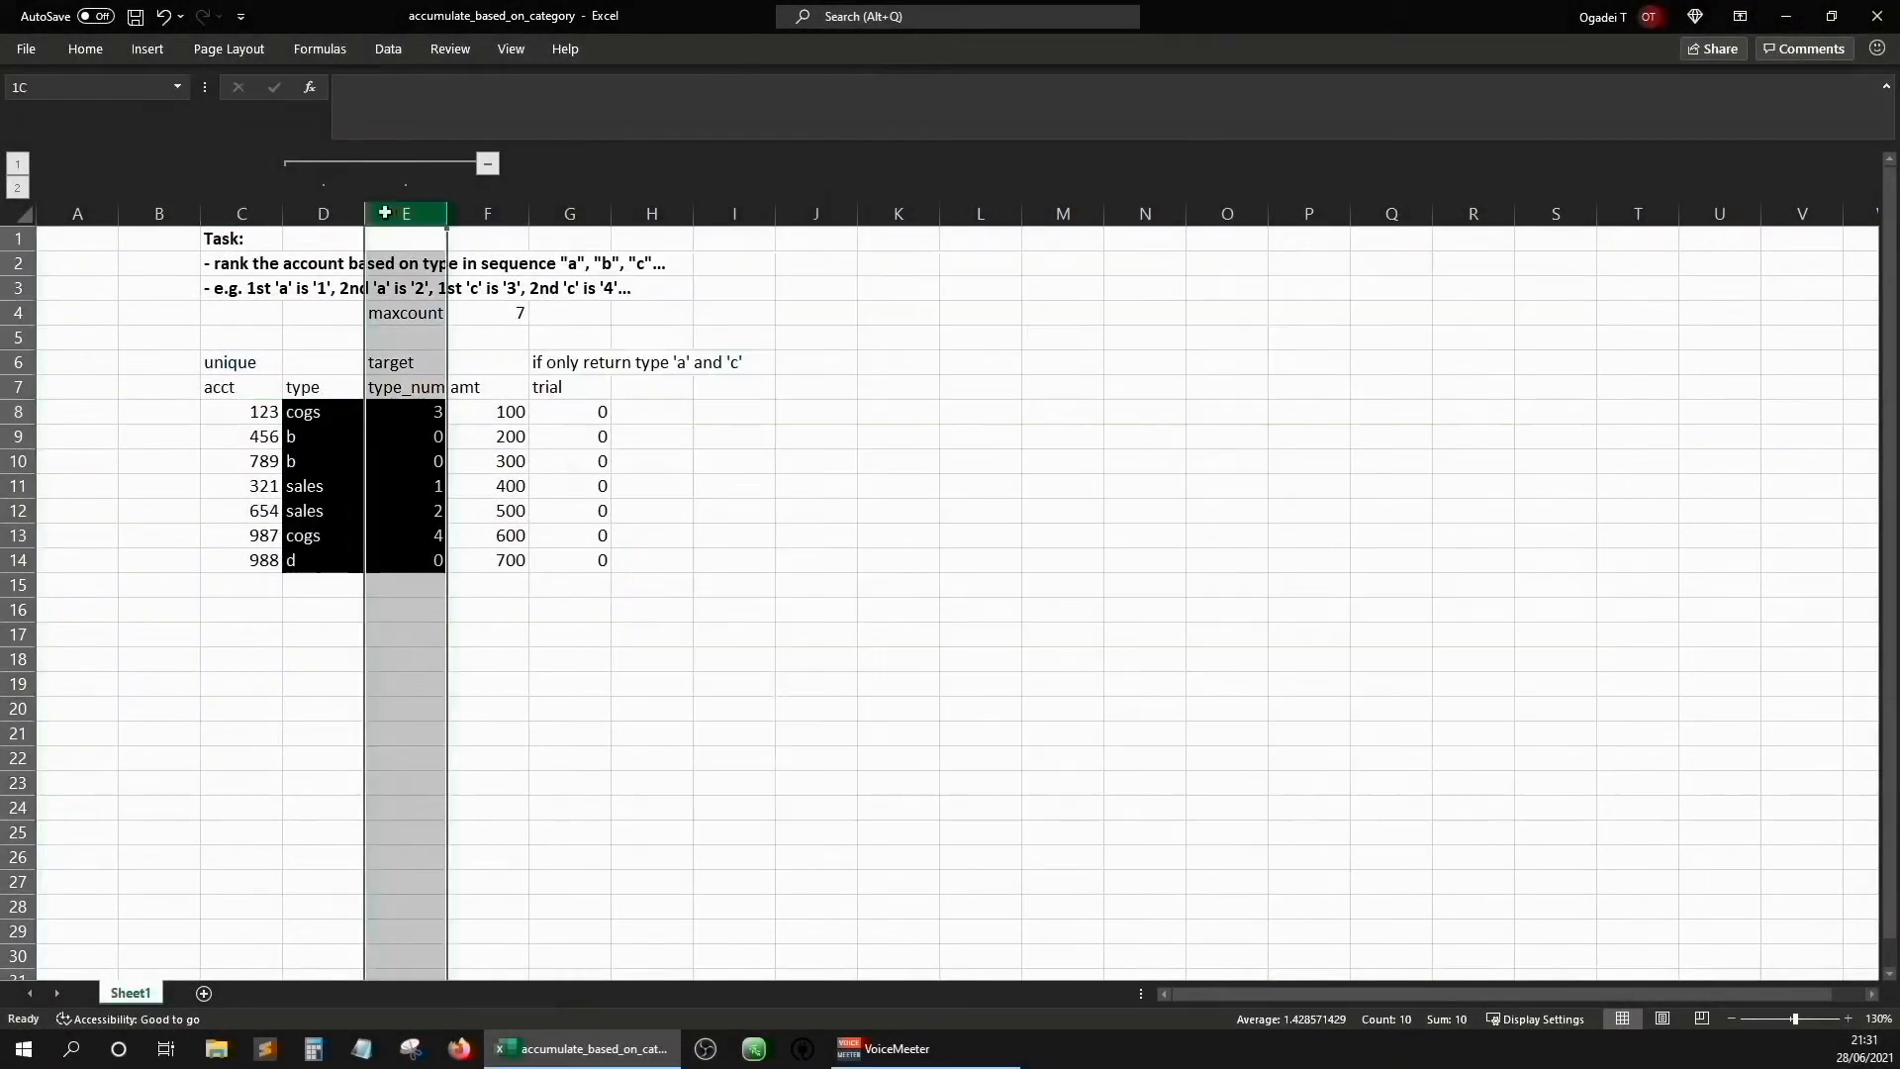
click(582, 308)
click(489, 170)
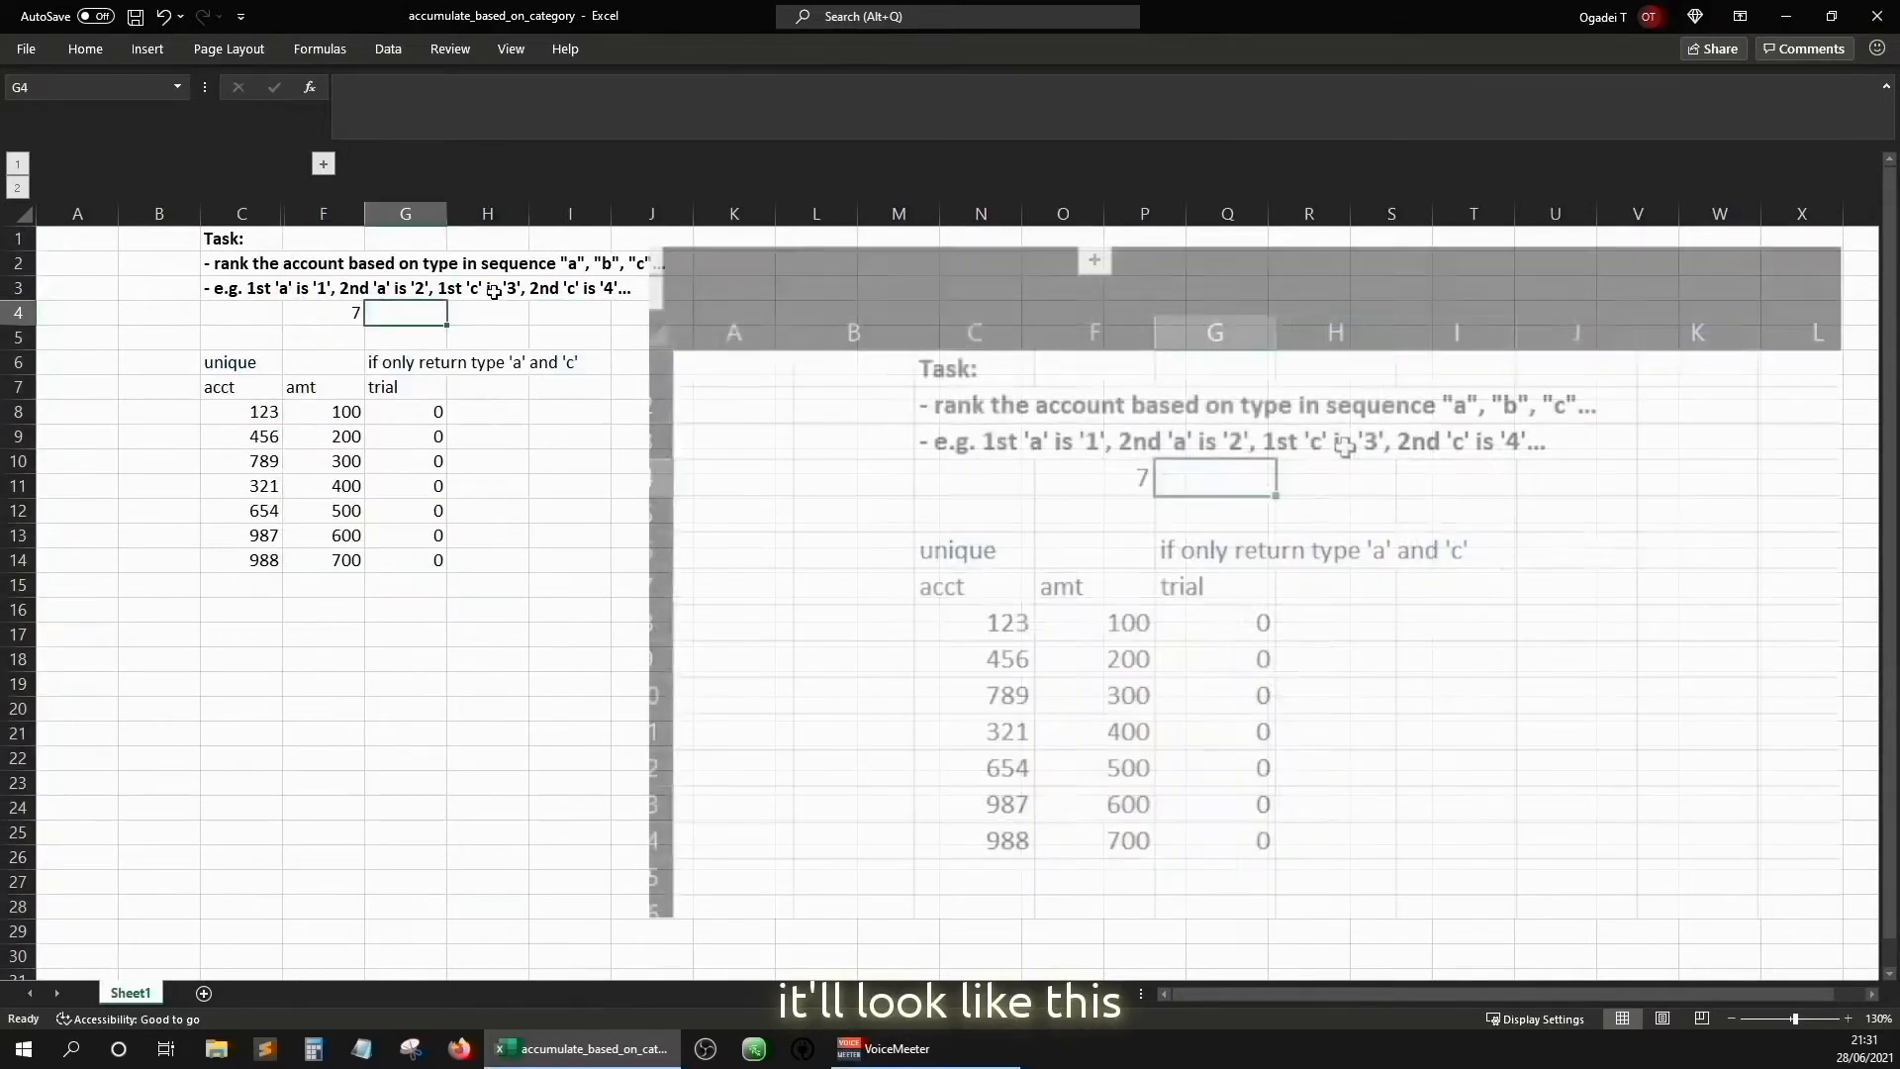
Select the acct and amt table from C7 to F14 to review the trial balance part
click(344, 411)
key(Left)
key(Up)
key(shift+Right)
key(shift+Down)
key(shift+Down)
key(shift+Down)
key(shift+Down)
key(shift+Down)
key(shift+Down)
key(shift+Down)
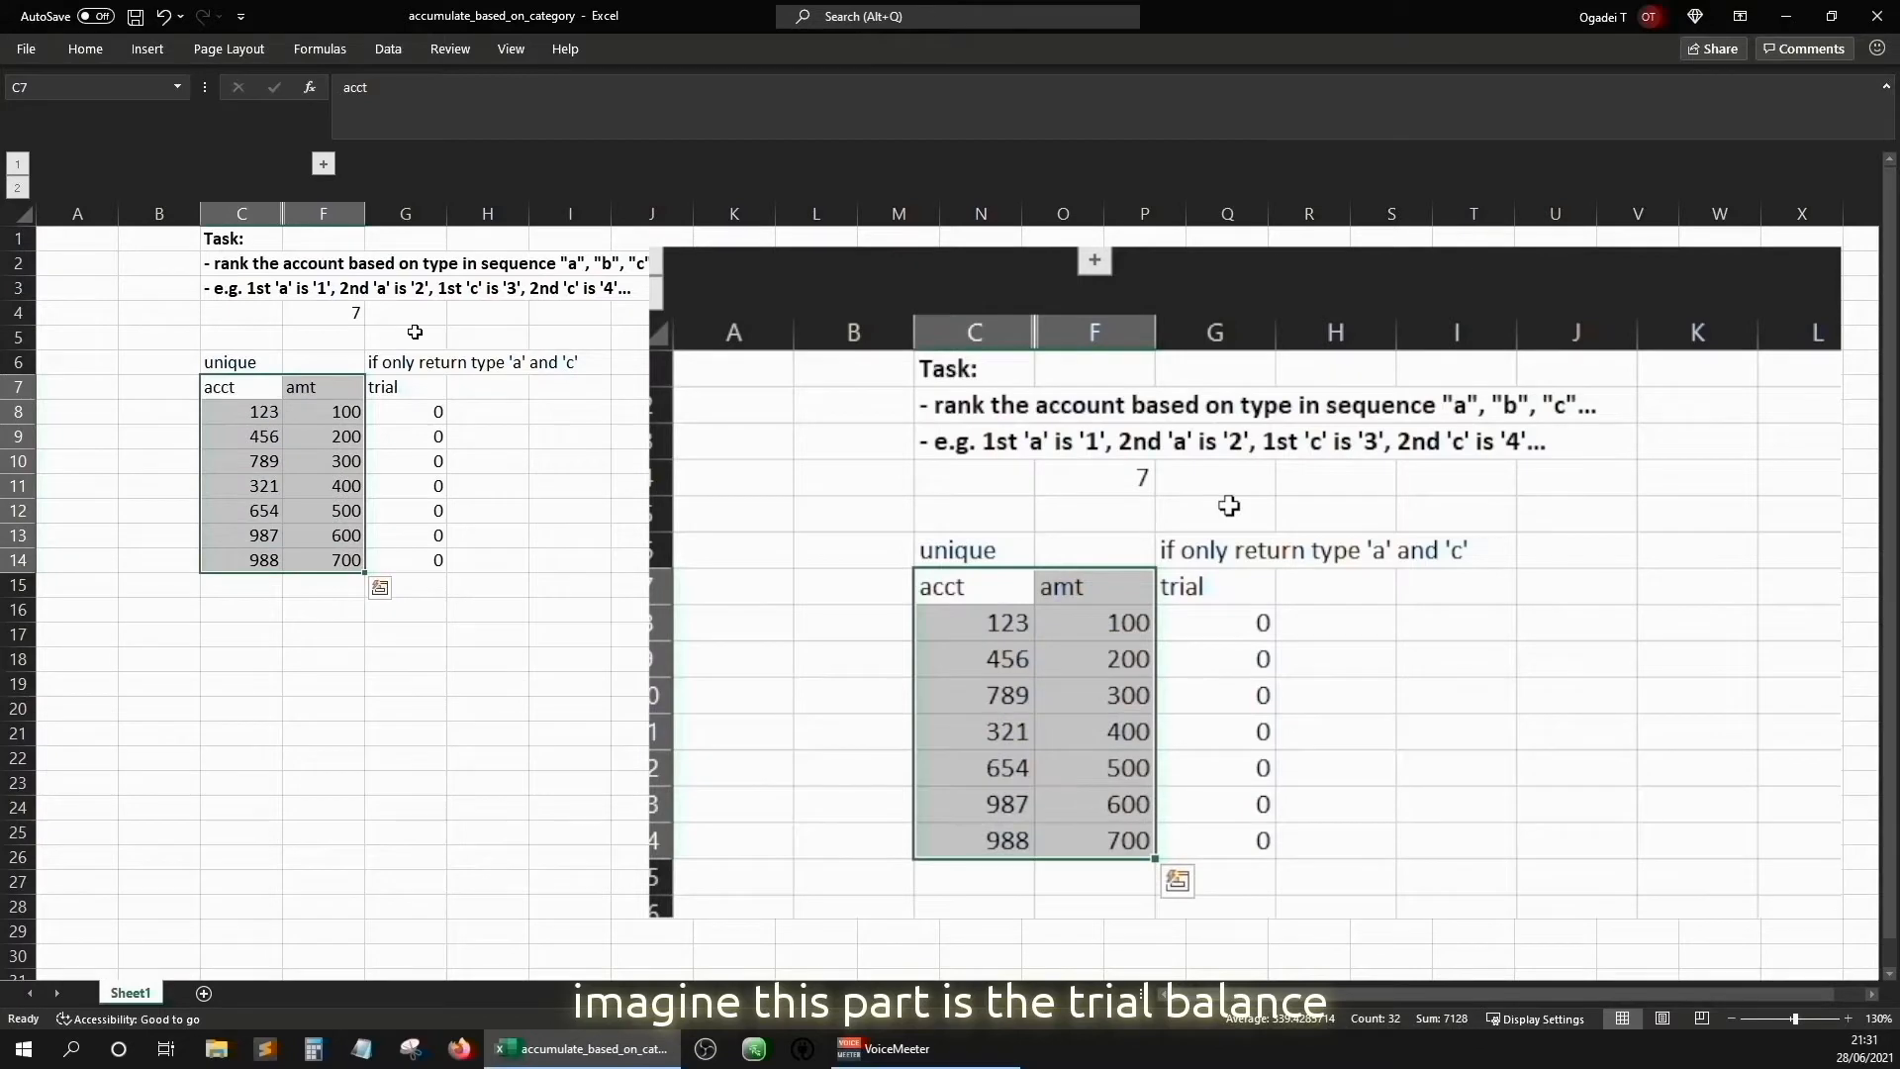
Start an income statement layout by entering the label Sales in L8
key(Down)
key(Right)
key(Right)
key(Right)
key(Right)
key(Right)
key(Right)
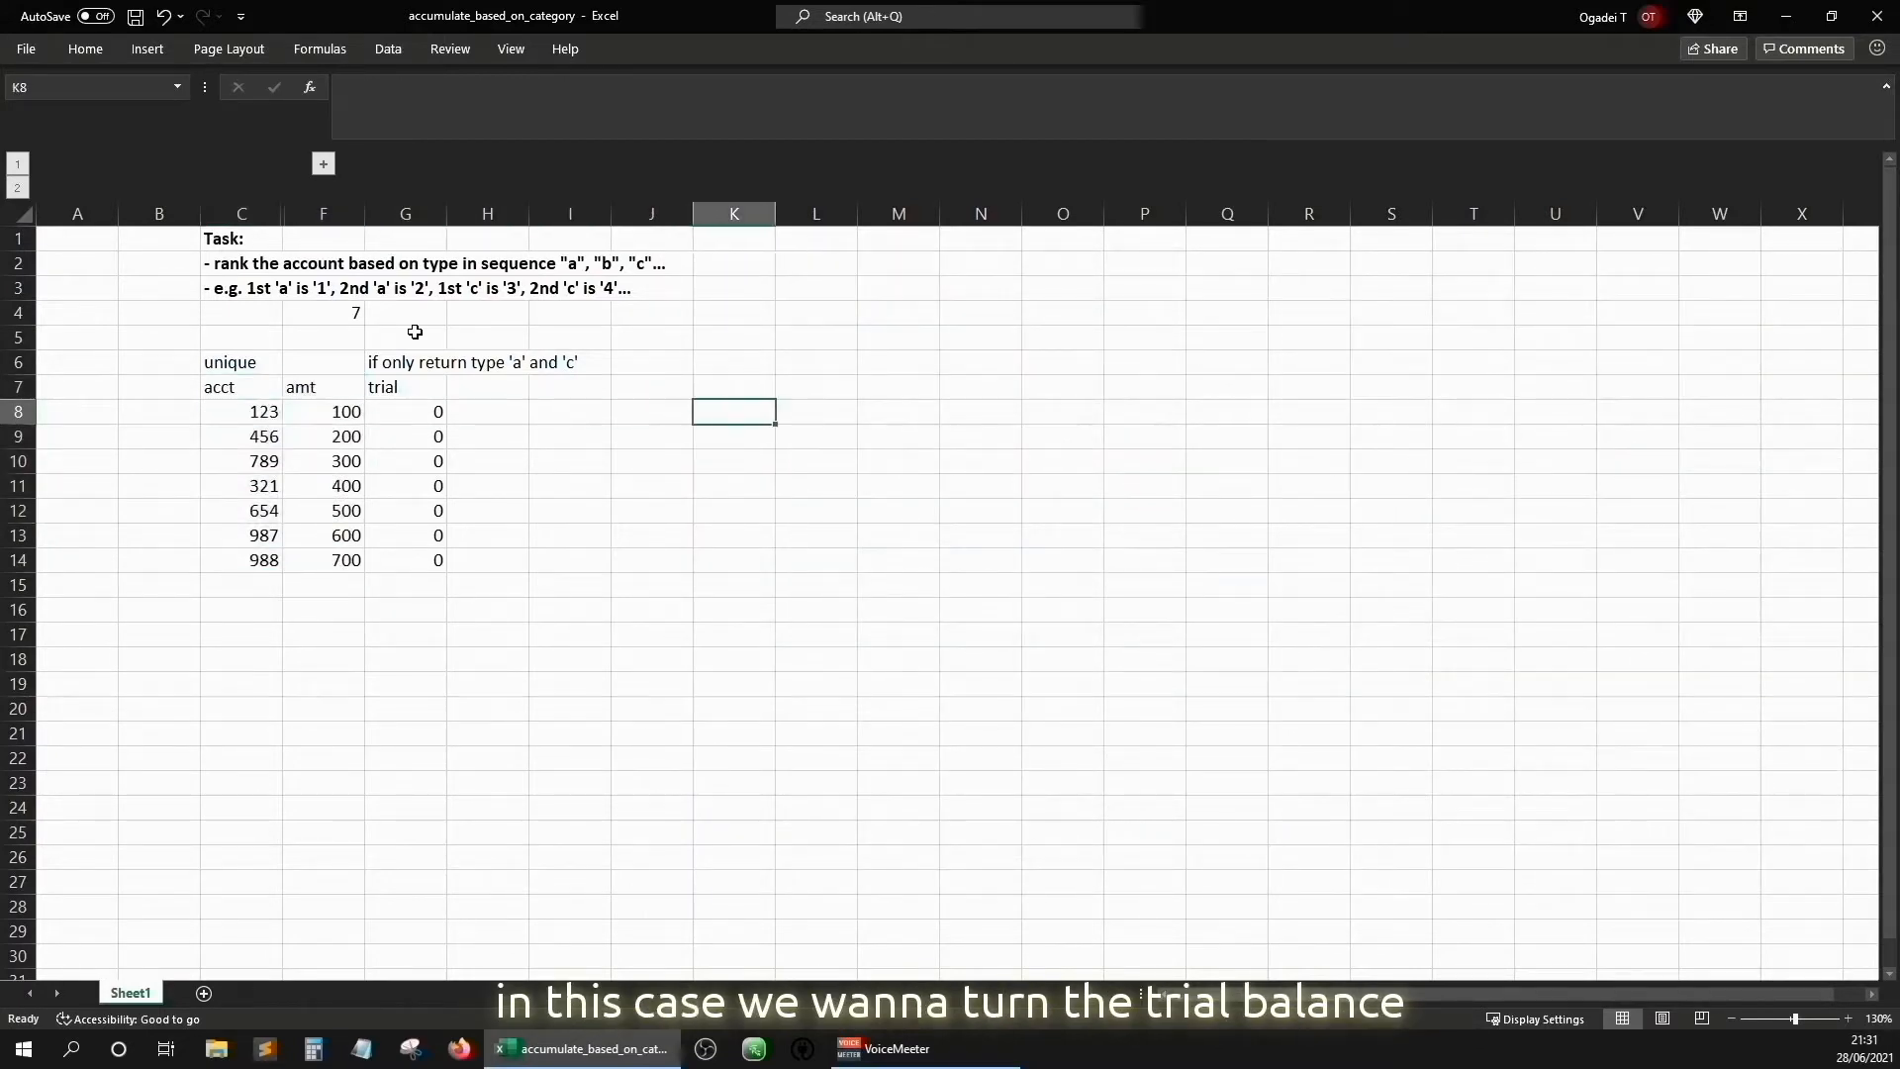
key(Up)
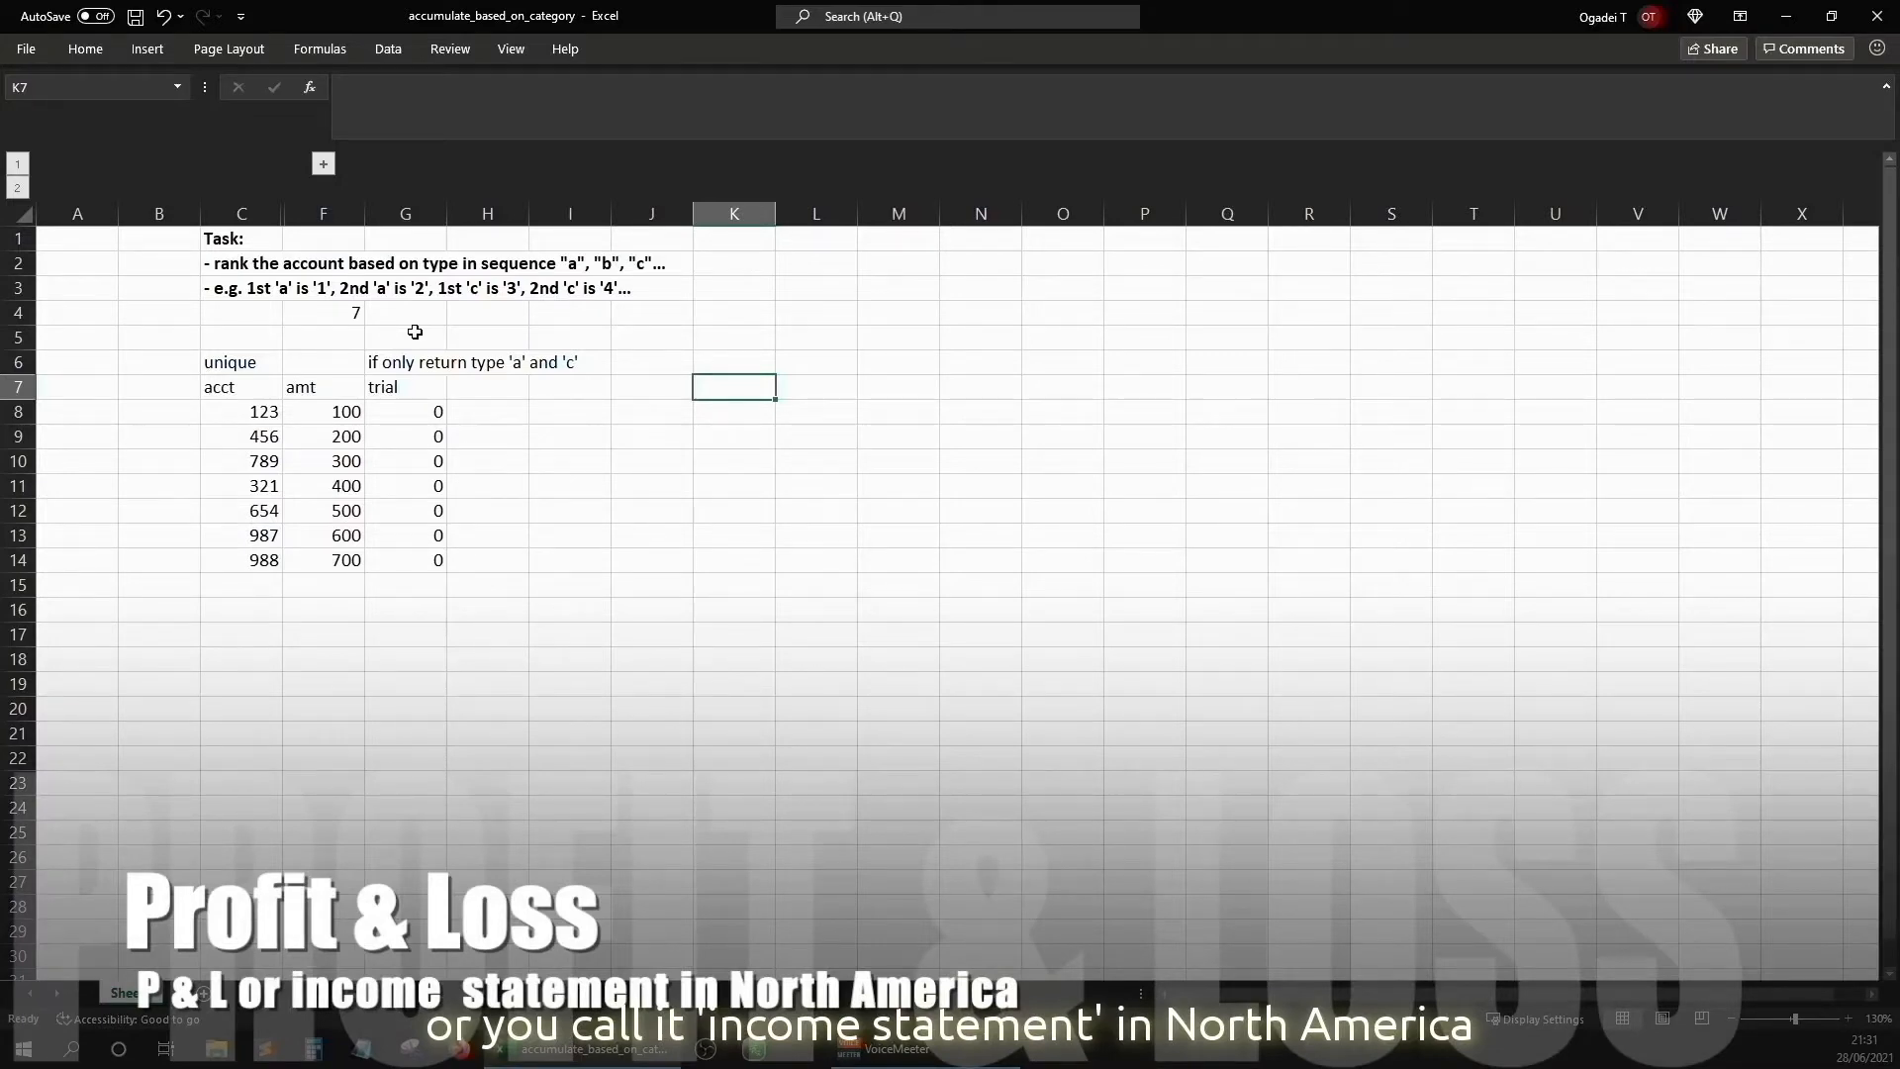
key(Down)
key(Right)
text(Sales)
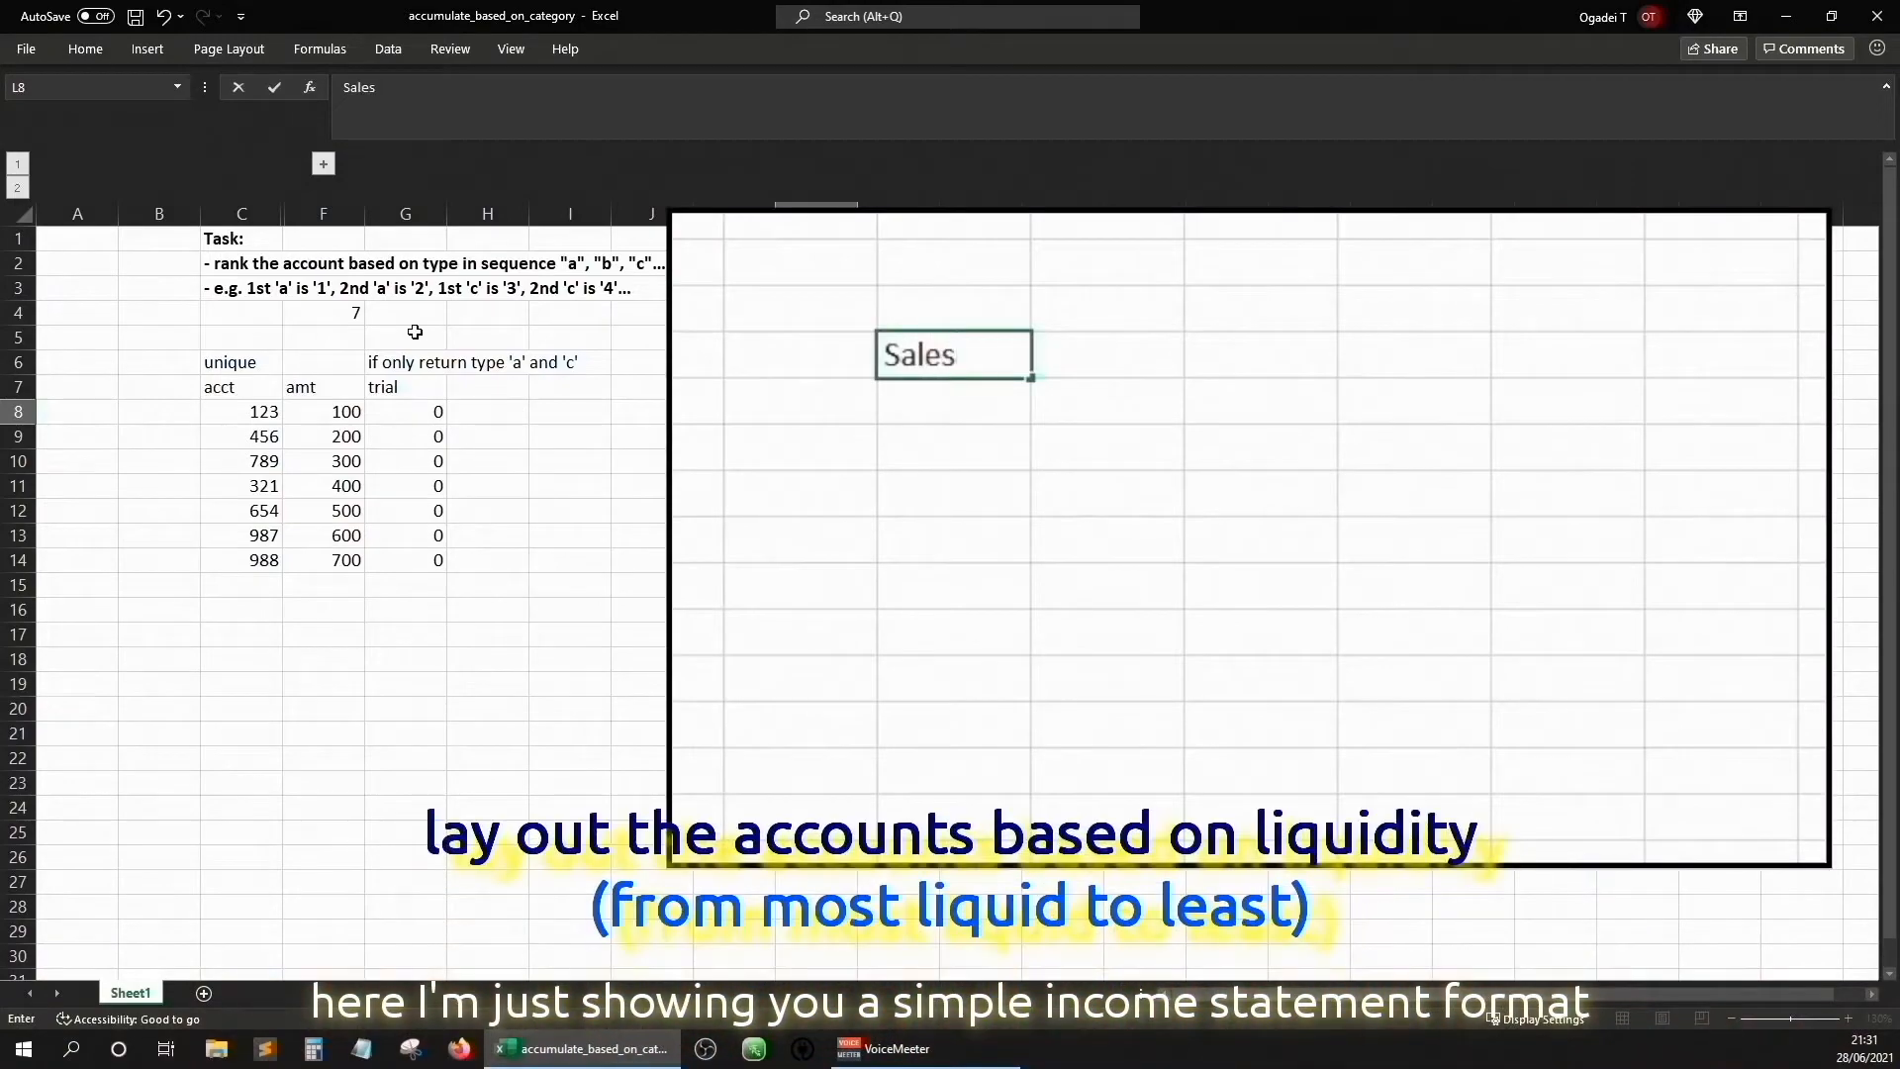
key(Return)
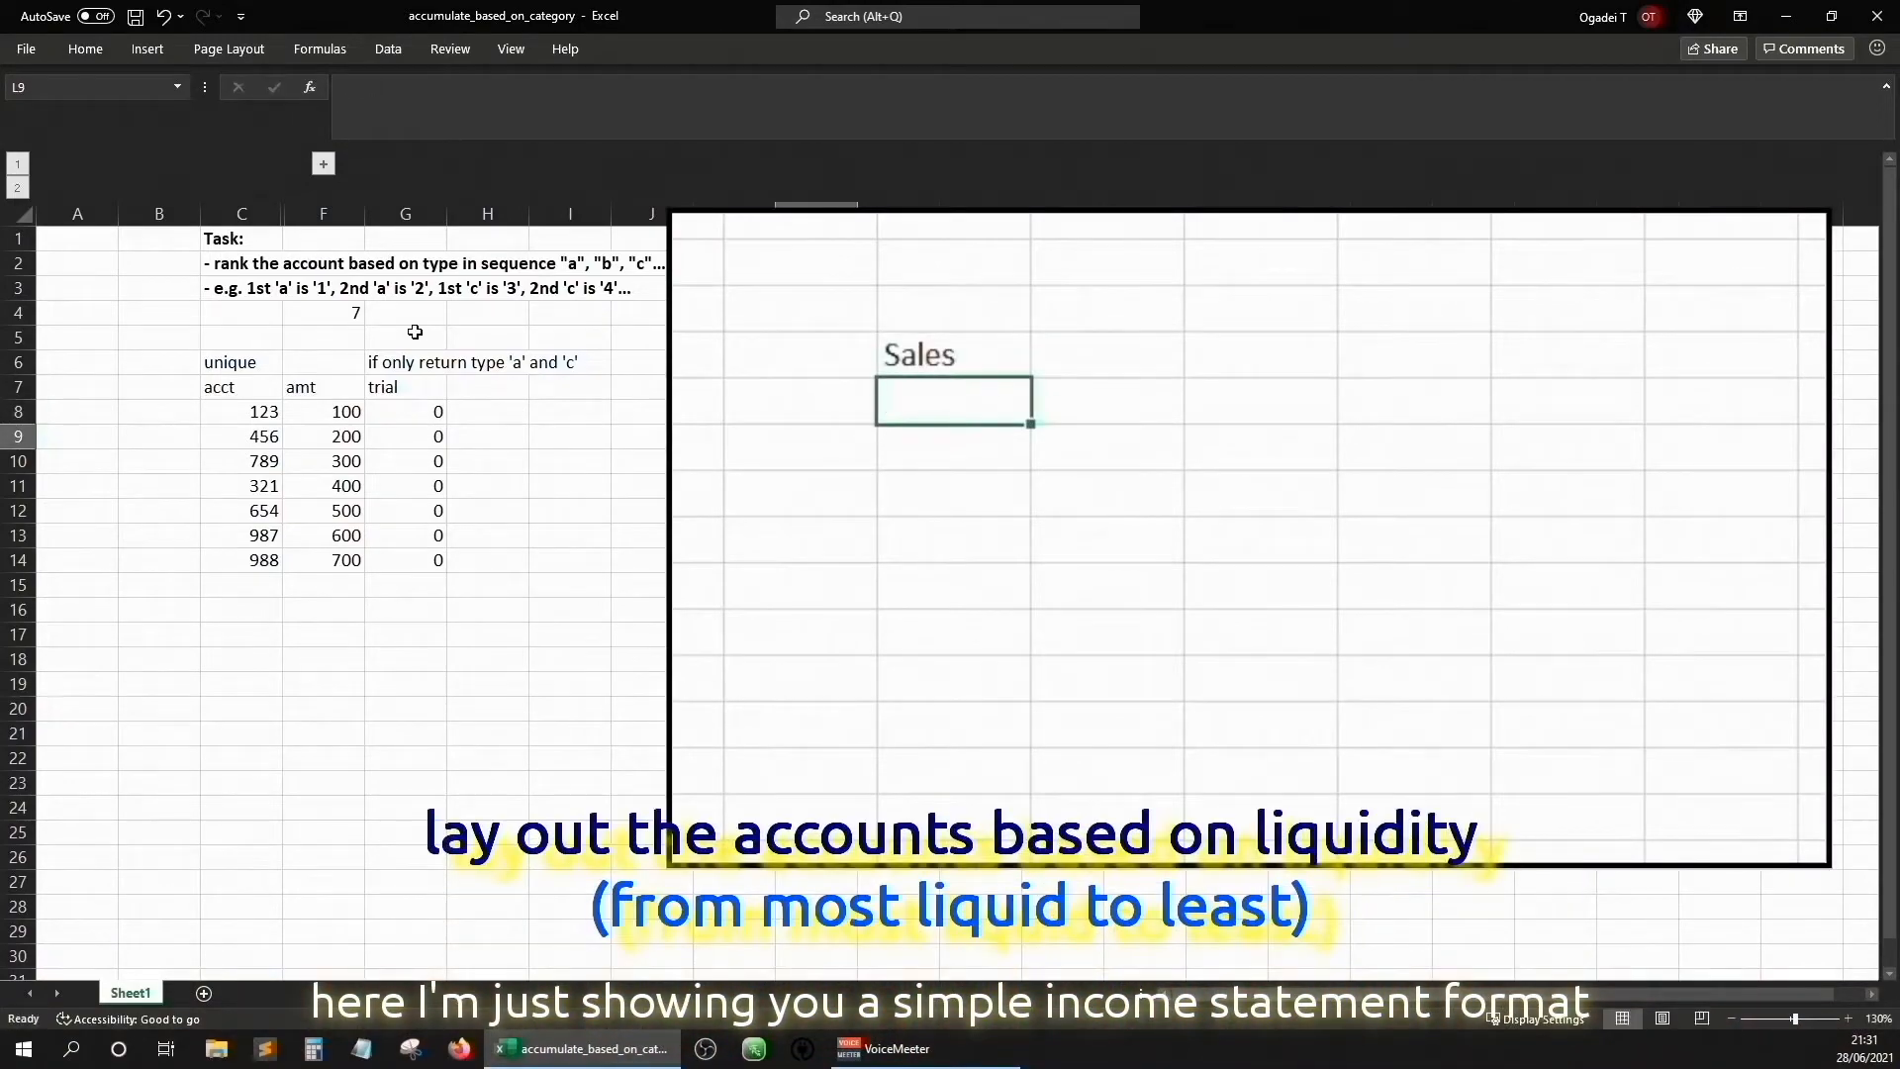
Enter the labels cogs in L9 and general admin in L10 below Sales
text(Go)
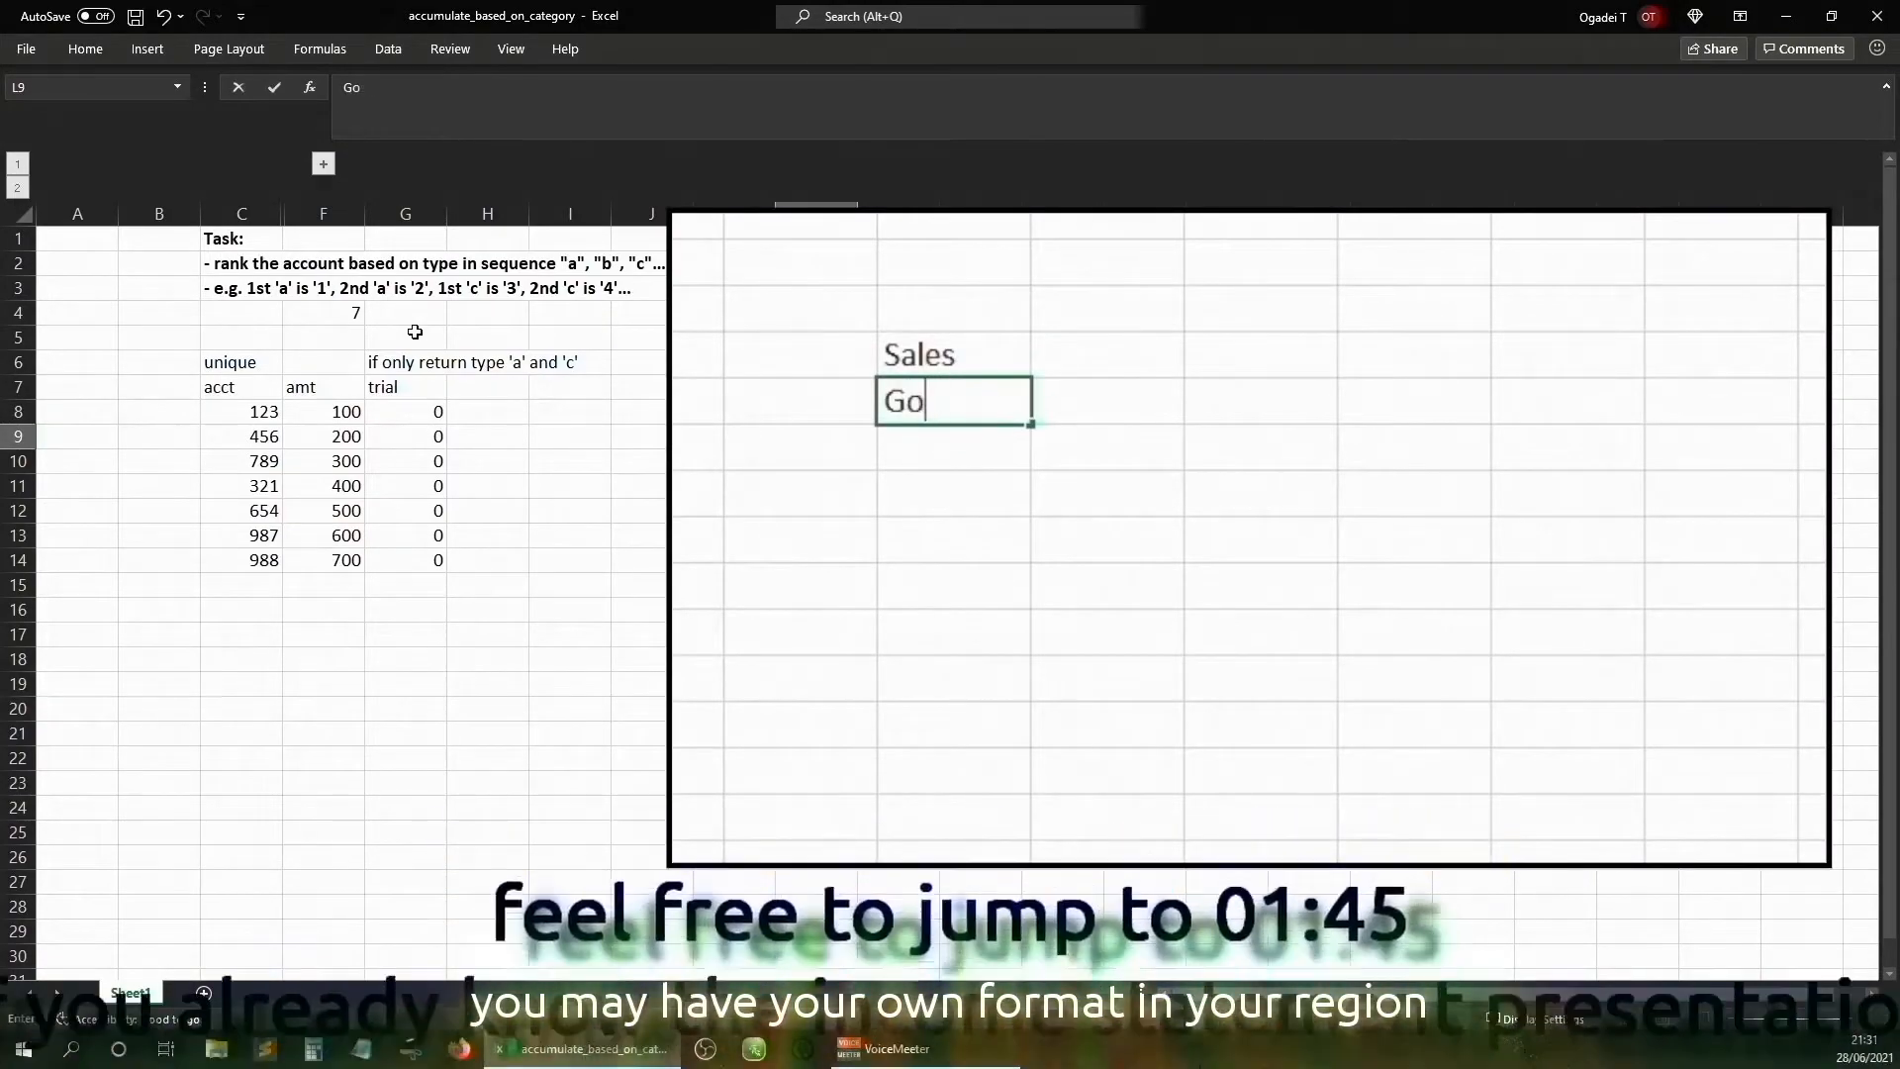
key(BackSpace)
key(BackSpace)
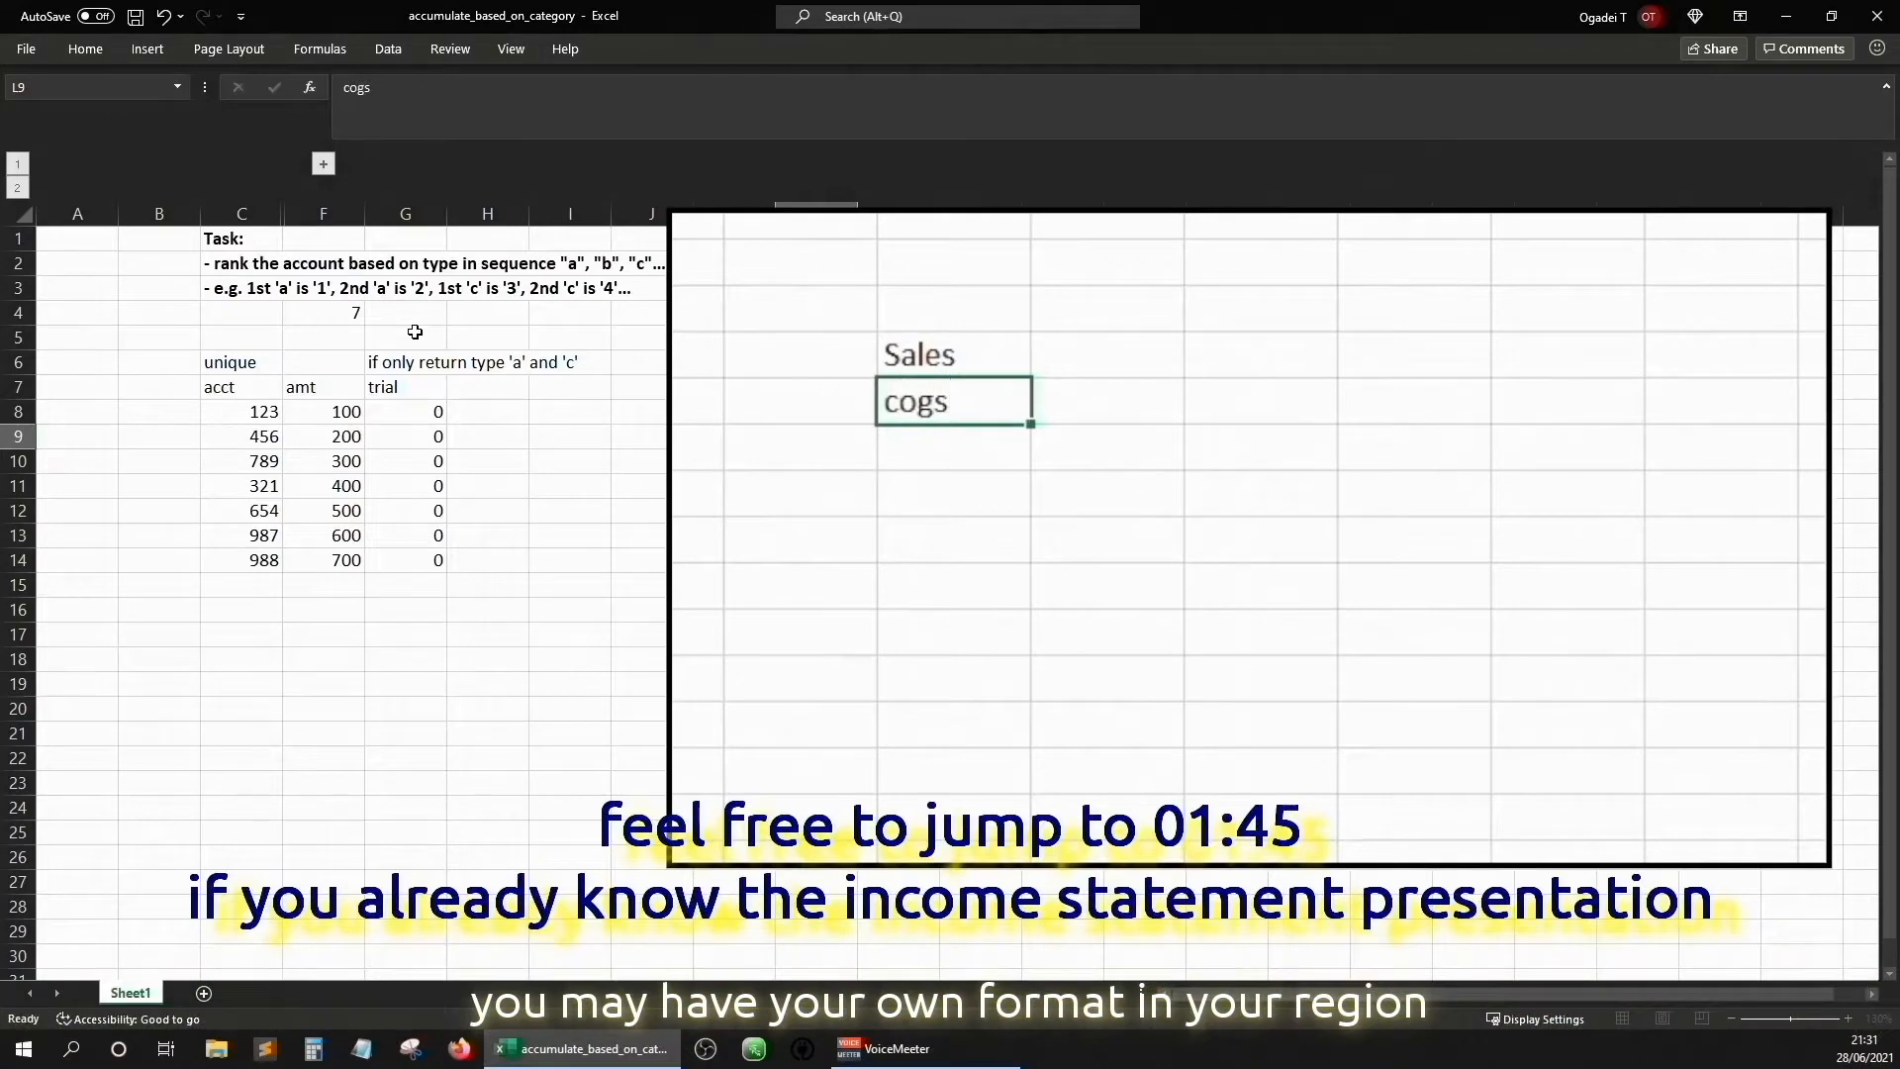
key(Return)
text(gene)
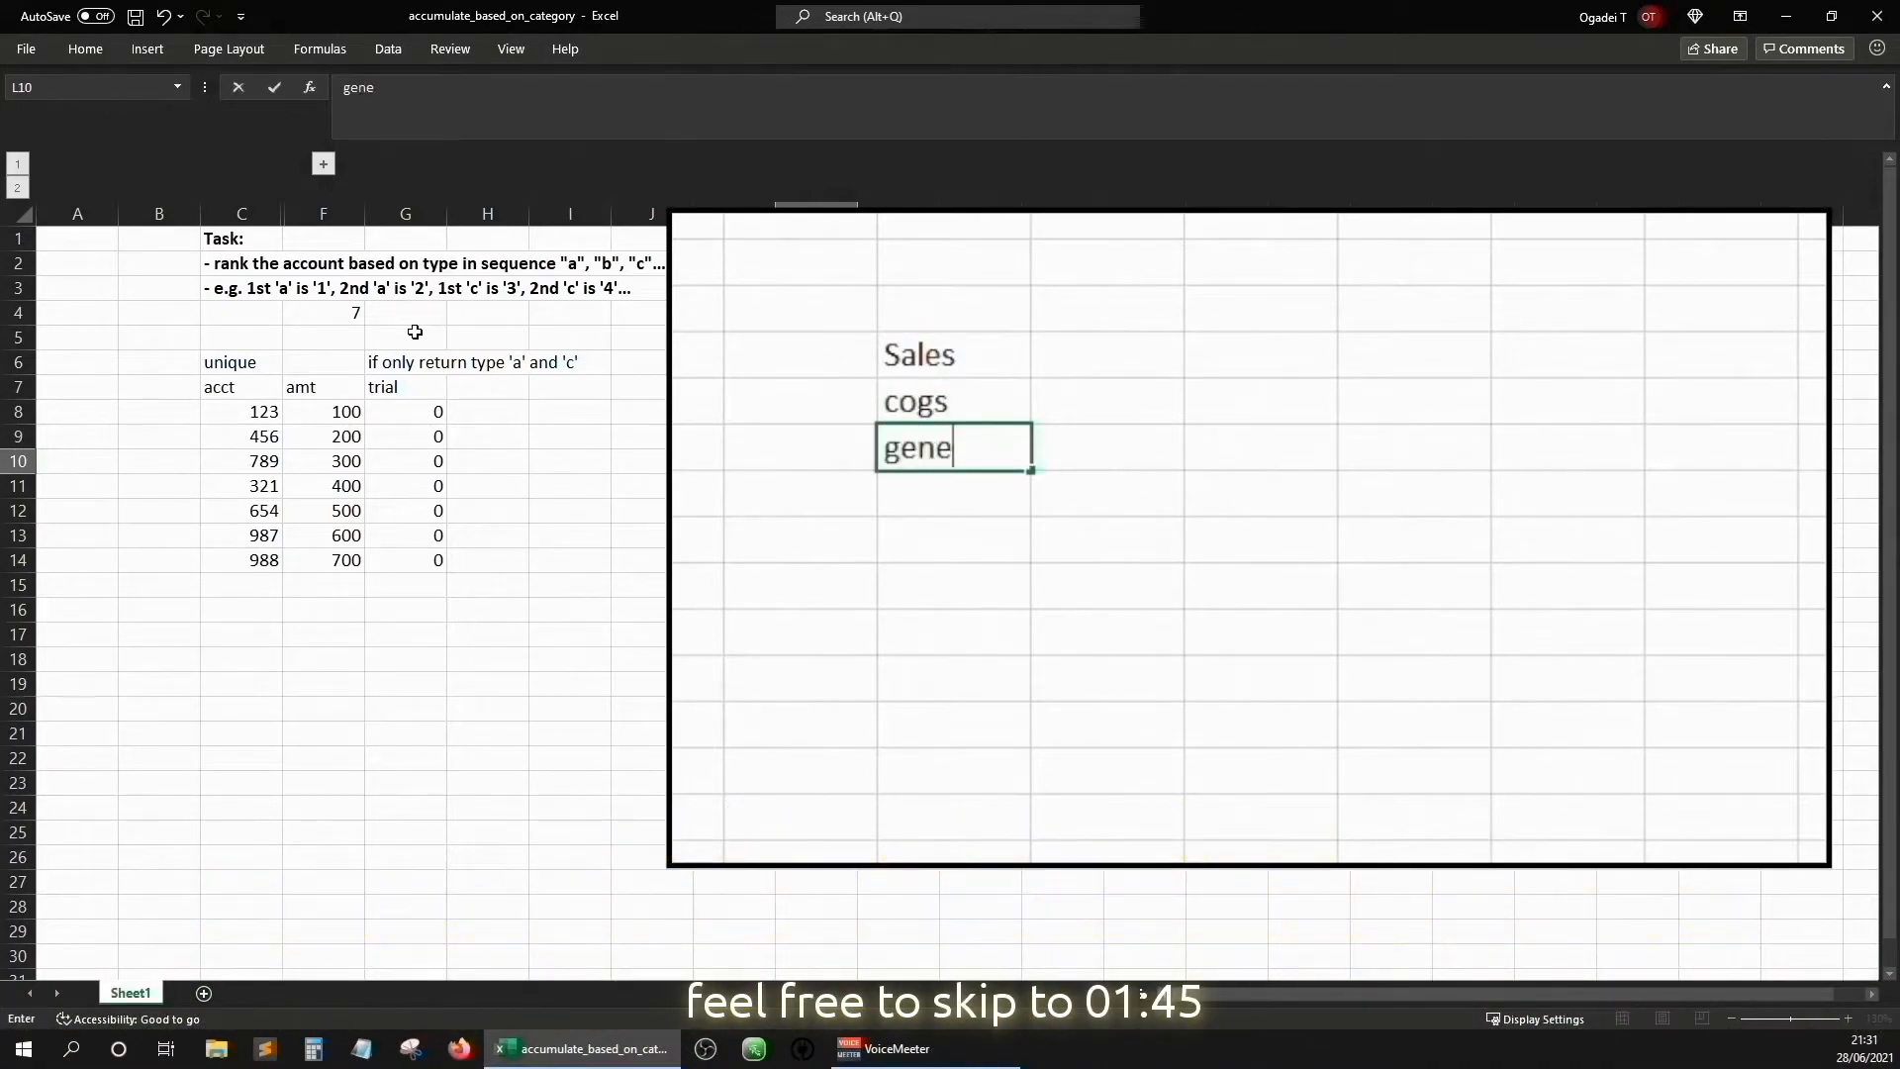
text(ral a)
Move the cogs and general admin labels down one row to L10:L11
key(Up)
key(Up)
key(Right)
key(Left)
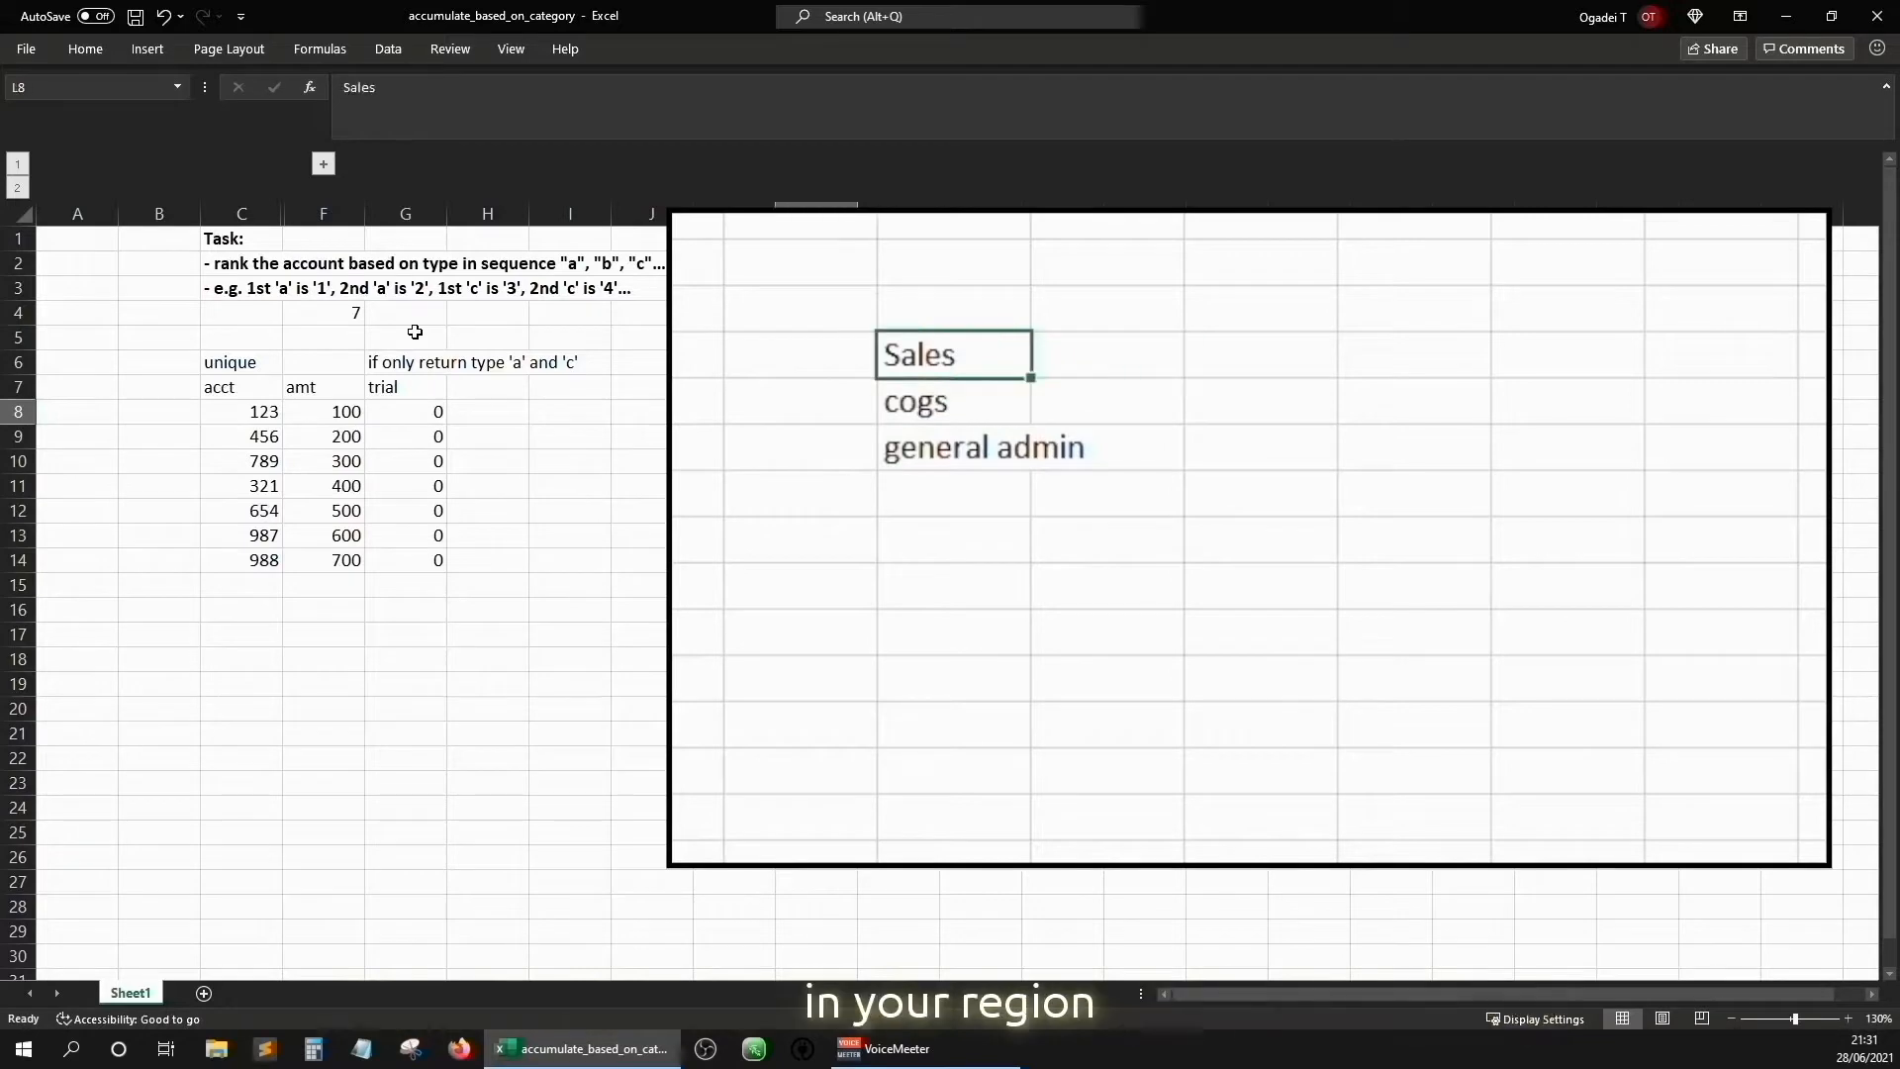
key(Down)
key(shift+Down)
key(ctrl+x)
key(Down)
key(ctrl+v)
Enter the sales account numbers 8000 in M8 and 8001 in M9
key(Up)
key(Up)
key(Right)
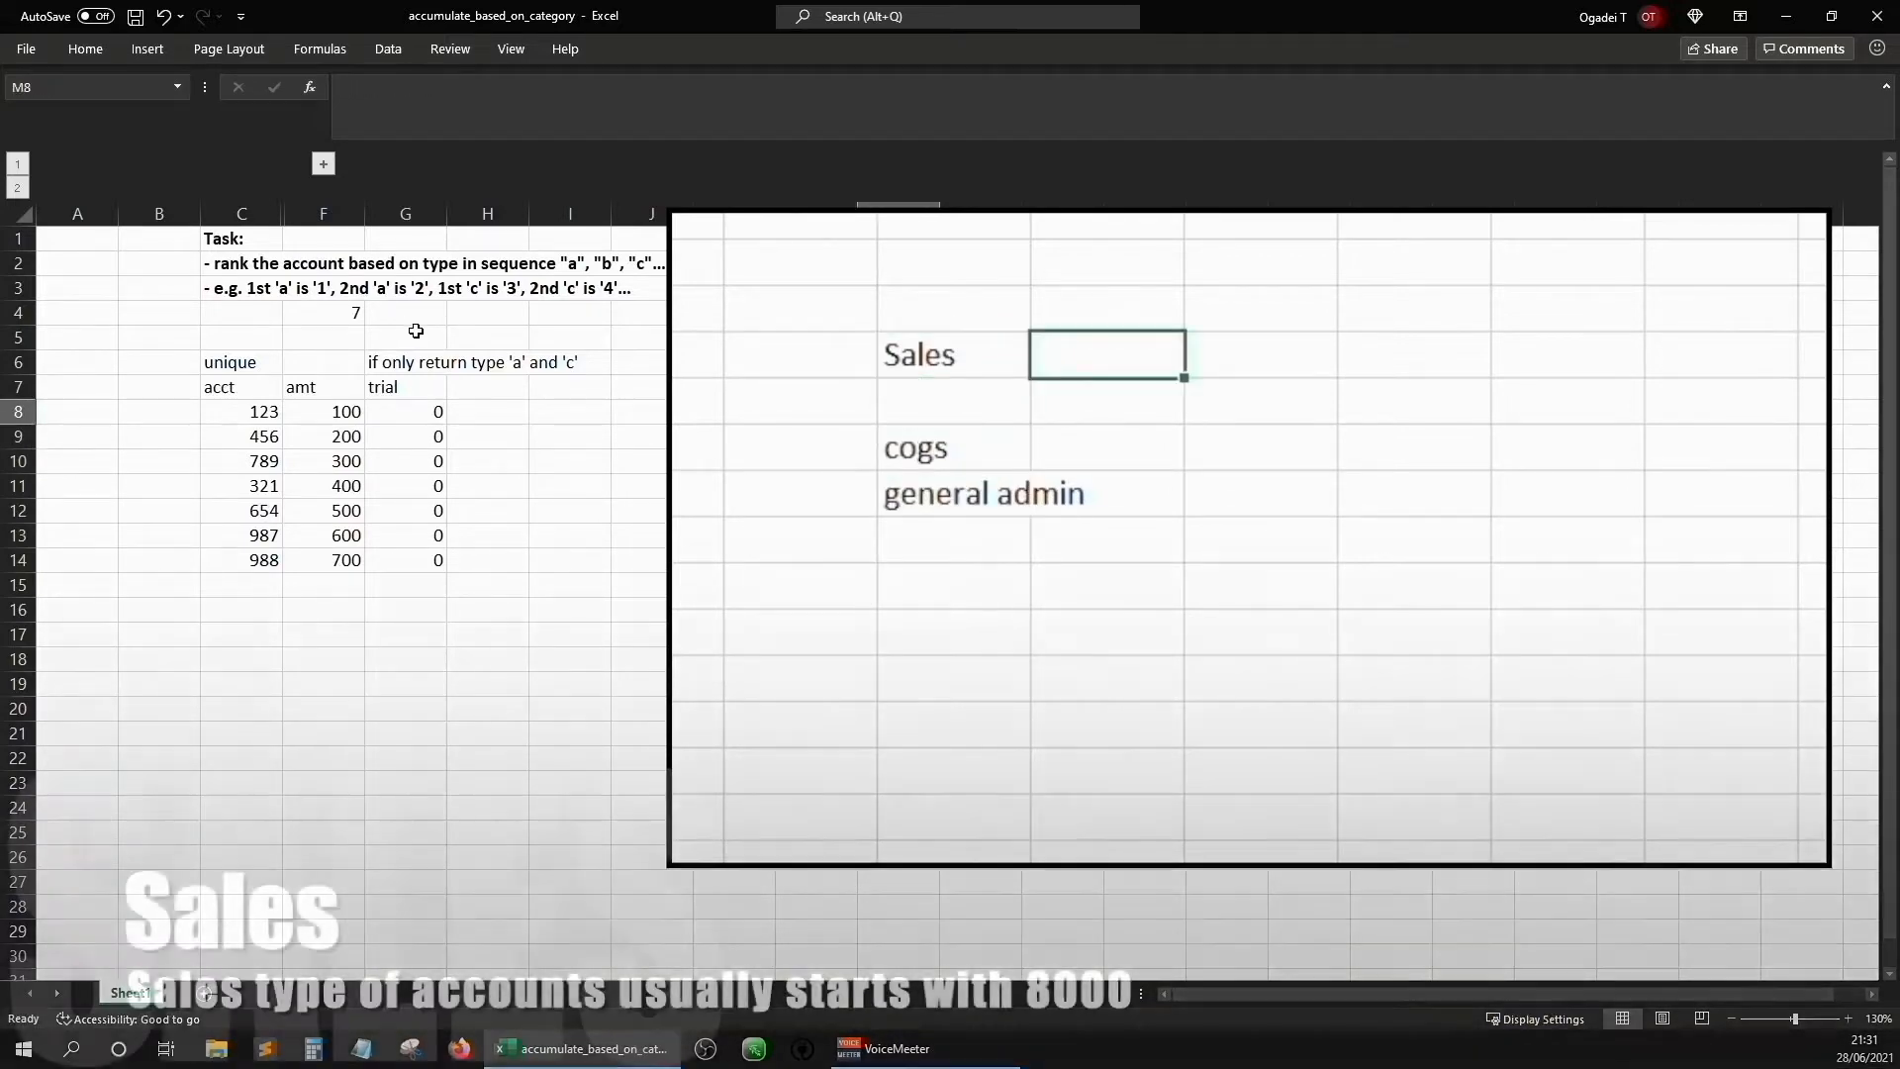
text(8000)
key(Return)
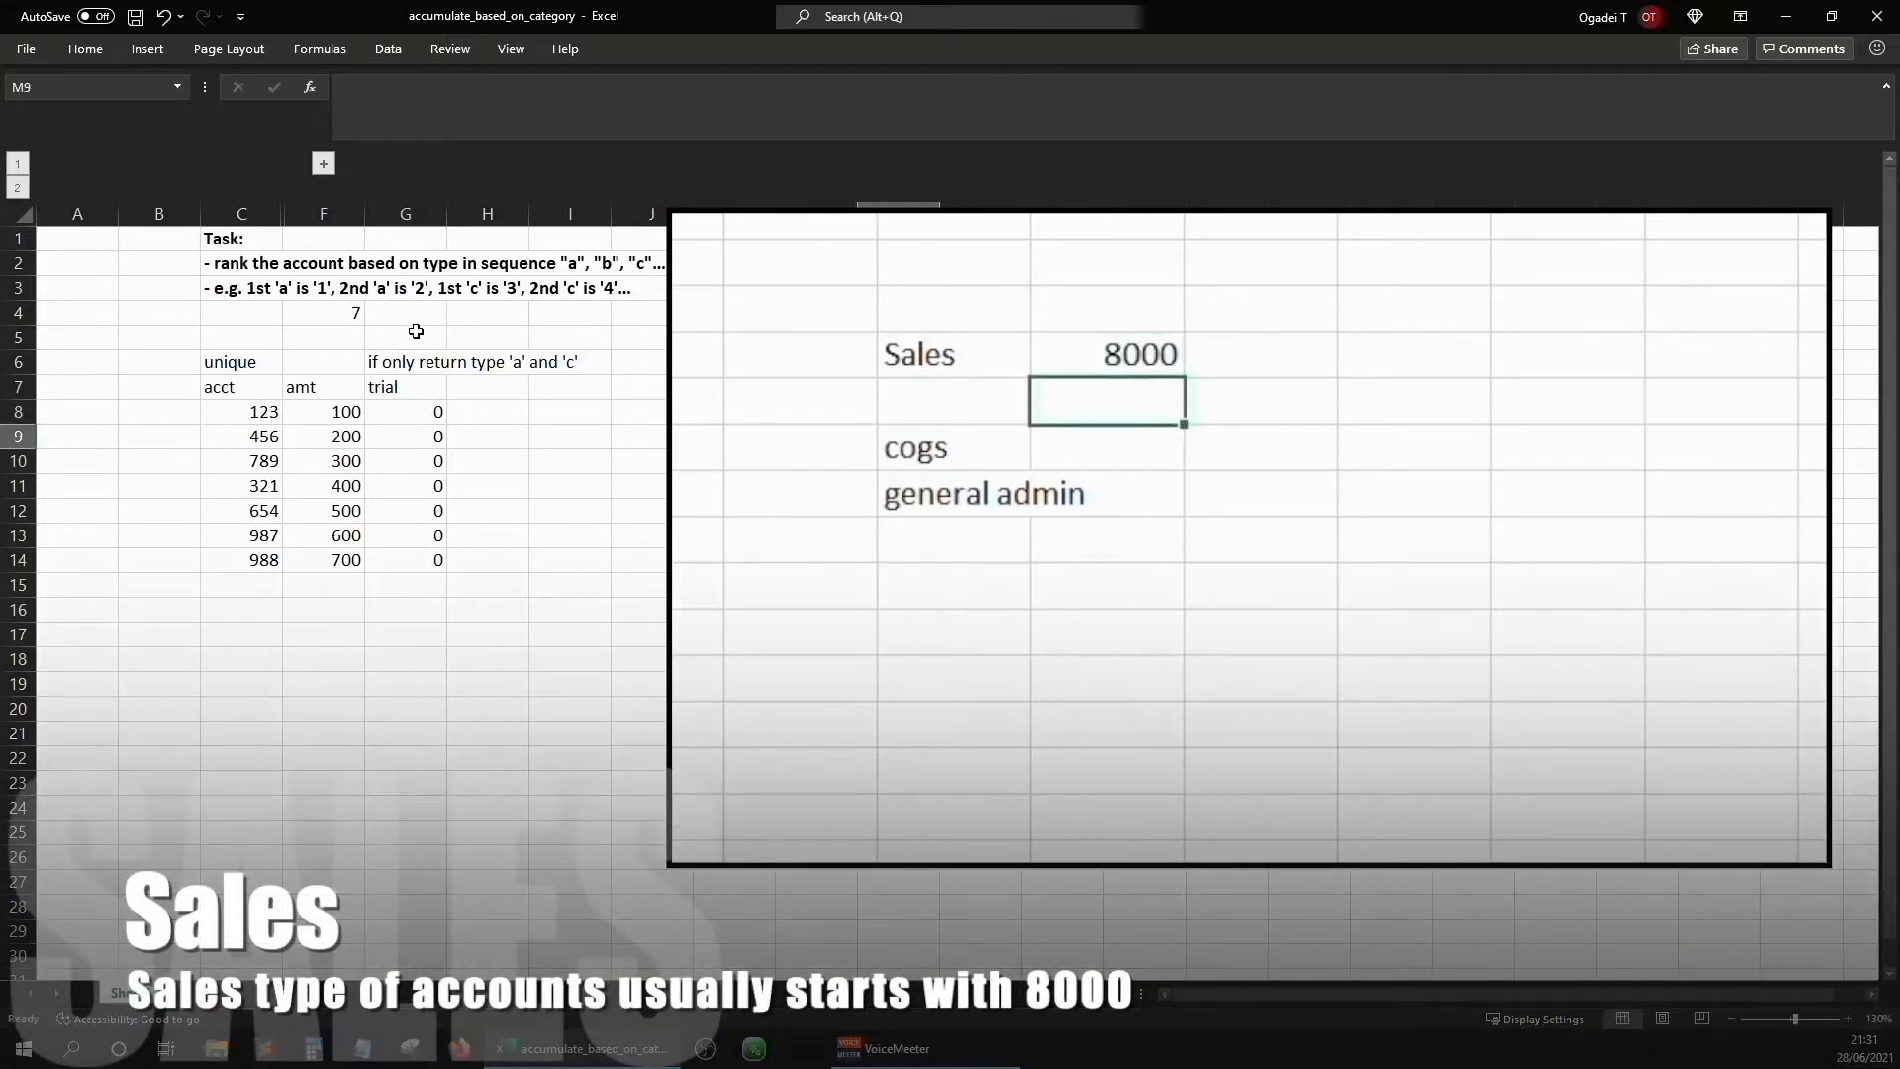
text(8001)
key(Return)
Enter account number 9001 in M10 beside the cogs label
key(Left)
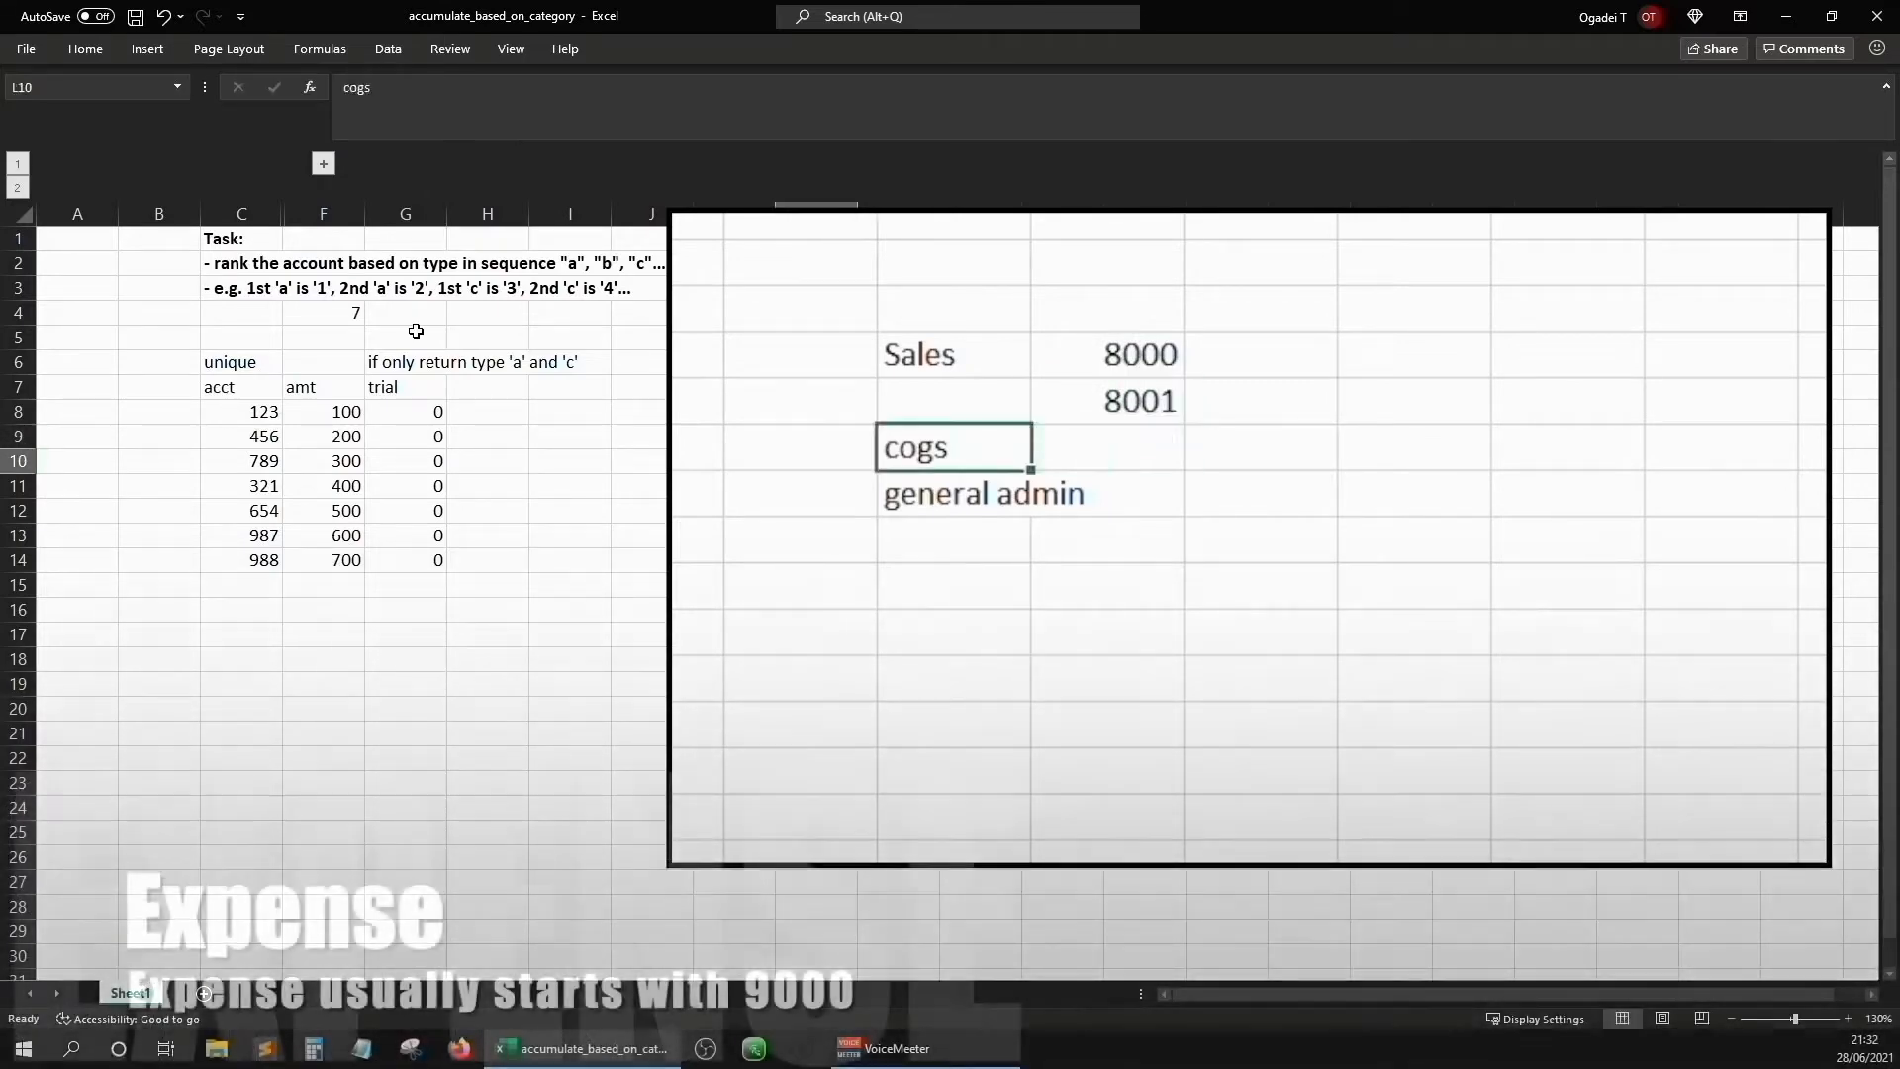
key(Right)
text(900)
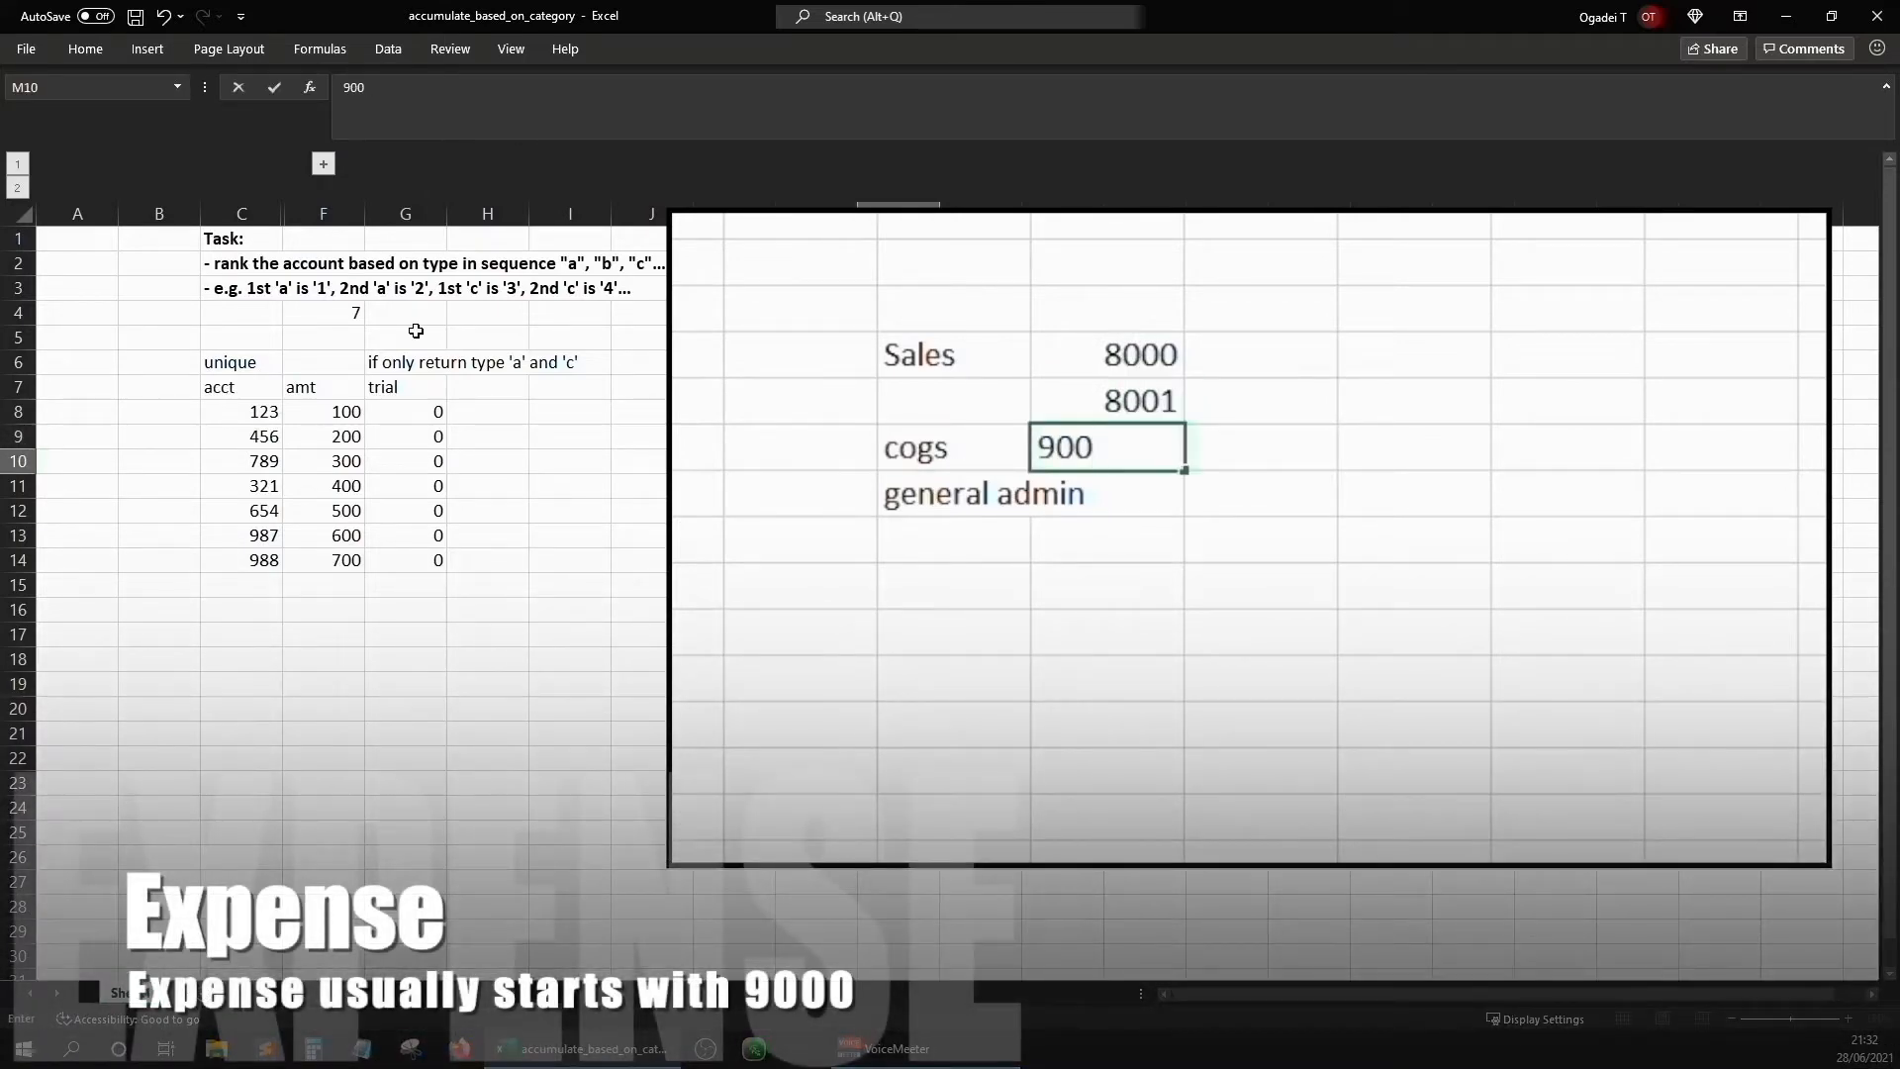
key(Return)
Move the general admin label down one row to L12
key(Left)
key(ctrl+x)
key(Down)
key(ctrl+v)
Enter the second cogs account number, 9002, in M11
key(Up)
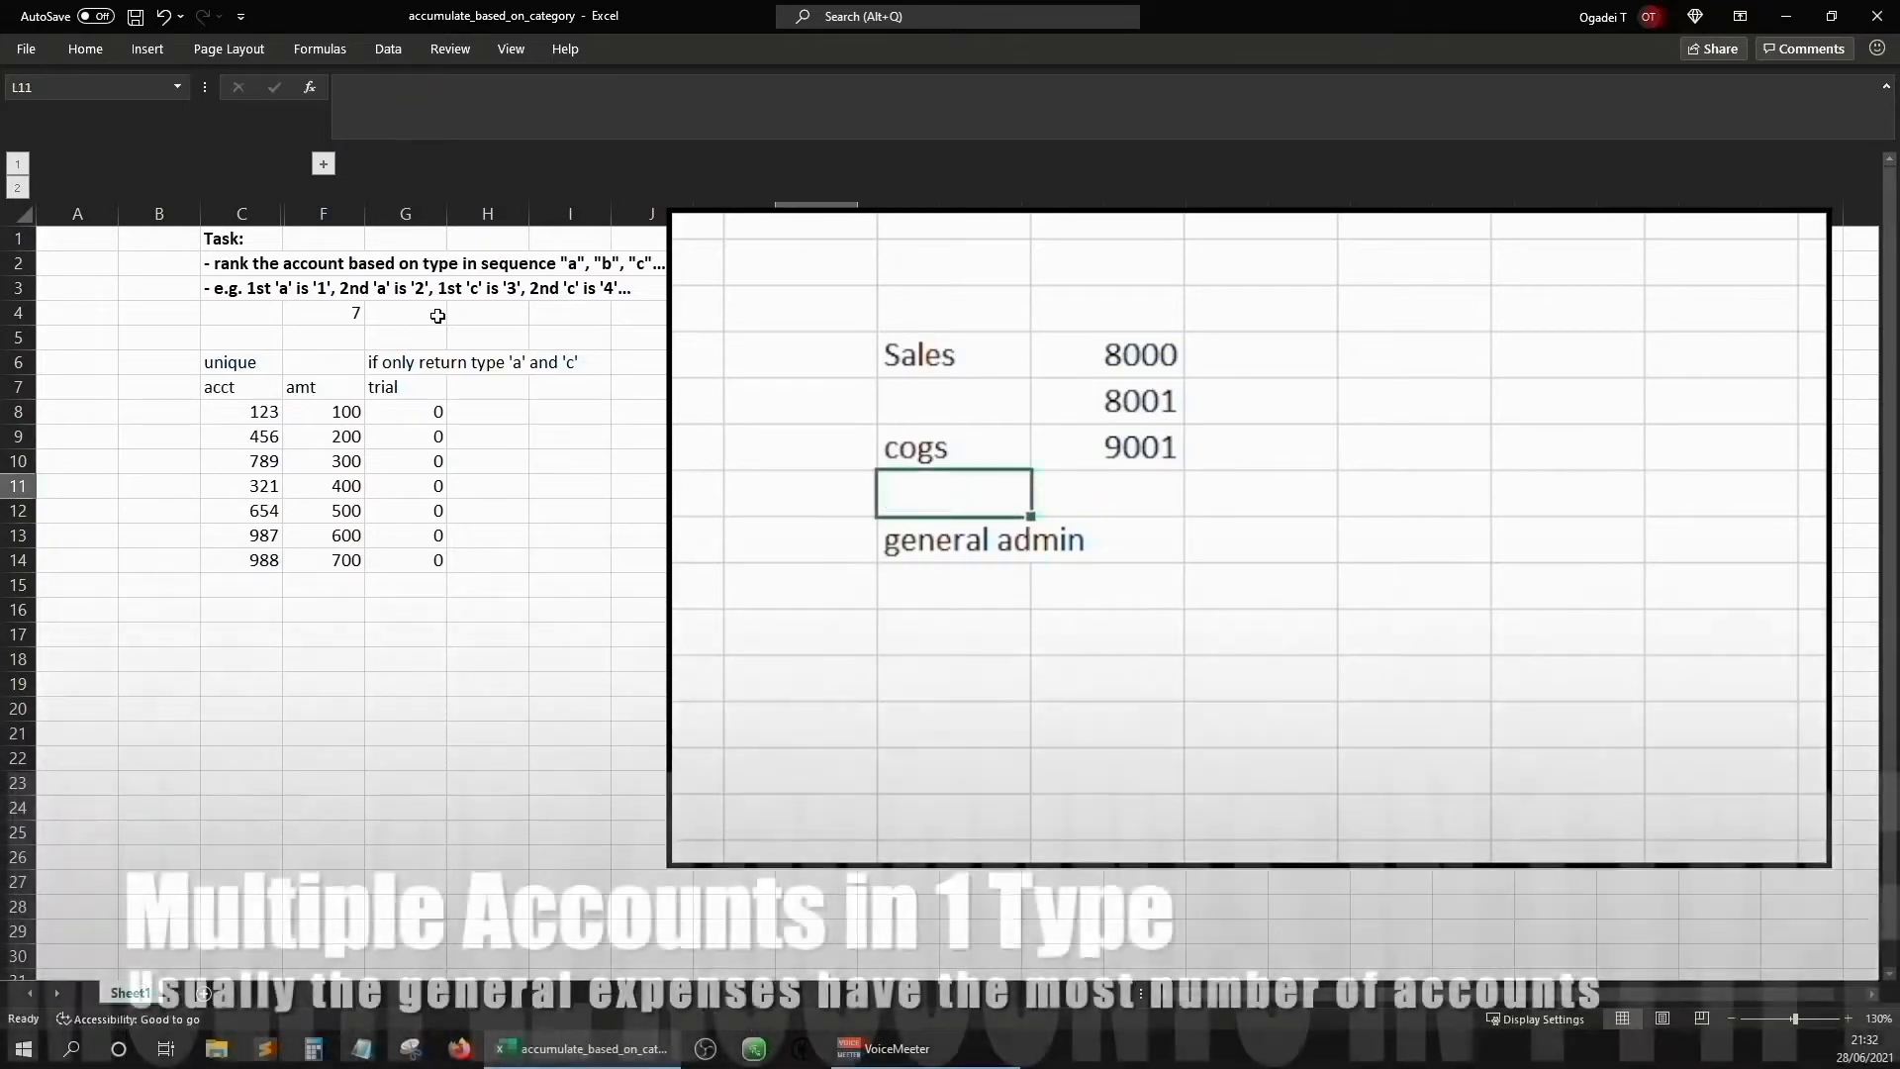
key(Right)
text(9002)
key(Return)
List the expense accounts meals in L13 and travel in L14 under general admin
key(Left)
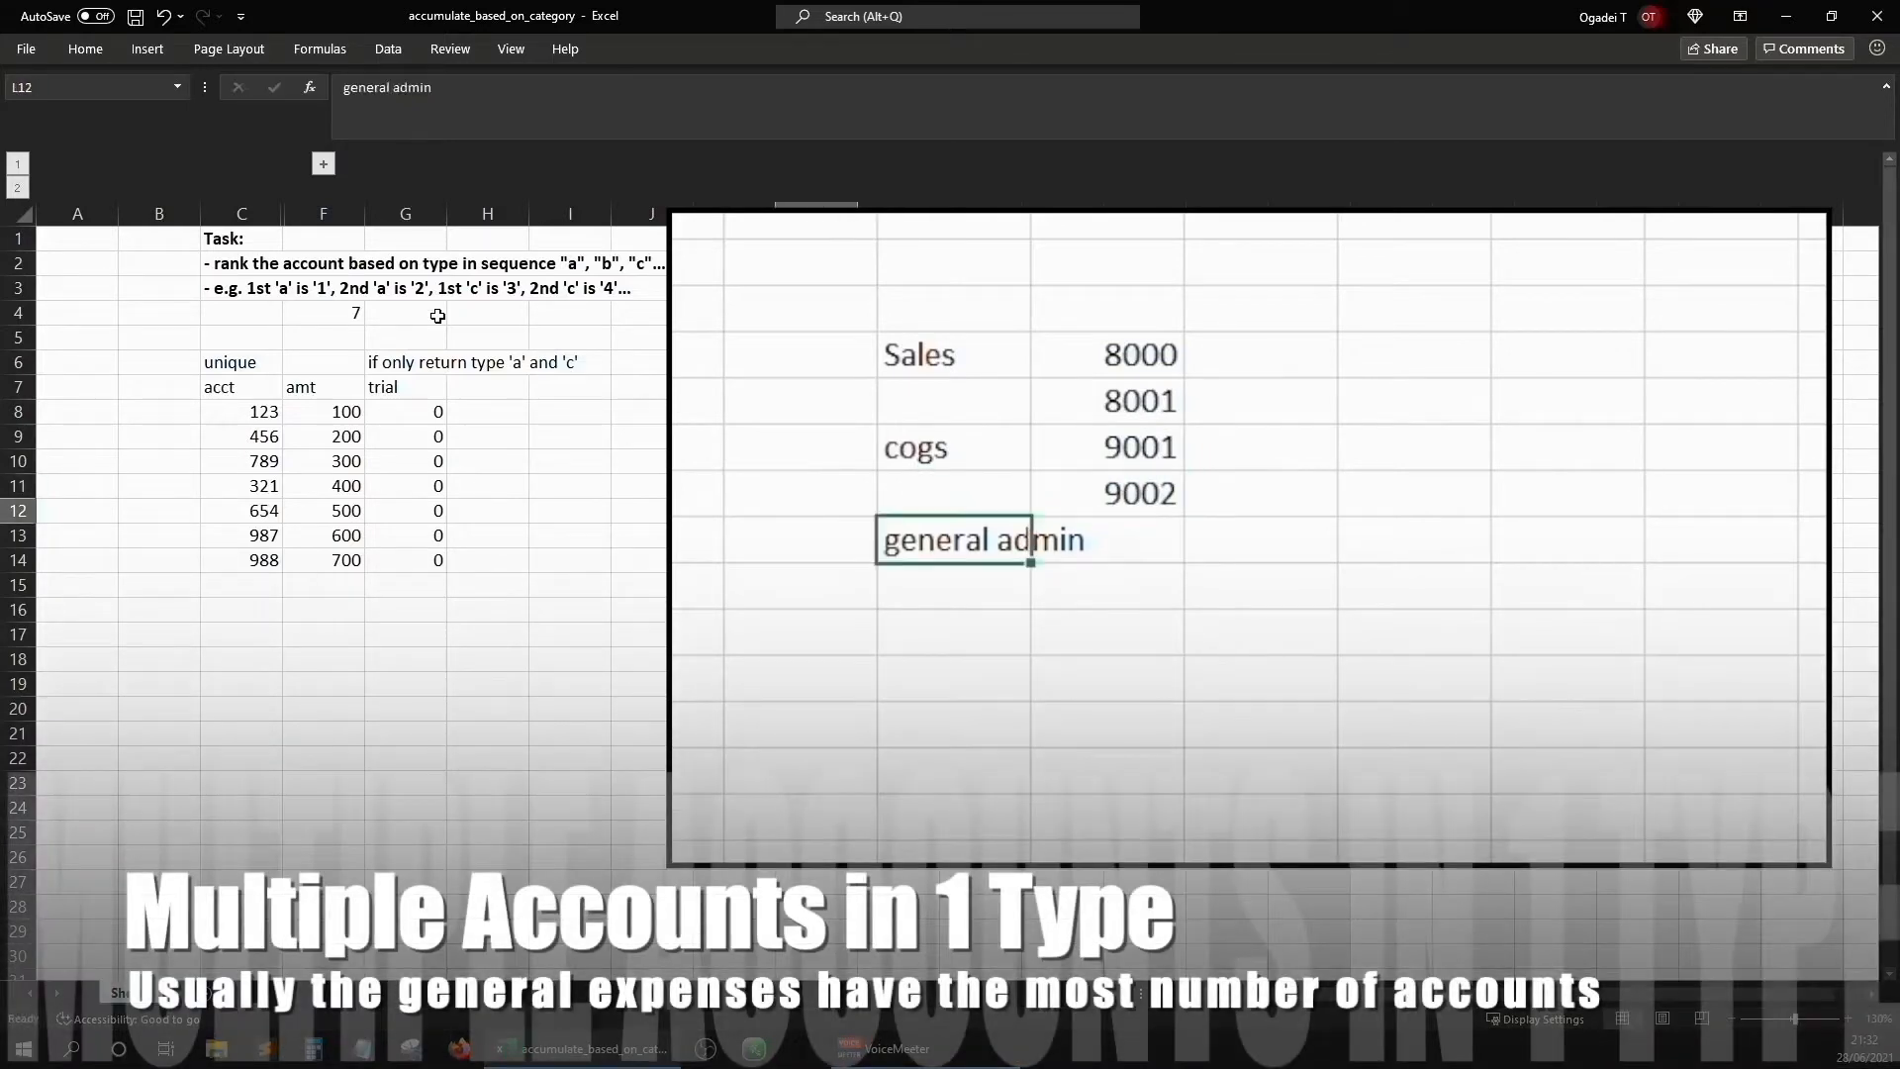
key(Down)
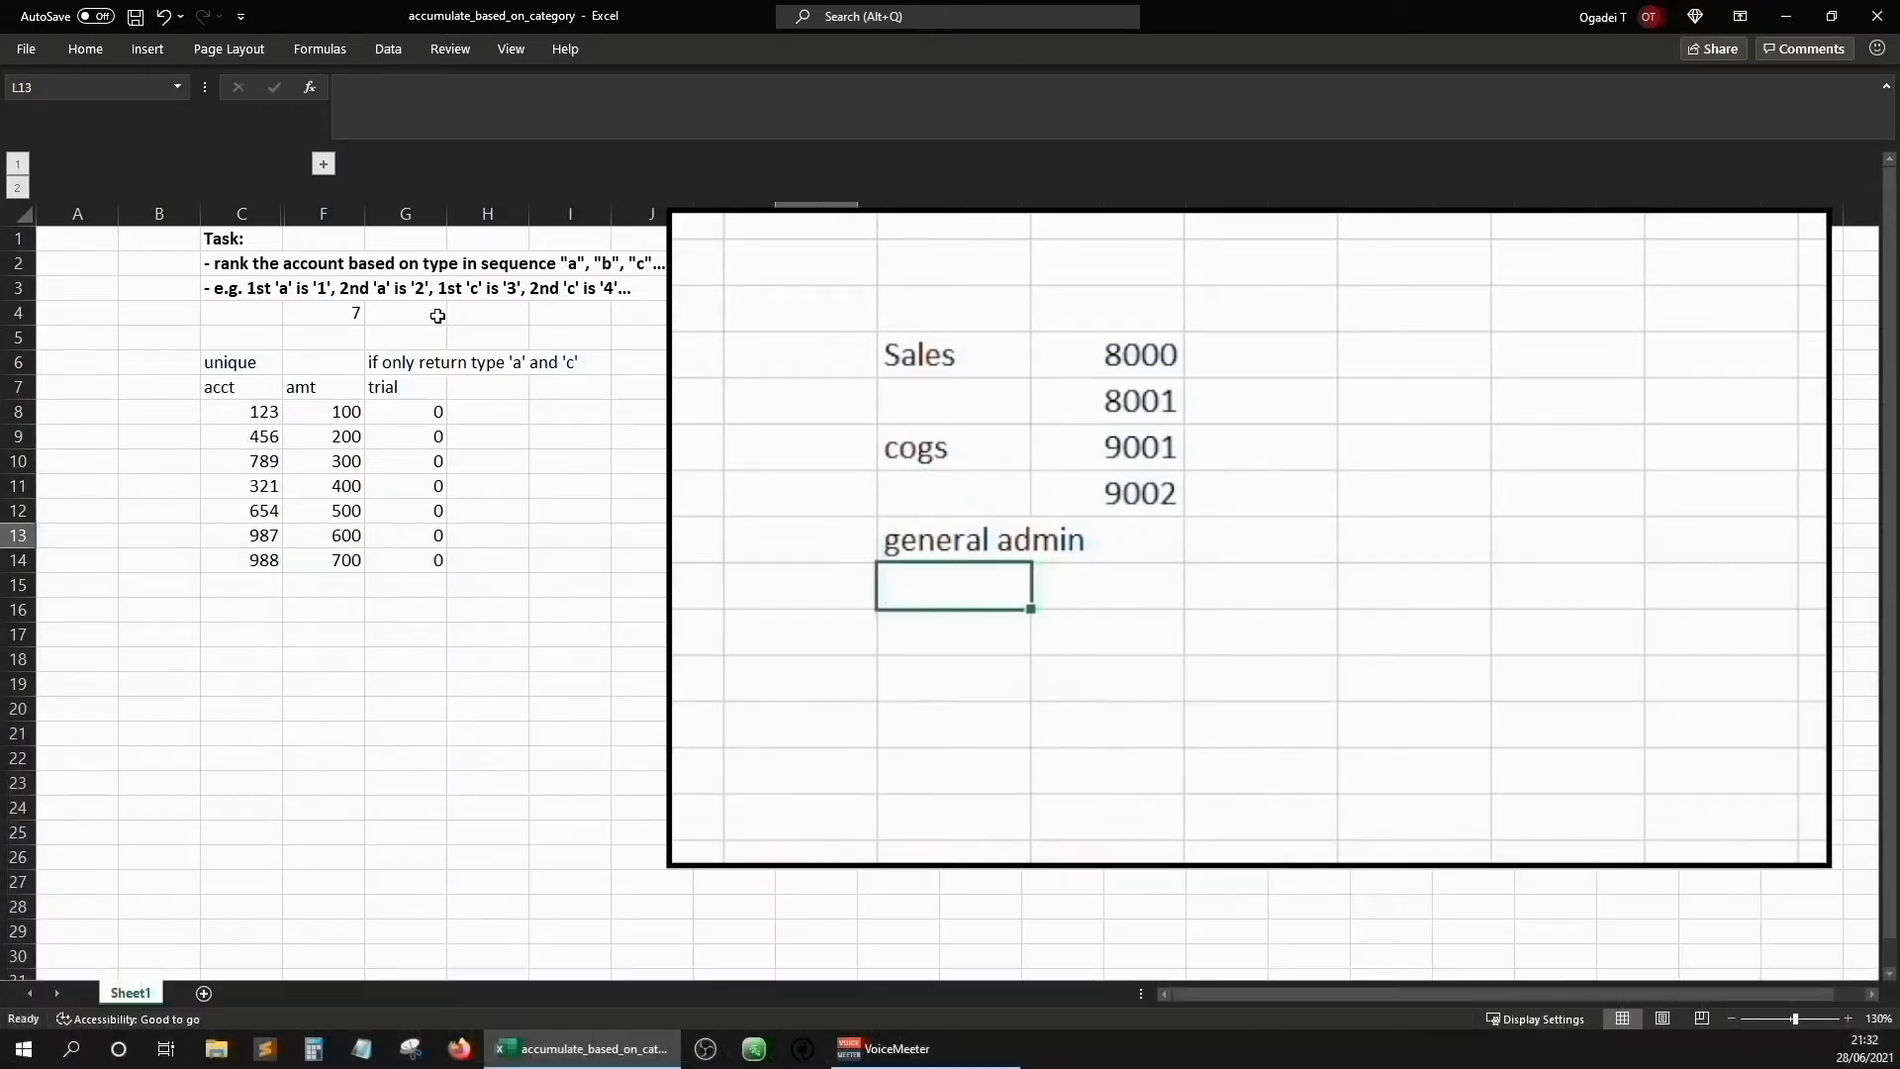
text(meals)
key(Tab)
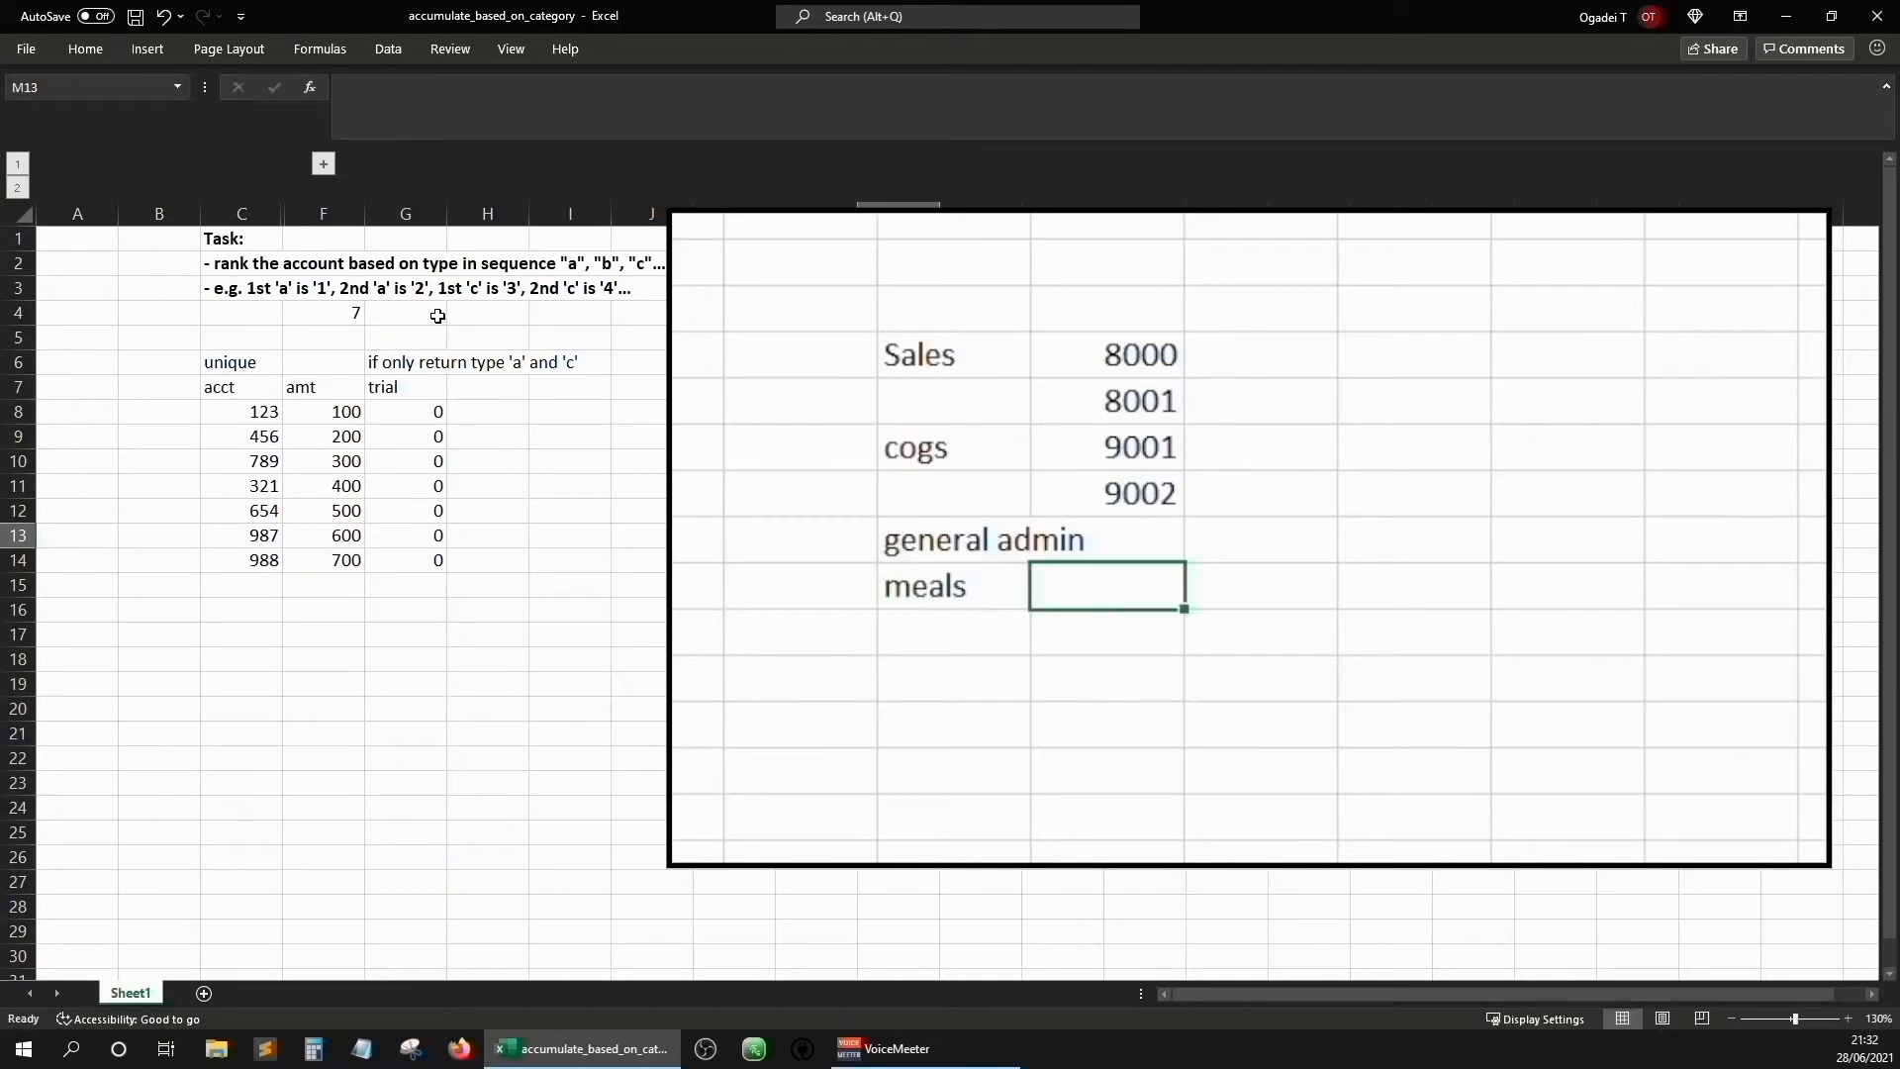
key(Left)
key(Down)
text(tra)
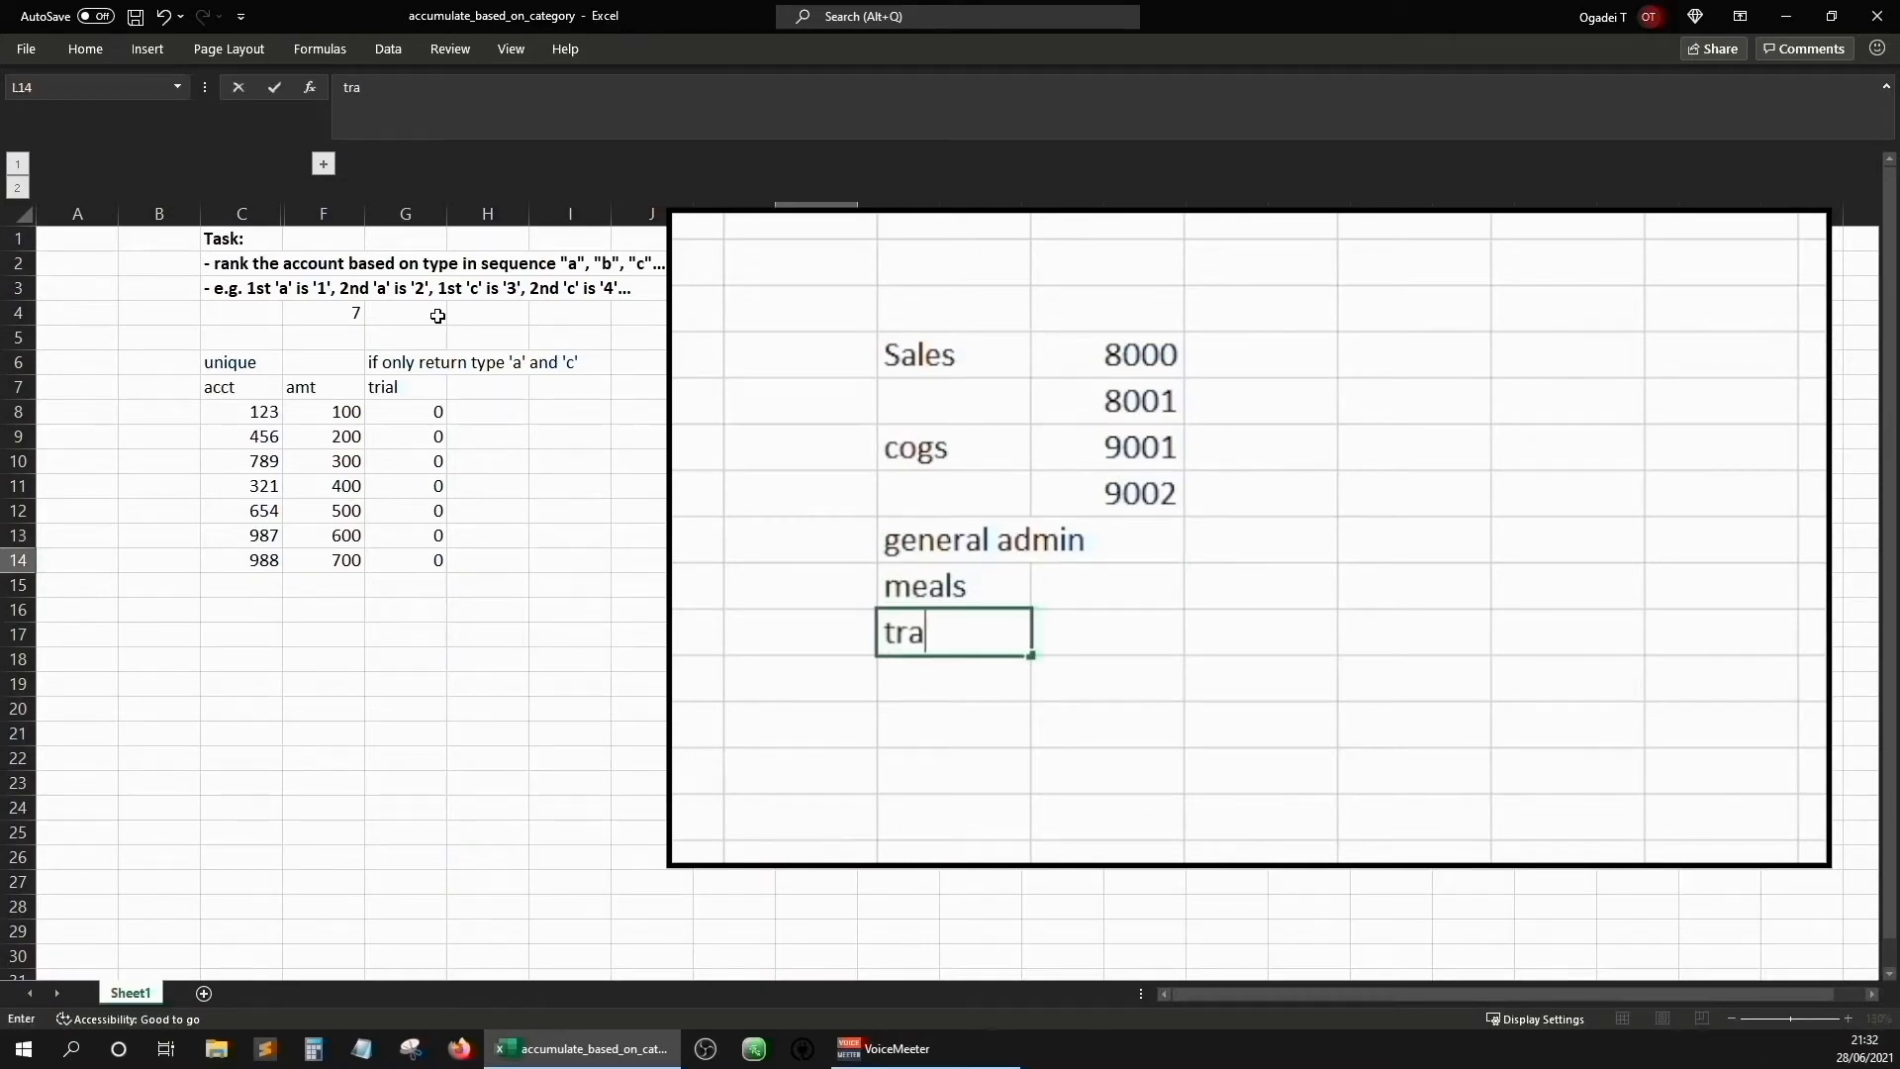
key(Tab)
Enter account numbers 9003 for meals in M13 and 9004 for travel in M14
key(Up)
text(9003)
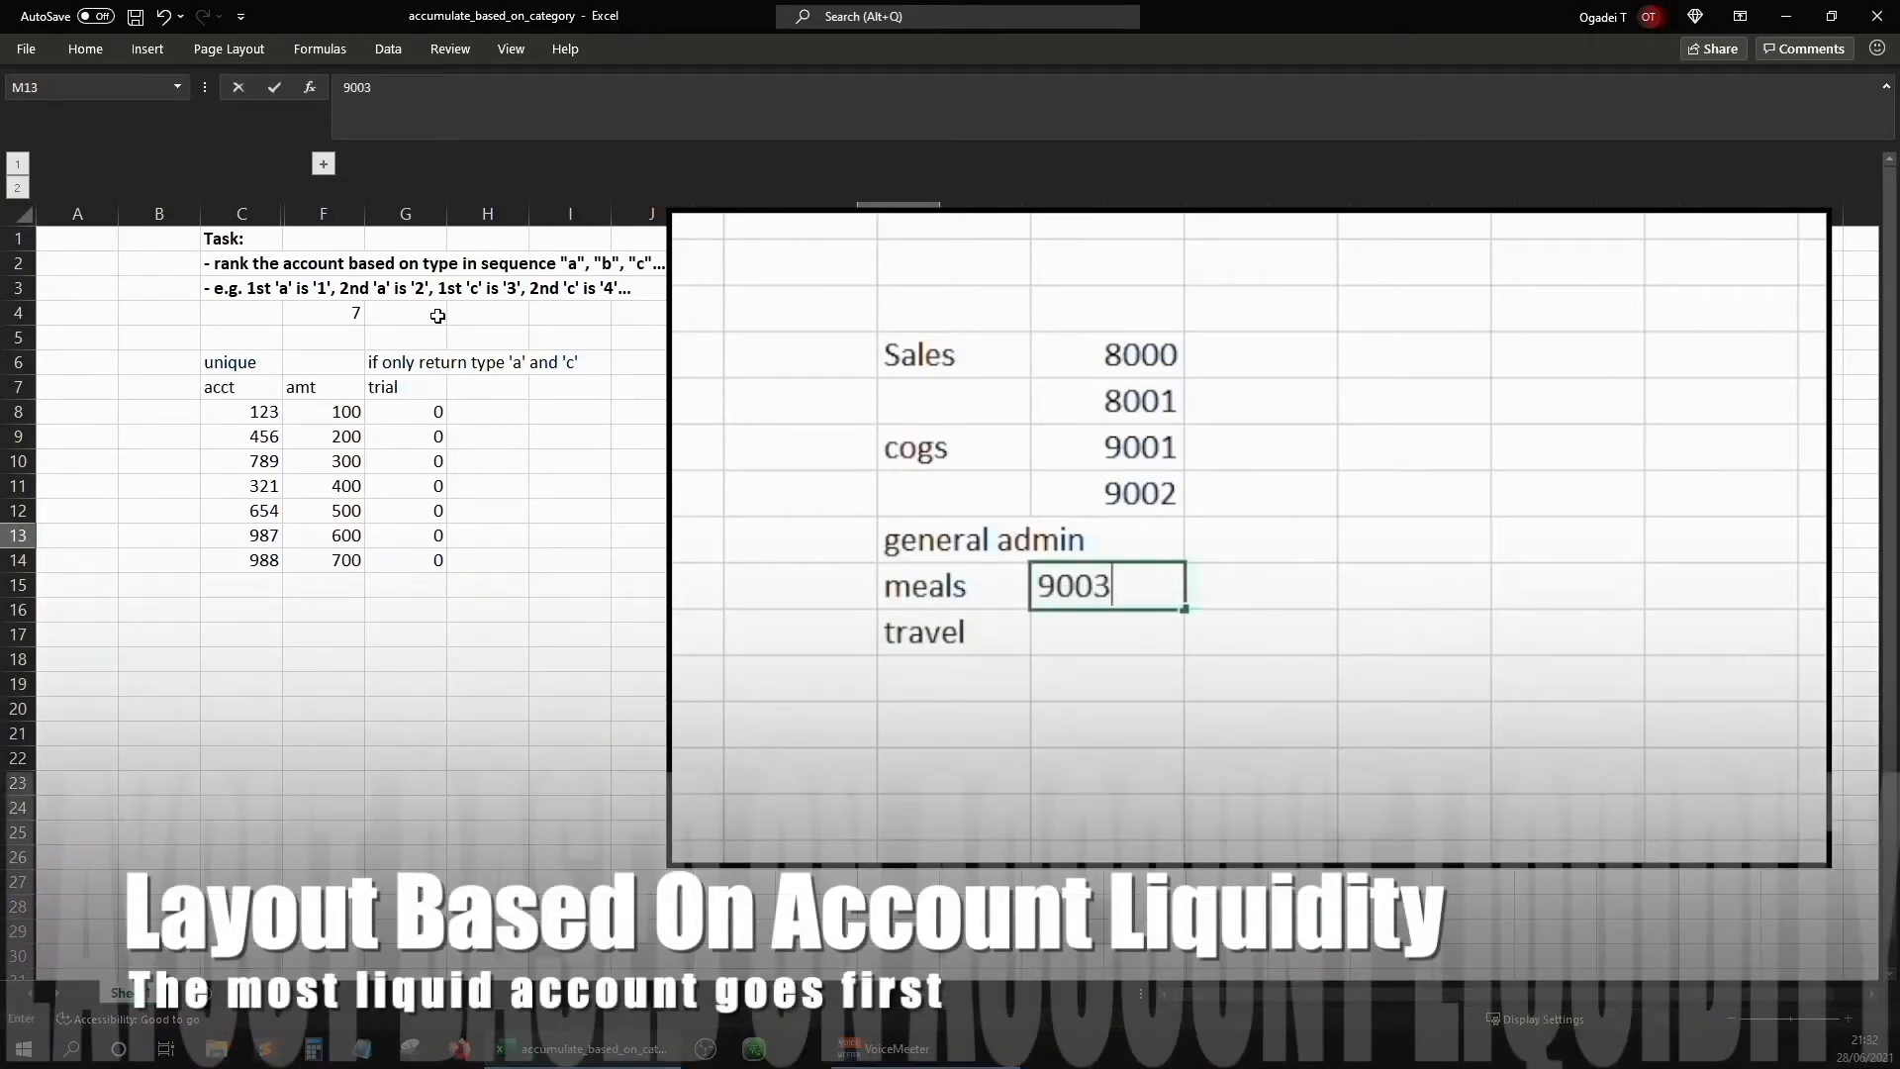
key(Return)
text(9004)
key(Up)
Enter amounts 100 and 200 in N8:N9 beside the two sales accounts
key(Up)
key(Up)
key(Up)
key(Up)
key(Up)
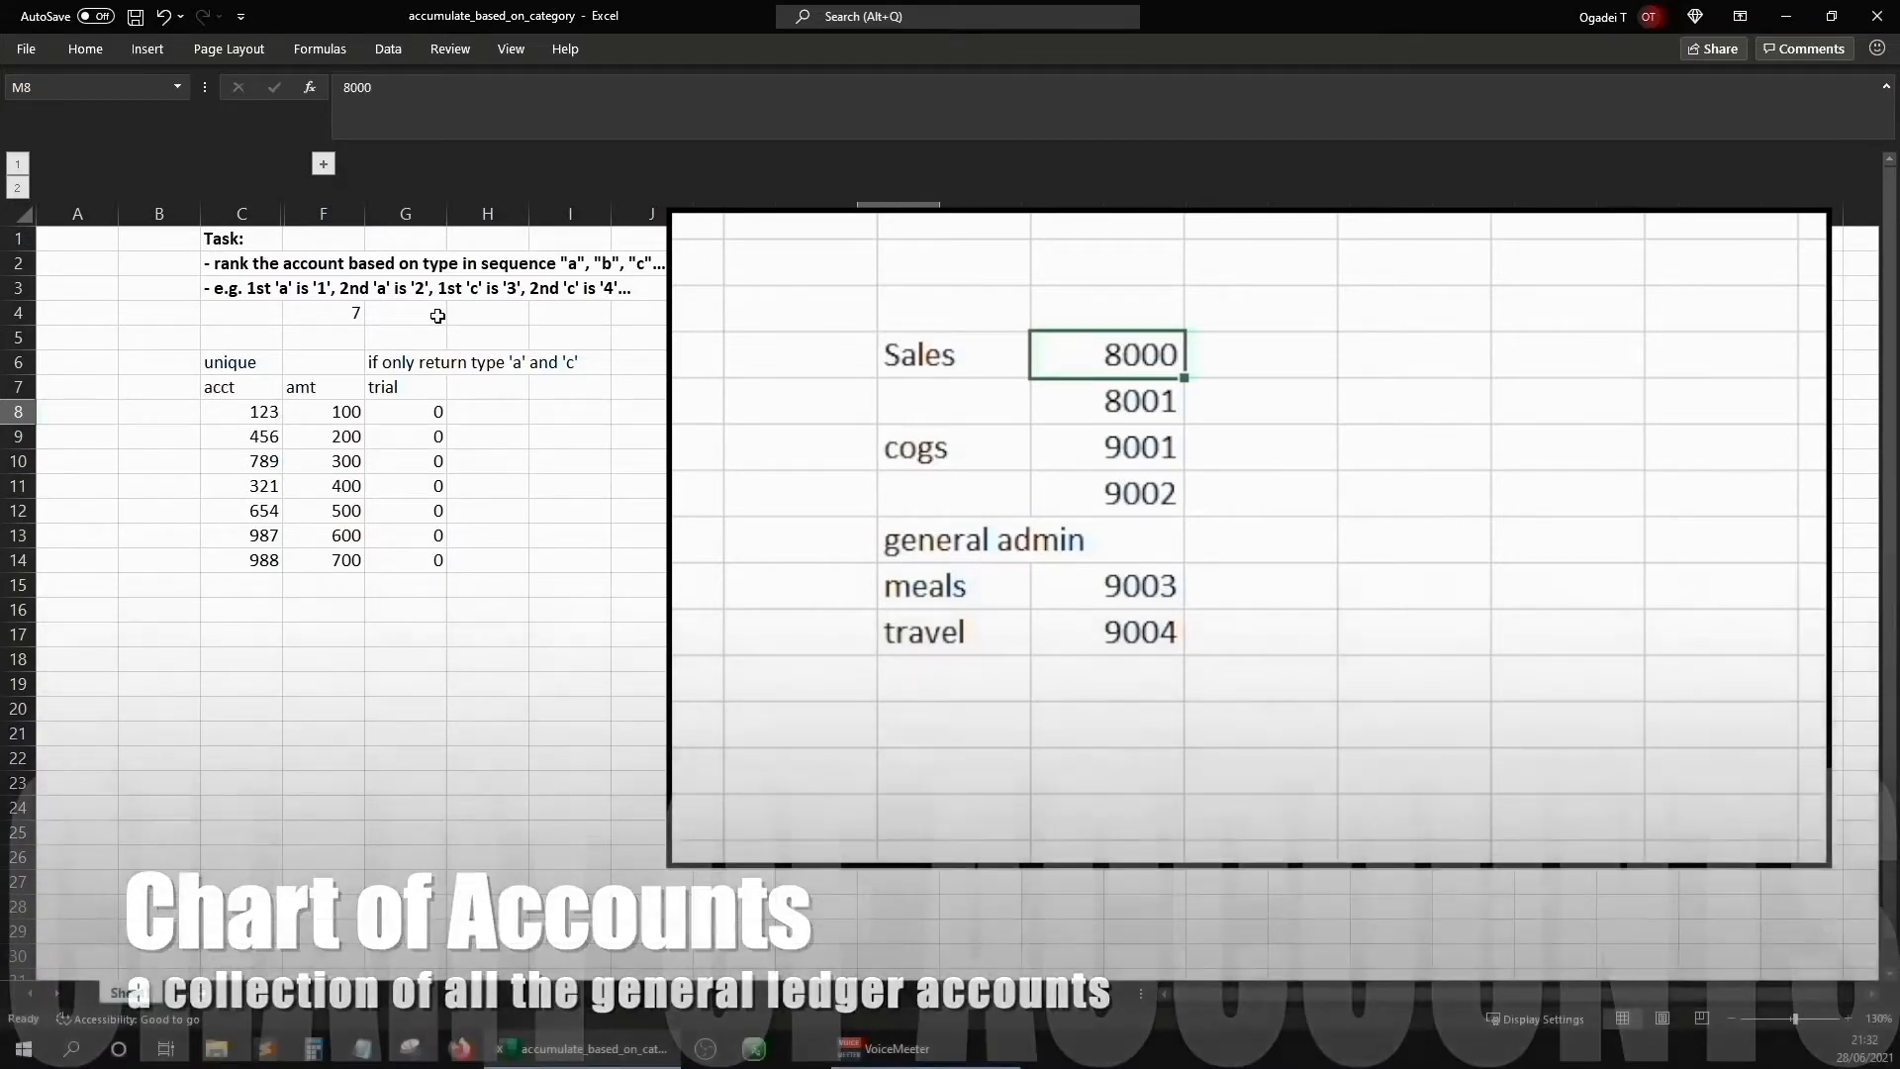
key(Right)
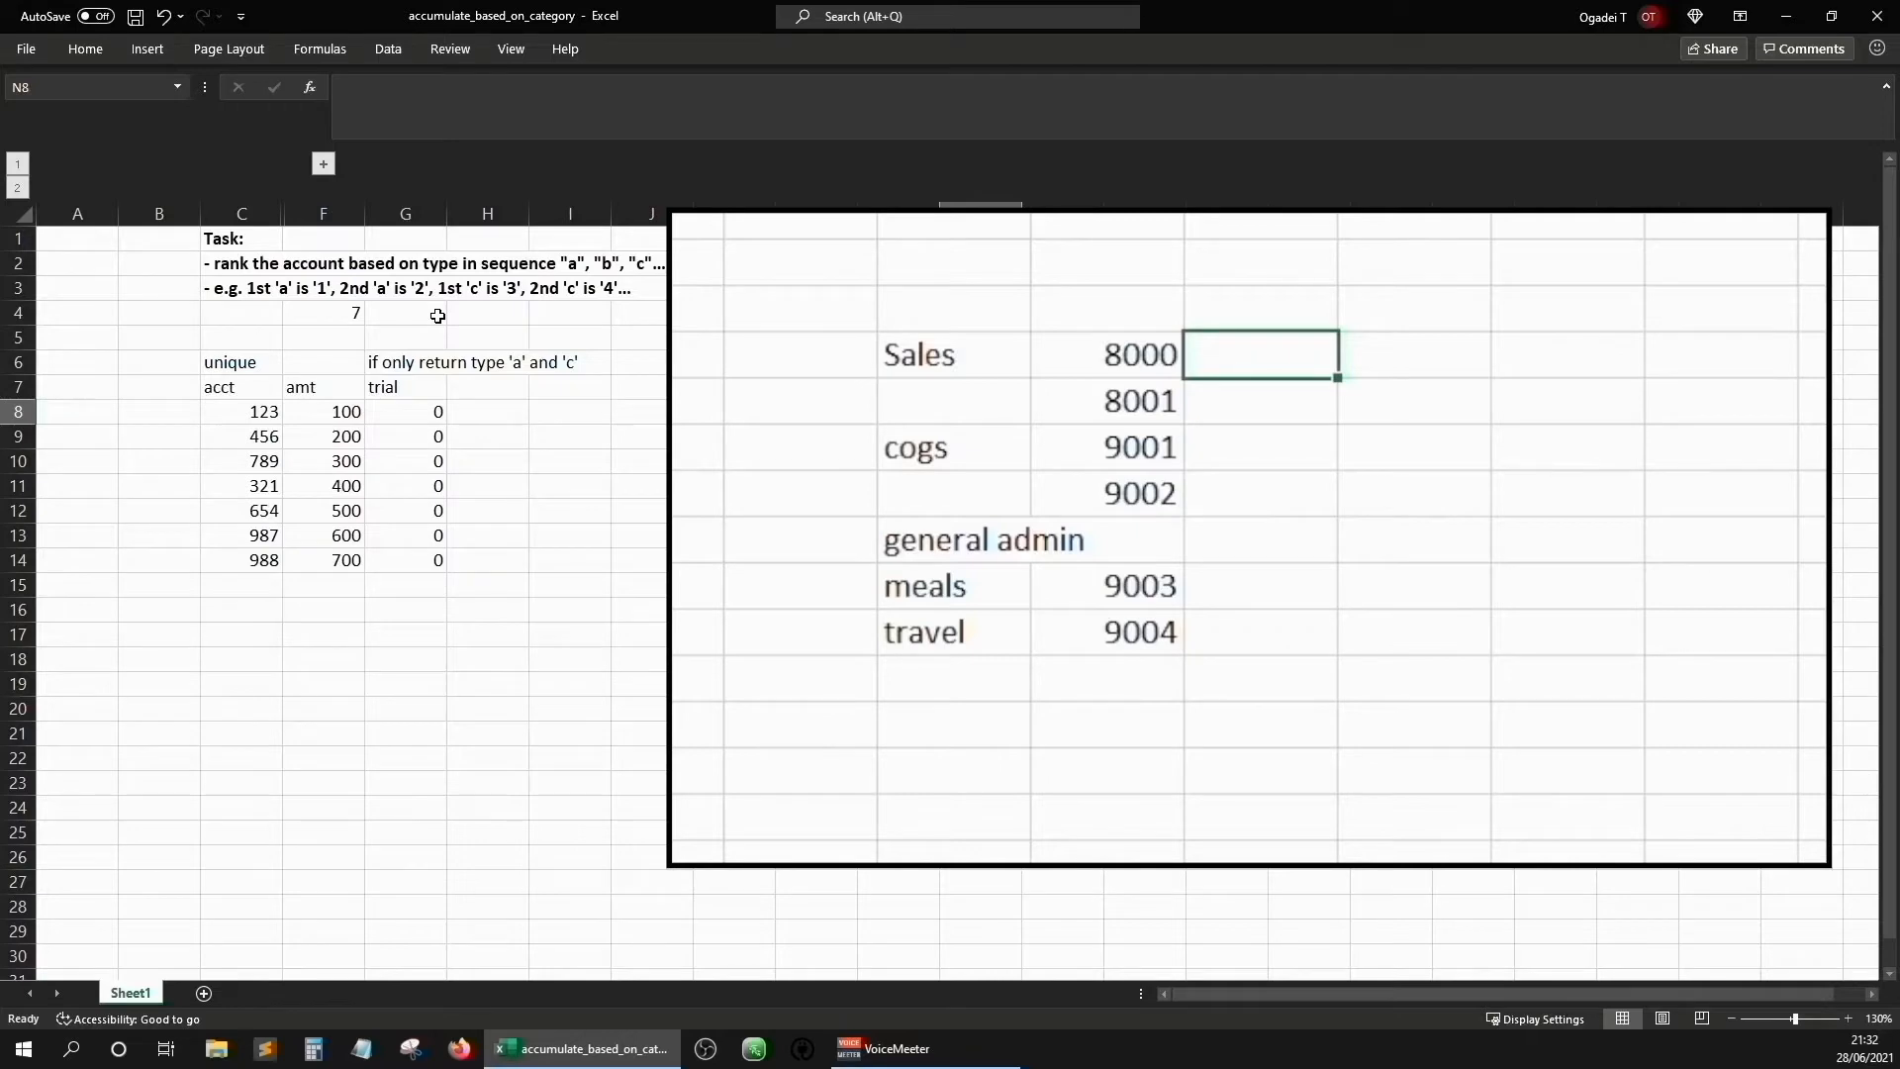
text(100)
key(Return)
text(200)
key(ctrl+Return)
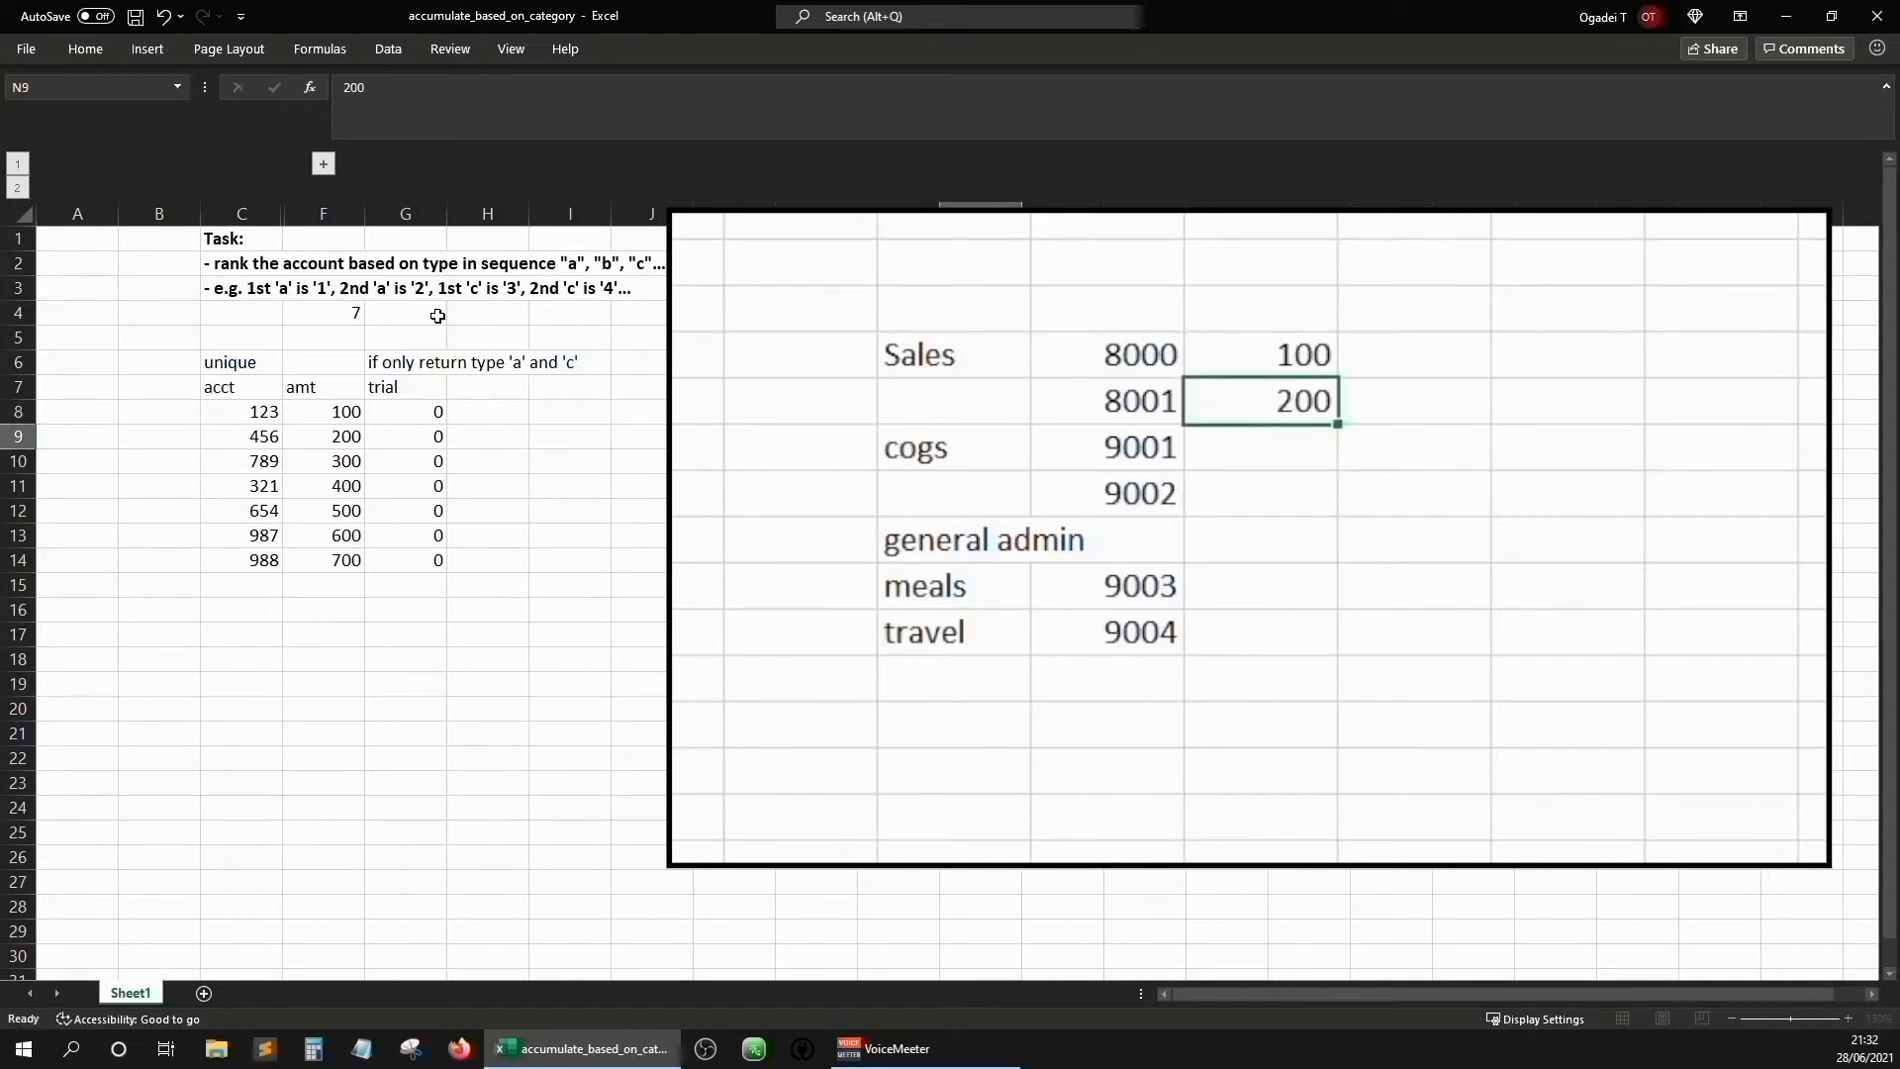
key(Return)
key(Escape)
Clear the two amounts in N8:N9
key(Up)
key(Up)
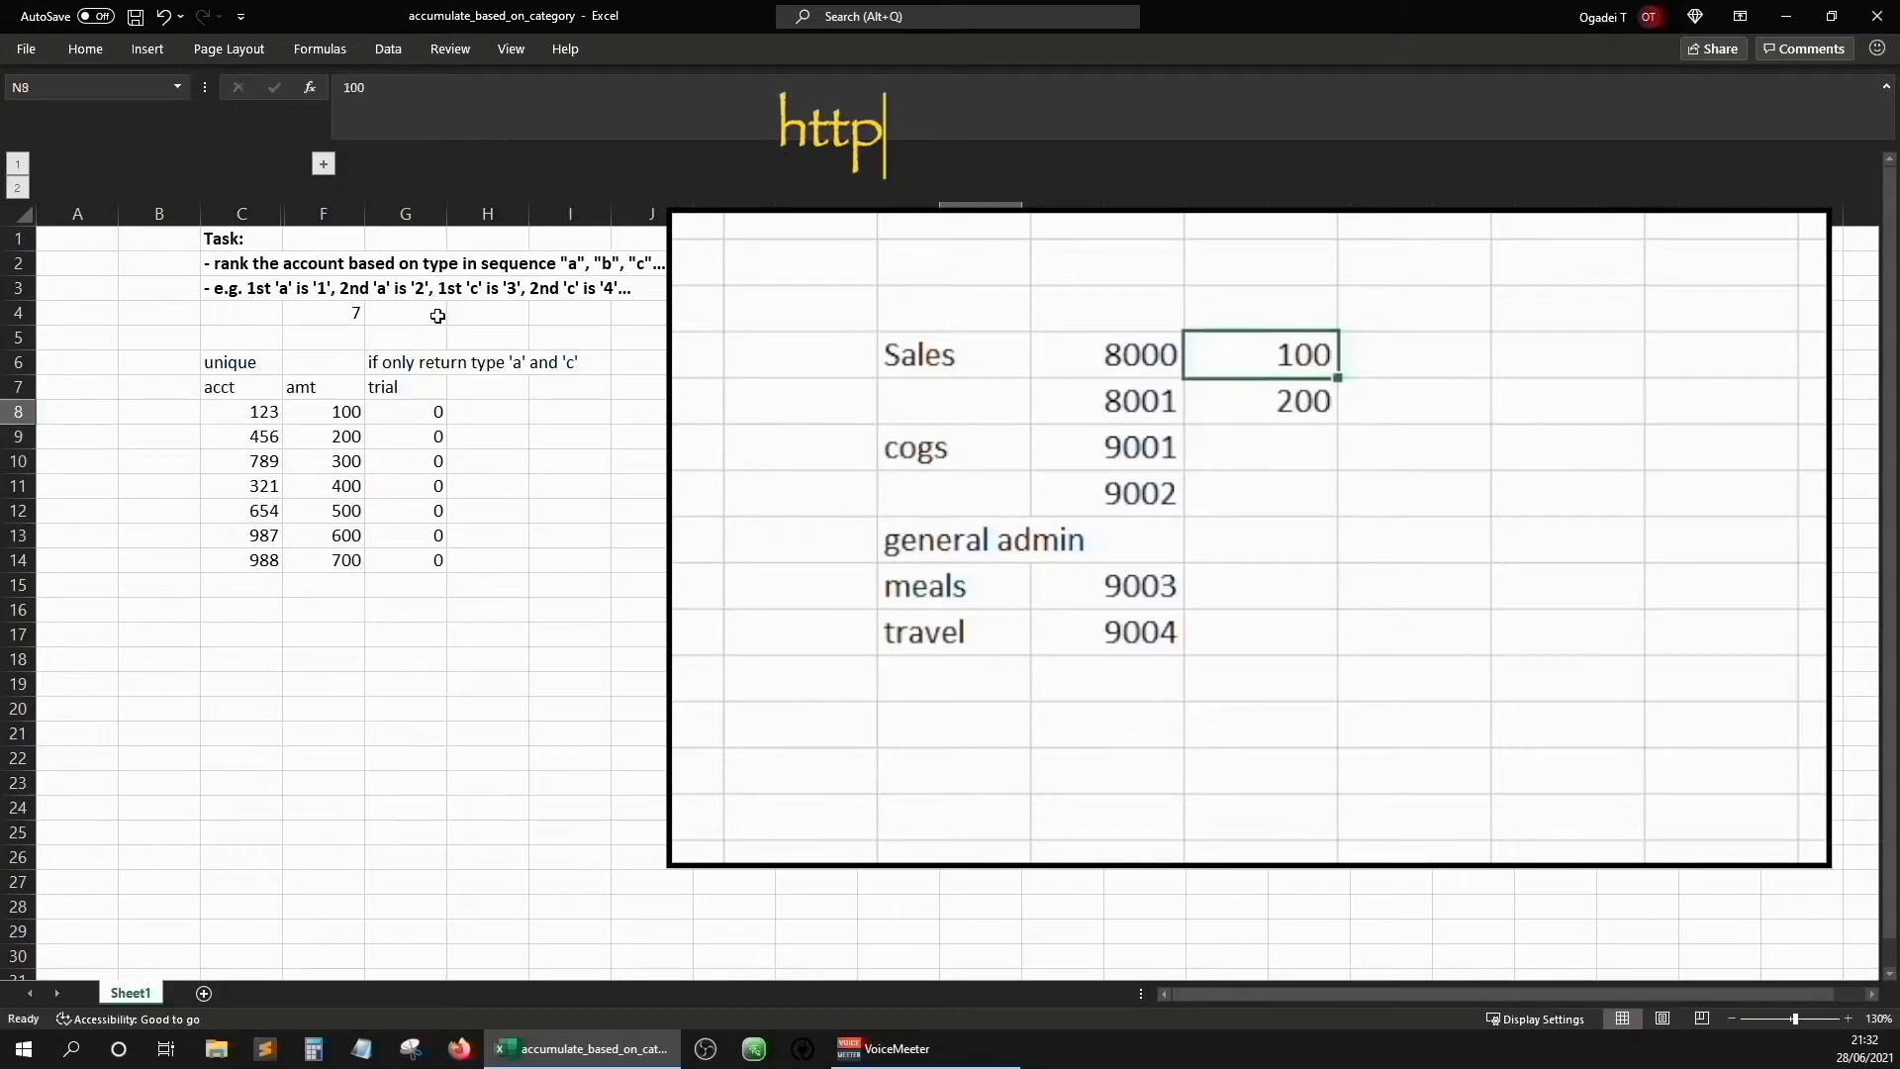
key(shift+Down)
key(Delete)
Add the column headers acct_name in L7, acct in M7 and amt in N7
key(Up)
text(amt)
key(Left)
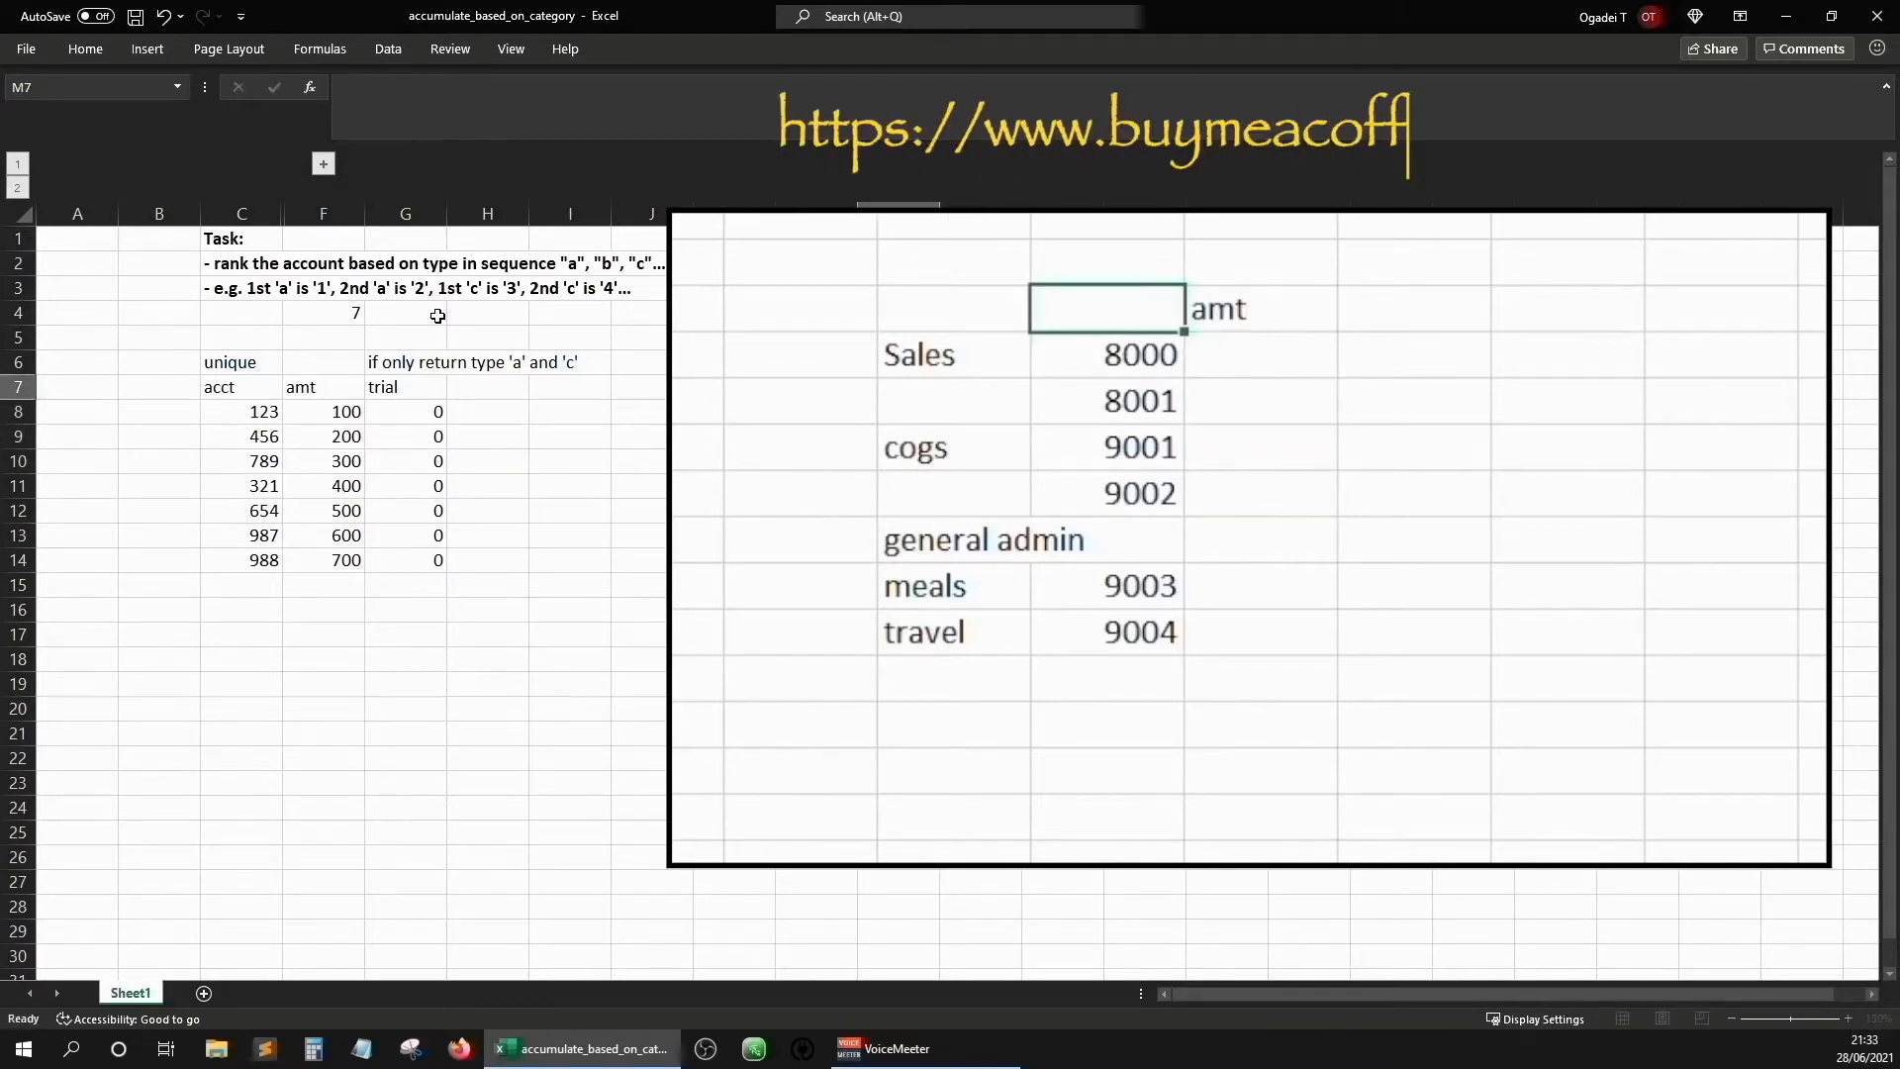
text(acct)
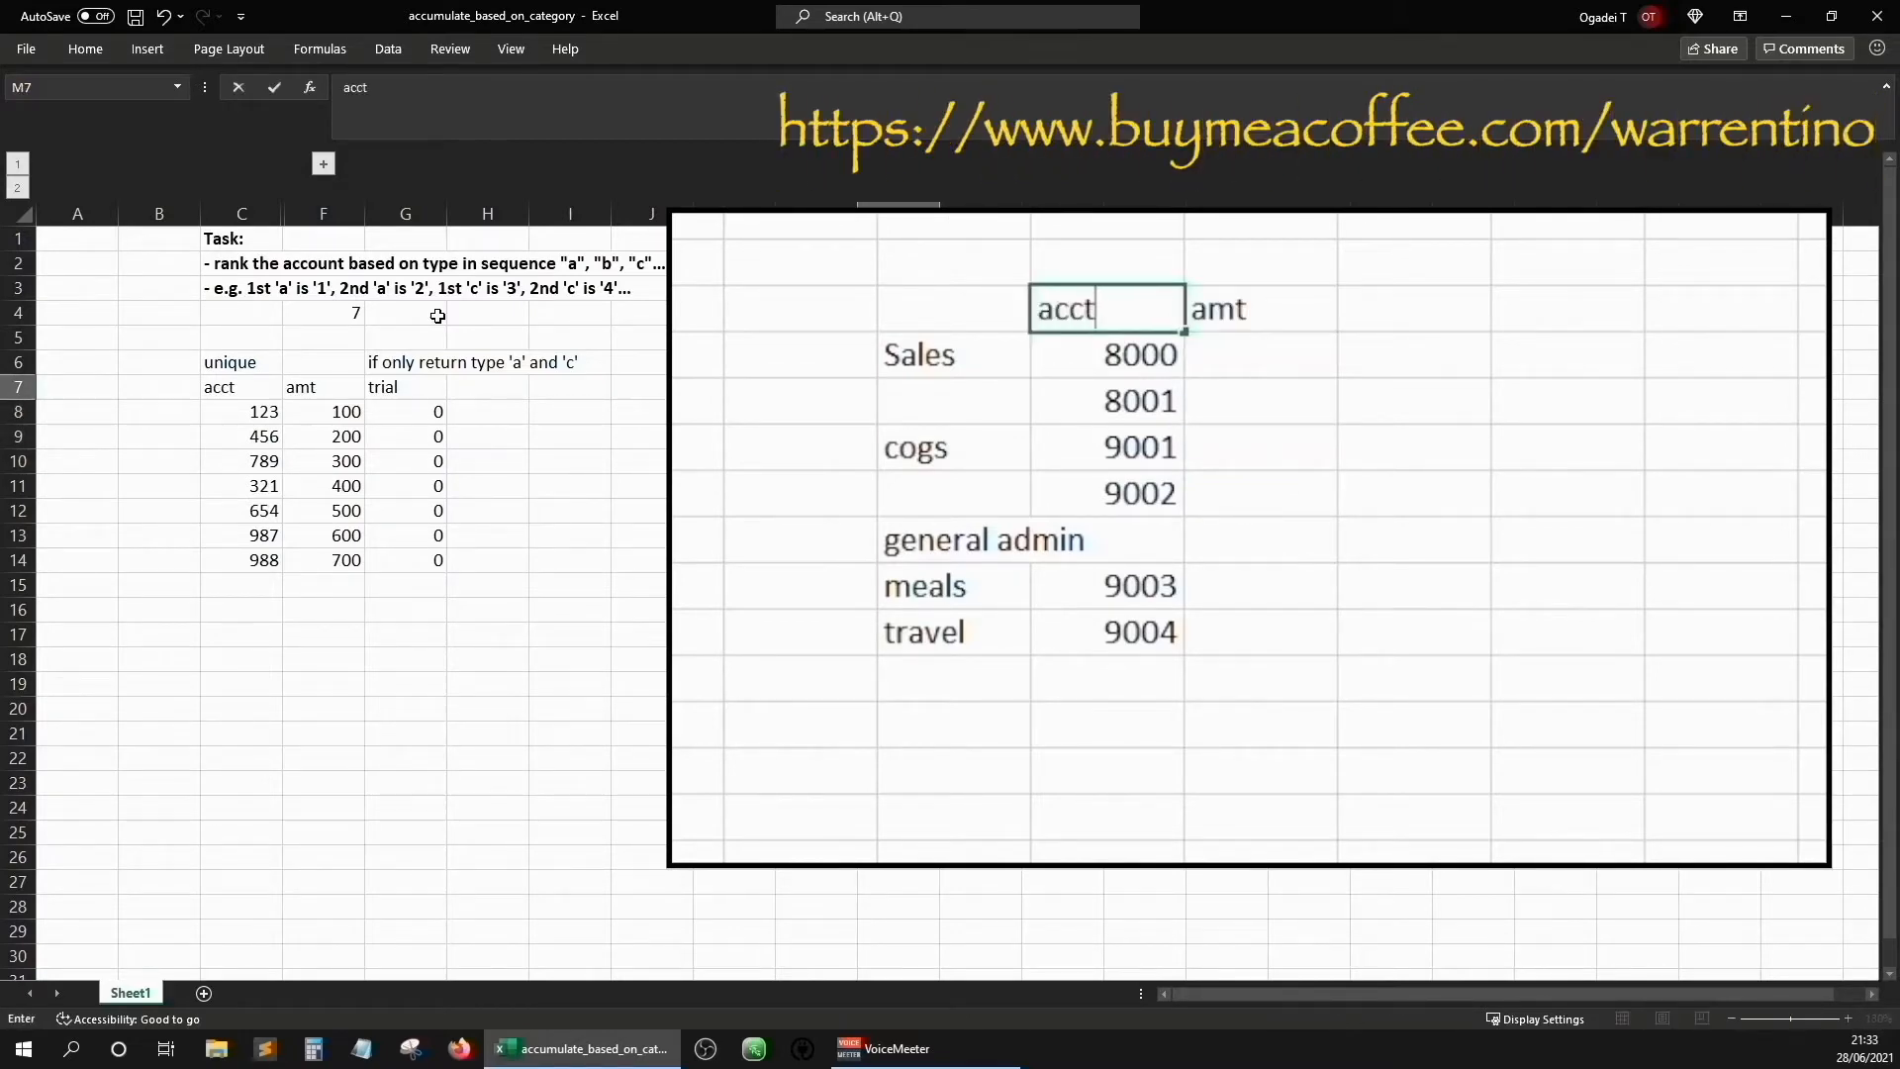
key(Left)
text(acct_n)
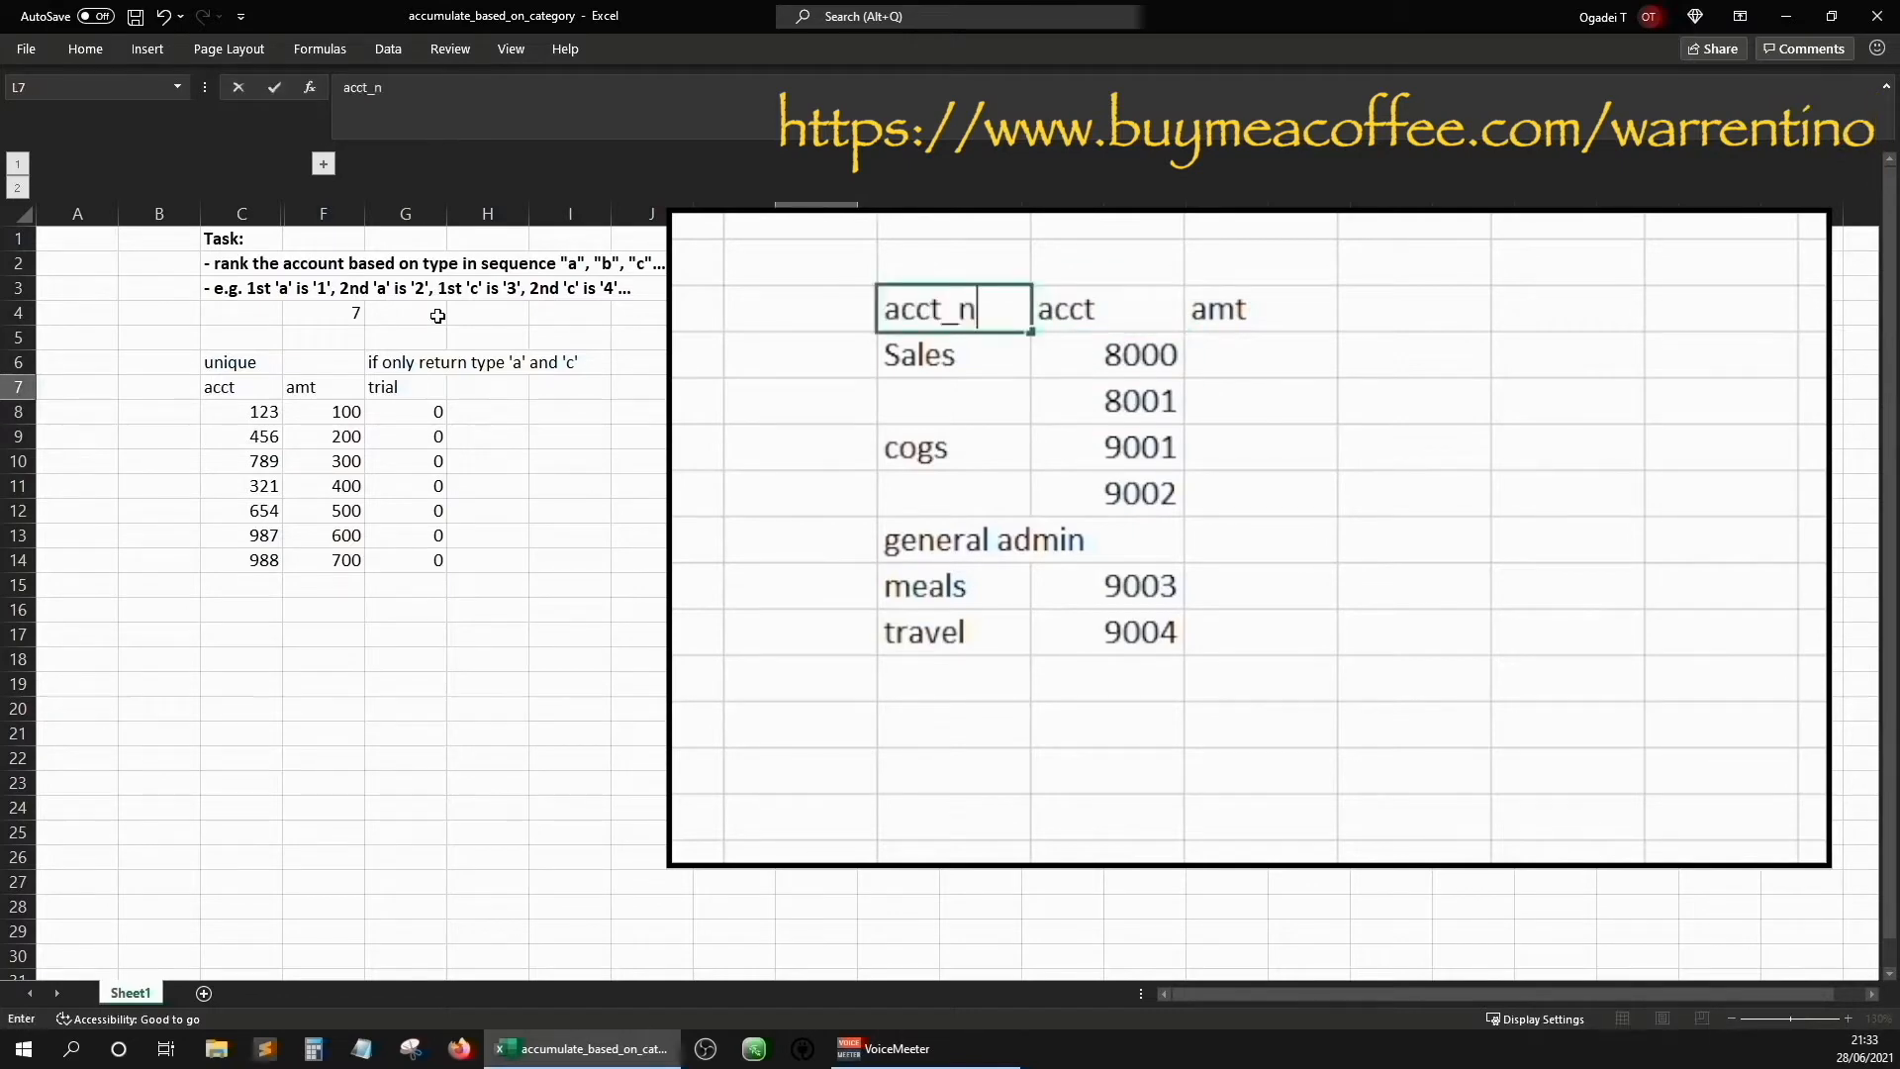
text(ame)
key(ctrl+Return)
Fill in the sales amounts under the amt header: 100 in N8 and 200 in N9
key(Right)
key(Right)
key(Down)
text(100)
key(Return)
text(200)
key(Return)
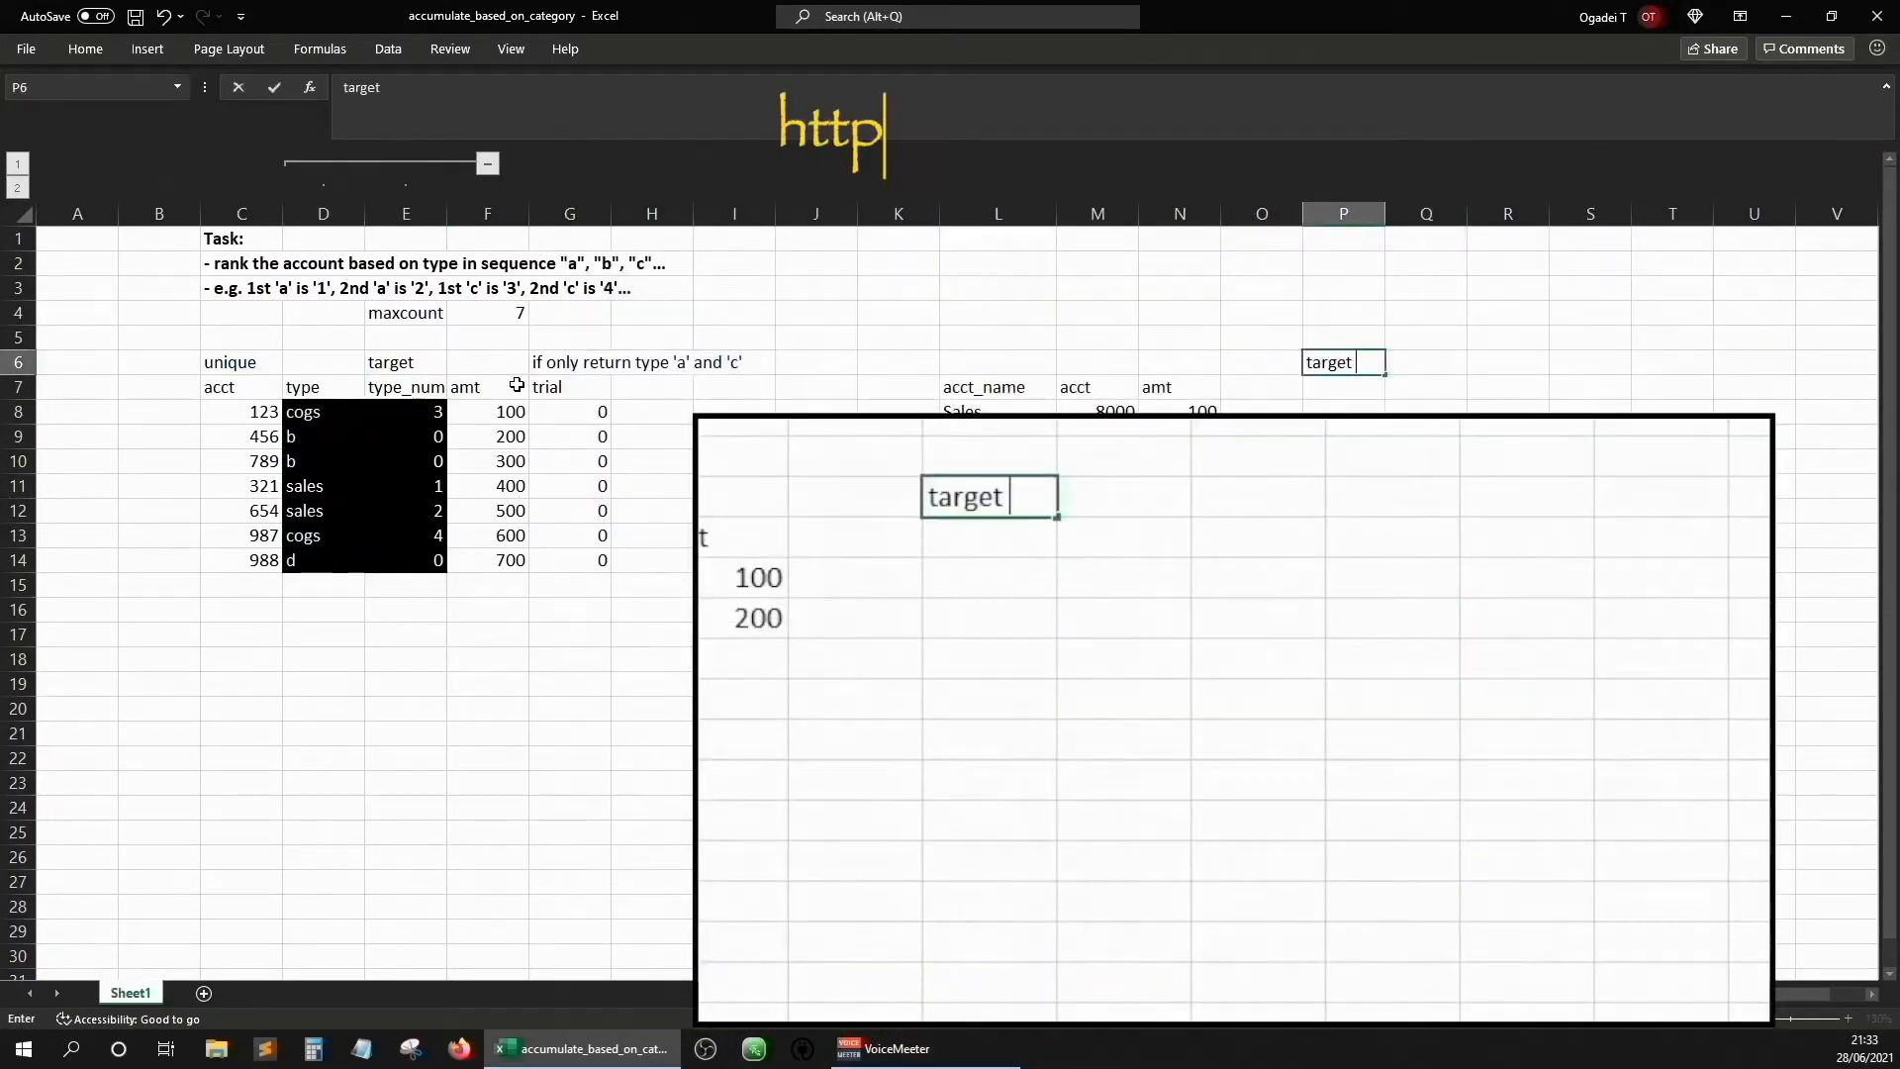
Label P6 as target result and list accounts 321, 654, 123 and 987 in P8:P11
text(s://www.b)
text(321)
key(Return)
text(654)
key(Return)
text(123)
key(Return)
text(987)
key(Return)
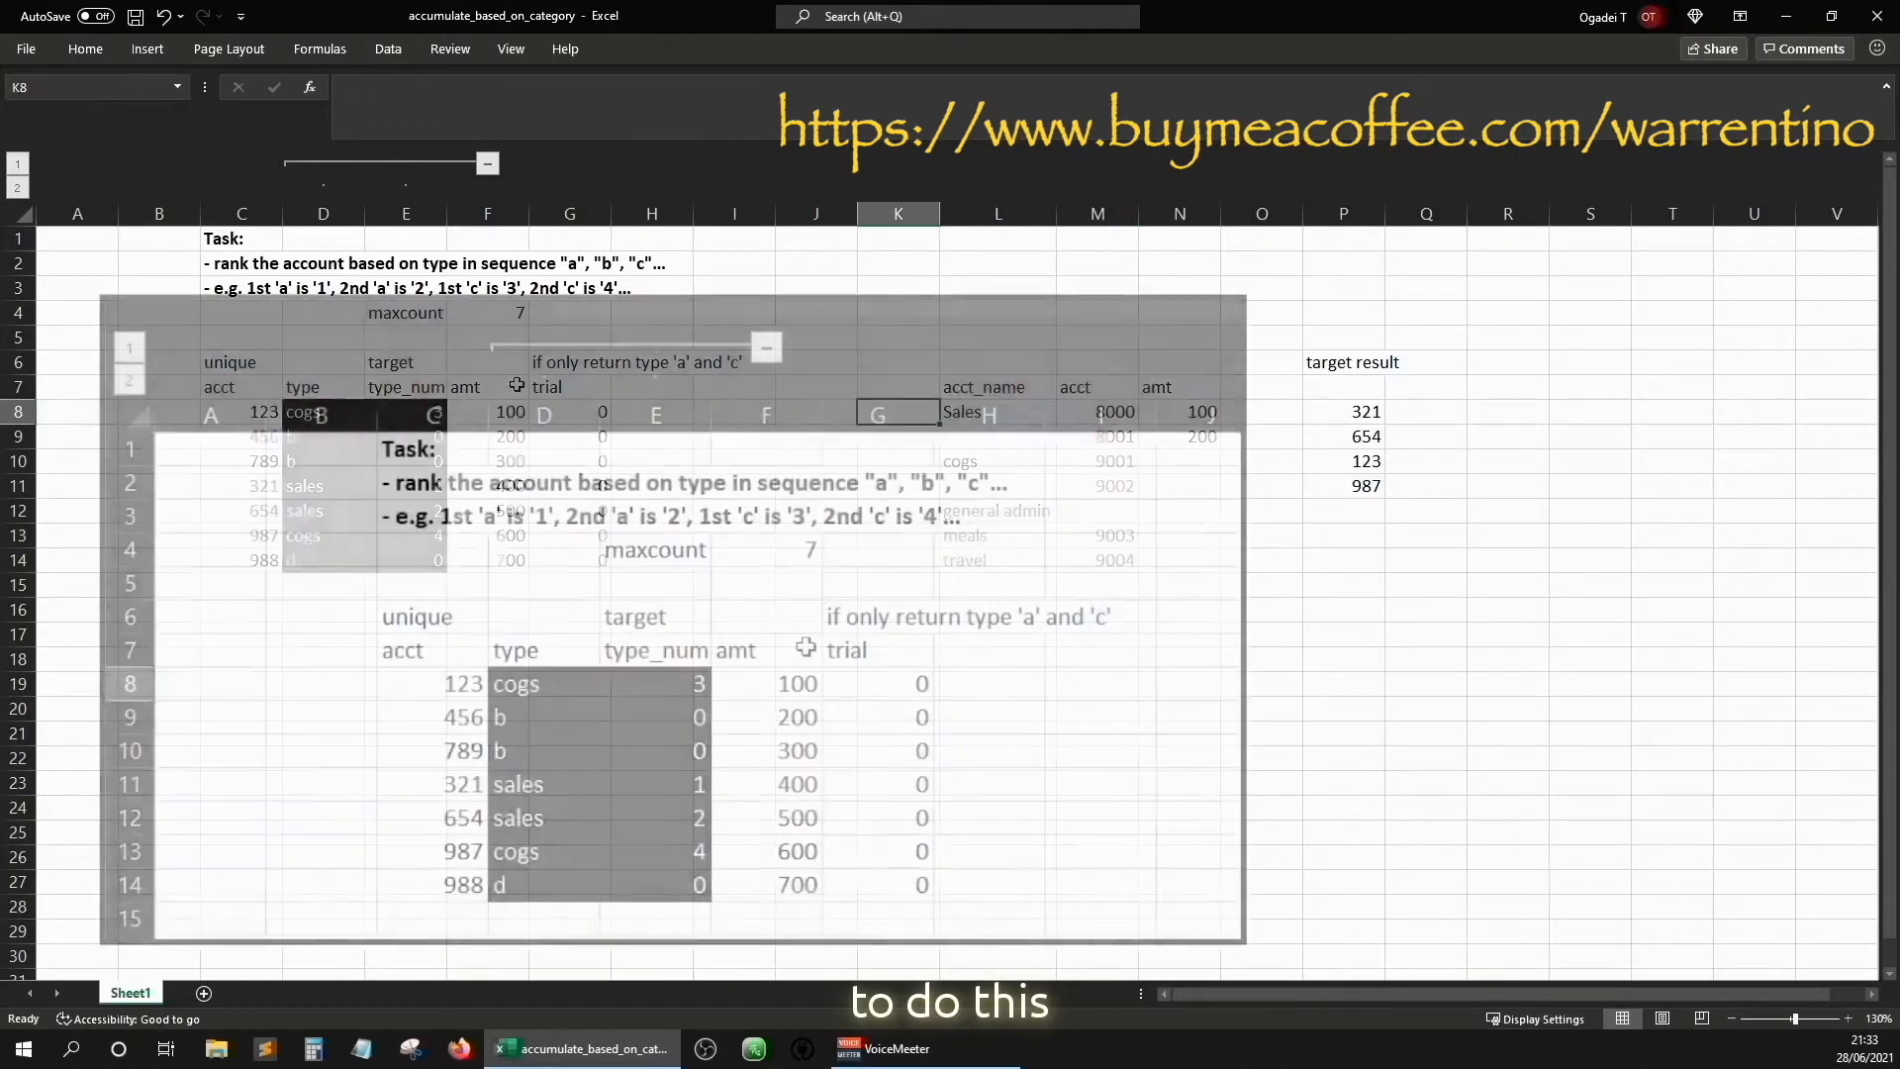
Collapse and re-expand the grouped columns D:E, and examine the type column beside the accounts
key(Left)
key(Left)
key(Left)
key(Left)
key(Left)
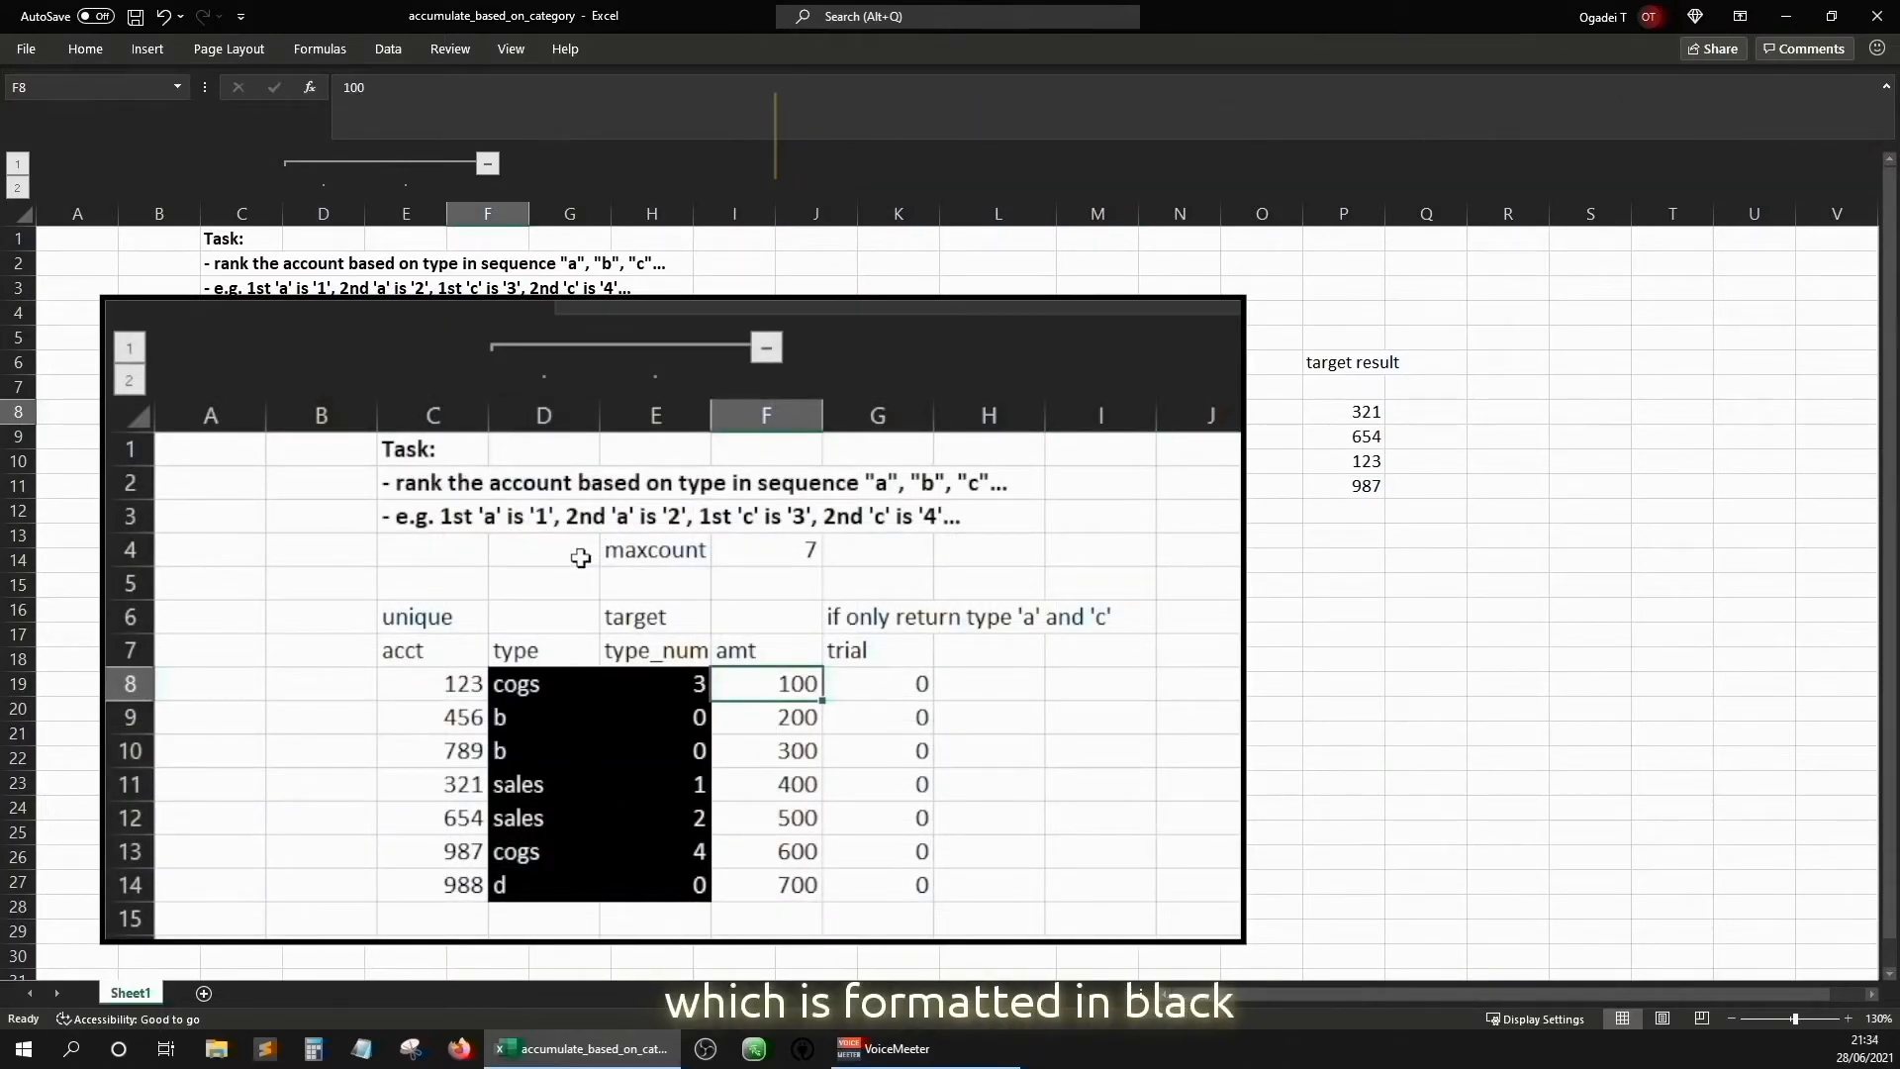
click(487, 163)
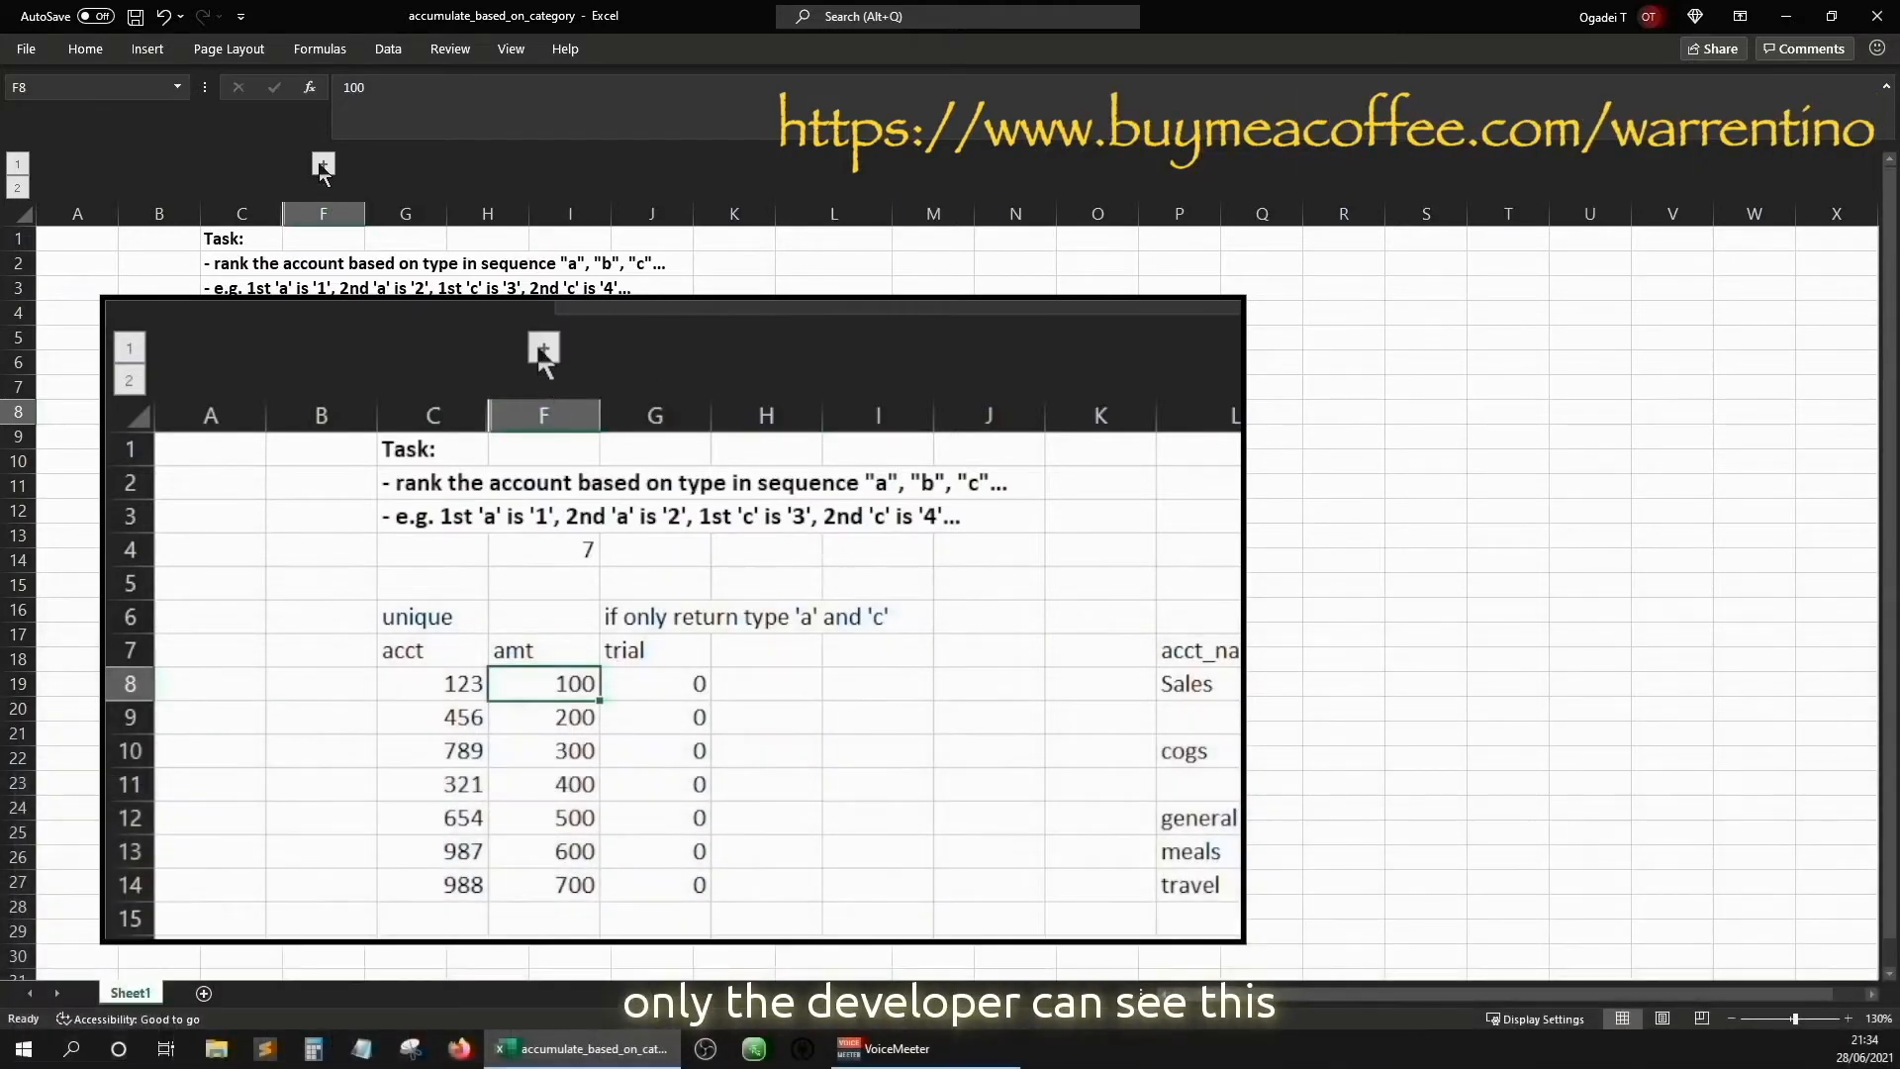
click(323, 165)
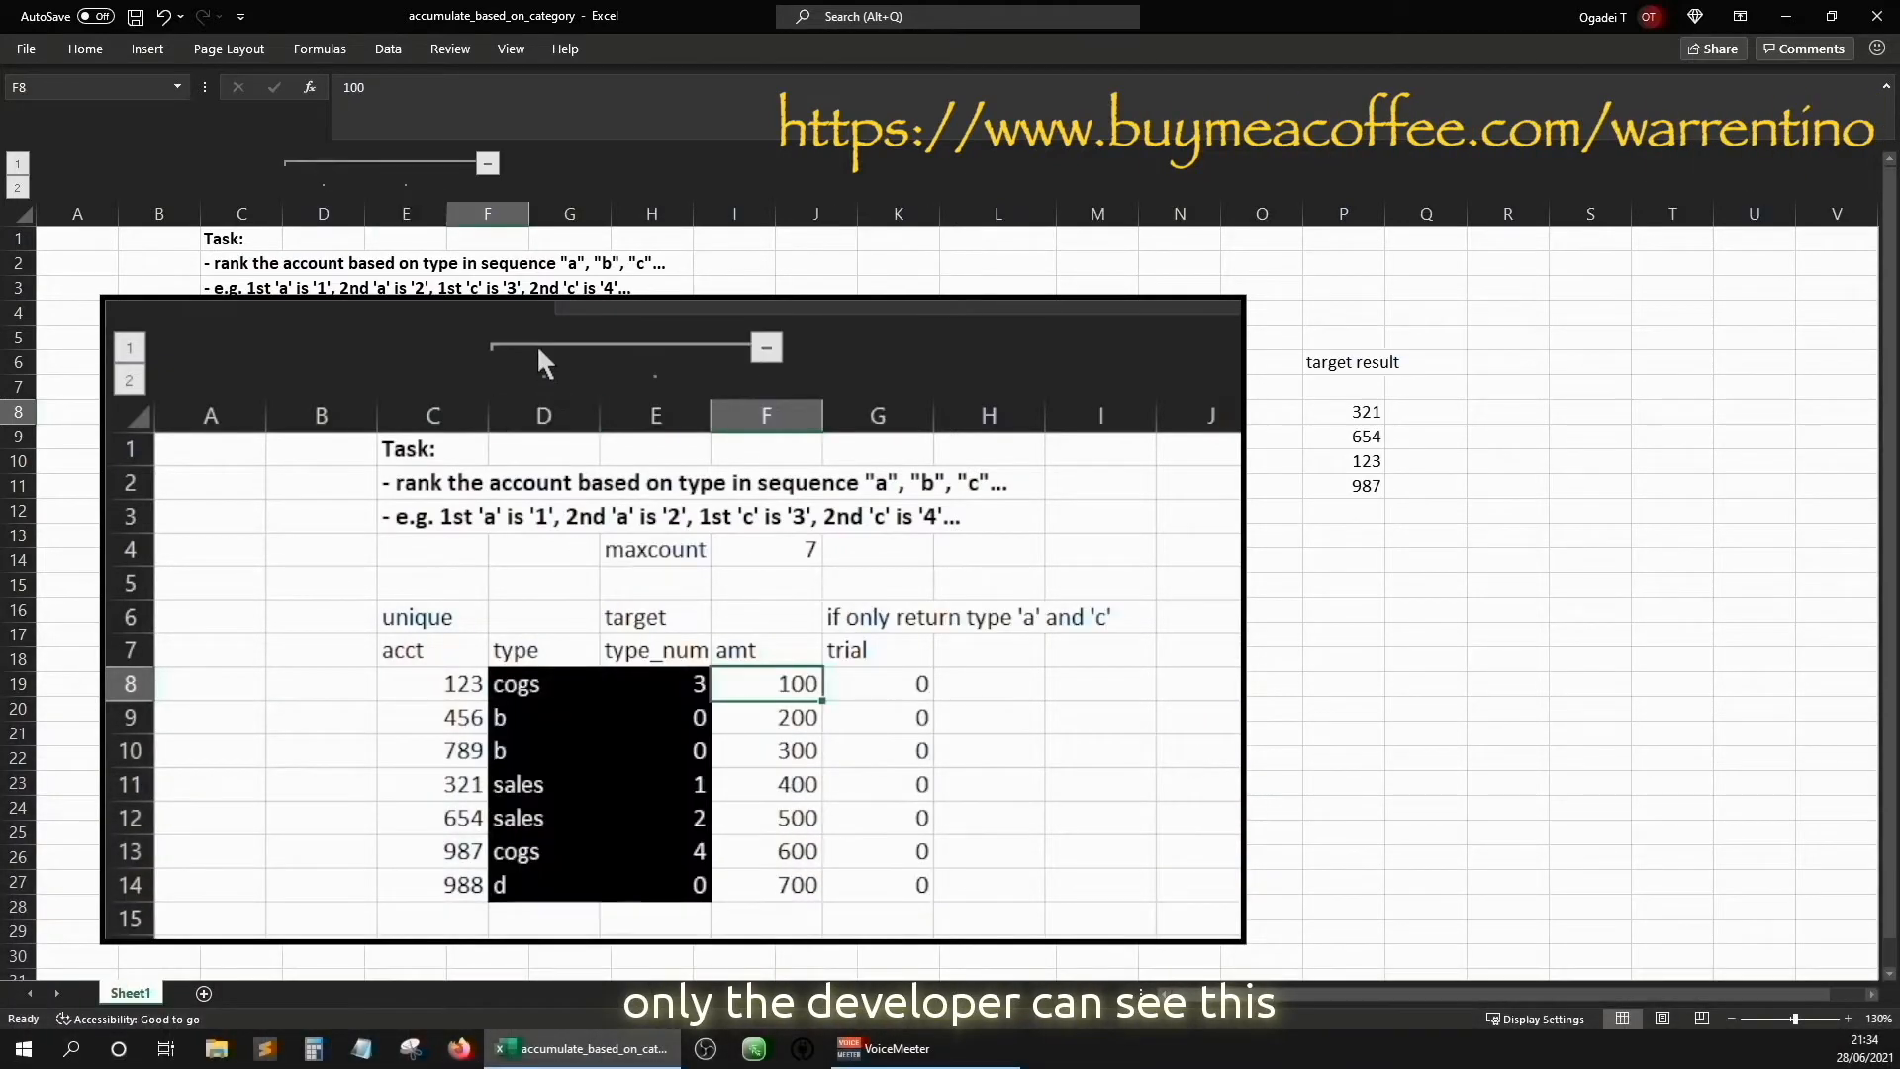
key(Left)
key(Up)
key(shift+Right)
key(shift+Left)
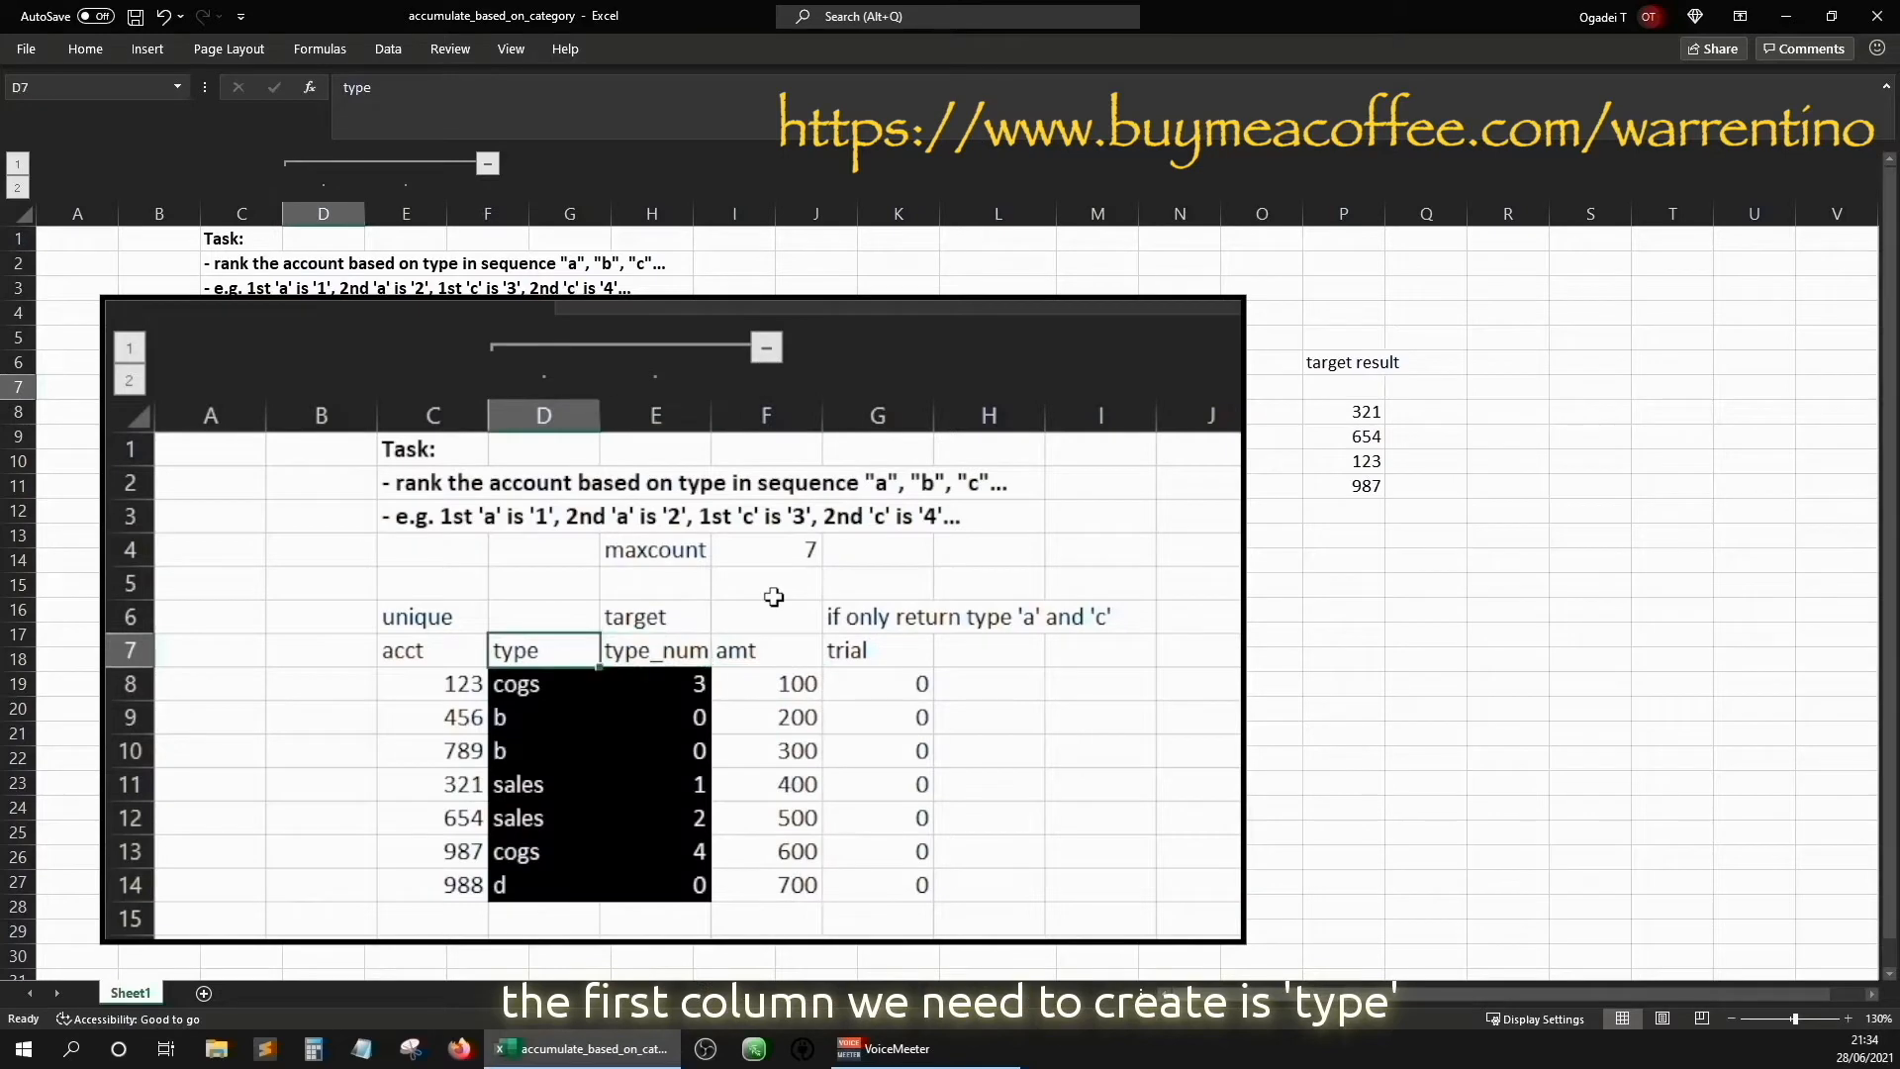
key(Down)
key(Left)
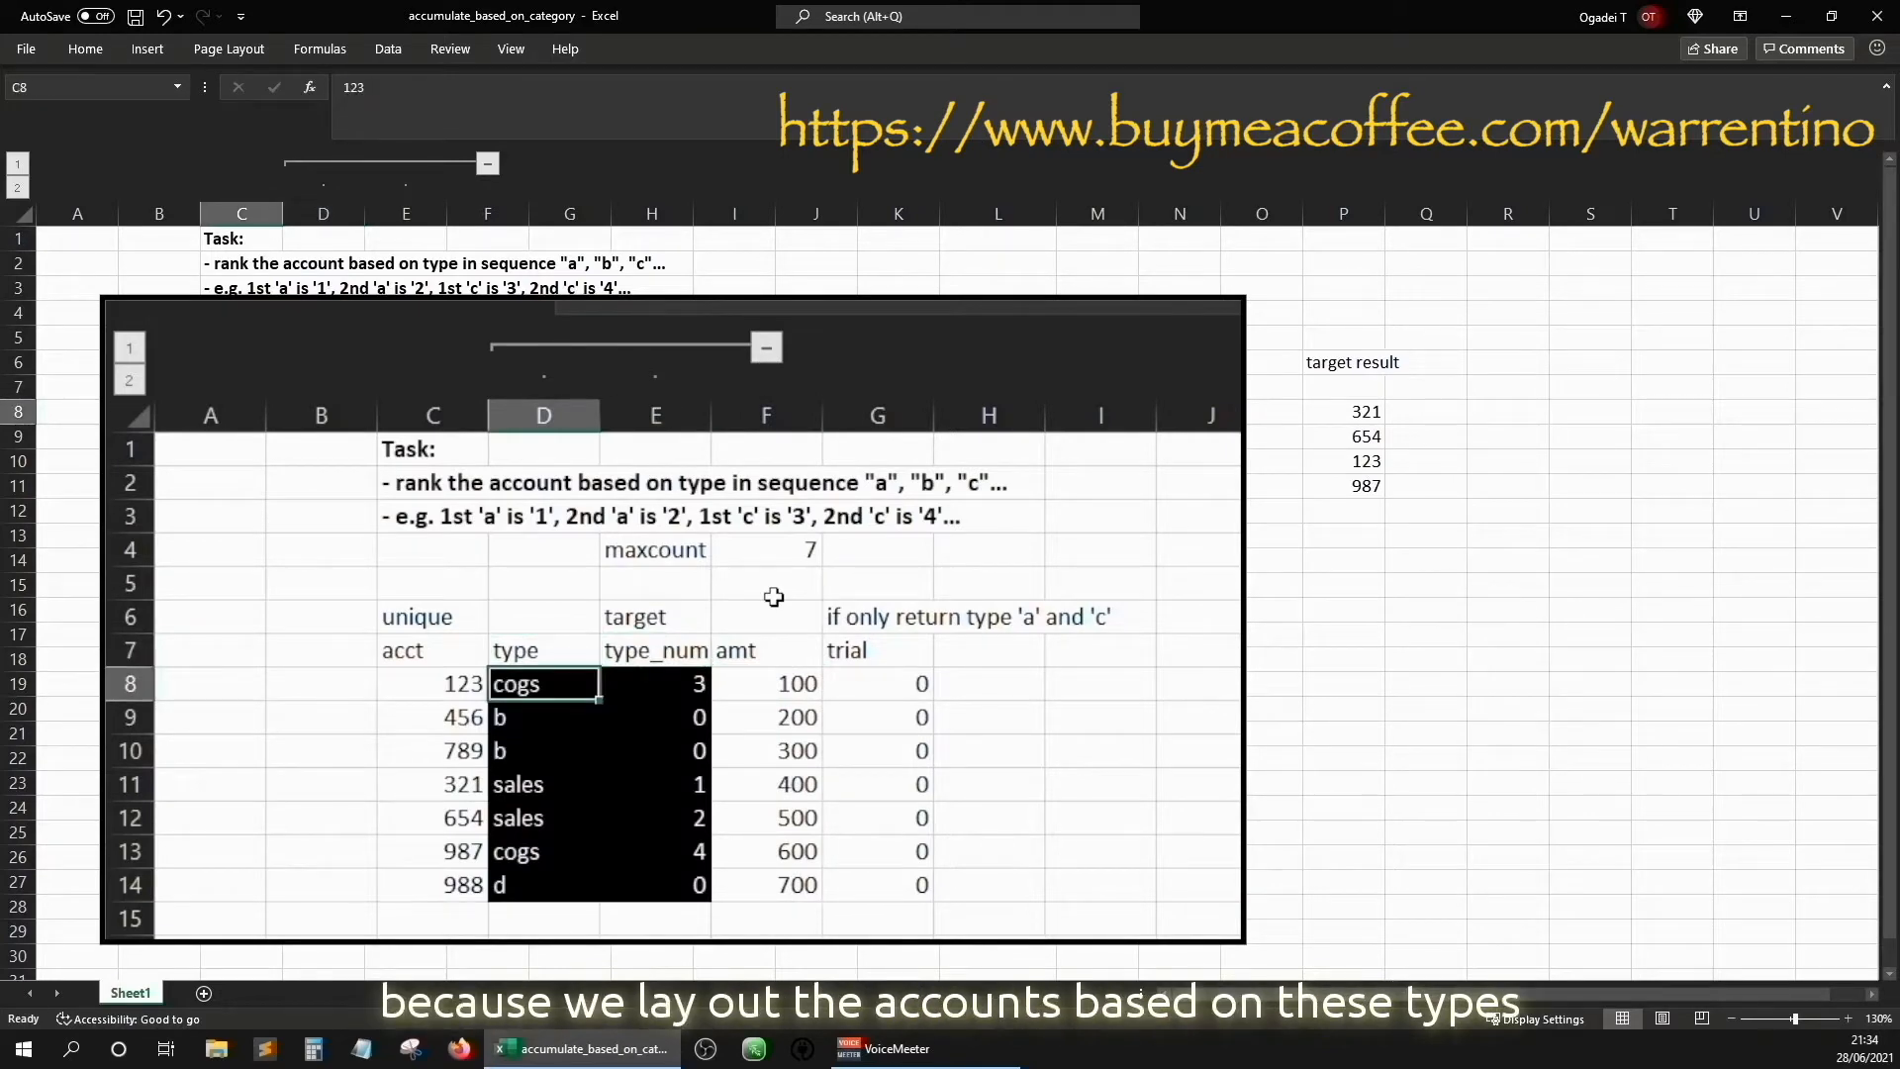
Examine the type entries beside the account numbers, starting from the cogs entry in D8
key(Right)
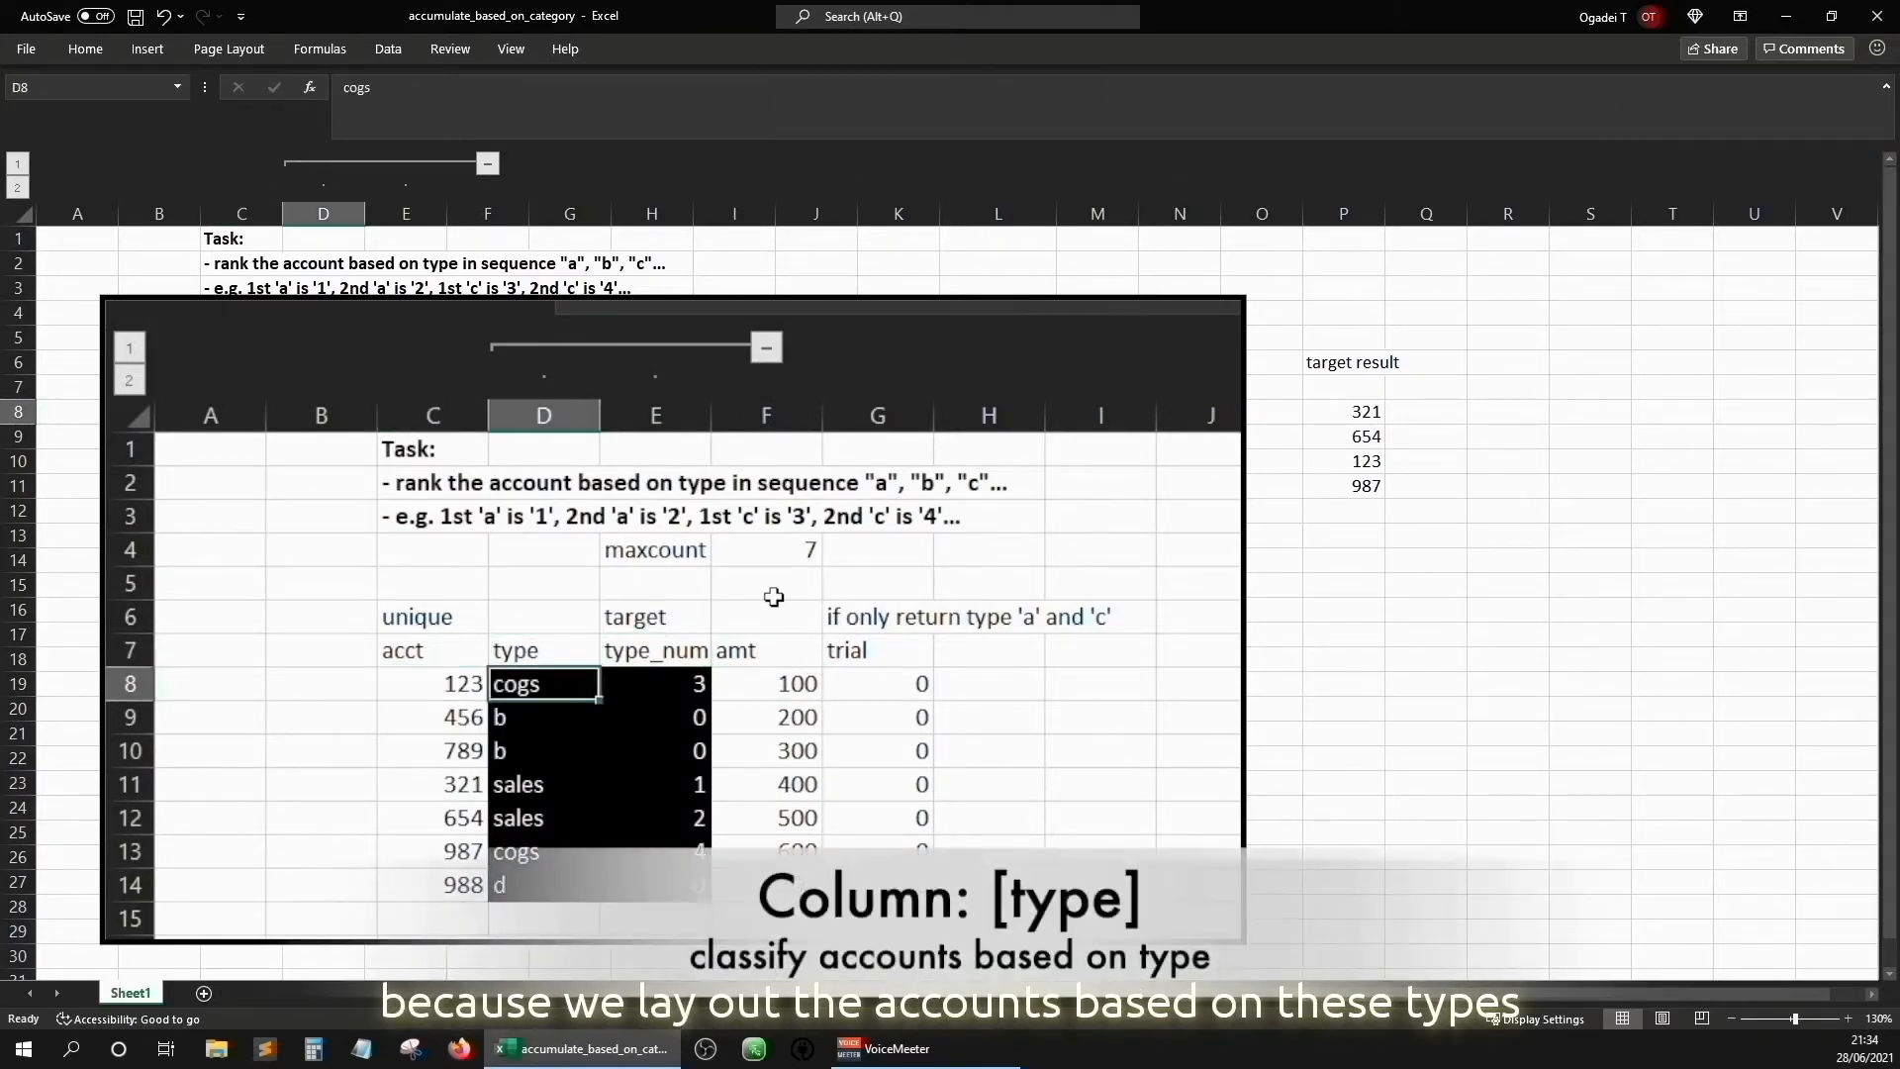
key(Down)
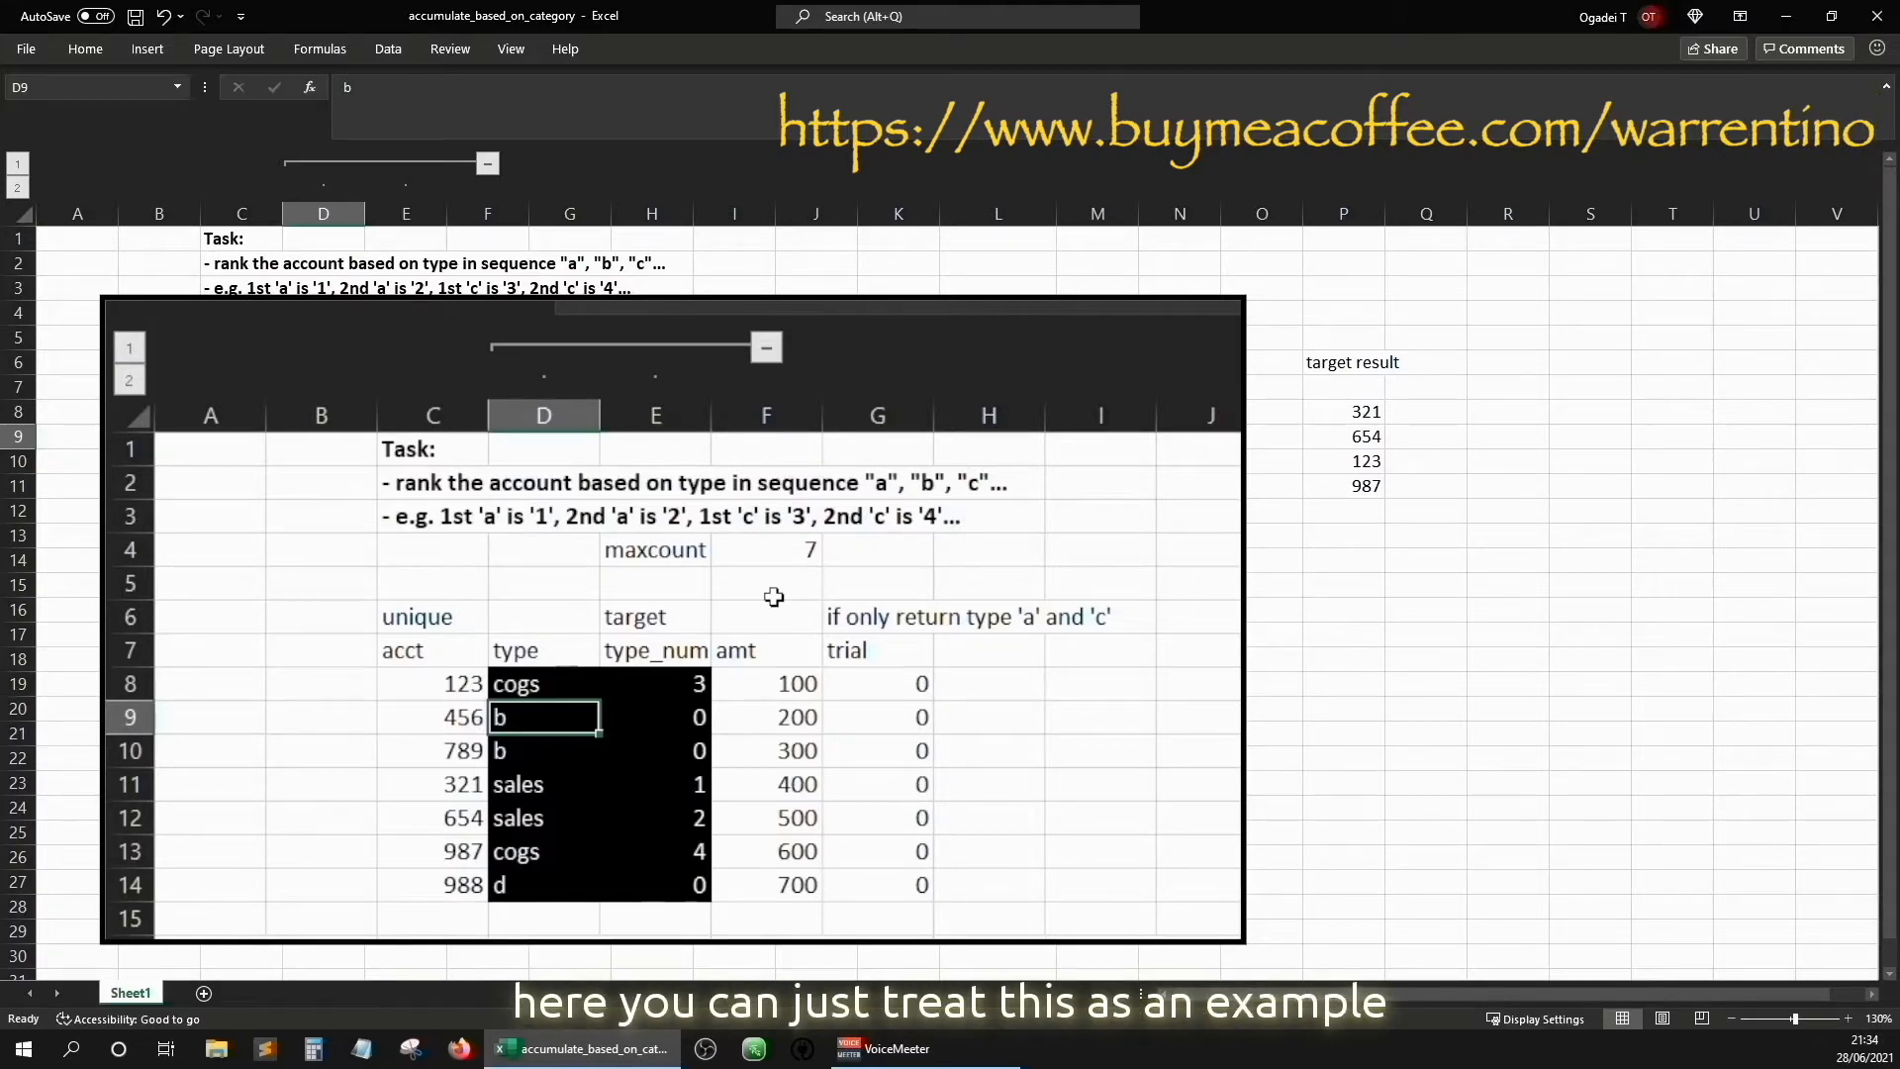
key(Up)
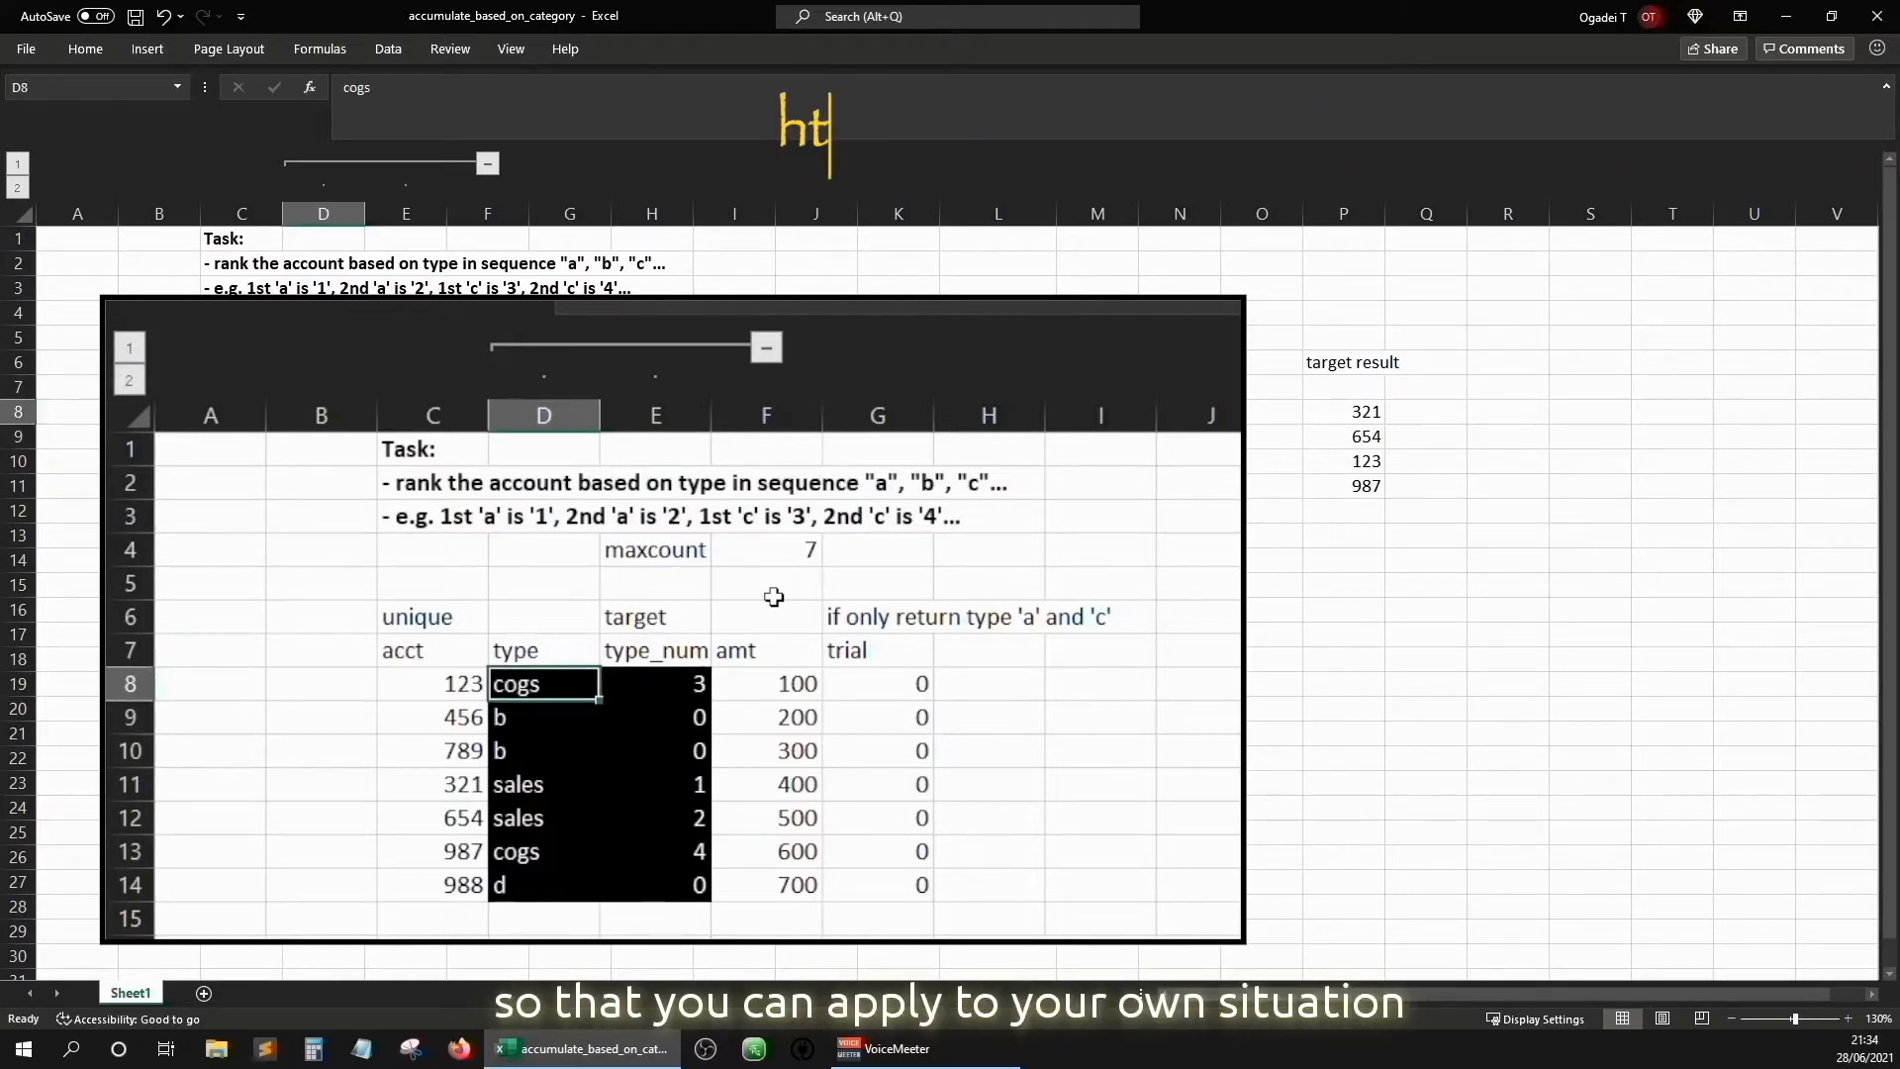
key(Down)
key(Down)
key(Down)
key(Up)
key(Up)
Look over the amt and trial columns to the right of the type and type_num values
key(Right)
key(Right)
key(Right)
key(Left)
key(Right)
key(Up)
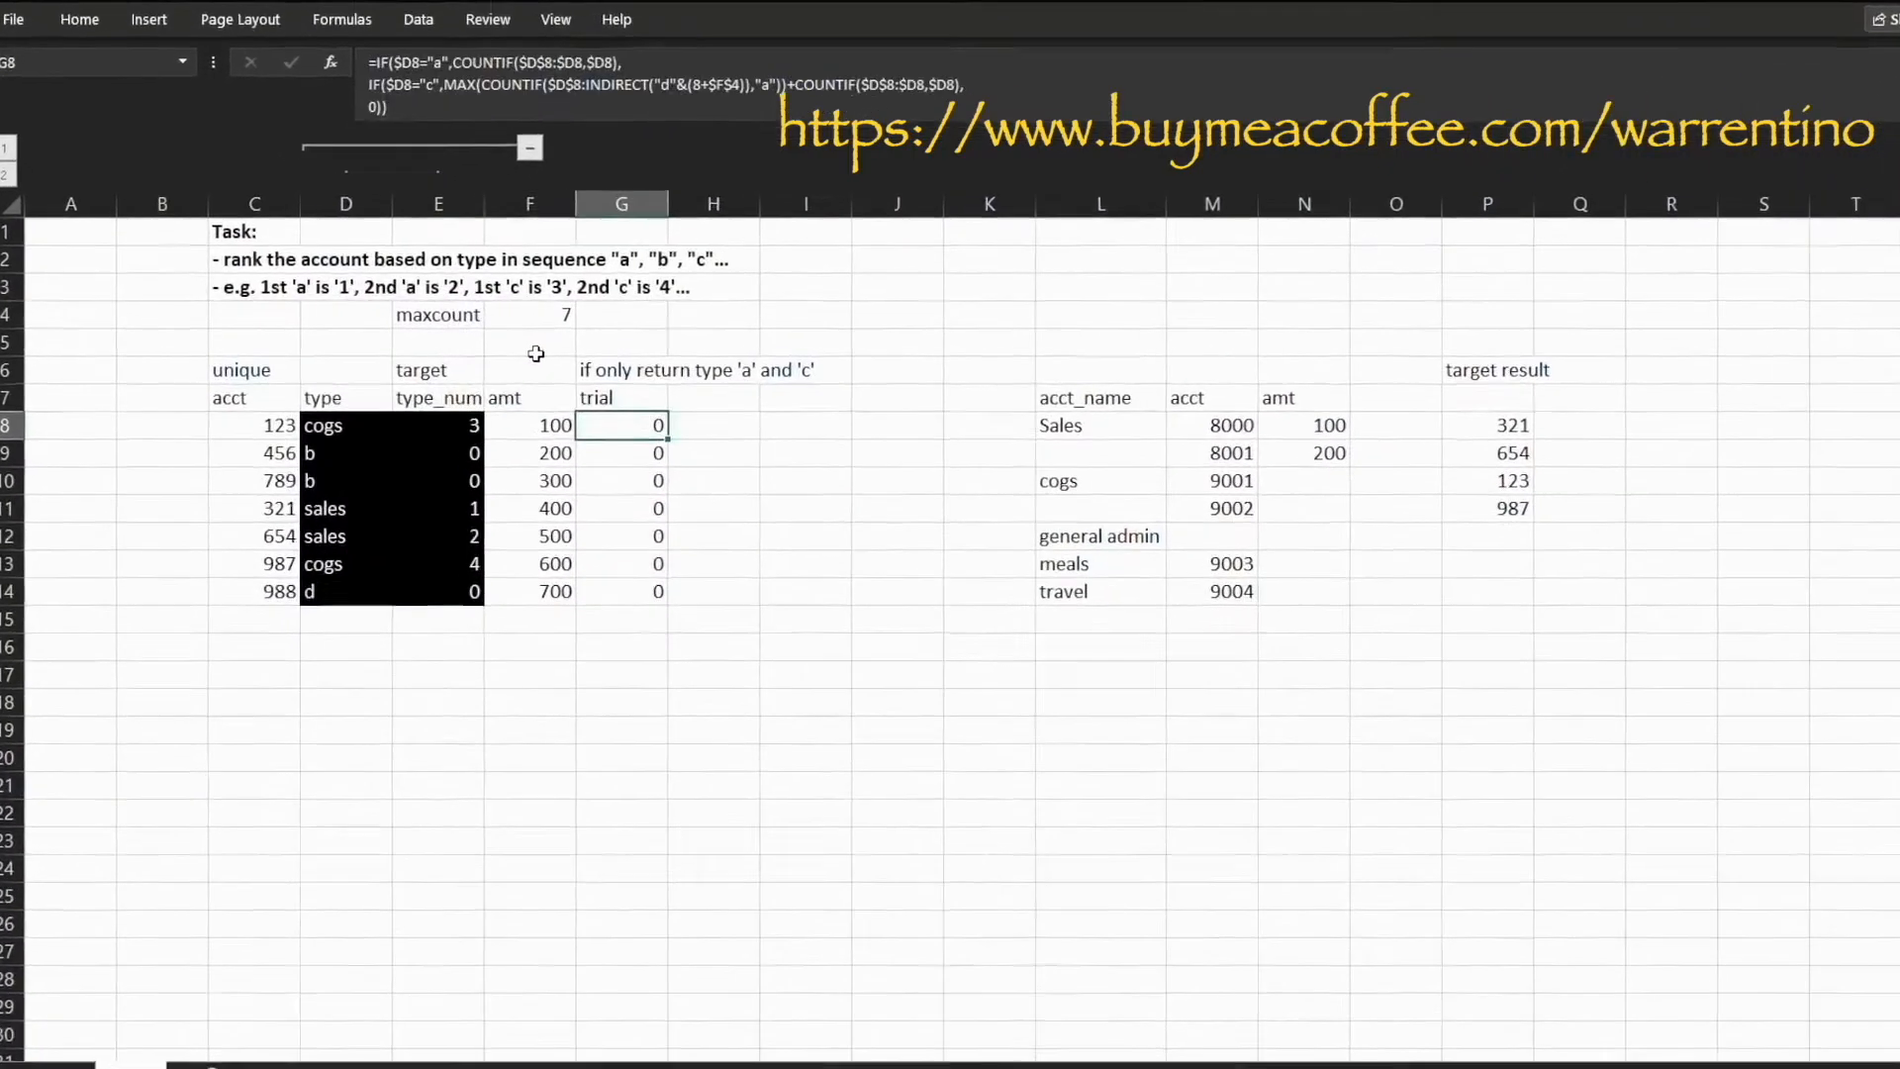
key(Right)
key(Right)
key(Right)
key(Right)
key(Left)
key(Left)
key(Left)
key(Left)
key(Left)
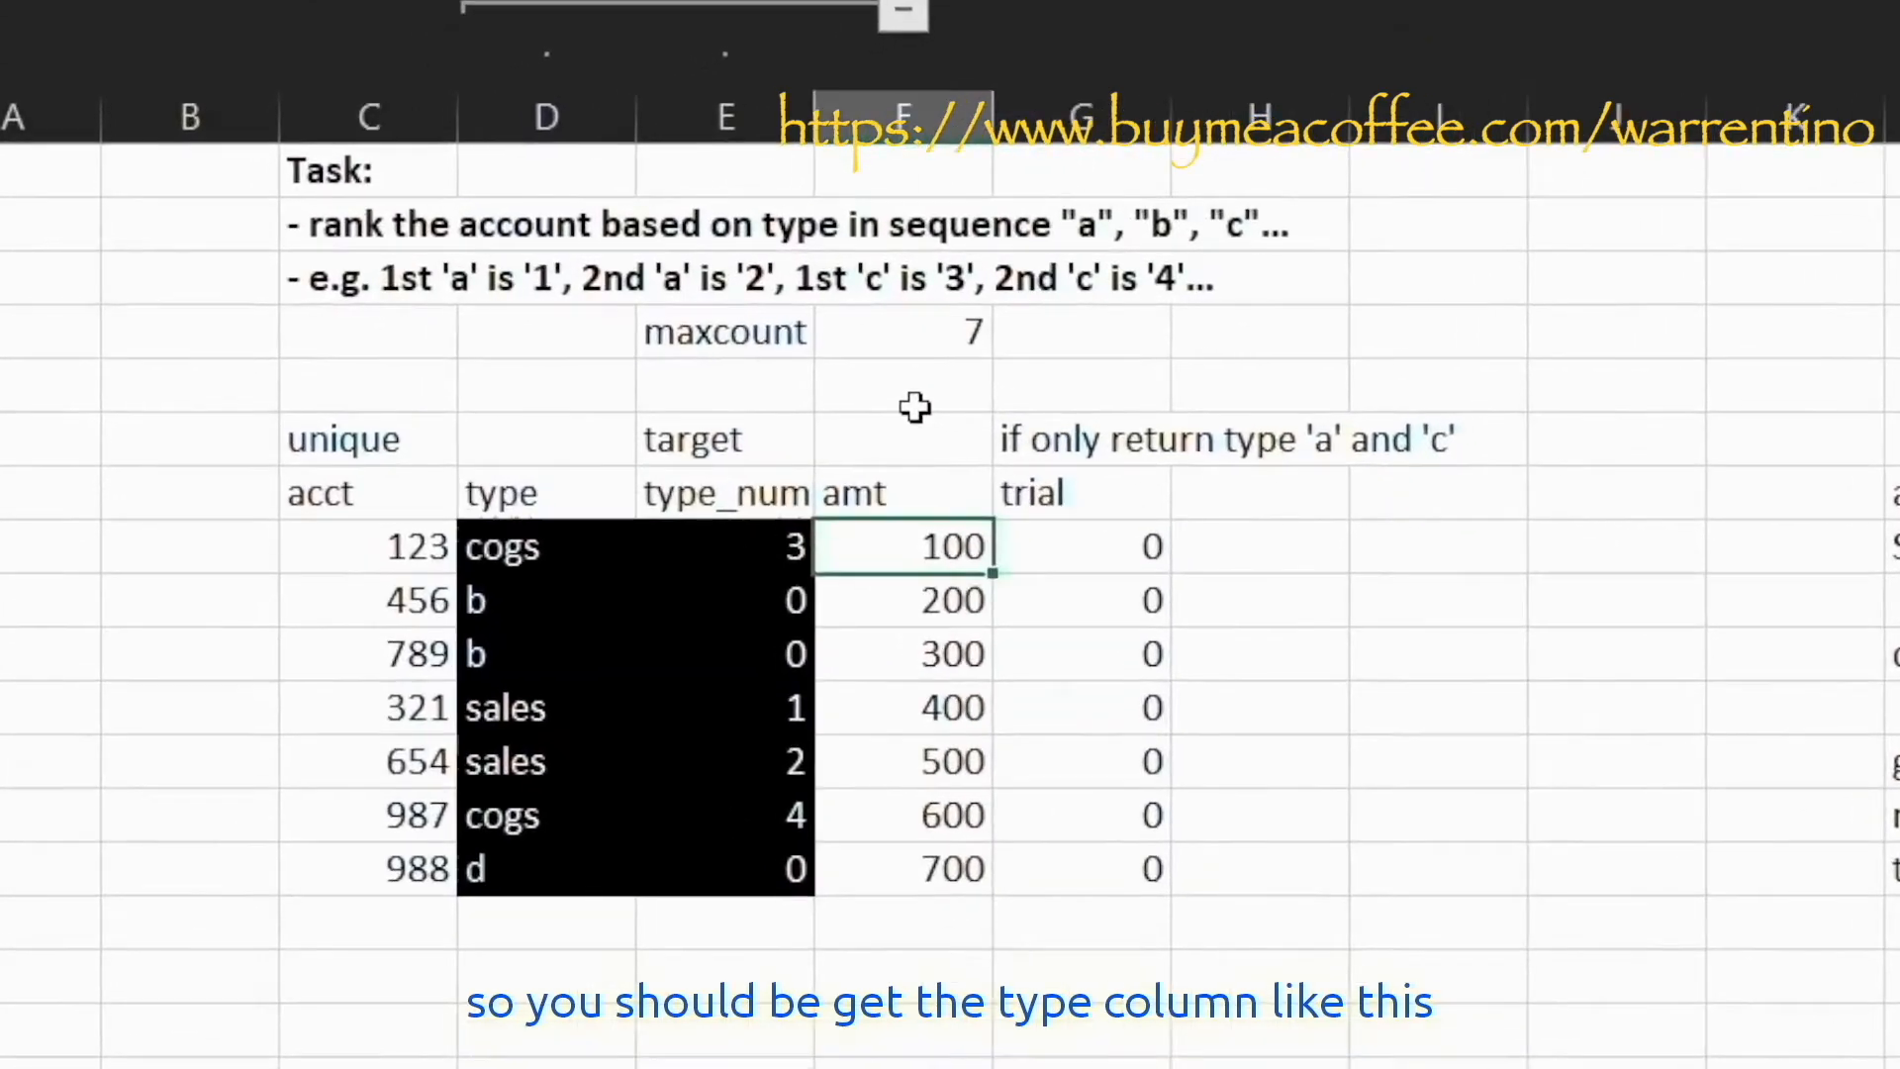
Highlight the type_num values in E8:E14 to review the helper column
key(Left)
key(Up)
key(shift+Down)
key(shift+Down)
key(Up)
key(Down)
key(Down)
key(ctrl+shift+Down)
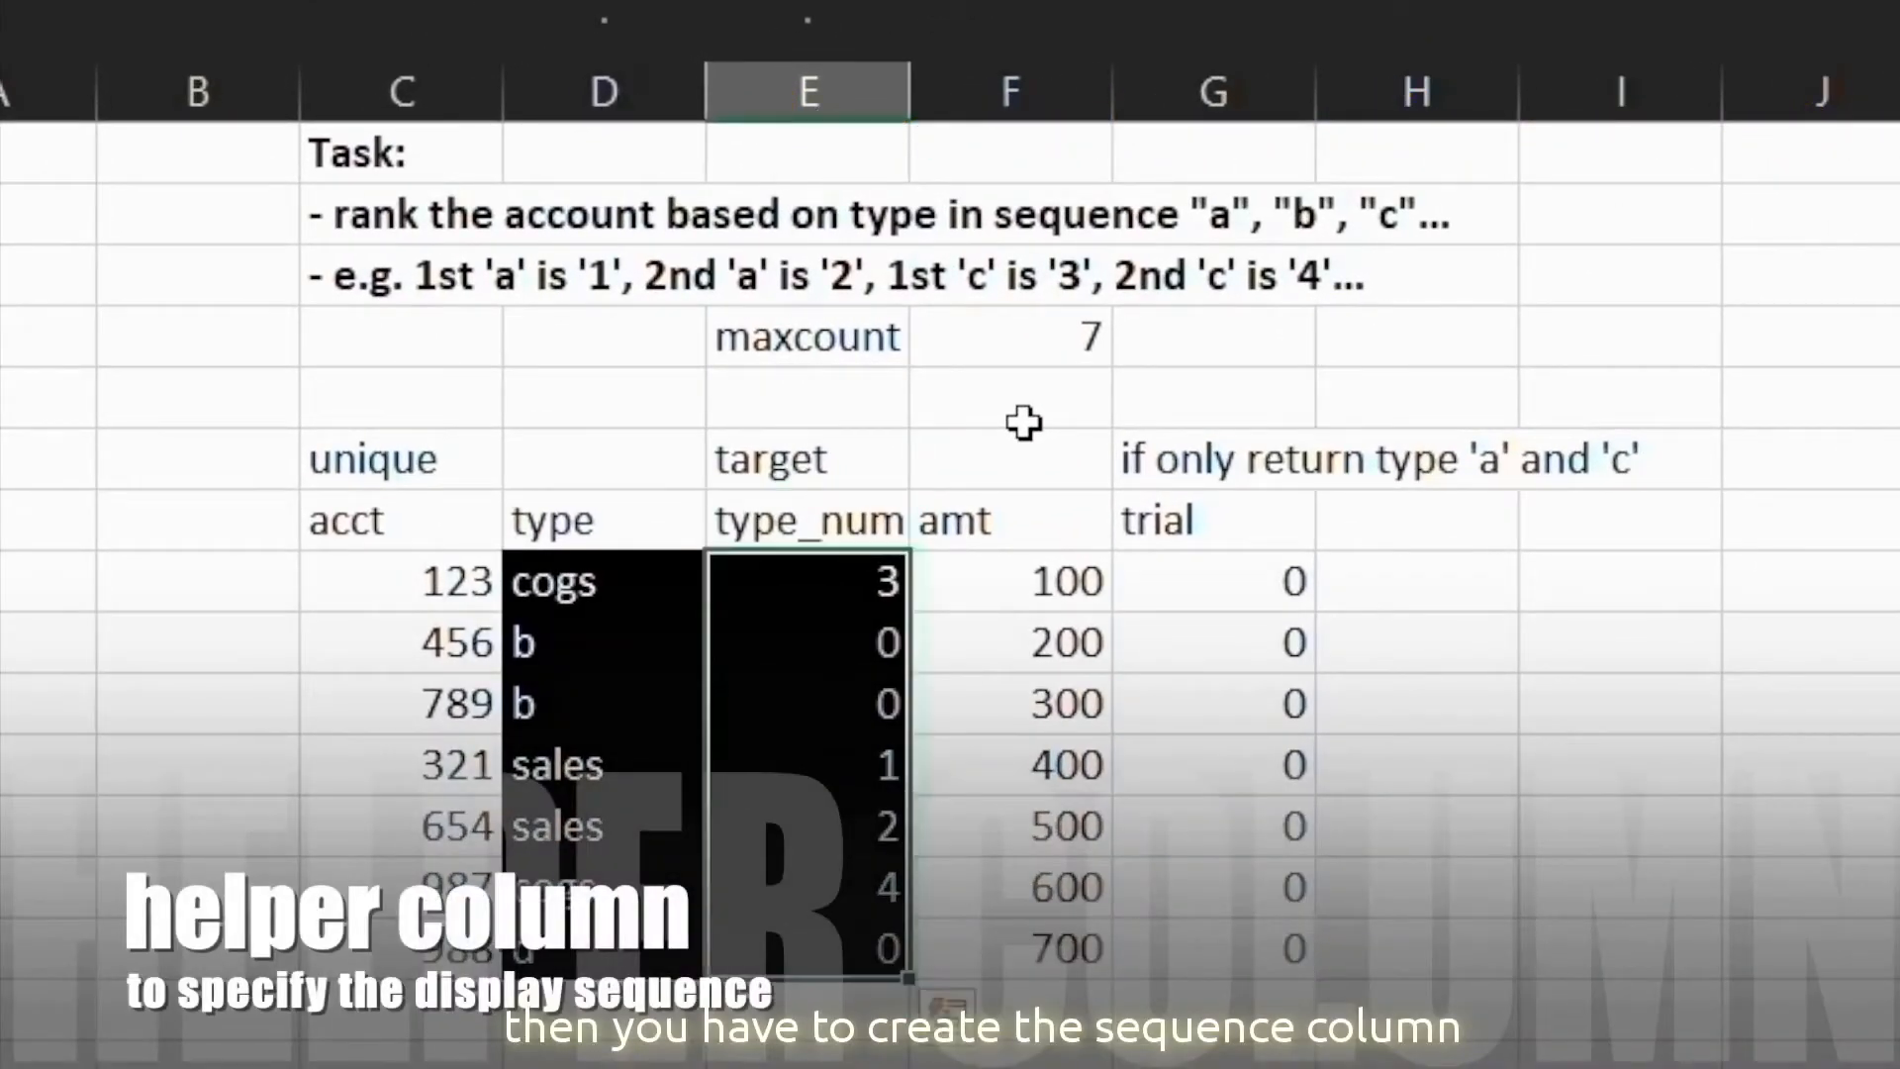
Rename the type_num header in E7 as sequence
key(Up)
key(Up)
key(Down)
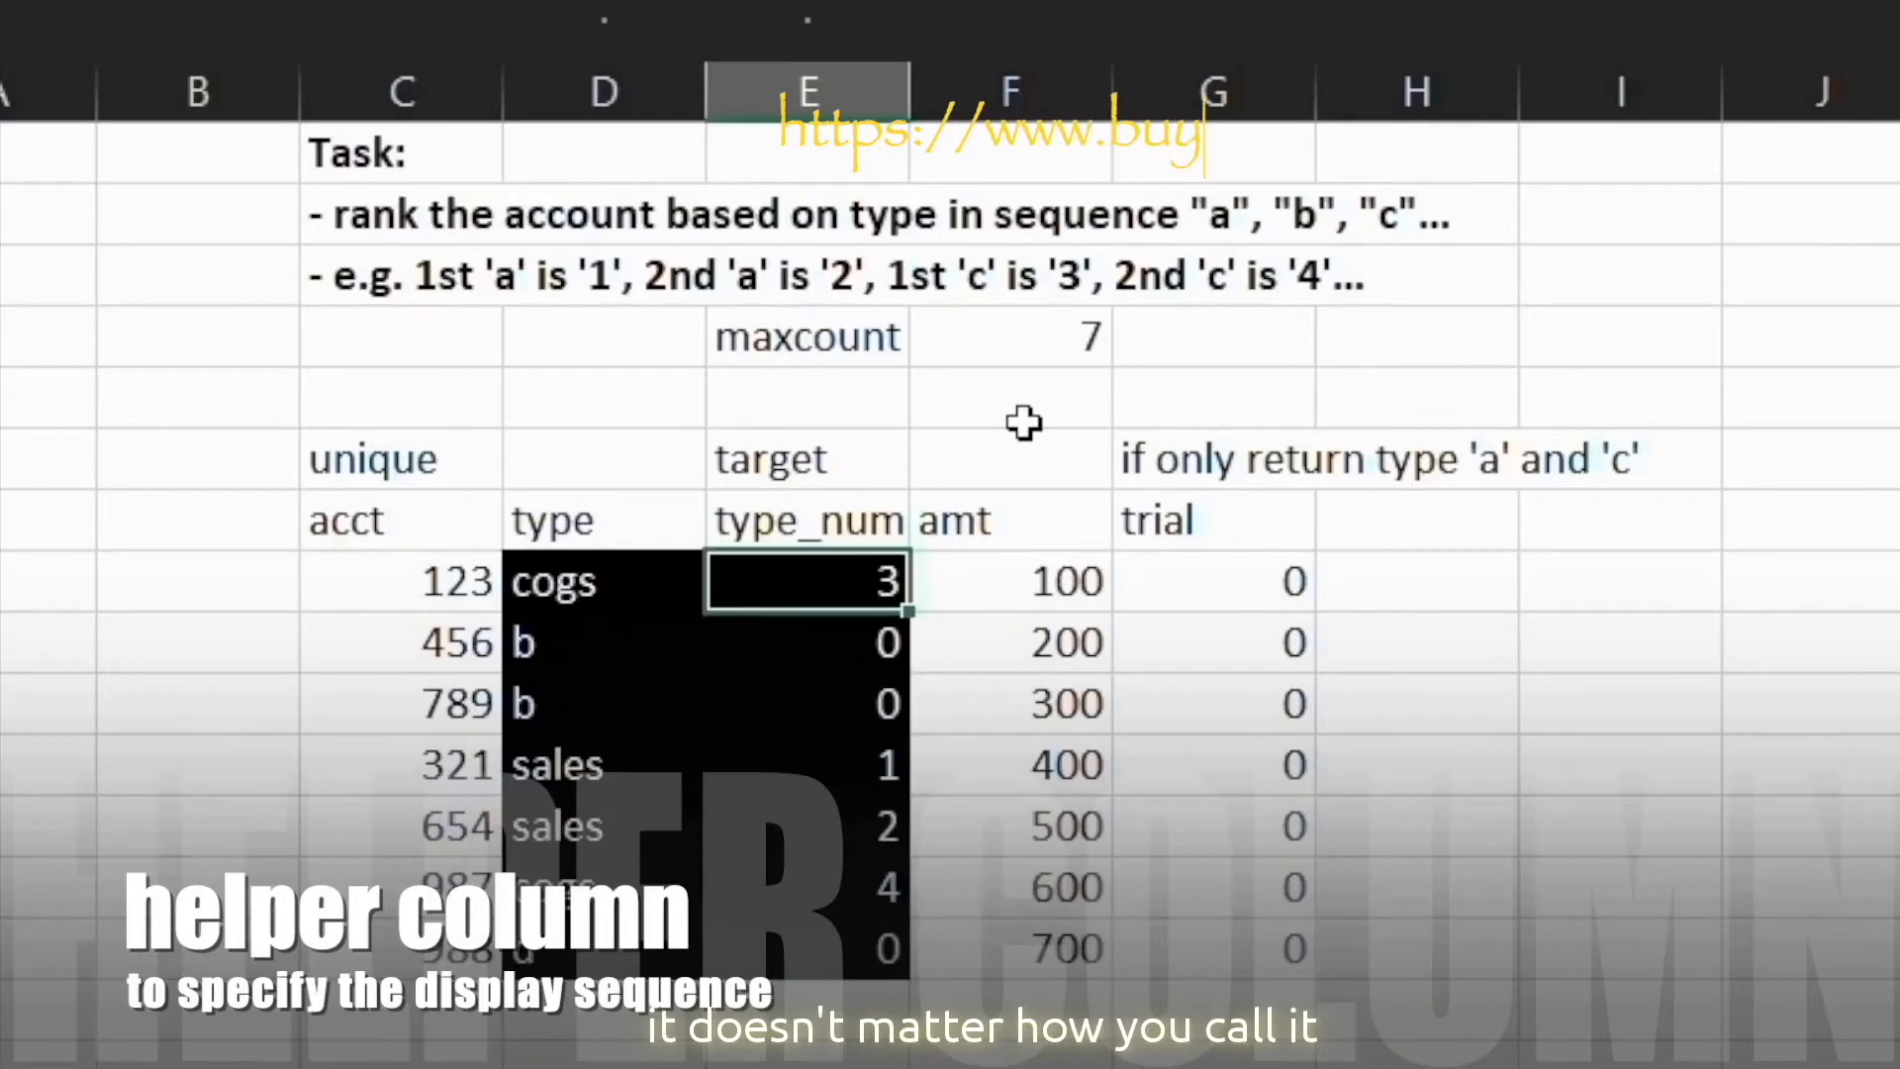
text(sequence)
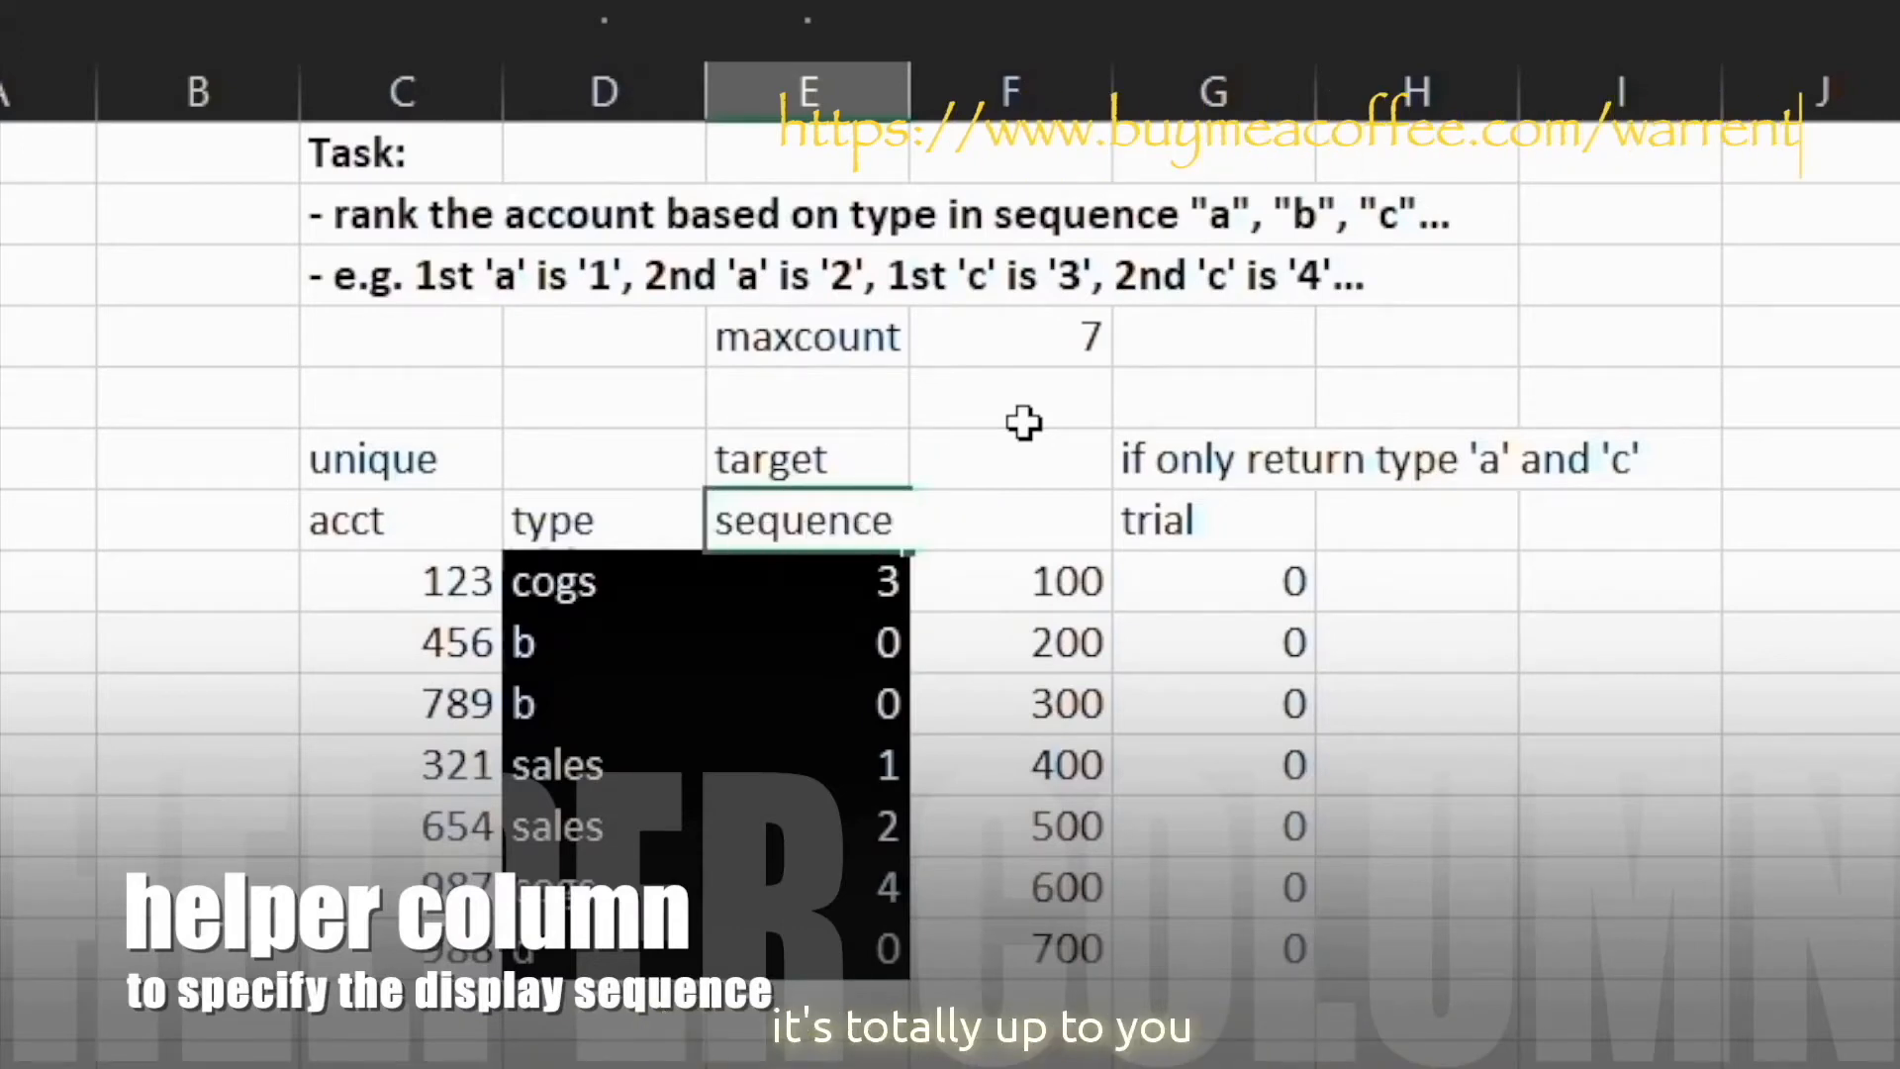
key(ctrl+Return)
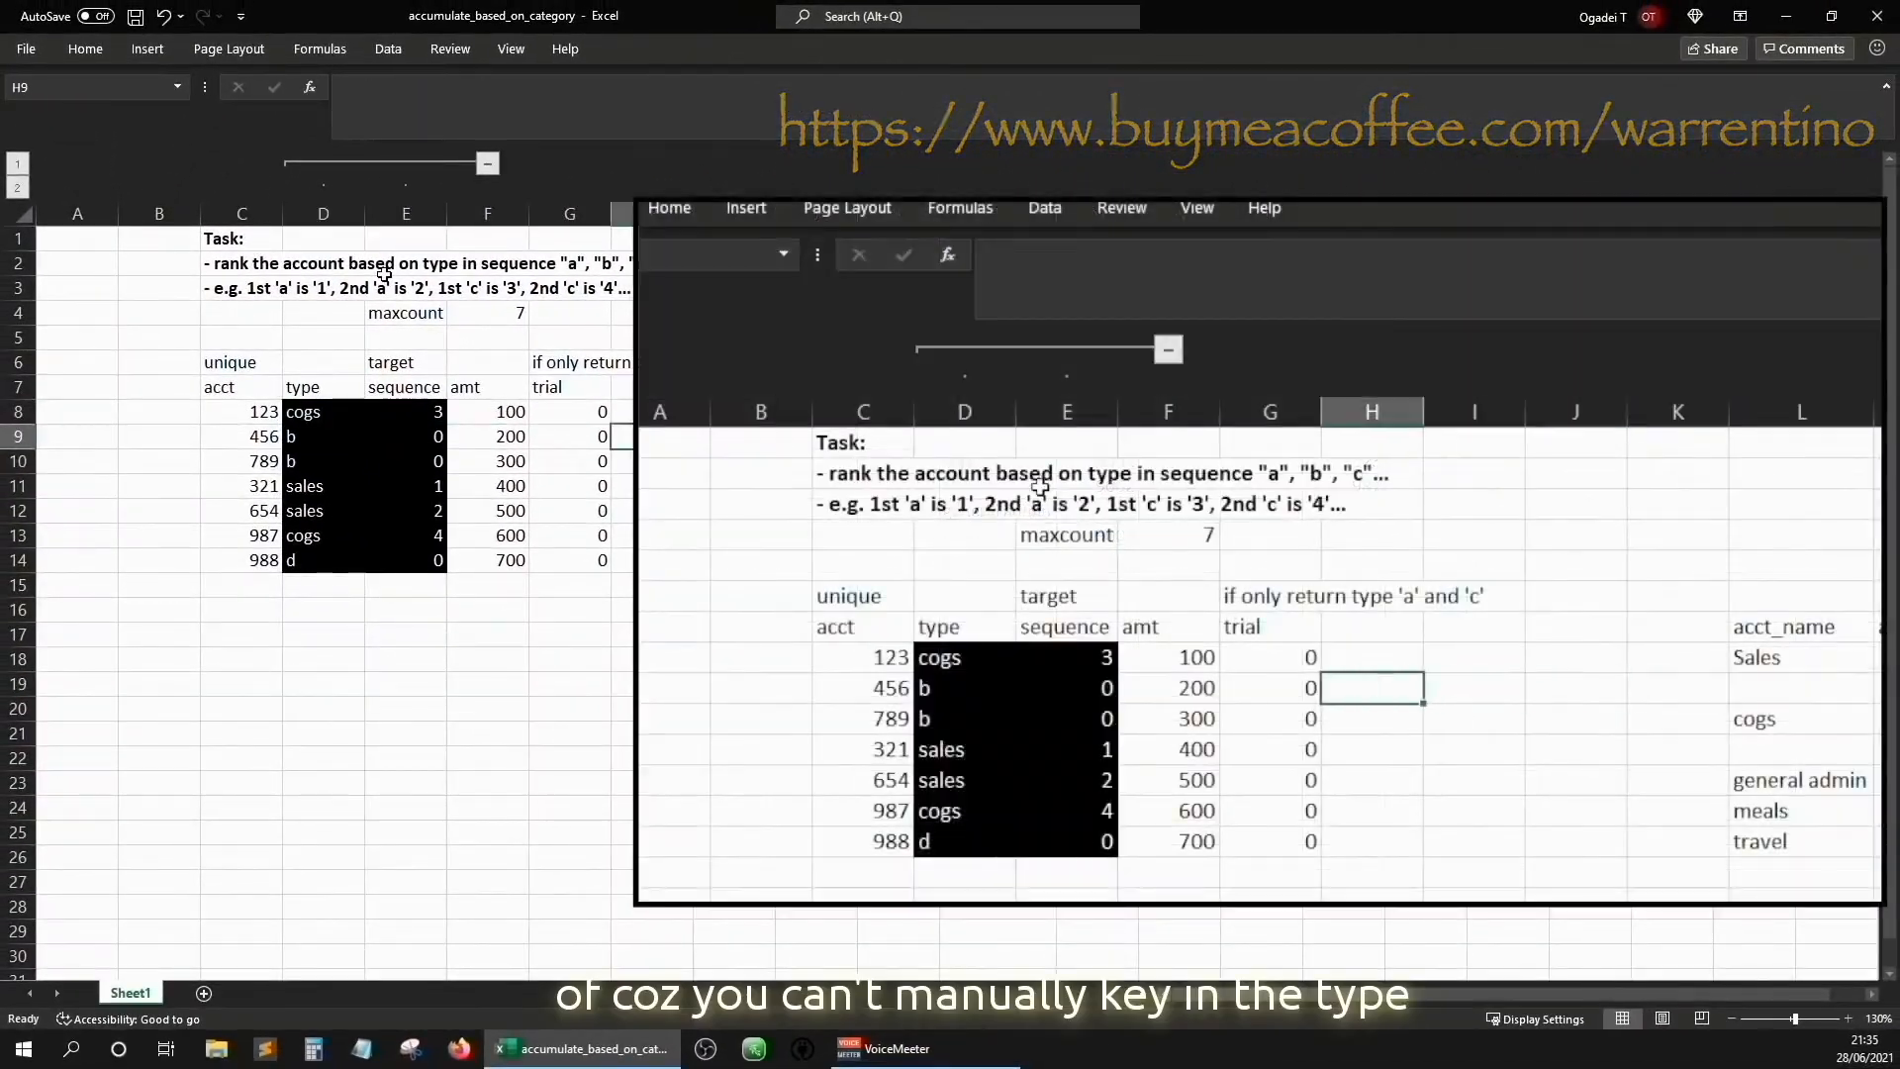
Examine the hard-coded sequence numbers from E8 down to E12
key(Left)
key(Left)
key(Left)
key(Up)
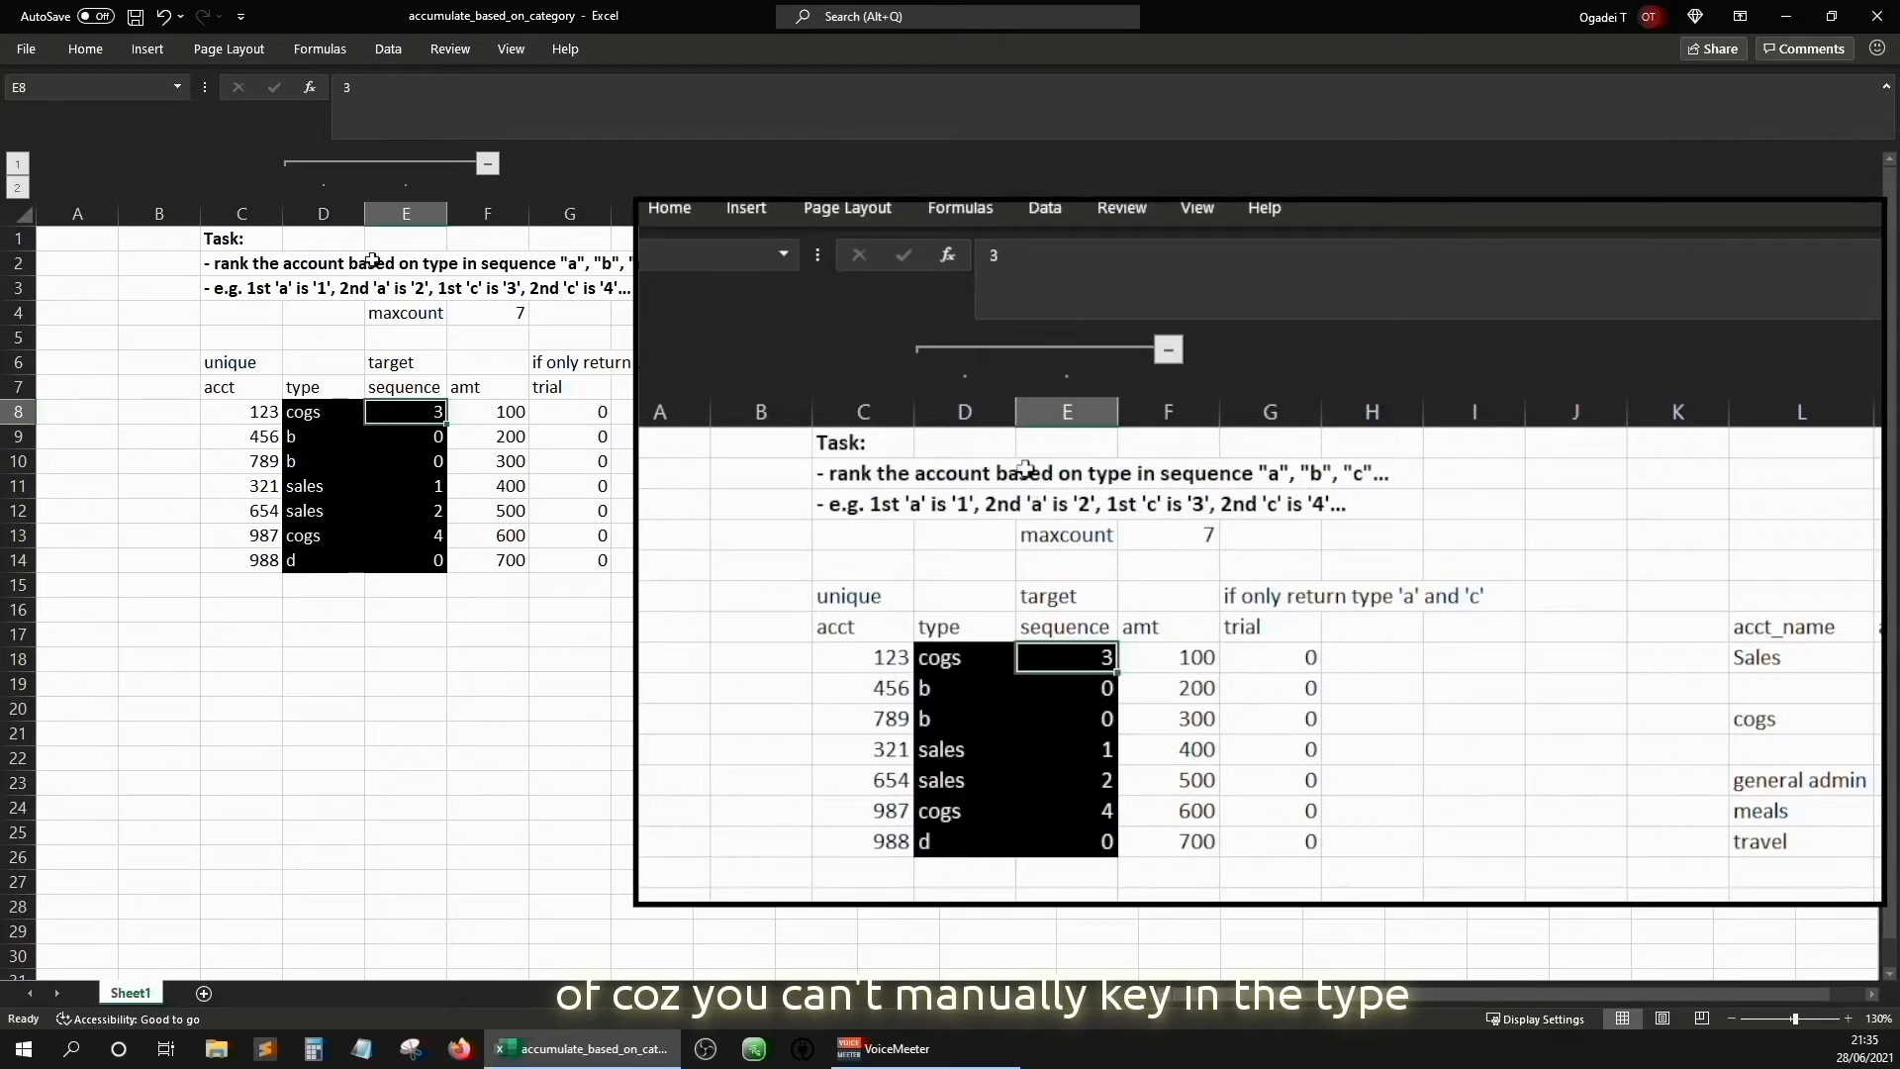
key(Down)
key(Down)
key(Down)
key(Down)
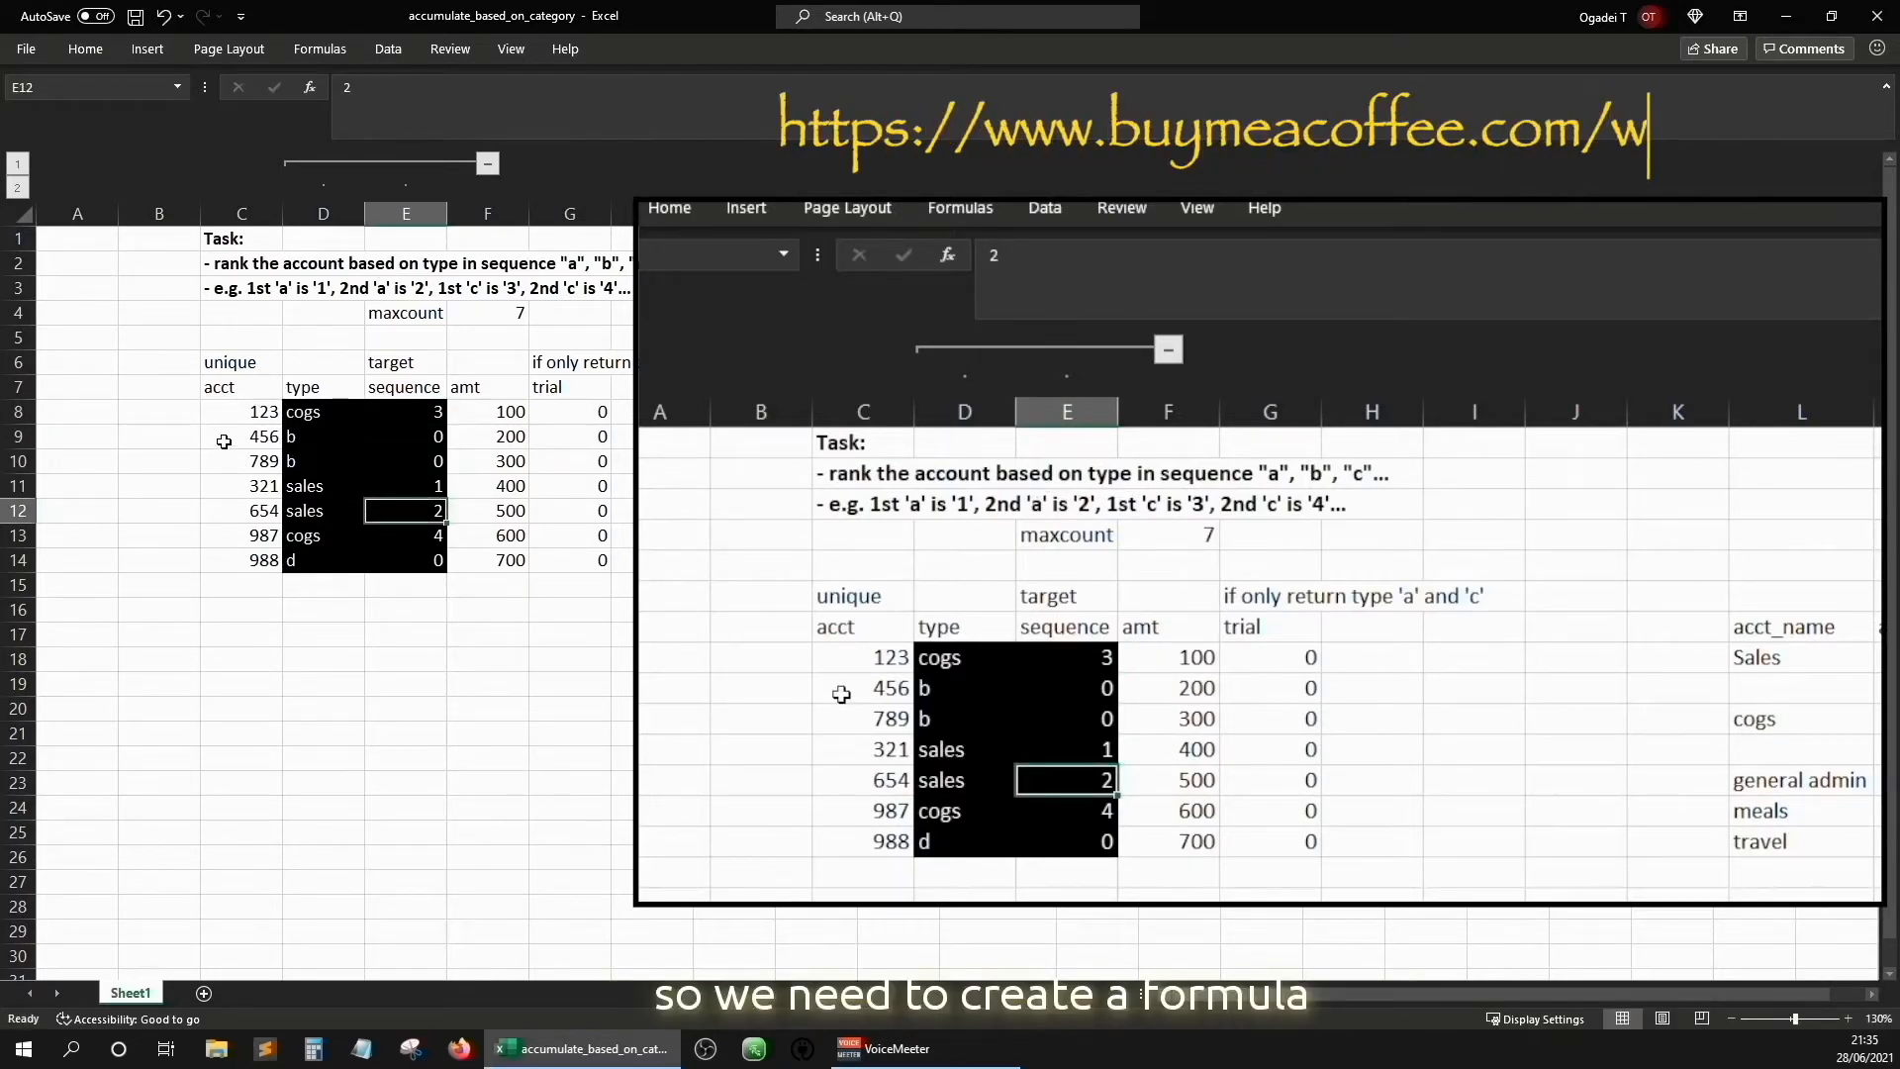
Label R6 as work and R7 as sequence to head a new working column
click(1514, 414)
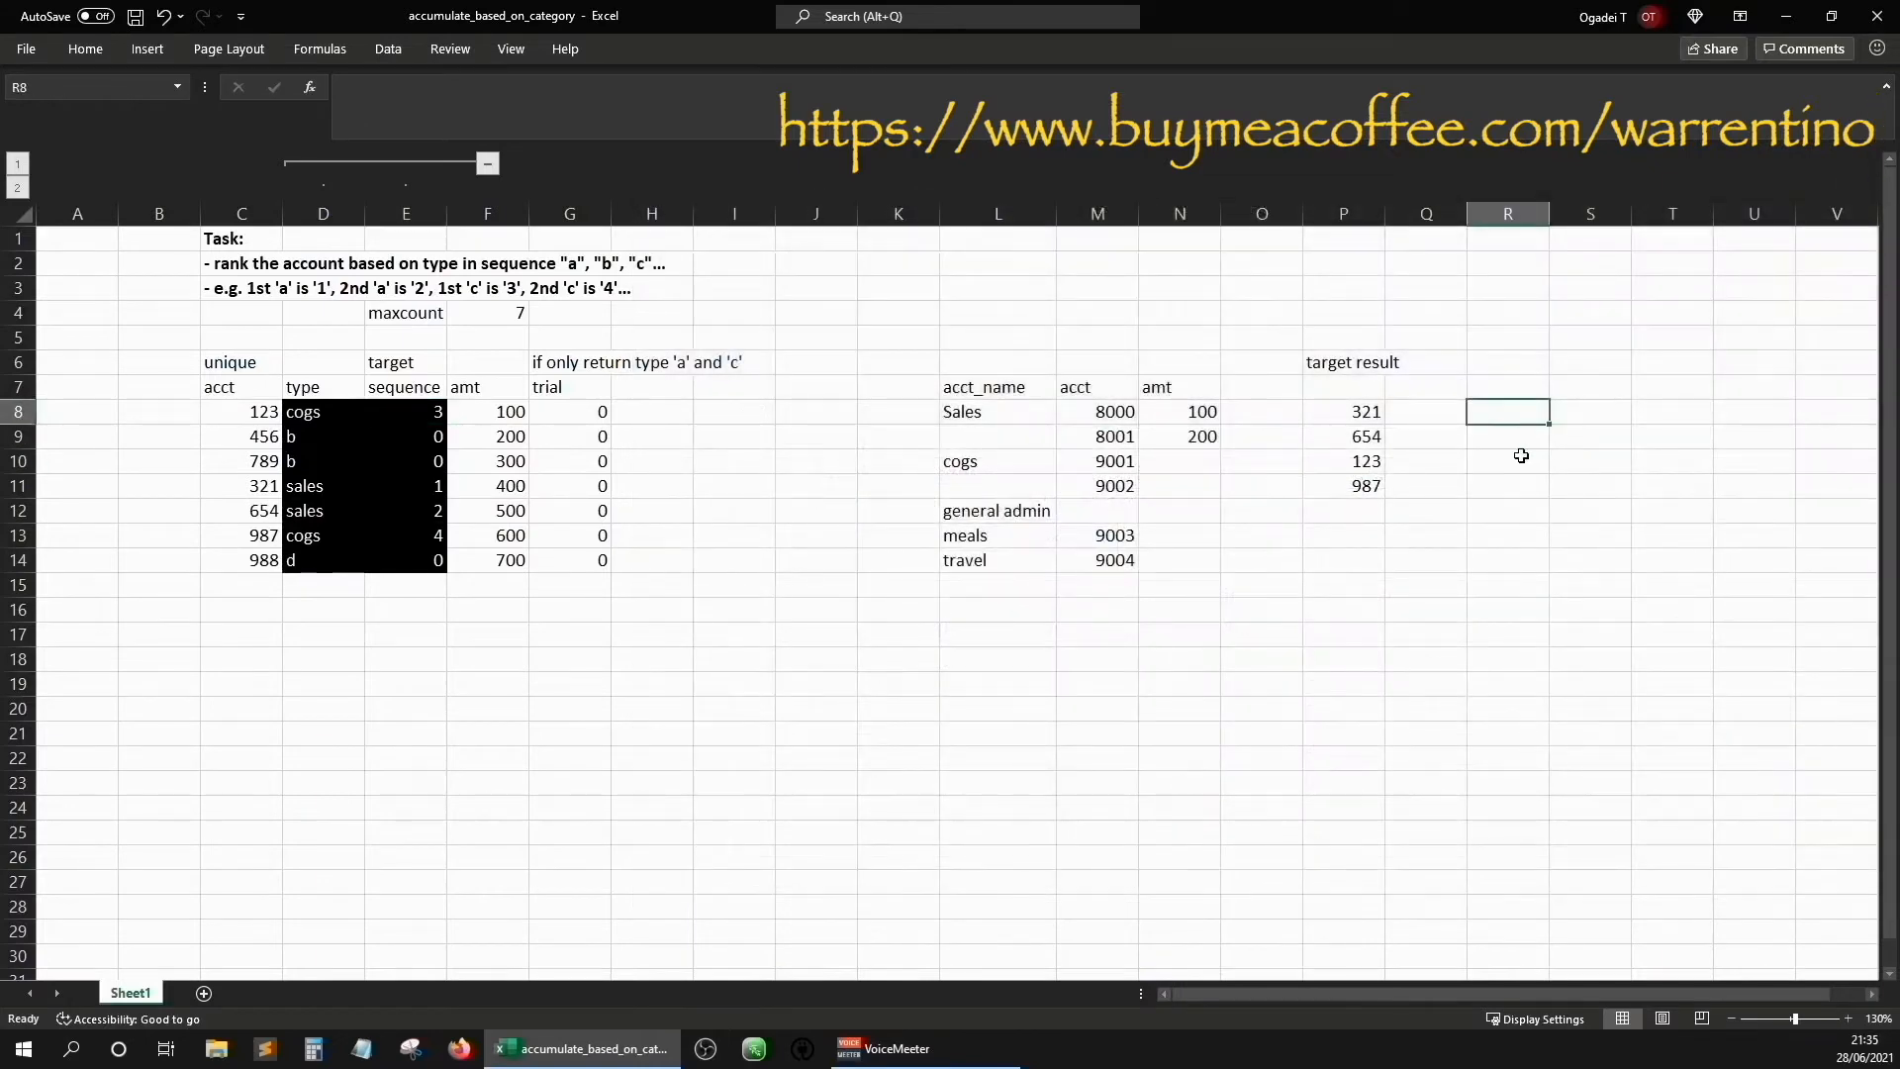
key(Up)
key(Up)
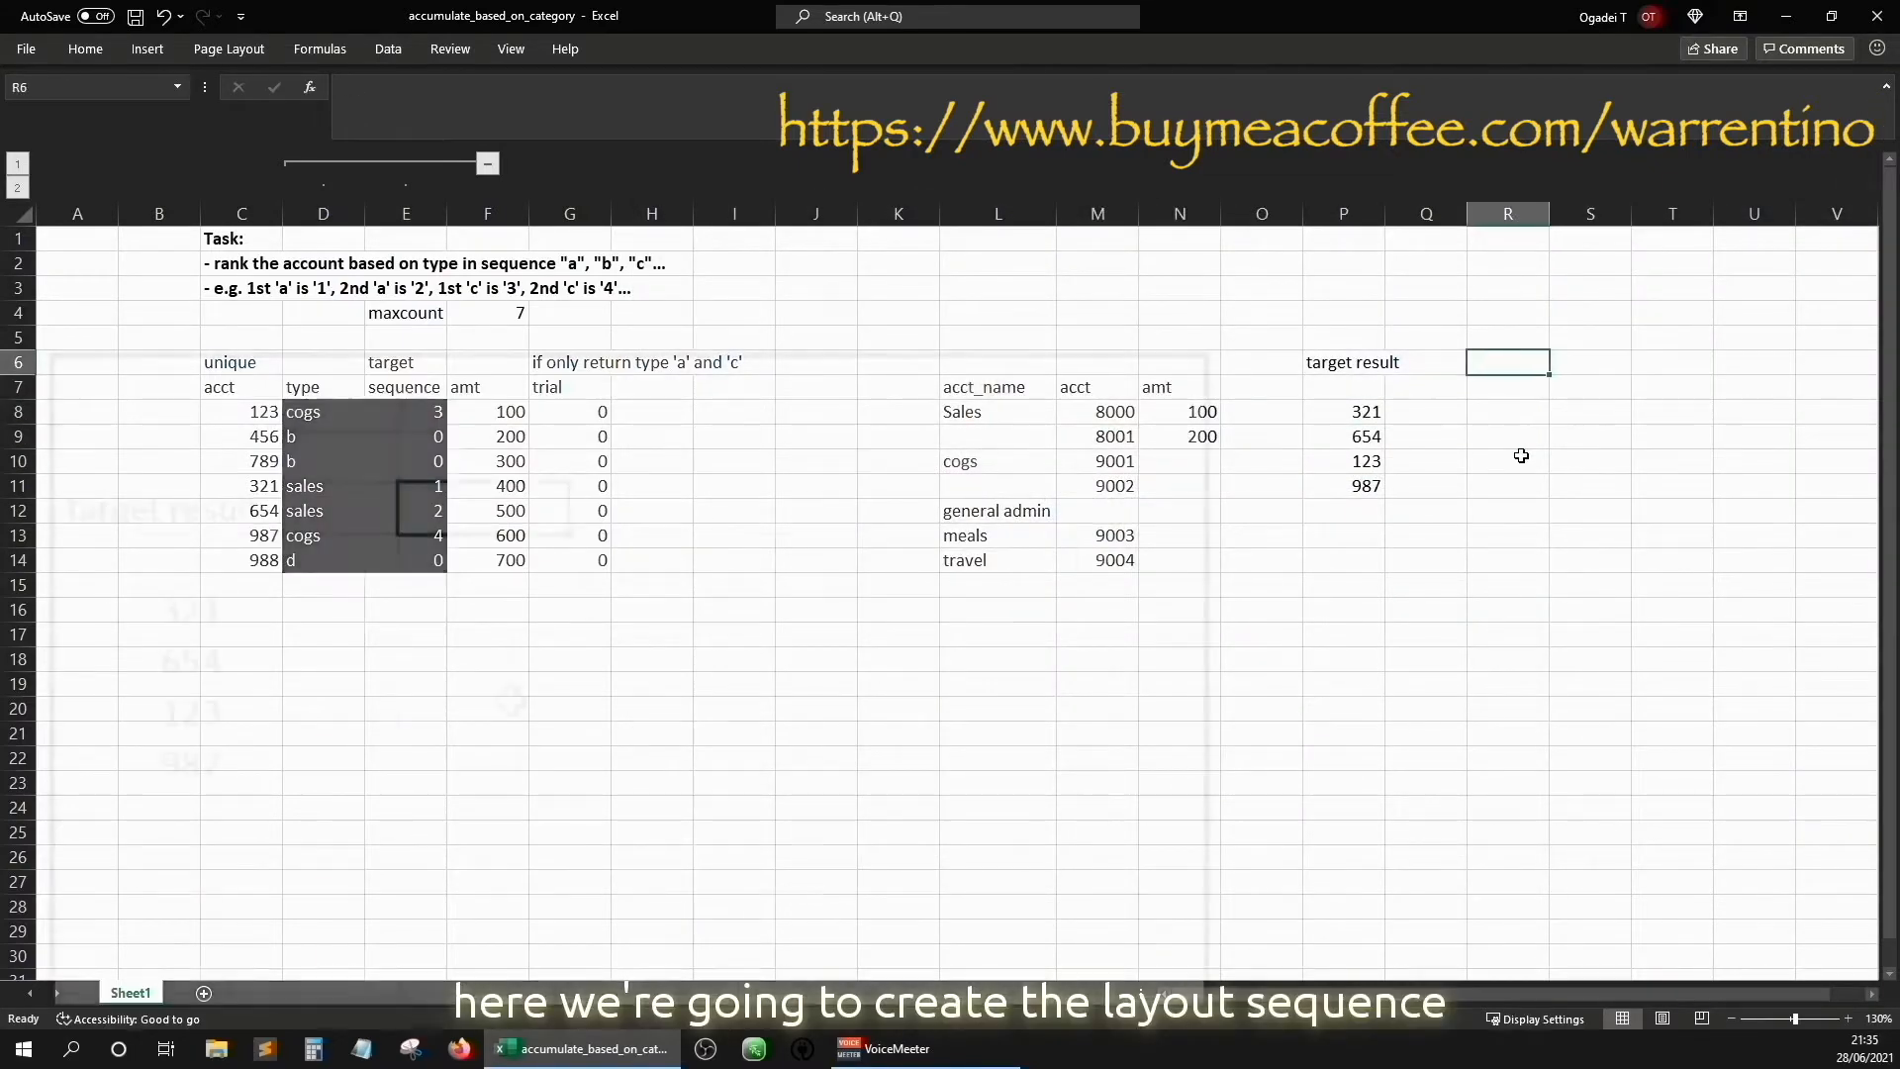
text(work)
key(Return)
text(type)
key(Return)
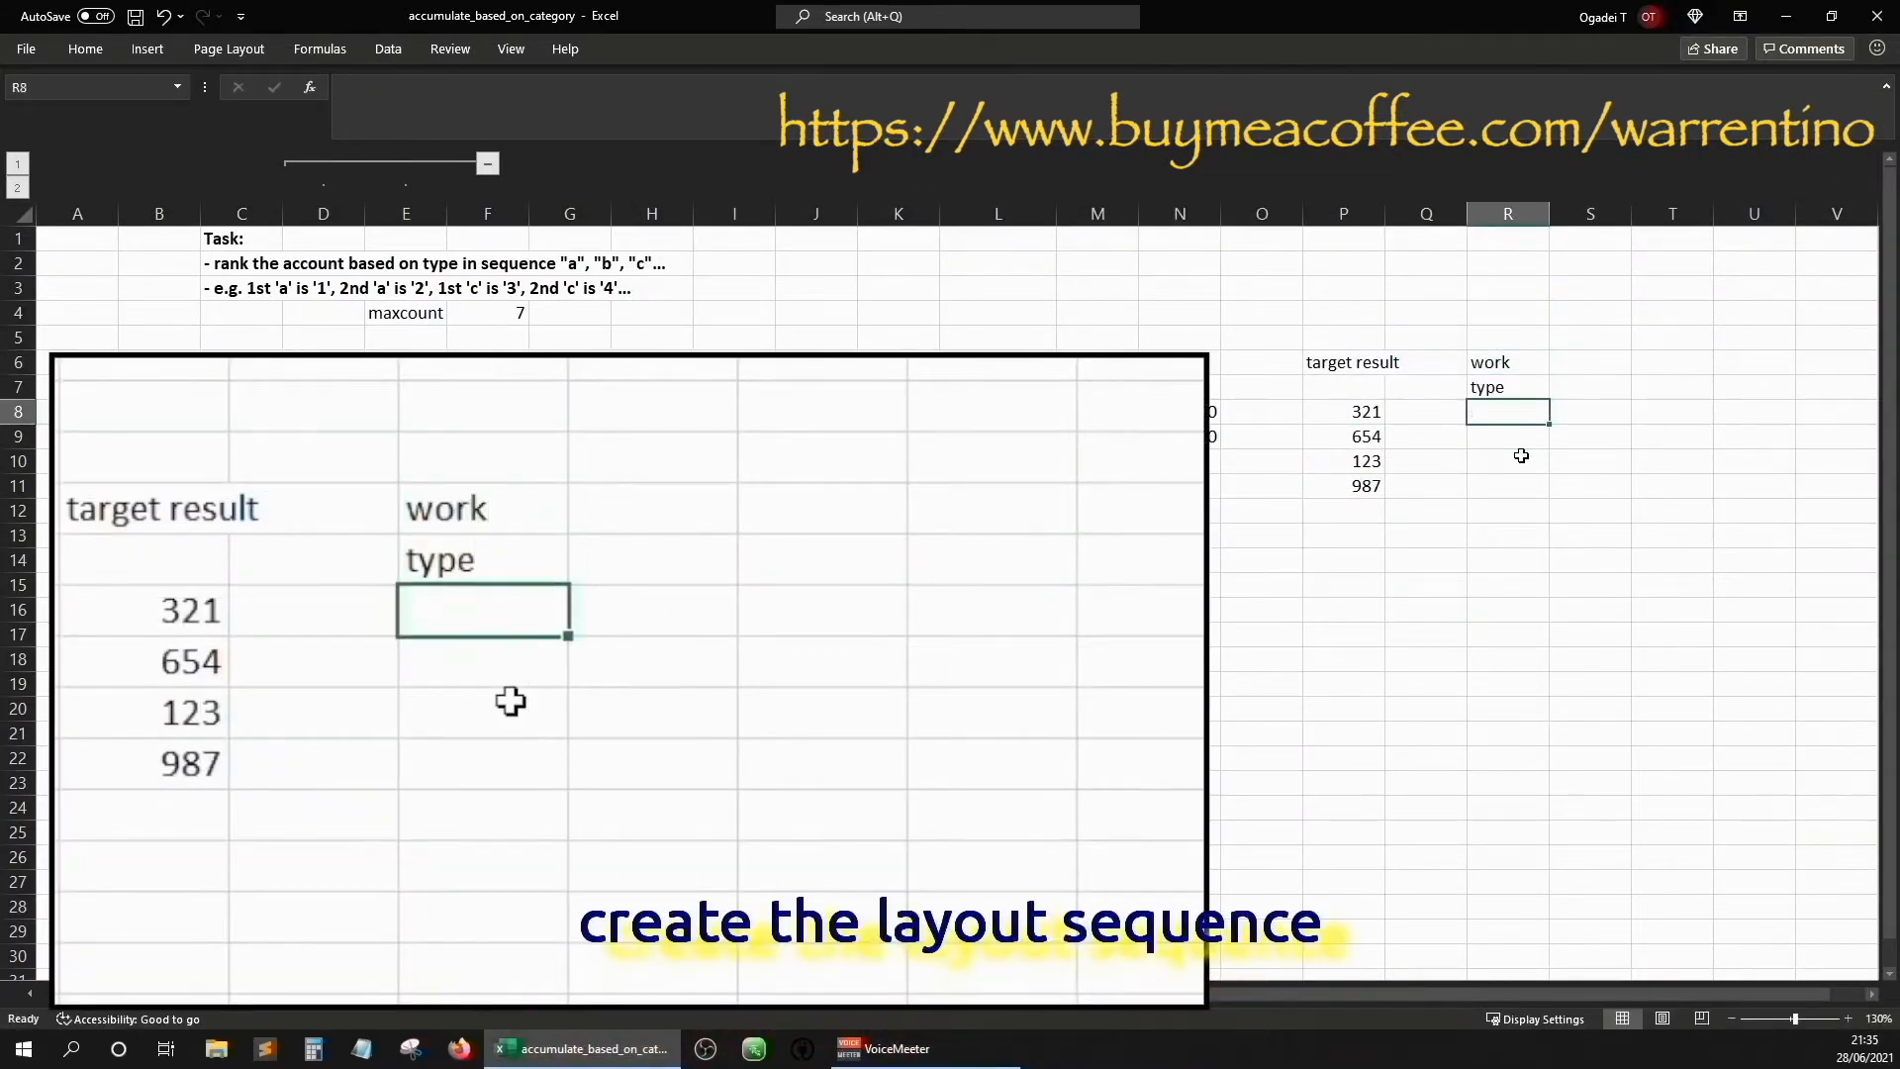
key(Up)
text(sequence)
key(Return)
Begin an IF formula in R8 that tests whether $D8 equals "sales", locking only the column
text(=)
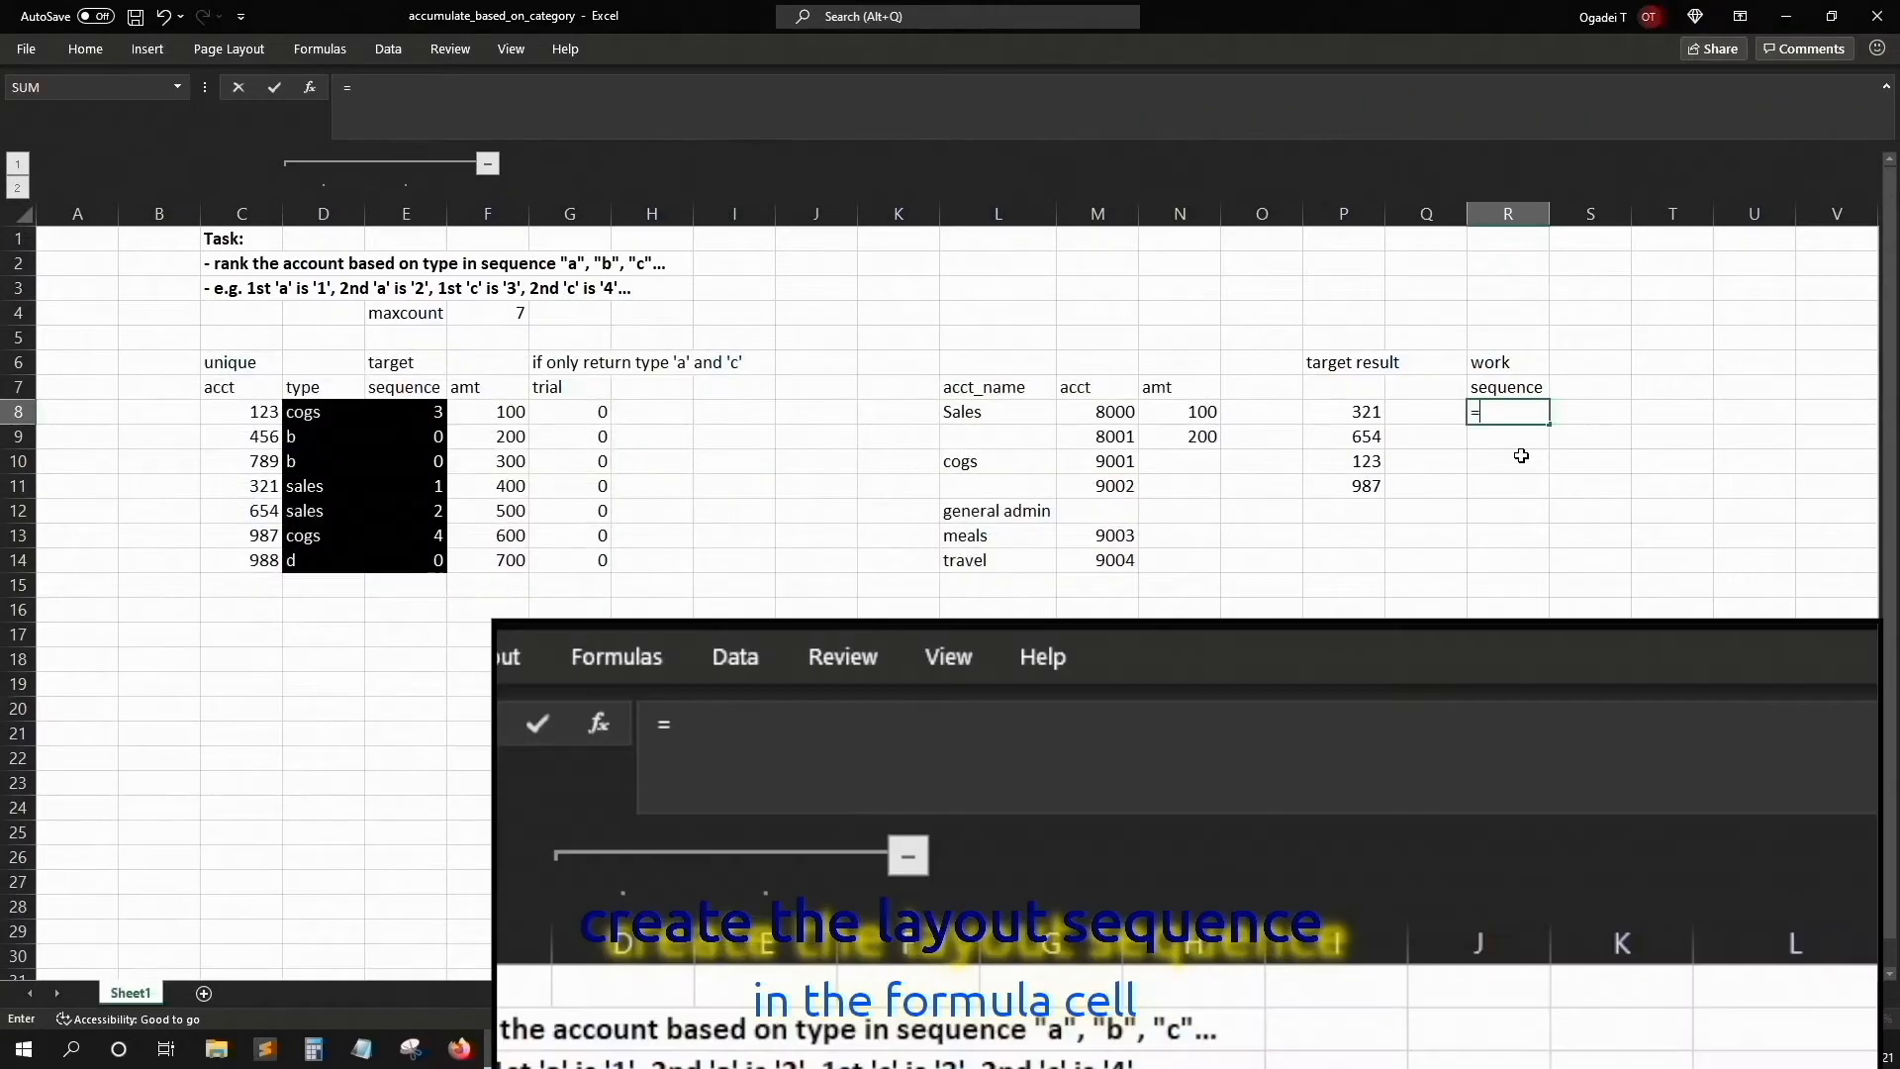
text(if()
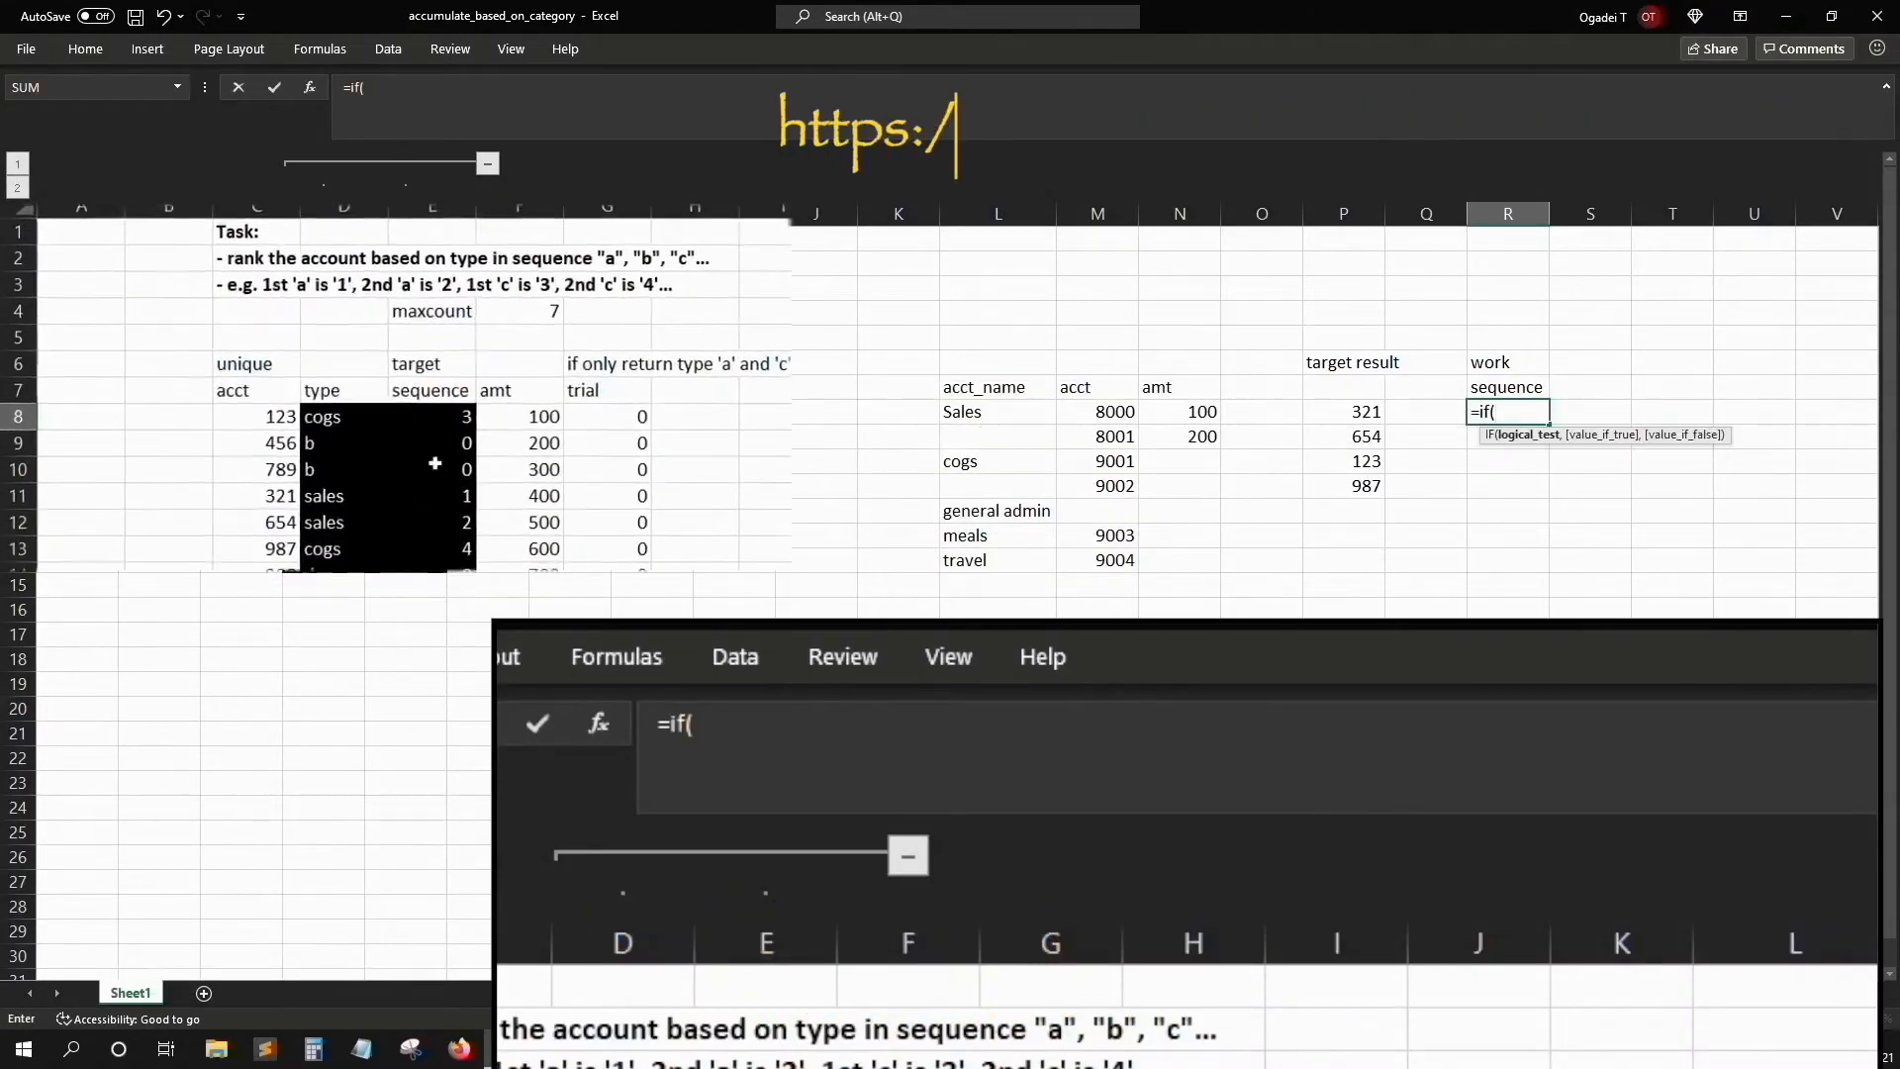
click(433, 438)
key(F4)
key(F4)
key(F4)
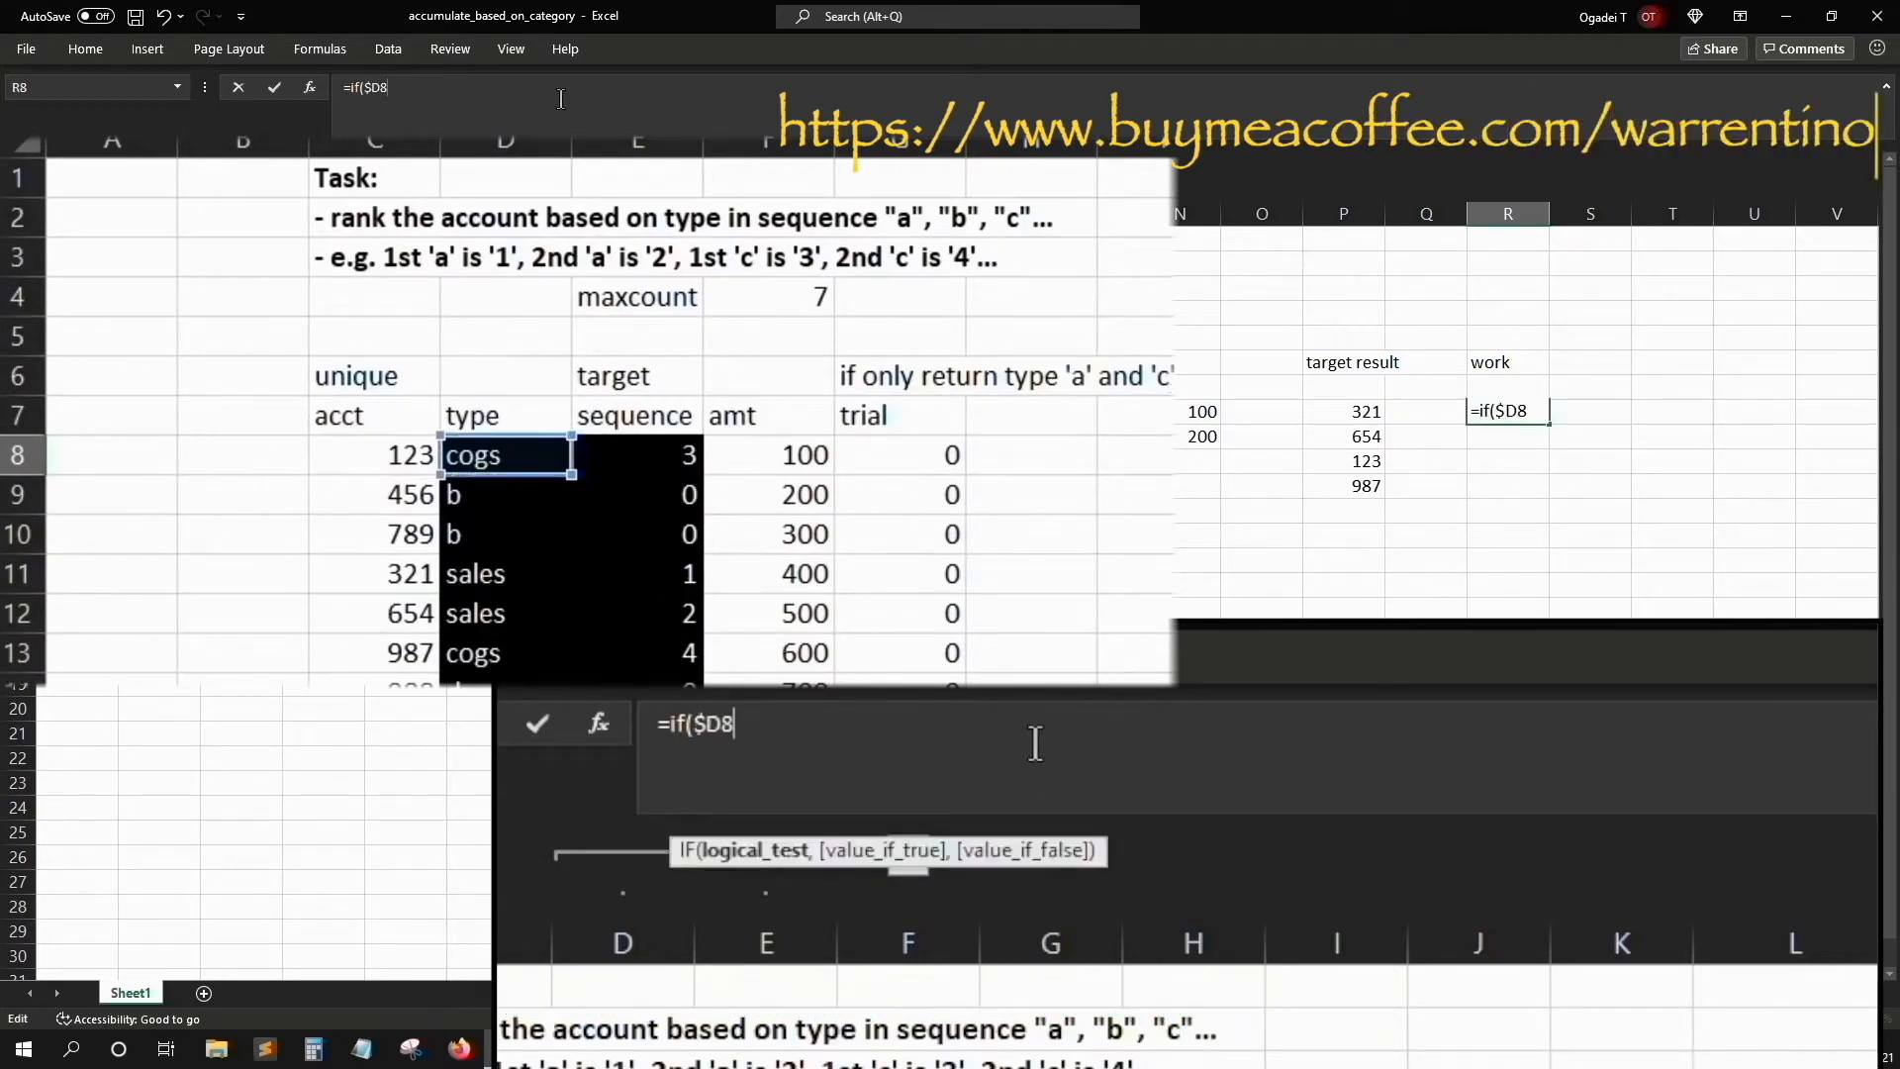
text(=)
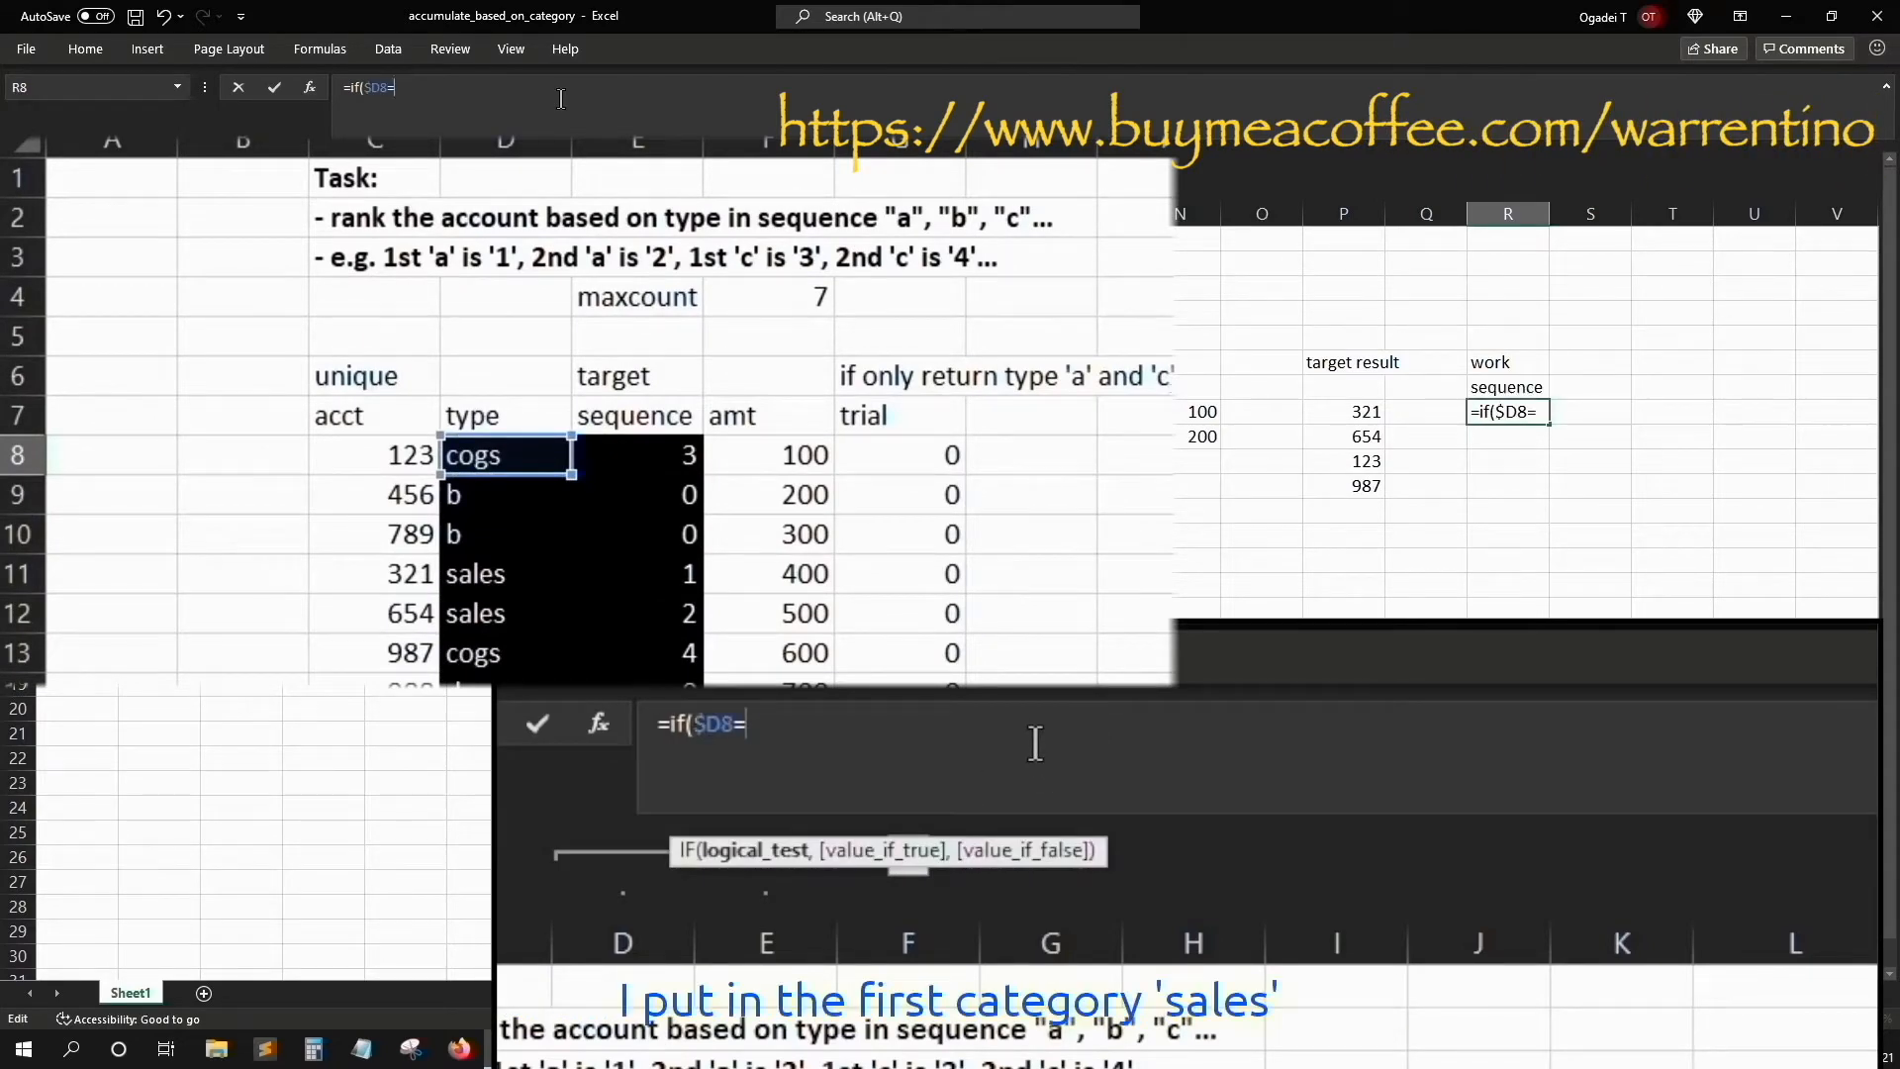
text("sales",)
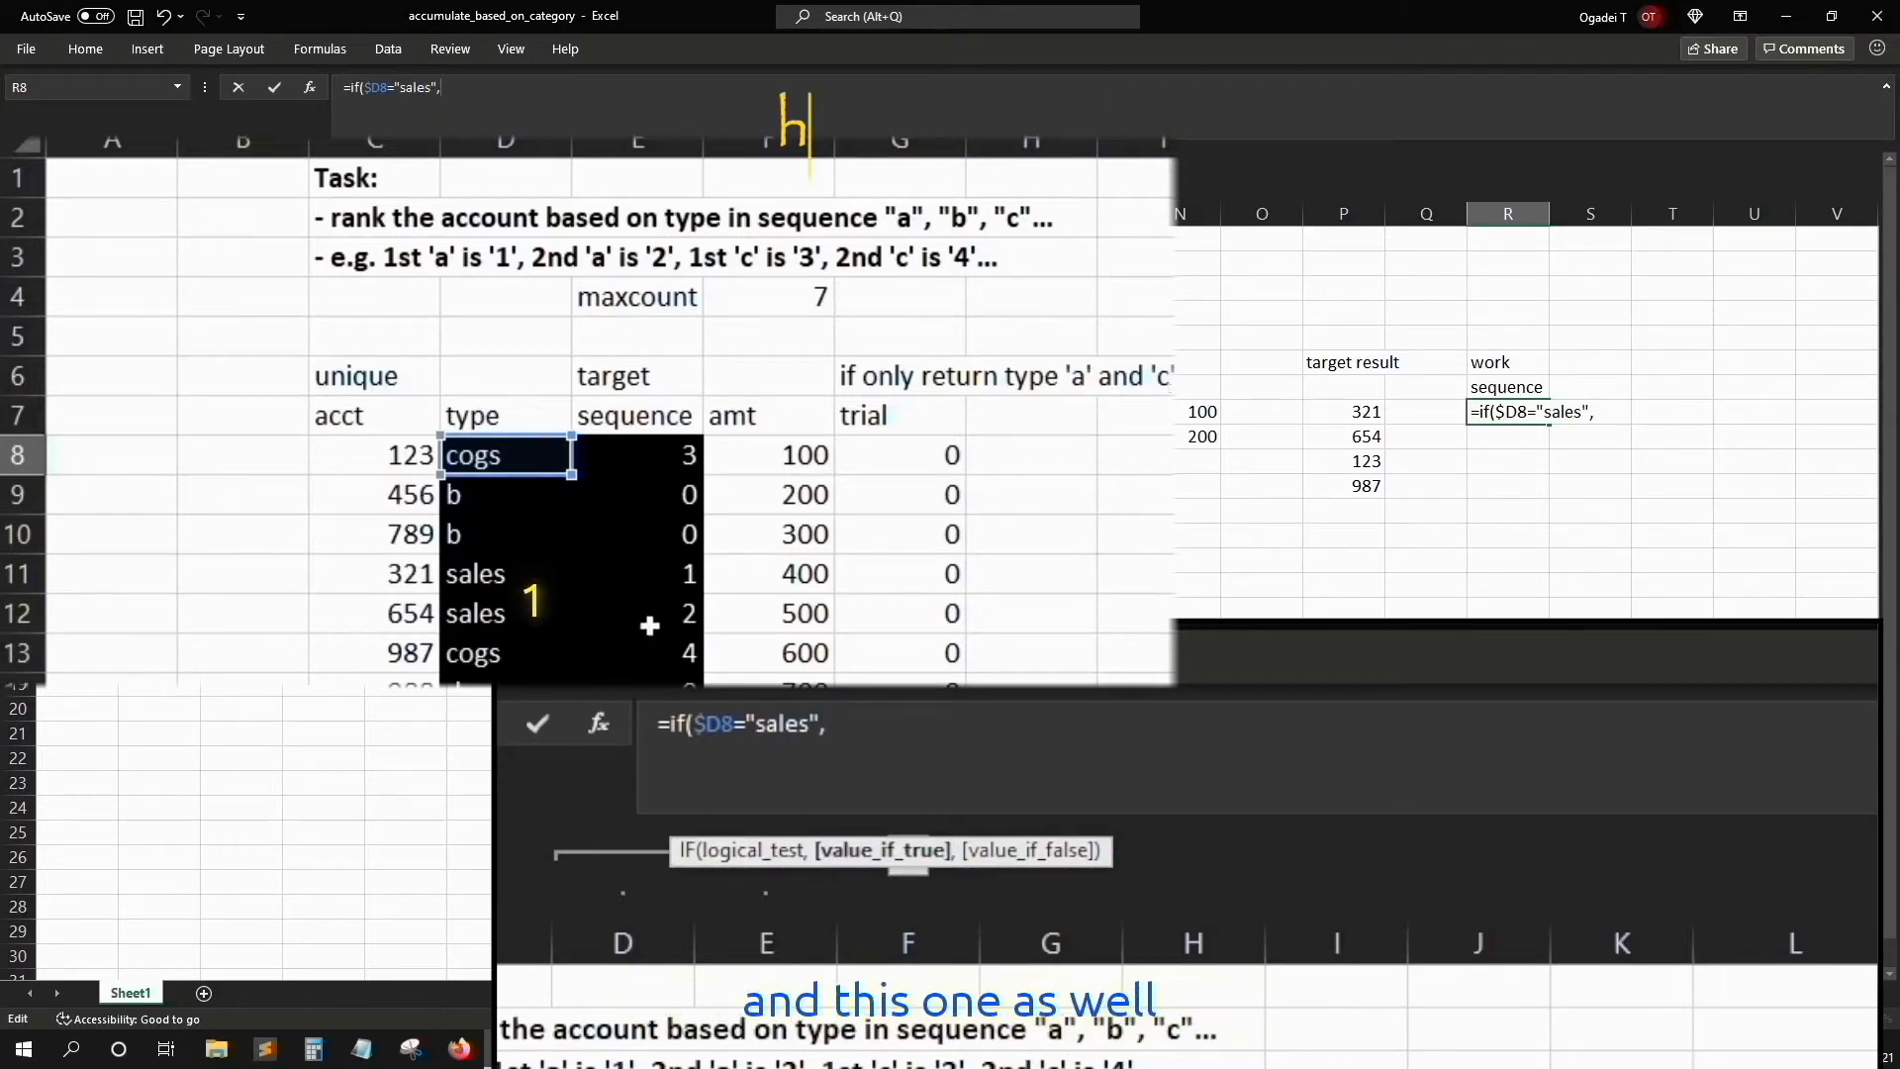
Complete the R8 formula with COUNTIF($D$8:$D8,$D8) as the true result and 0 as the false result
text(countif()
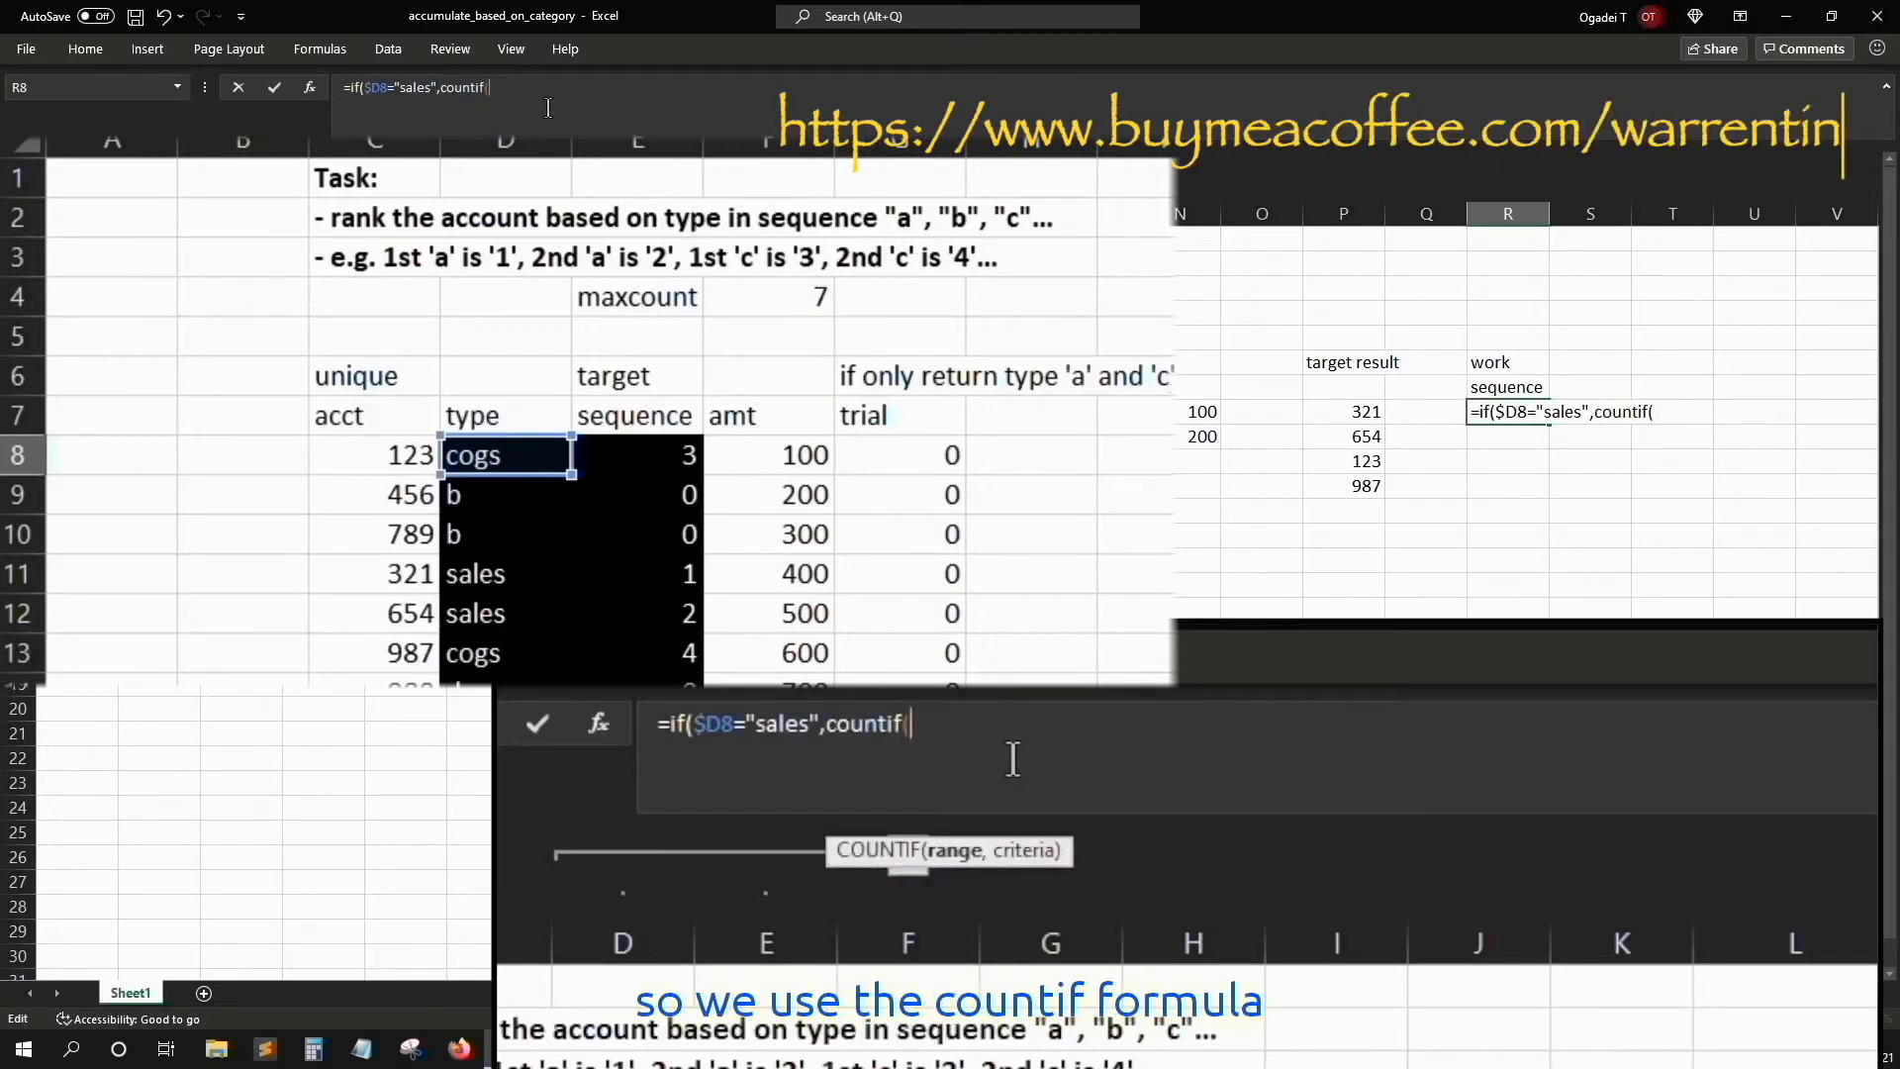
text(d)
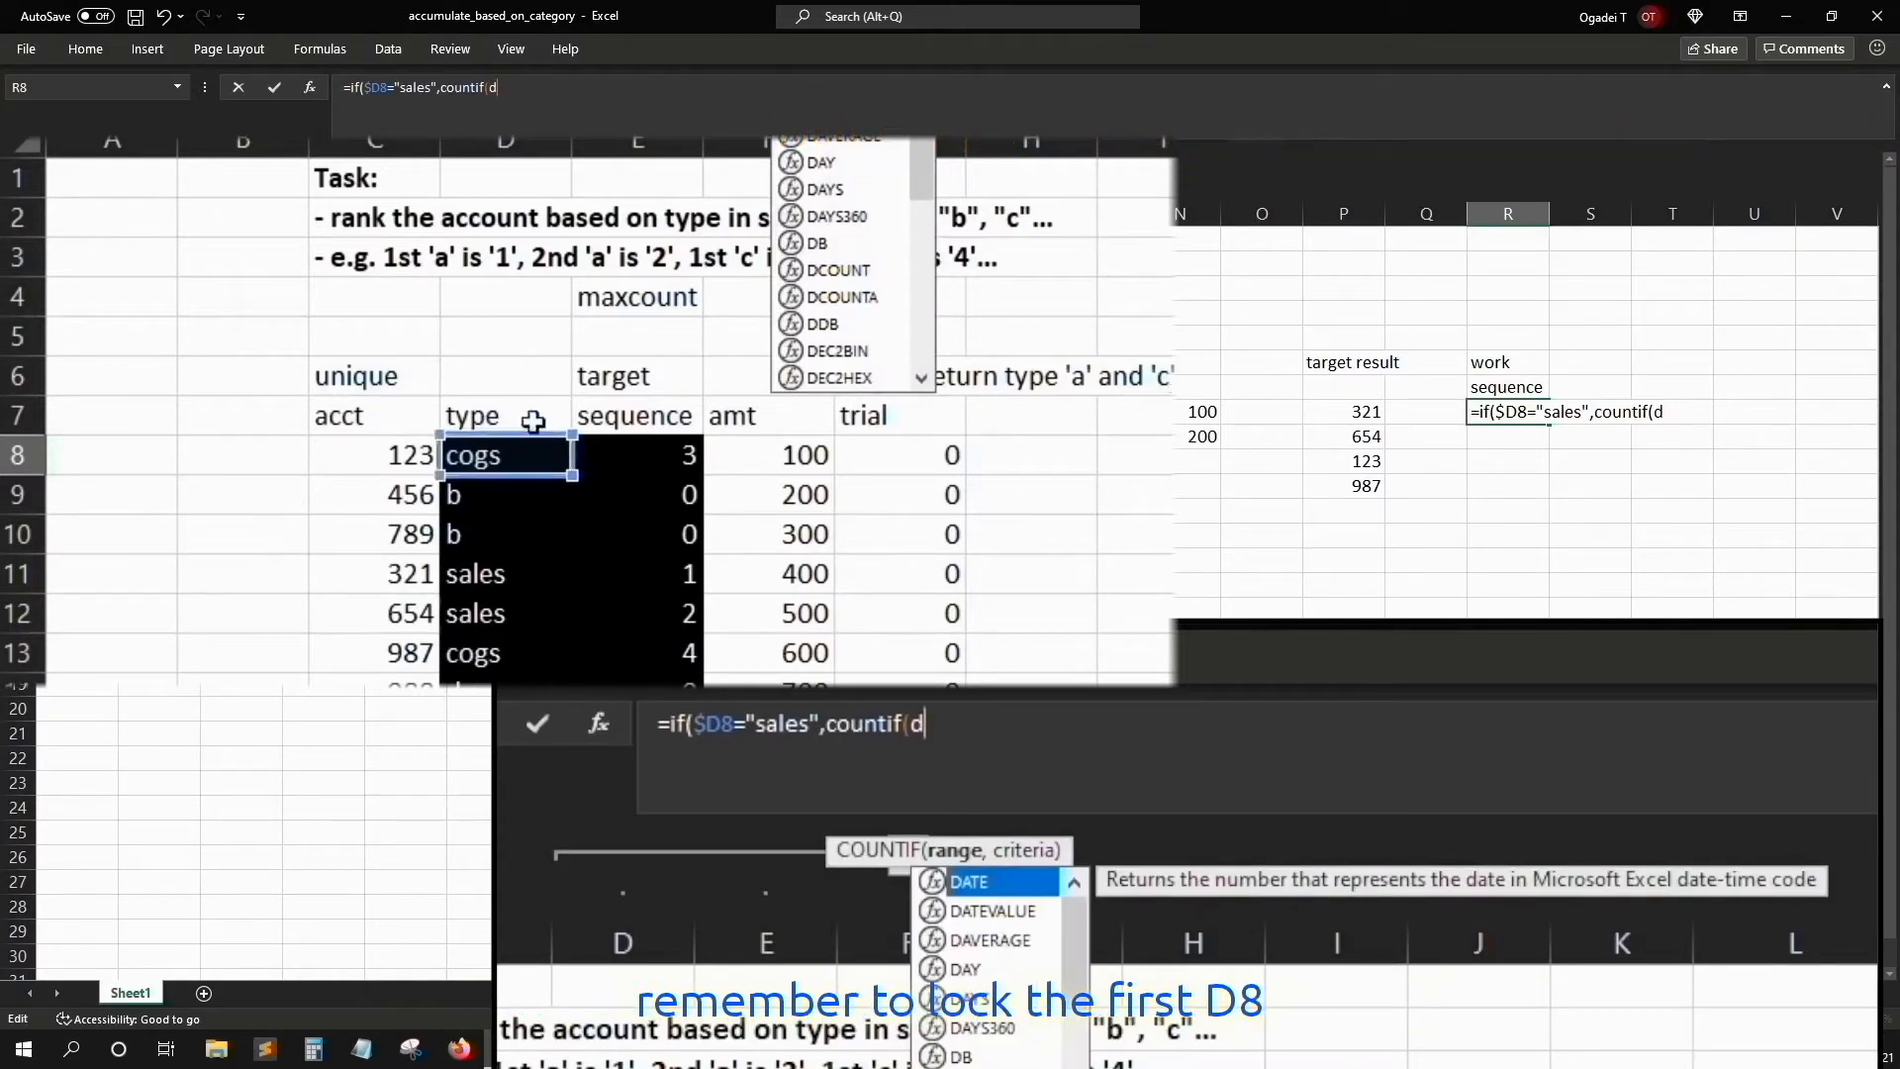
key(BackSpace)
text($D$8:$D$8)
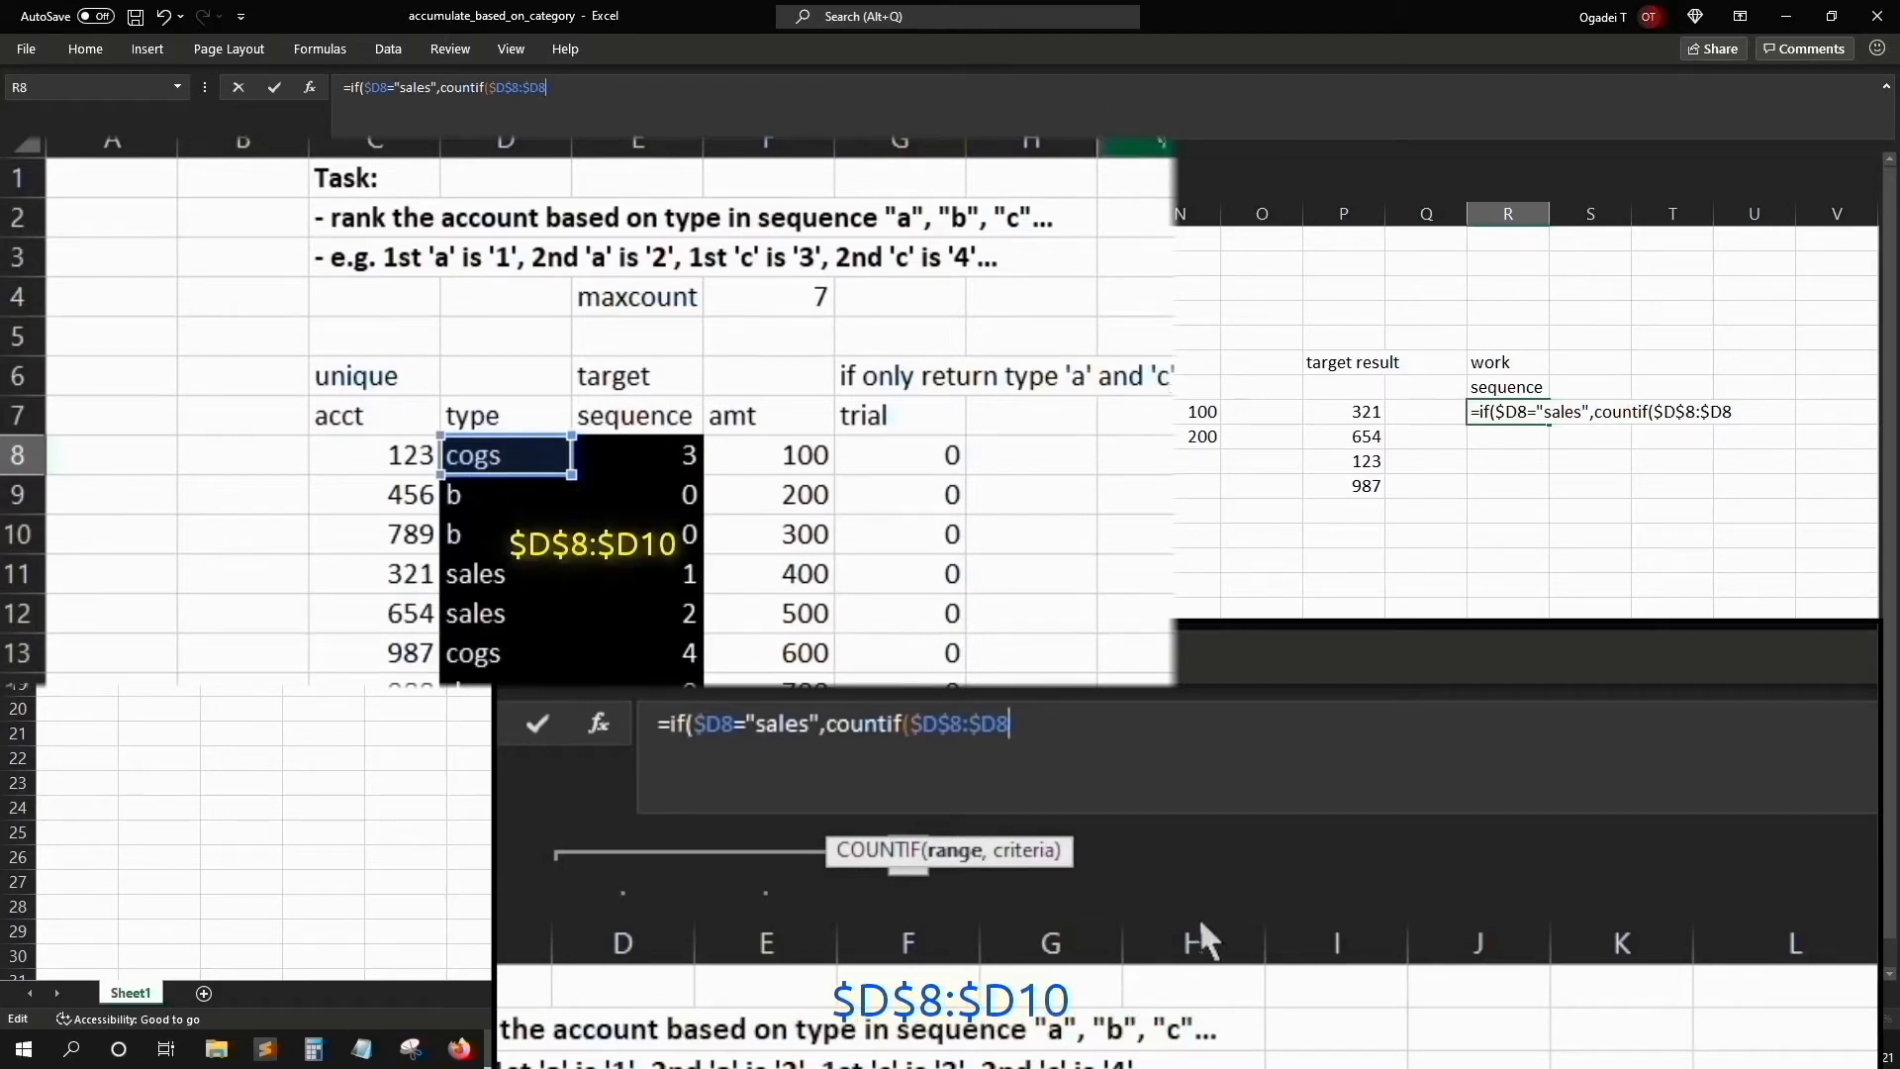
text(,)
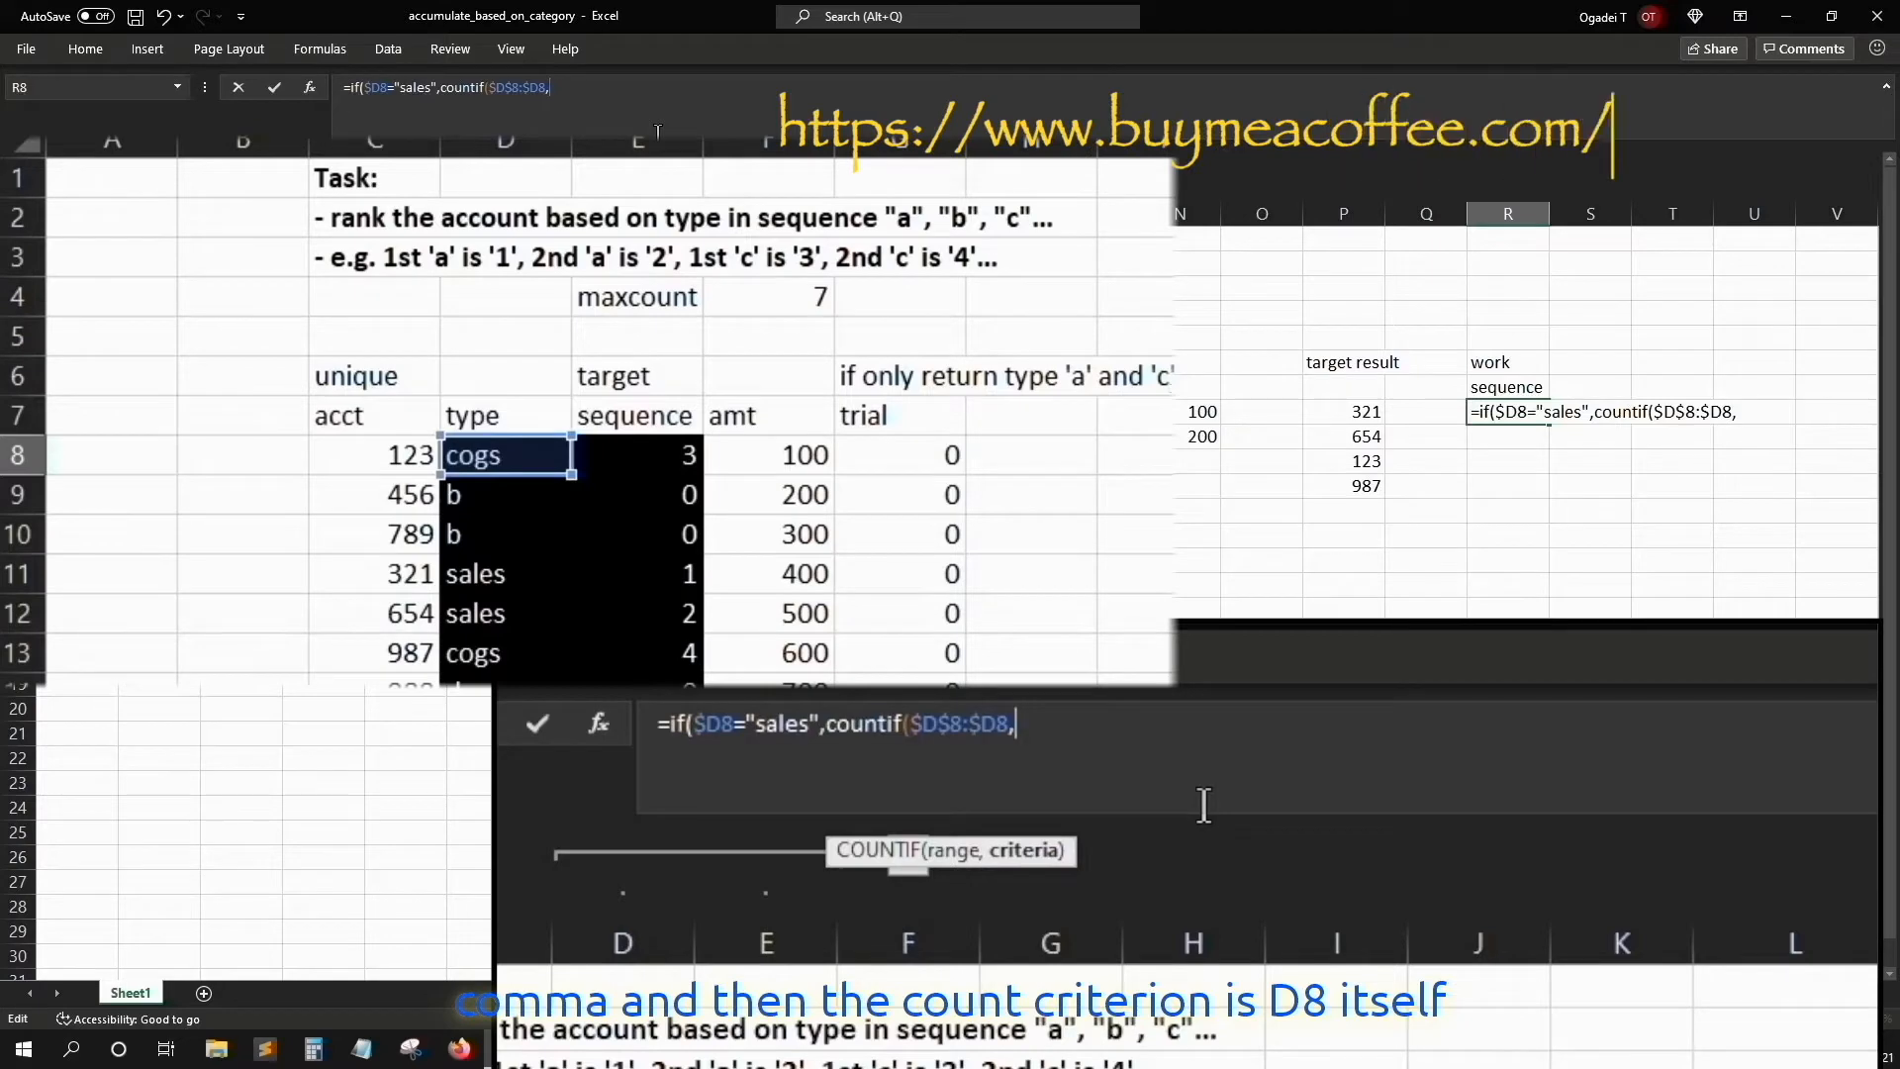
text(d8)
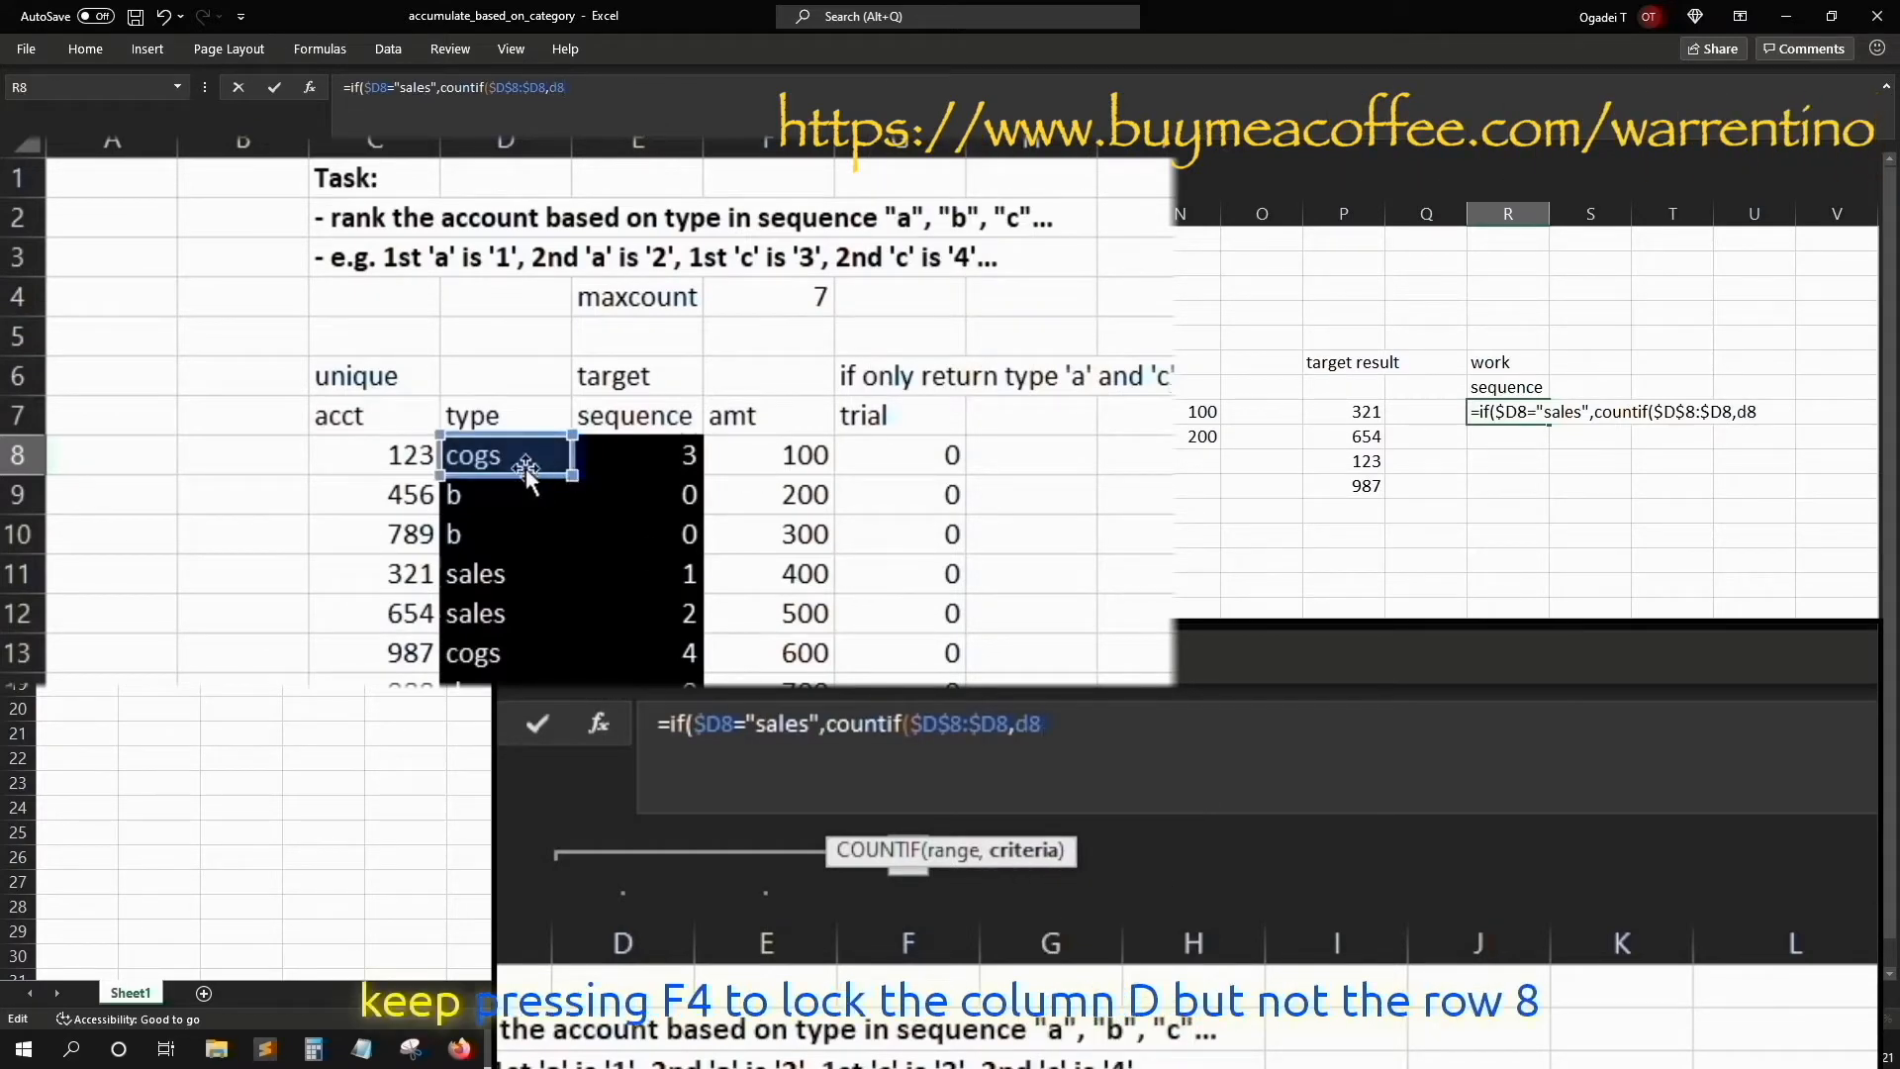
key(F4)
key(F4)
key(F4)
text())
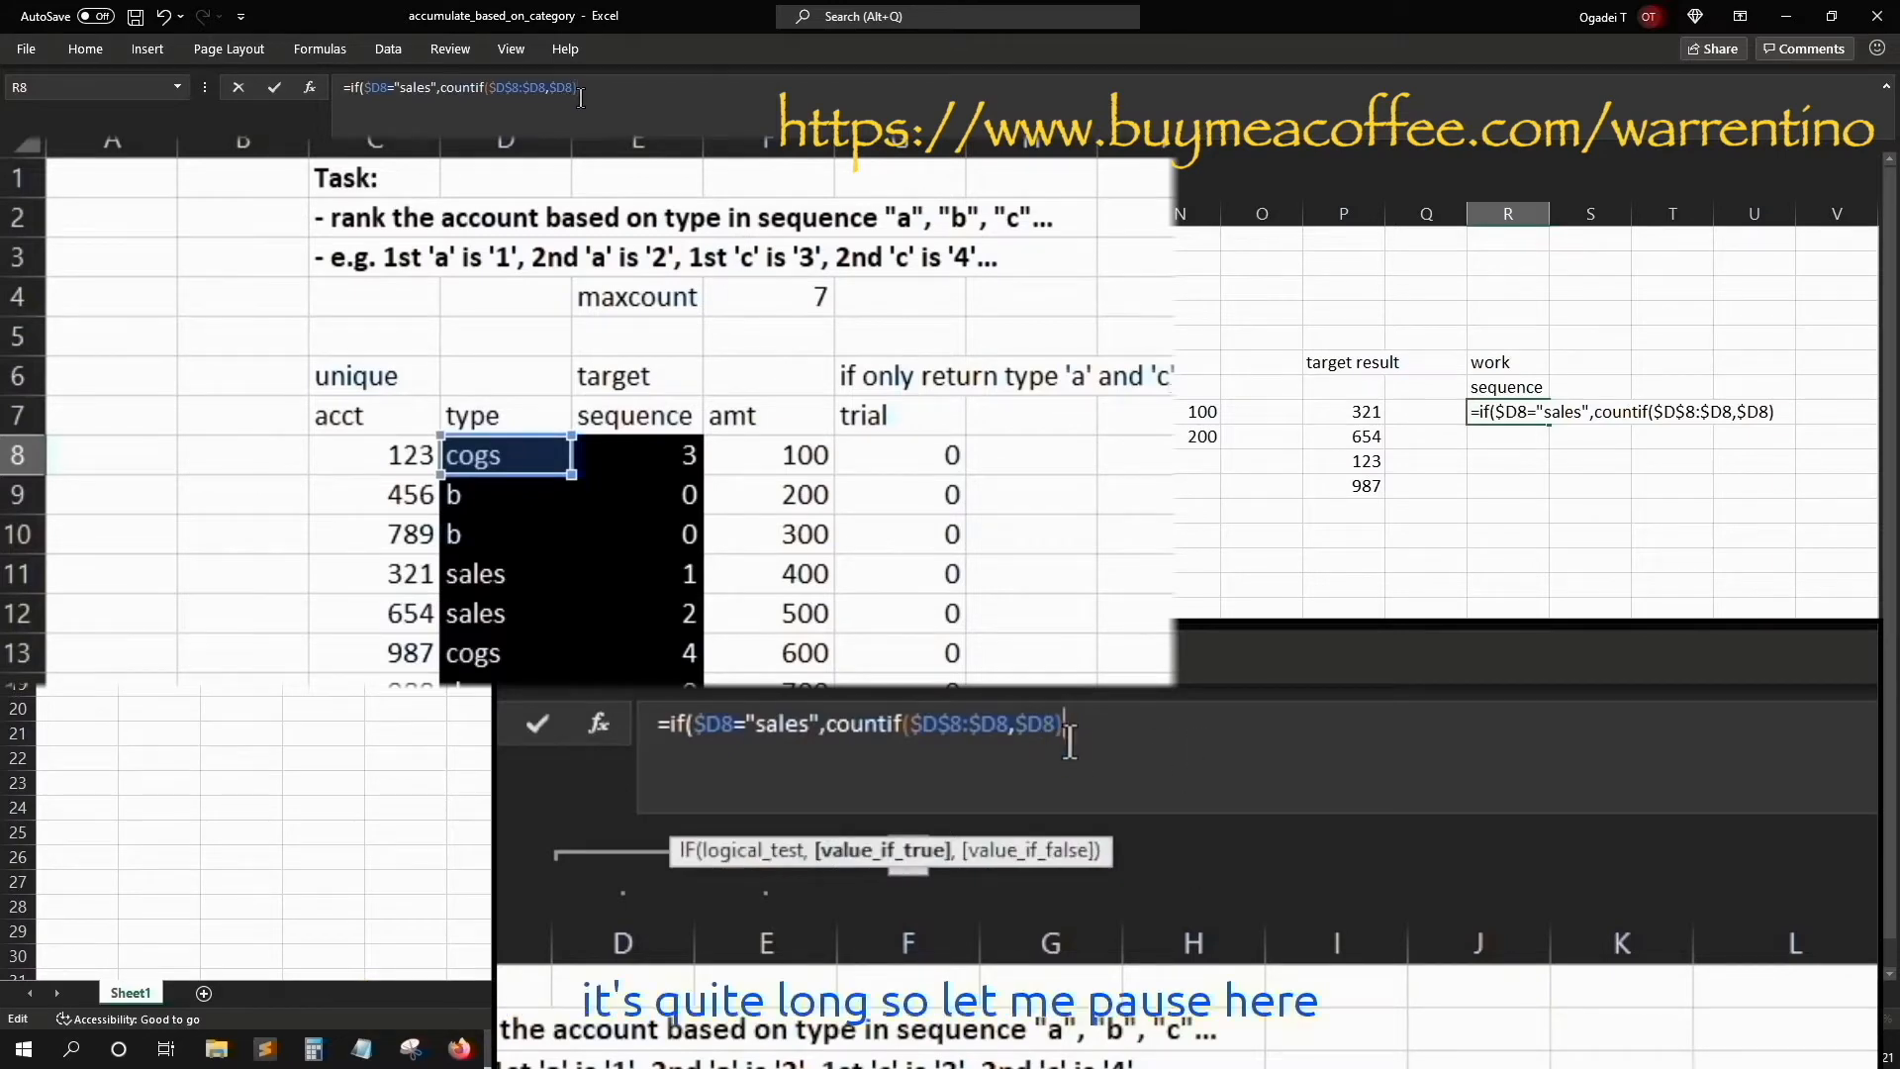
text(,)
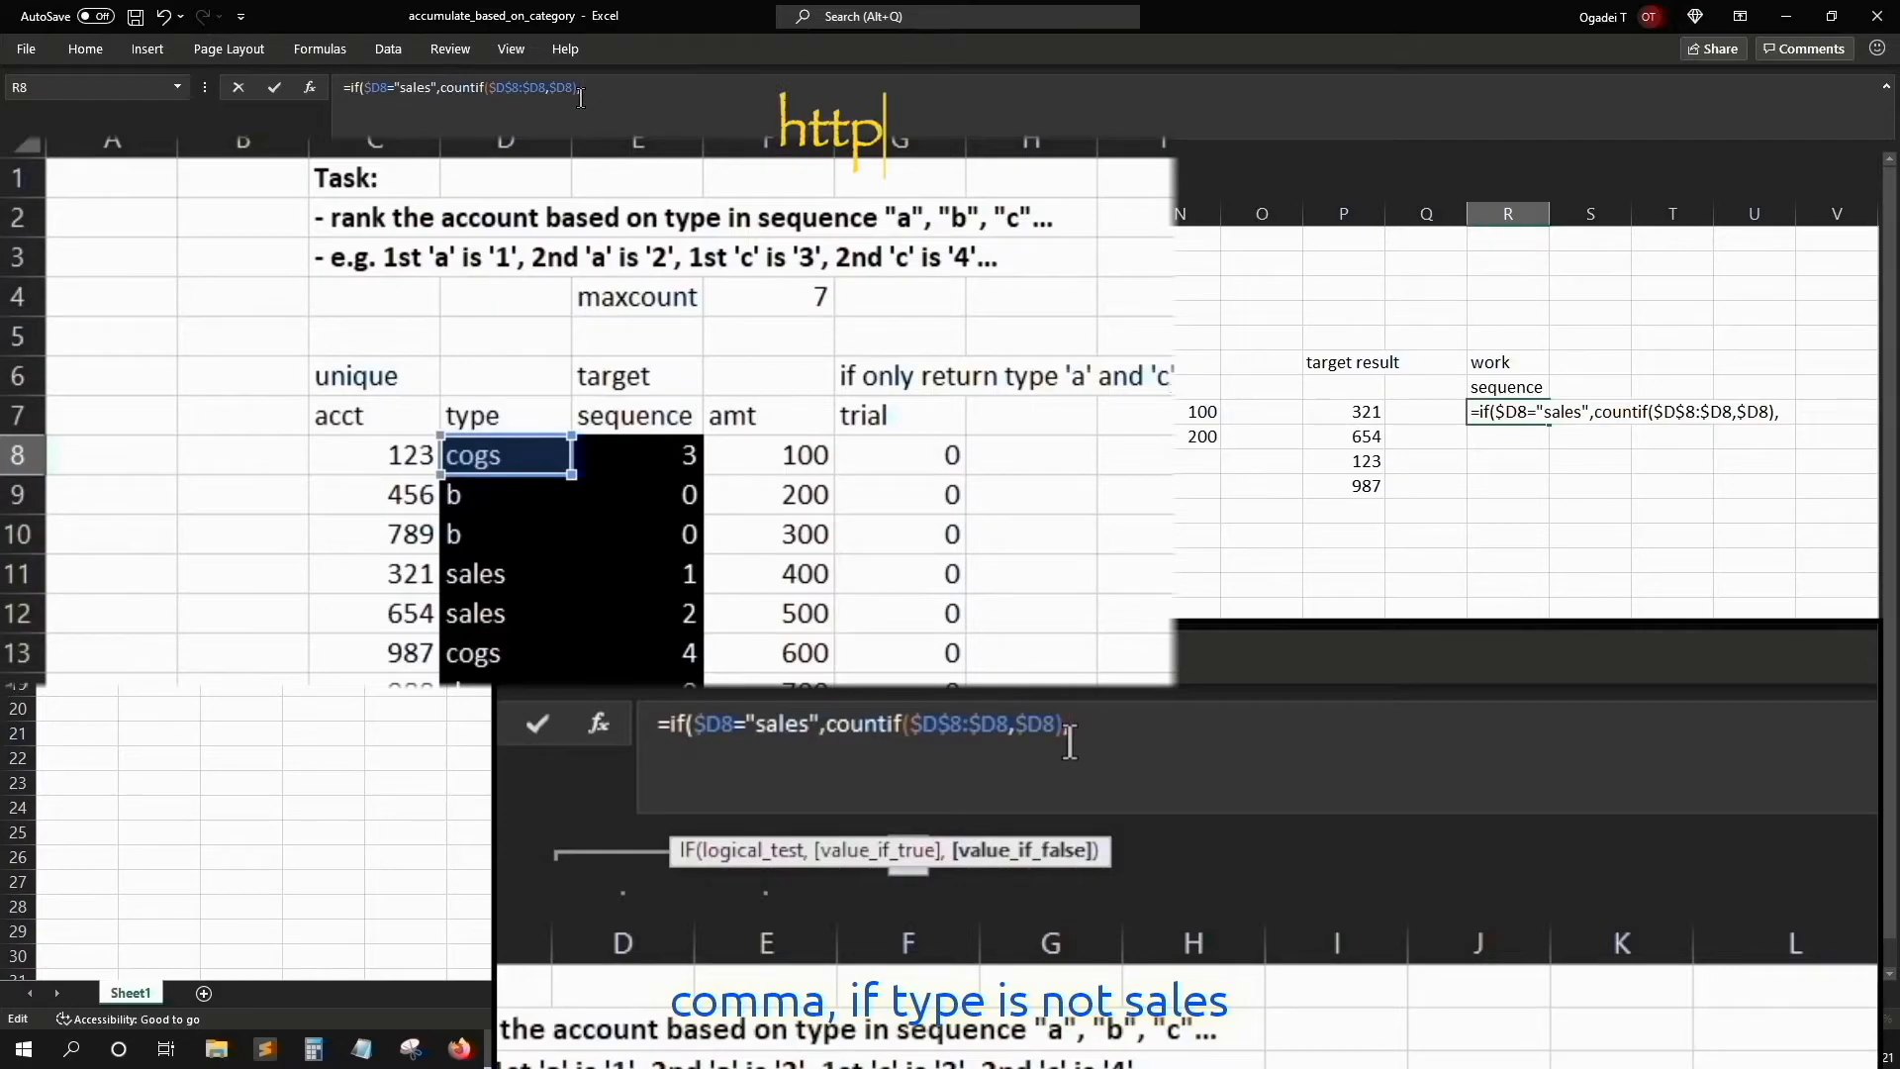
text(0))
key(Return)
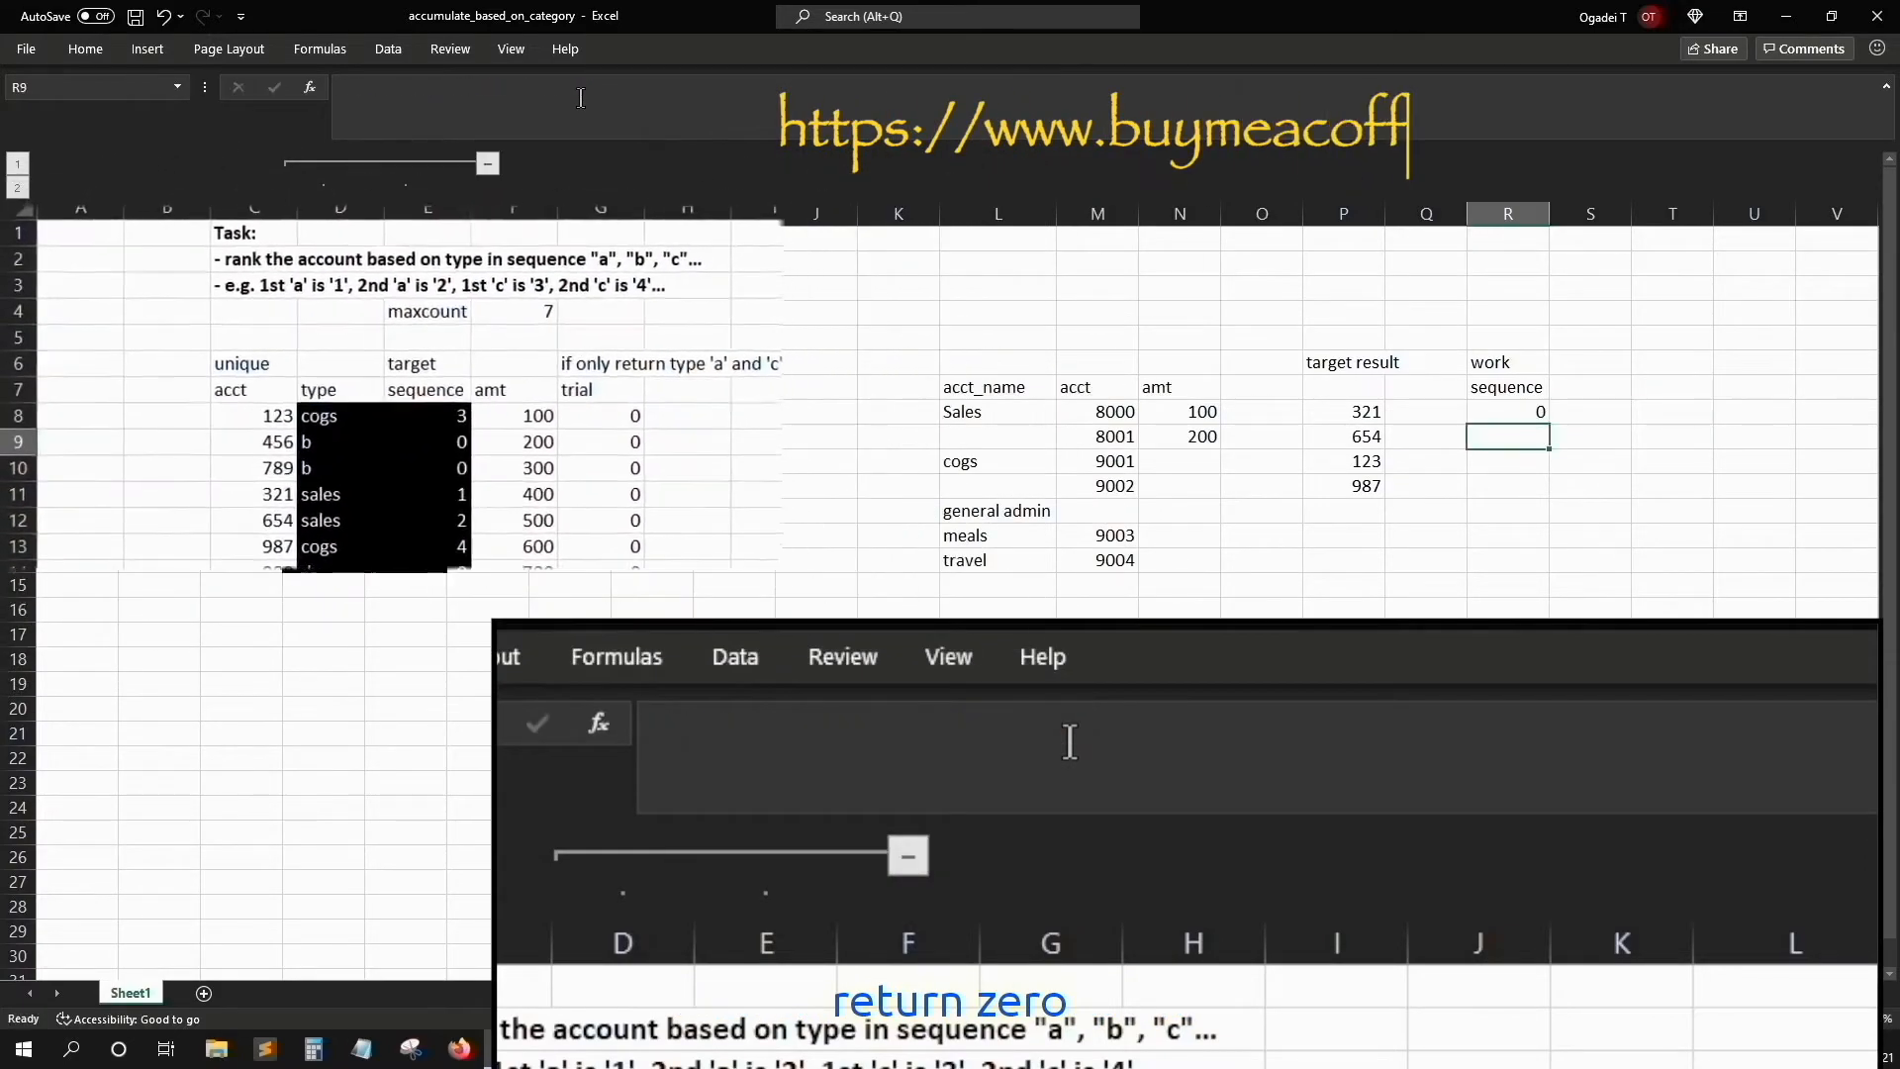
Fill the R8 sequence formula down through R14
click(1507, 412)
drag(1550, 424, 1567, 555)
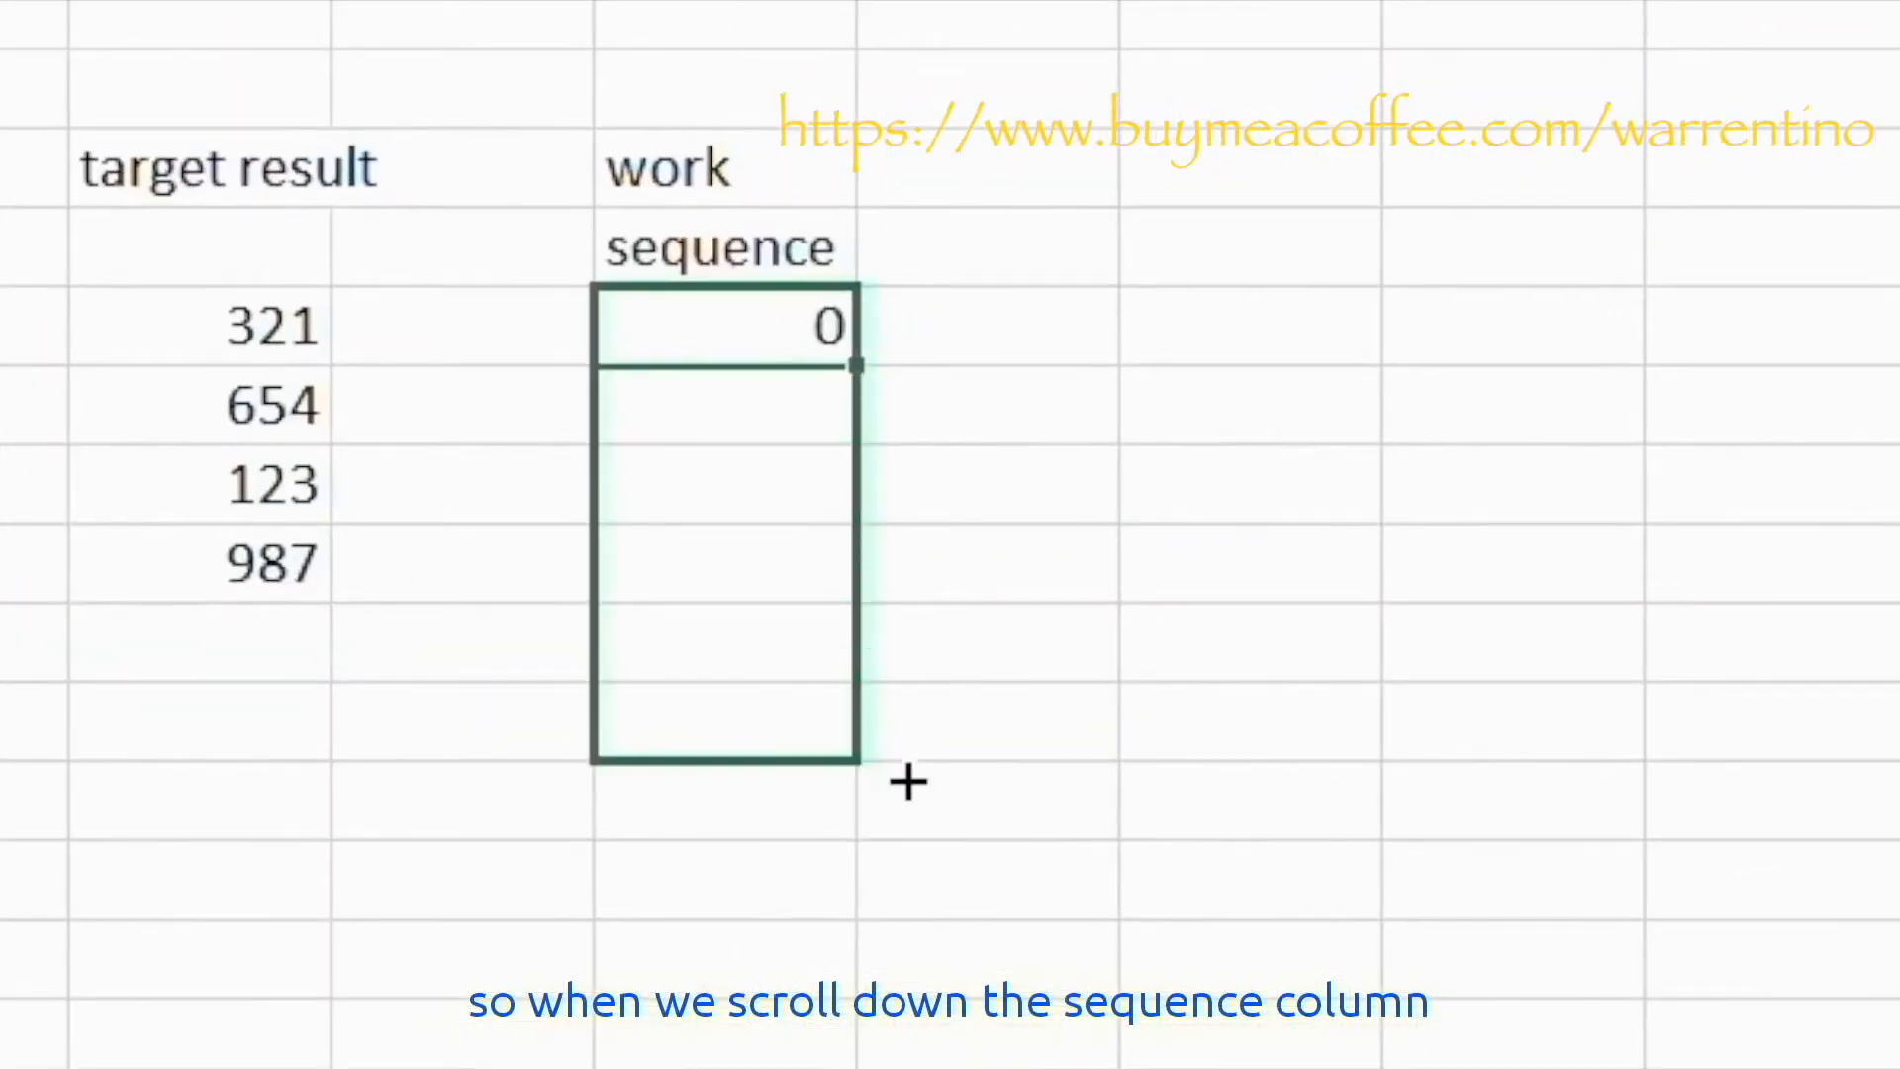
drag(909, 782, 908, 800)
click(687, 382)
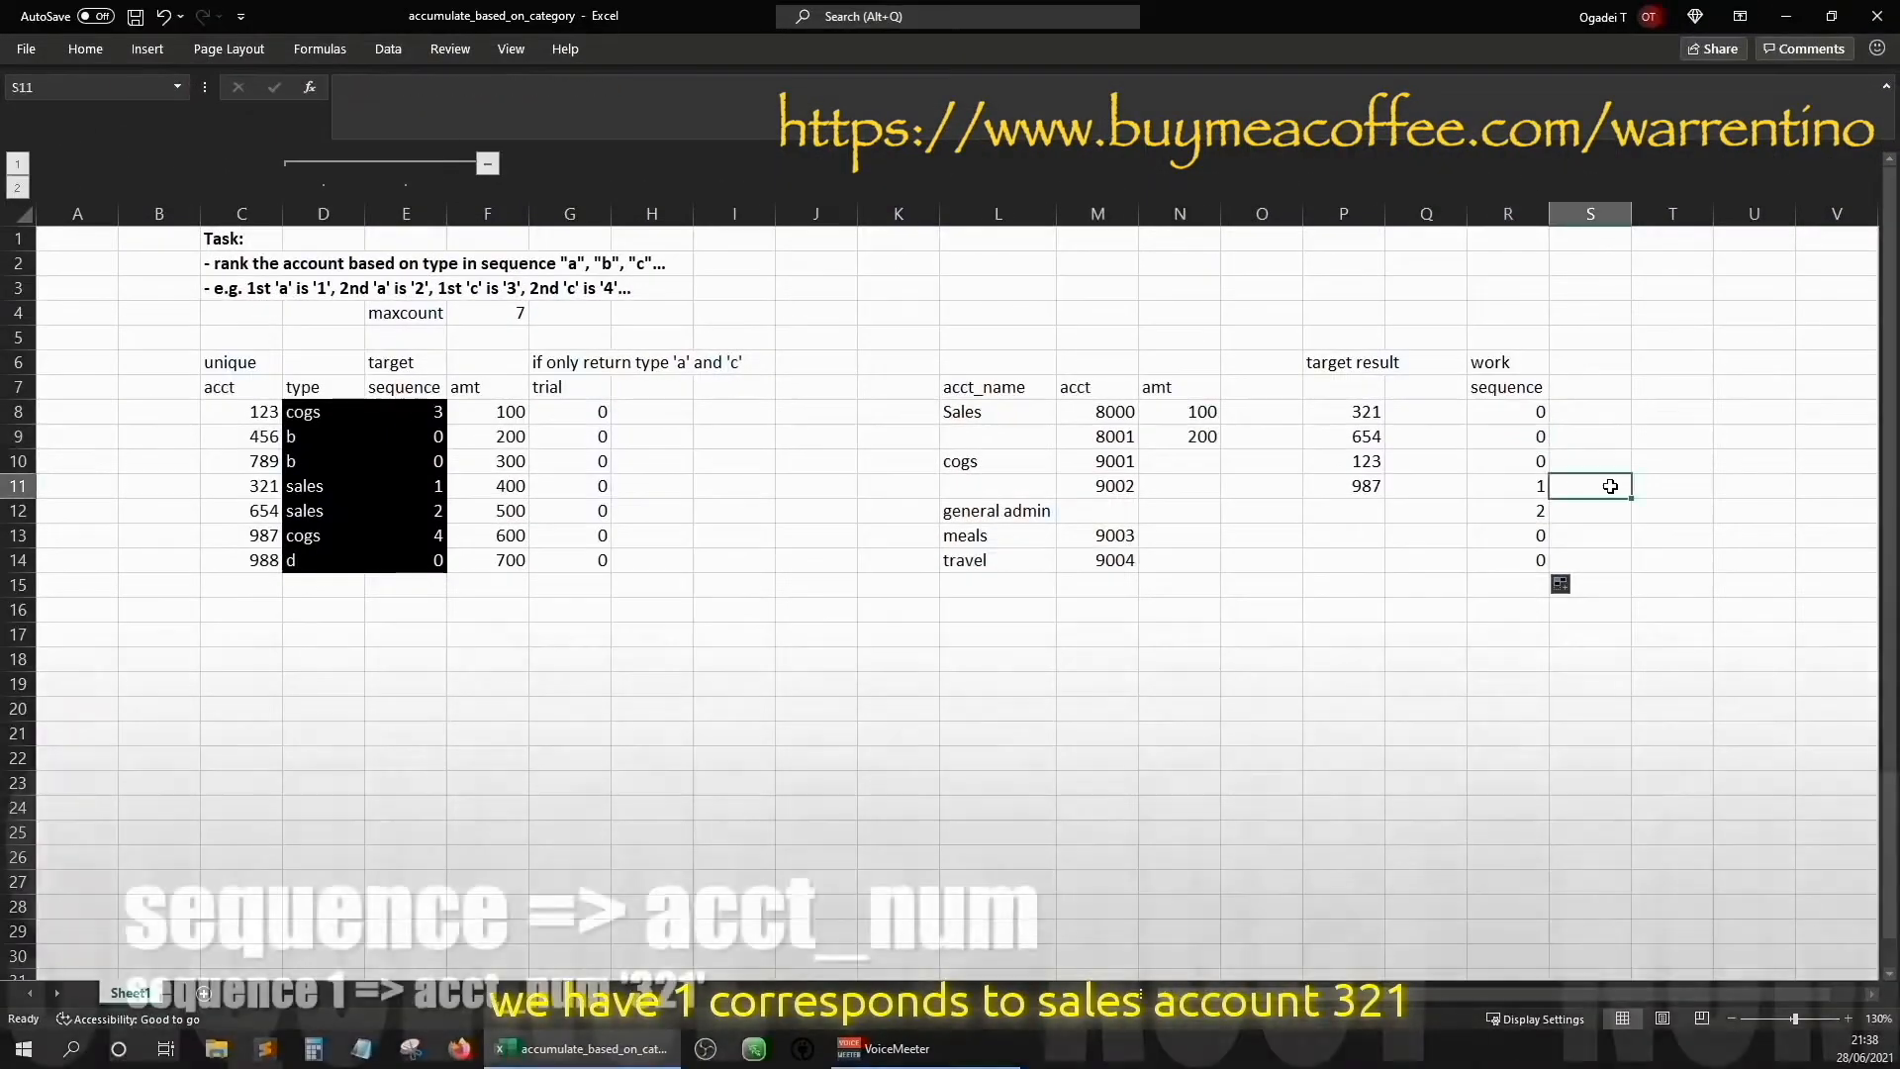
Compare the calculated sequence numbers in column R with the sales accounts in the type column
drag(1338, 520, 325, 482)
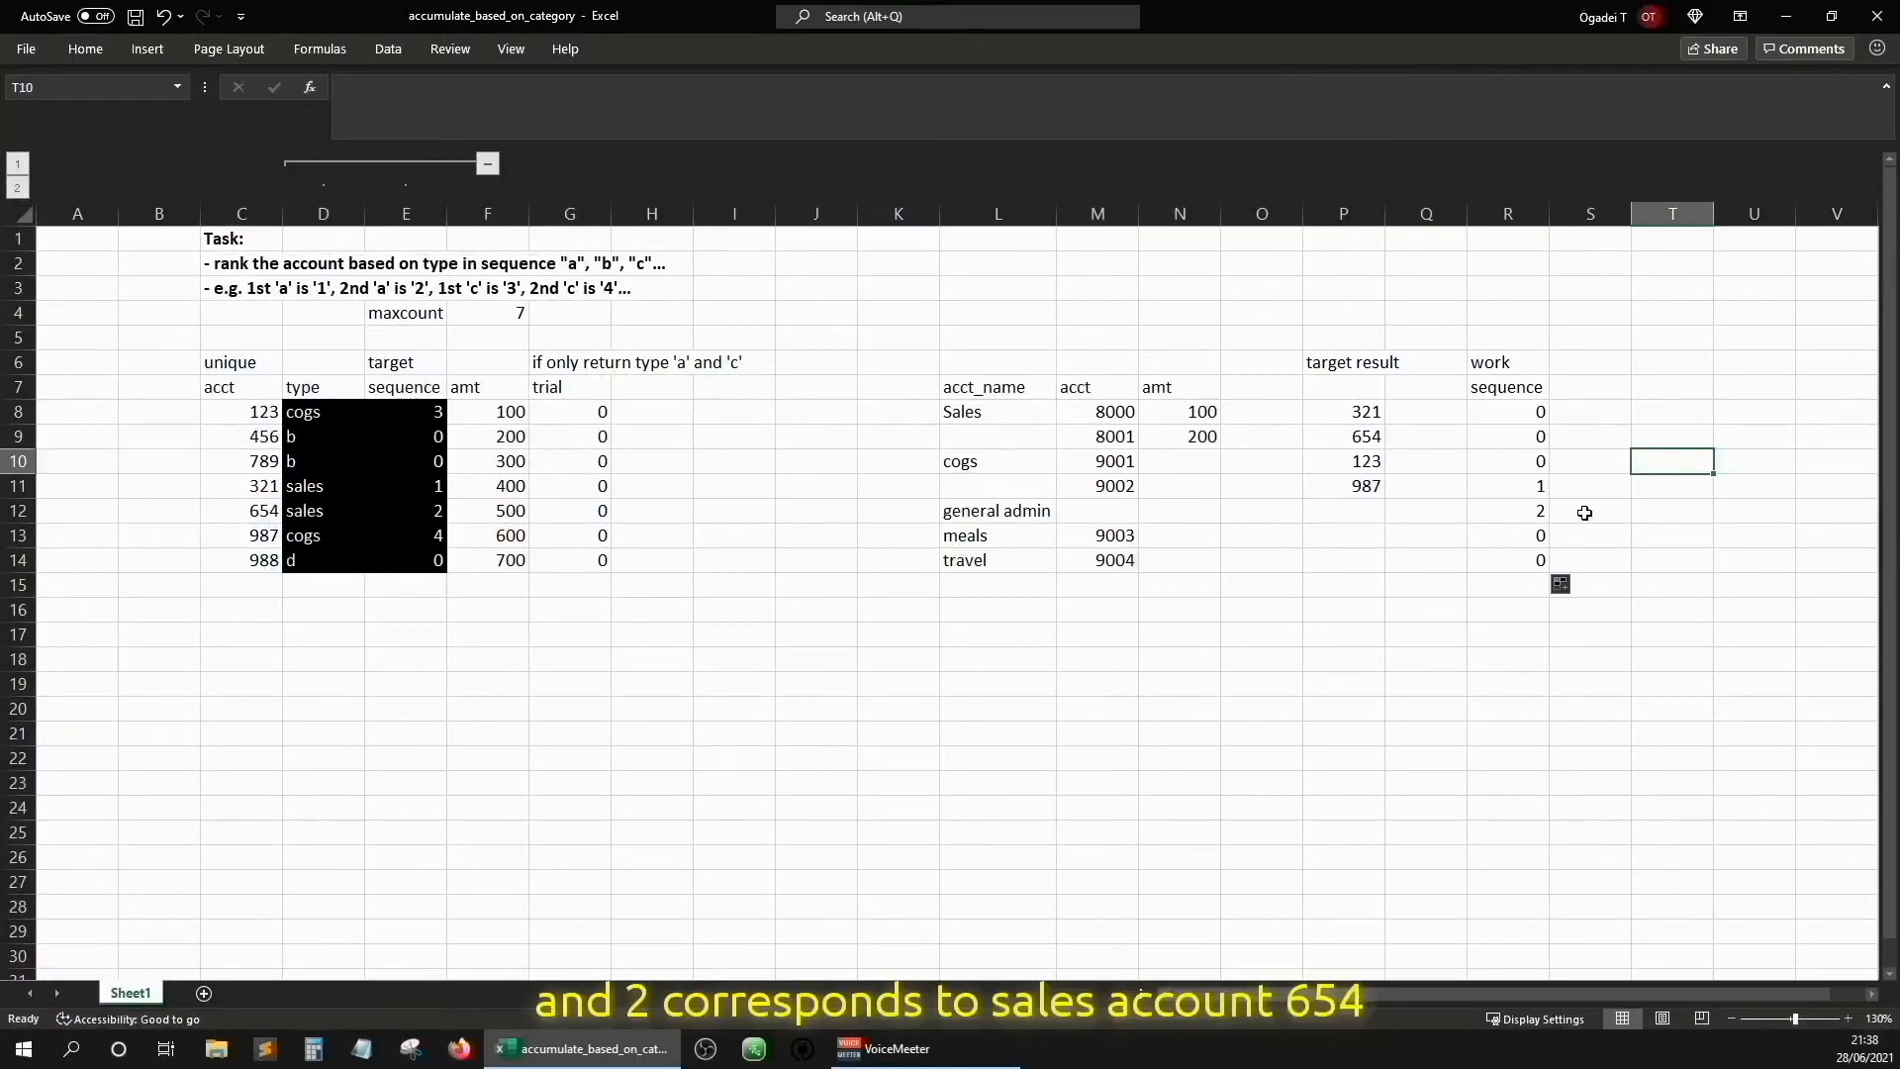
click(1585, 513)
drag(1573, 516, 322, 523)
click(320, 519)
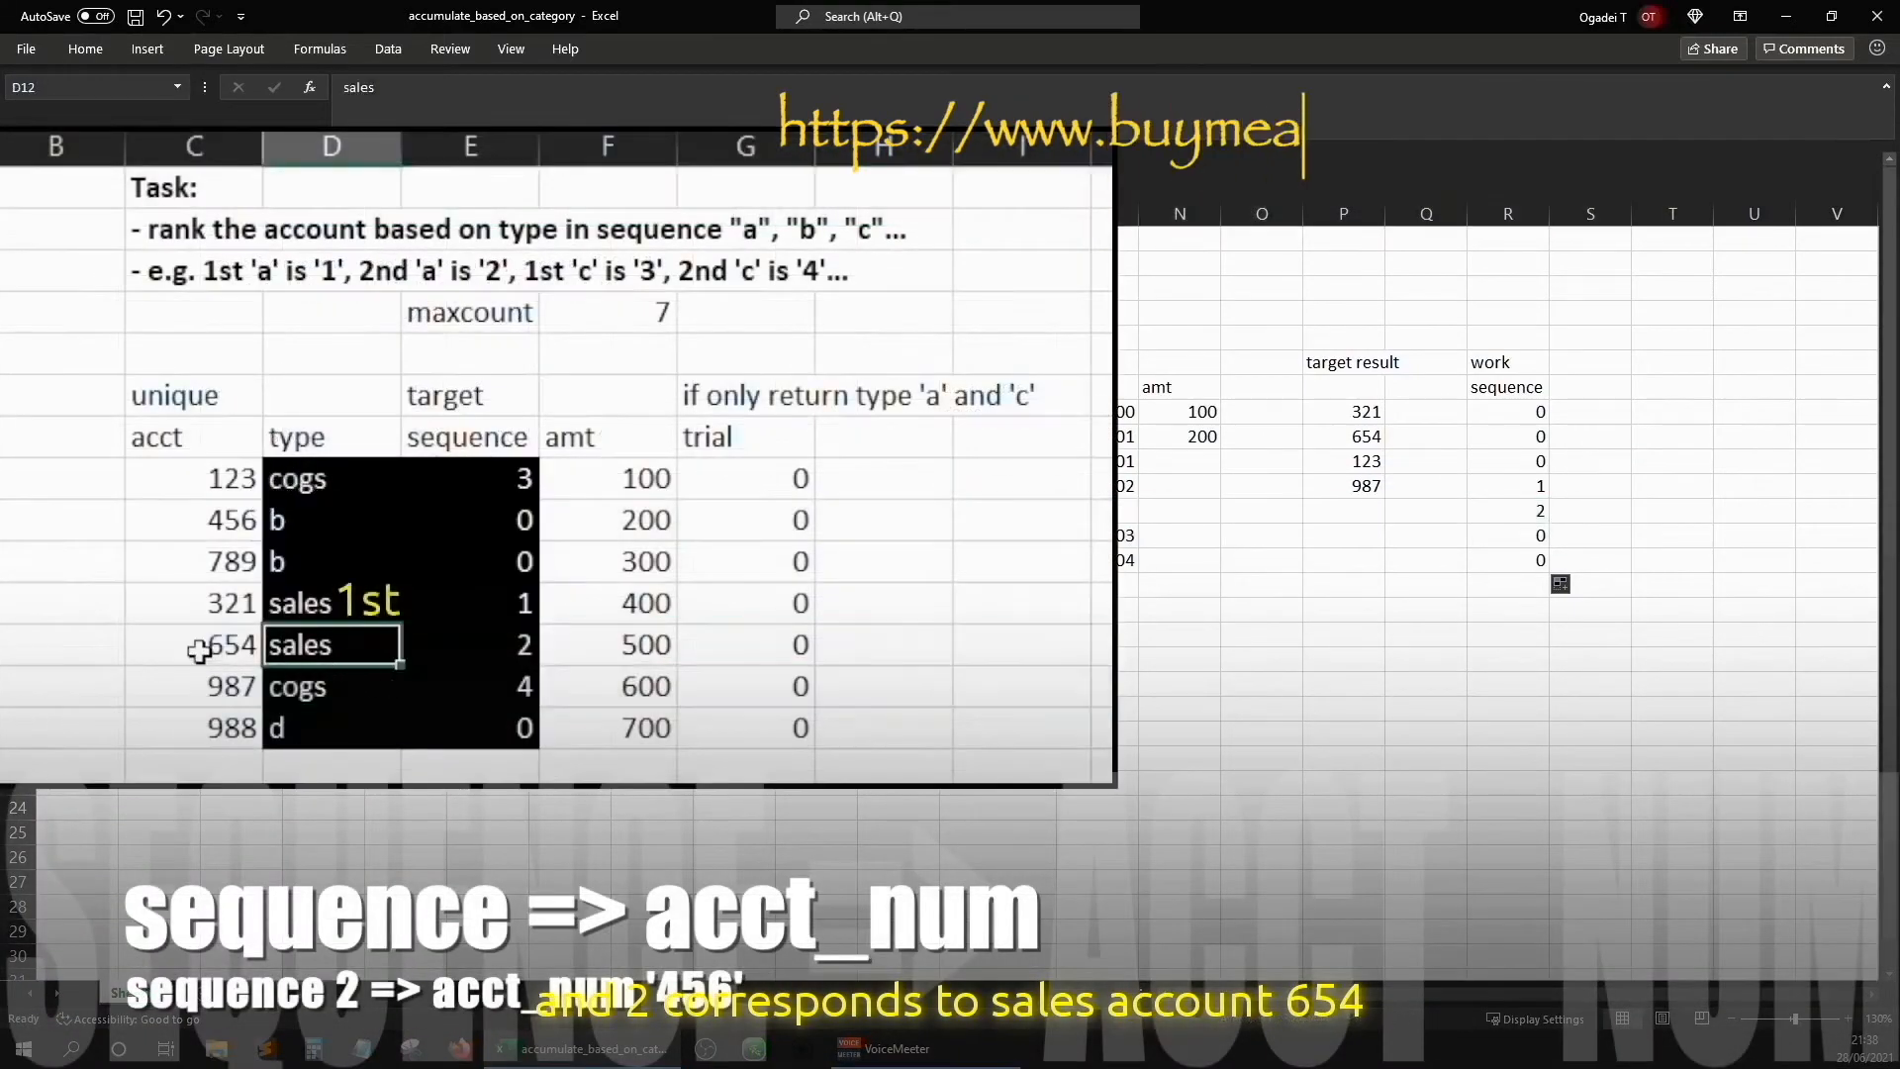
click(1520, 537)
click(1509, 437)
click(1508, 411)
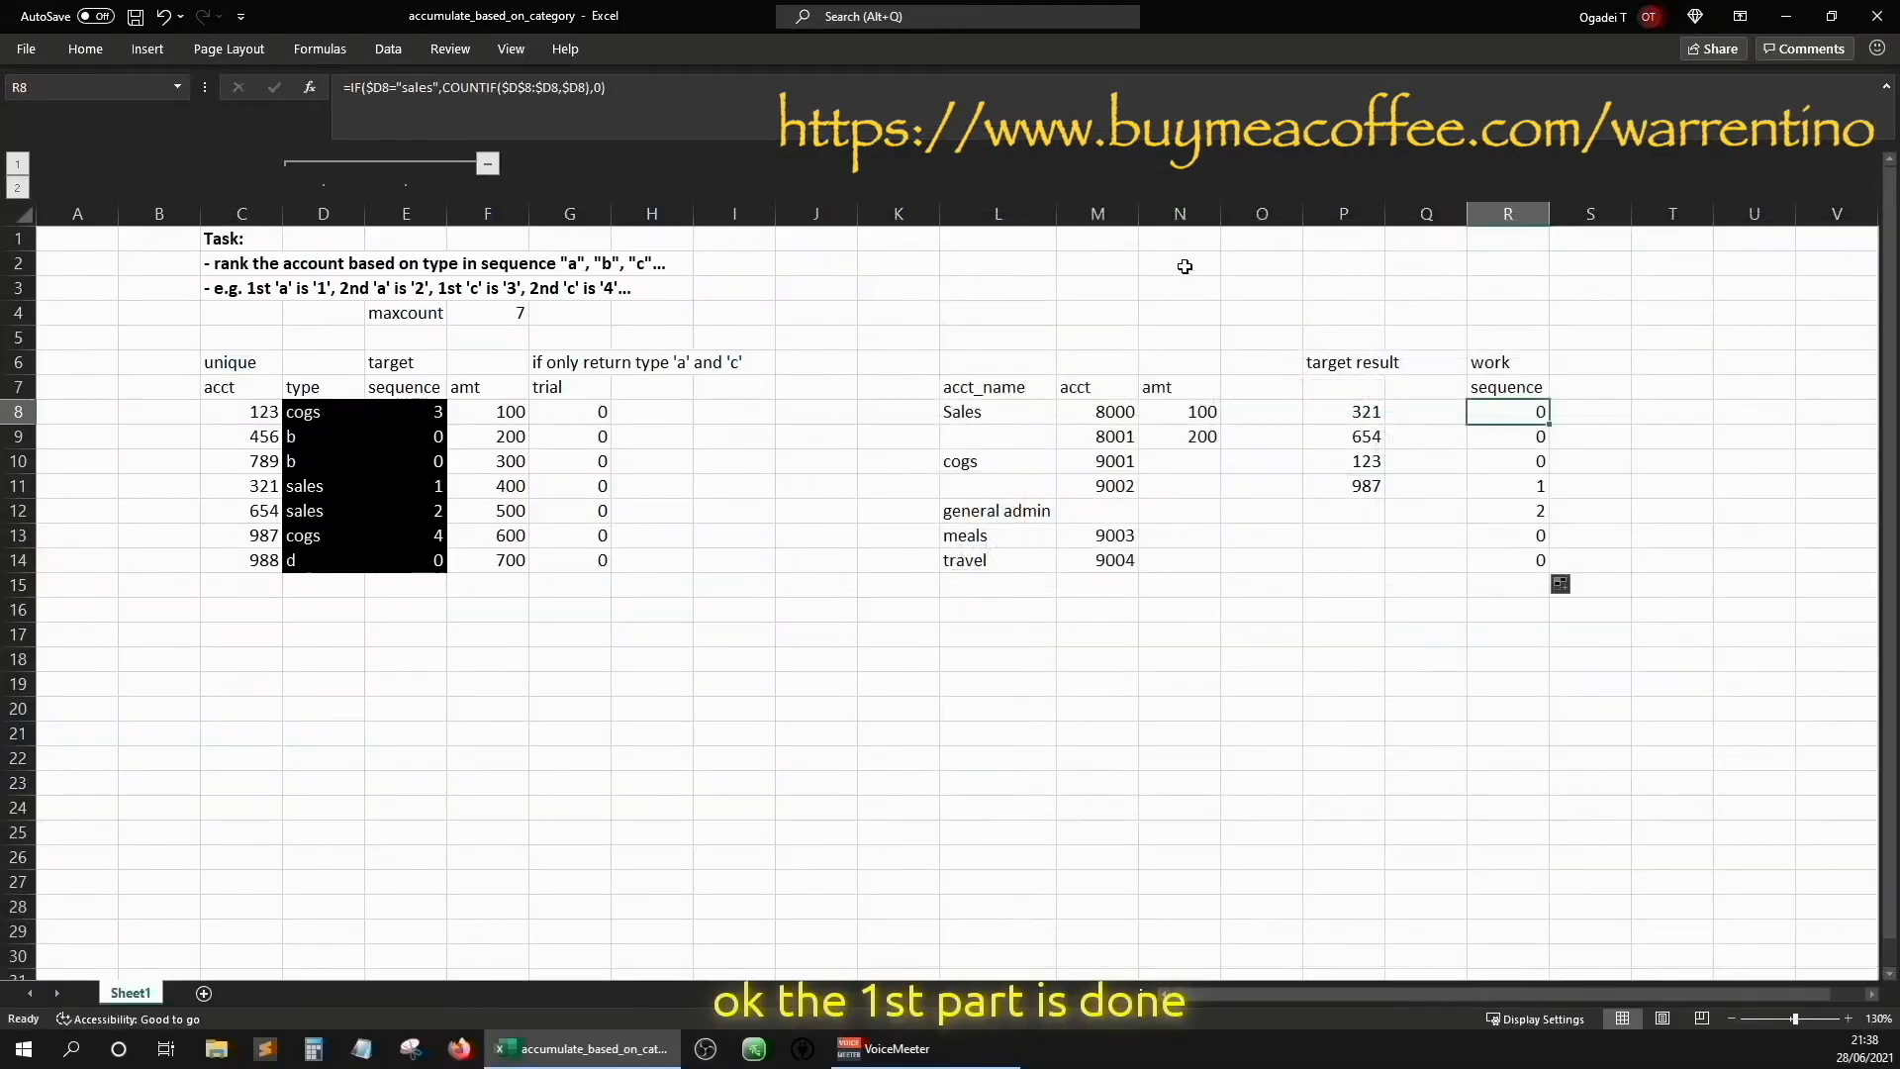
Examine the two cogs entries in D8 and D13 and their target sequence numbers in column E
click(333, 414)
key(Down)
key(Down)
key(Down)
key(Down)
key(Down)
key(Right)
key(Right)
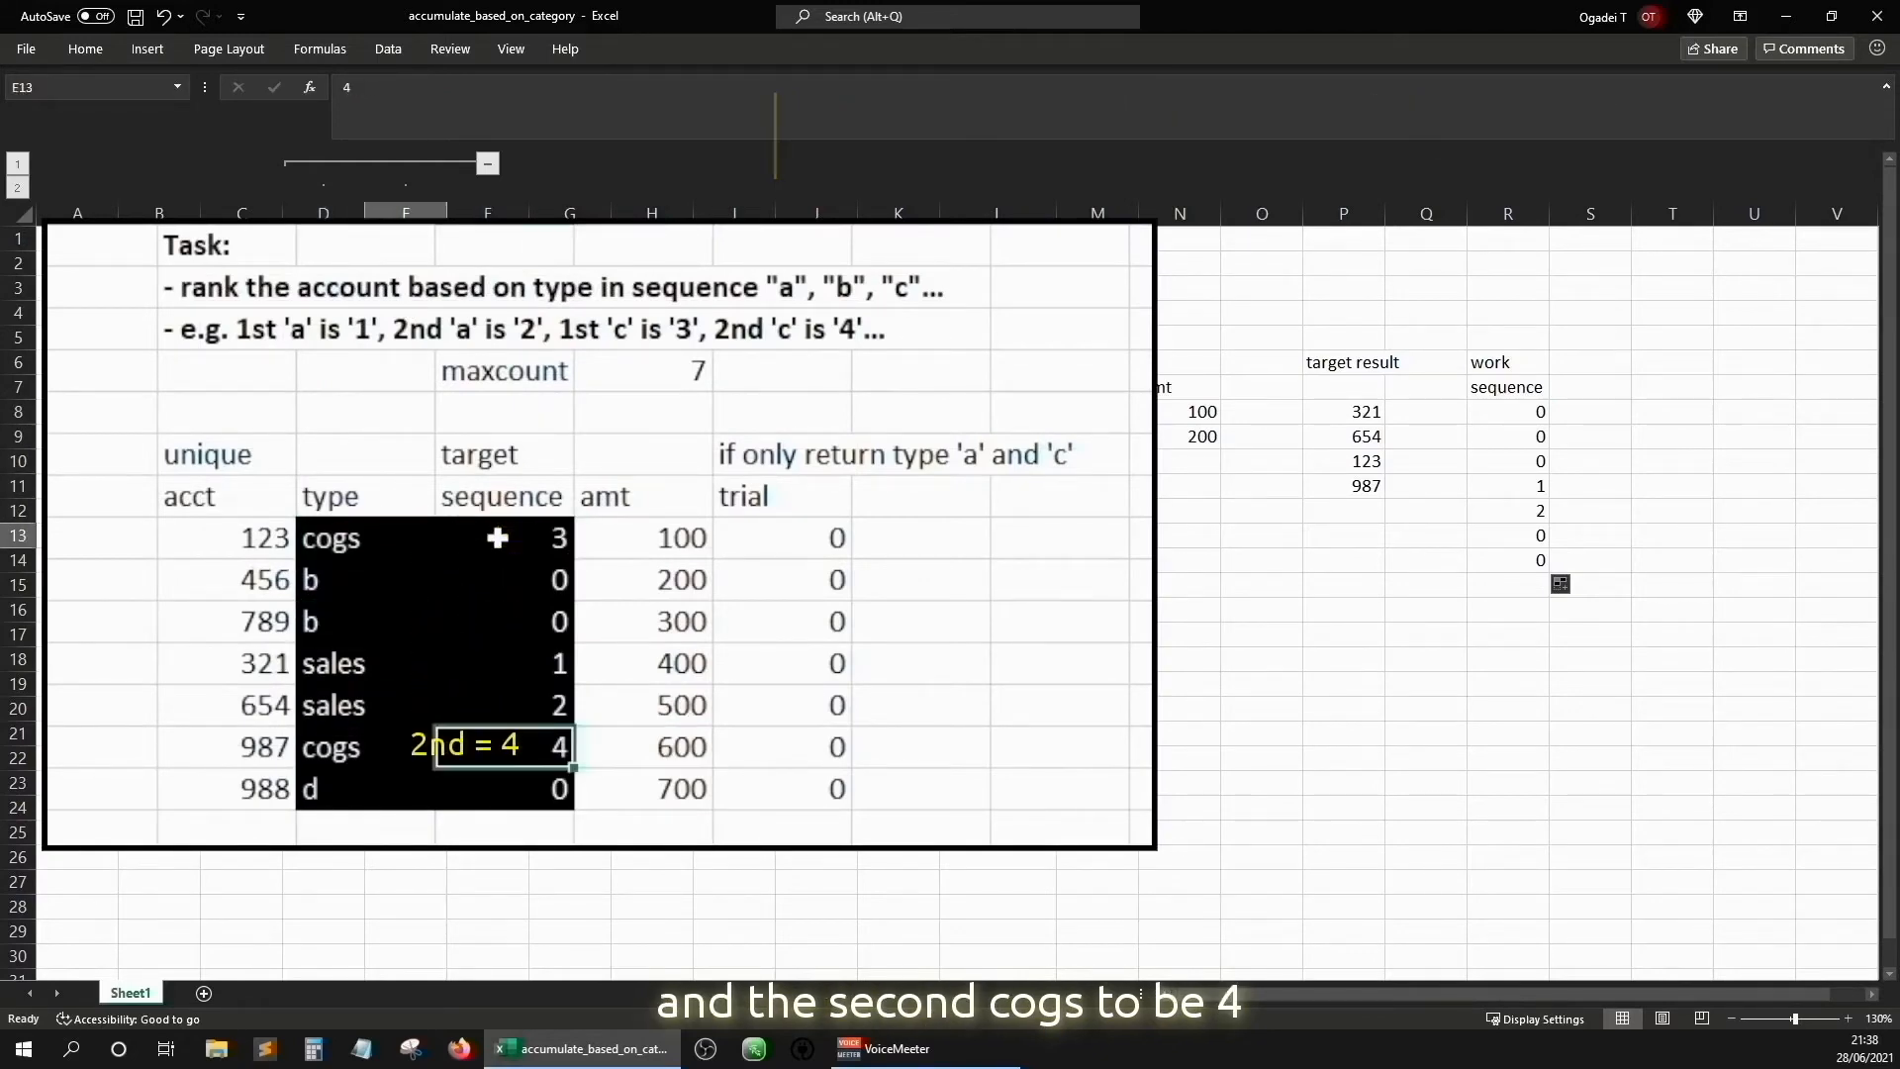
Replace the false result of the R8 formula with a copy of IF($D8="sales",COUNTIF($D$8:$D8,$D8), on a second line
click(1507, 412)
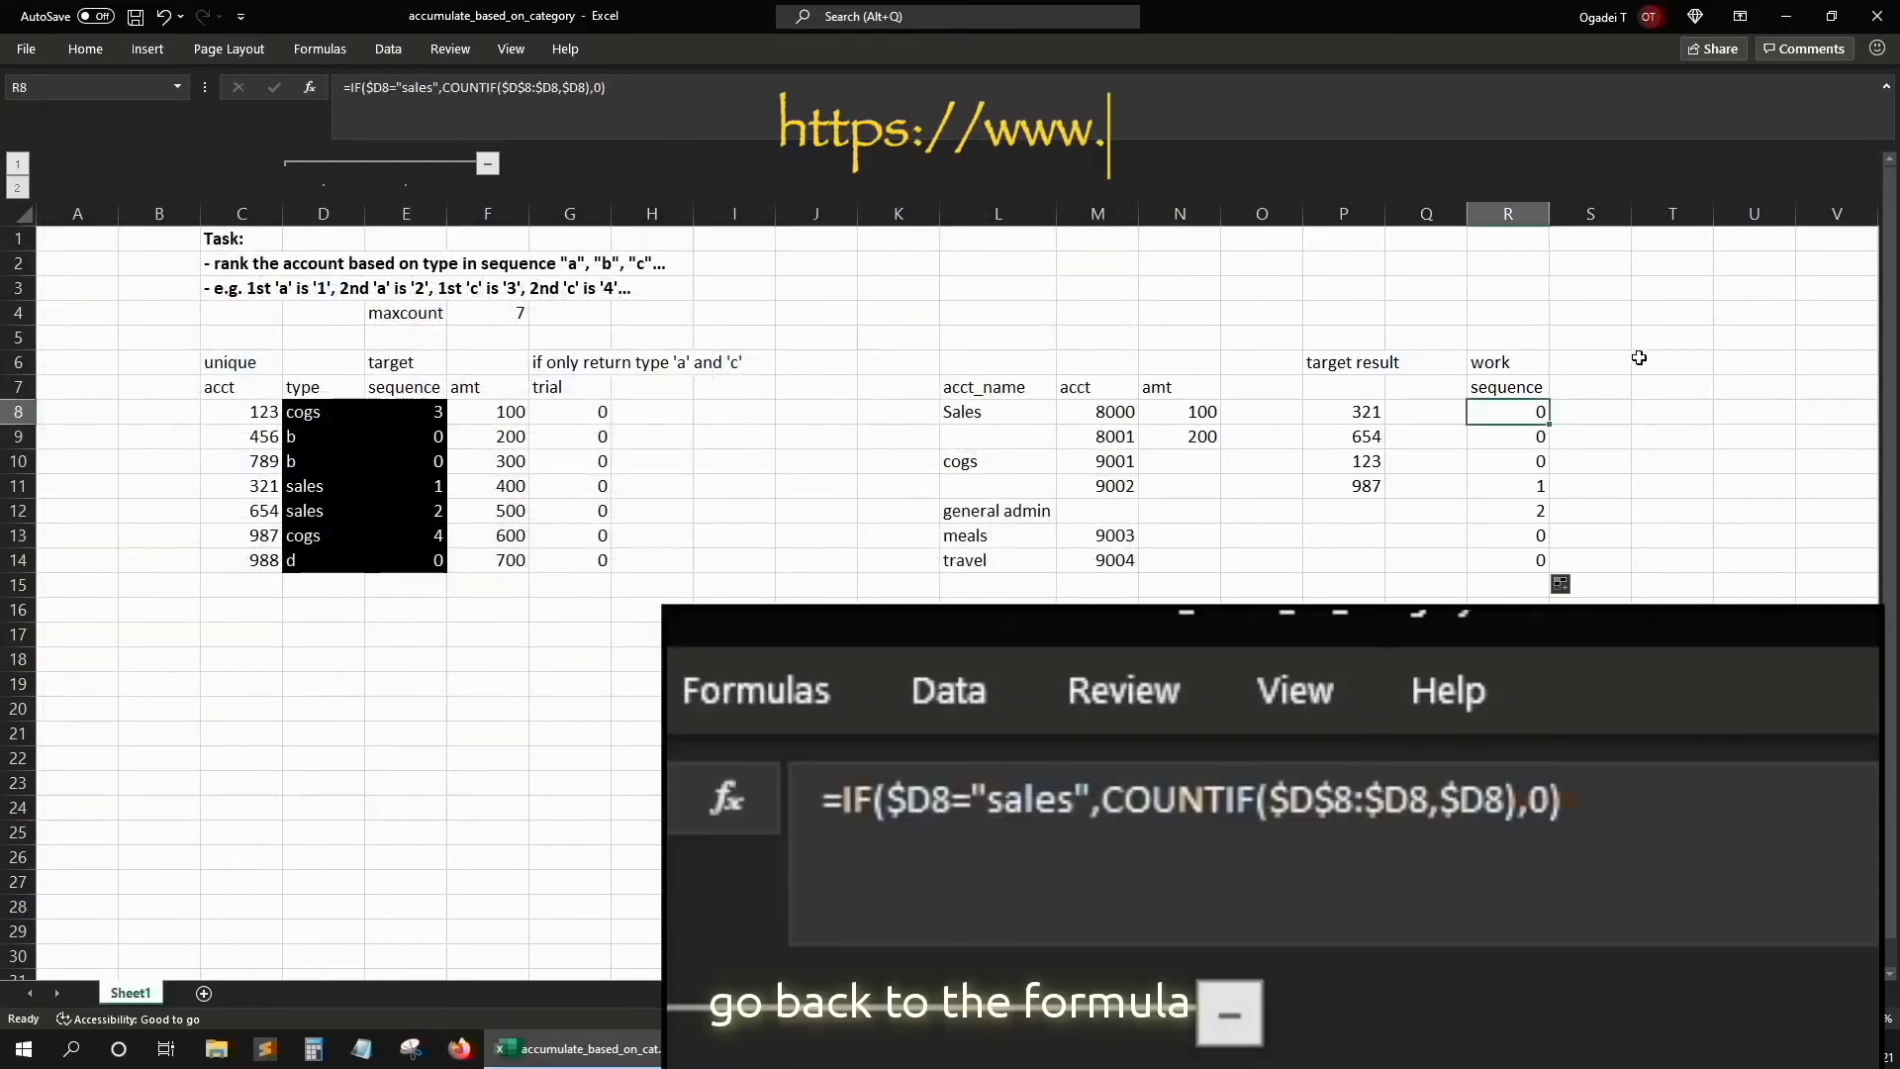
click(651, 95)
key(BackSpace)
key(BackSpace)
key(BackSpace)
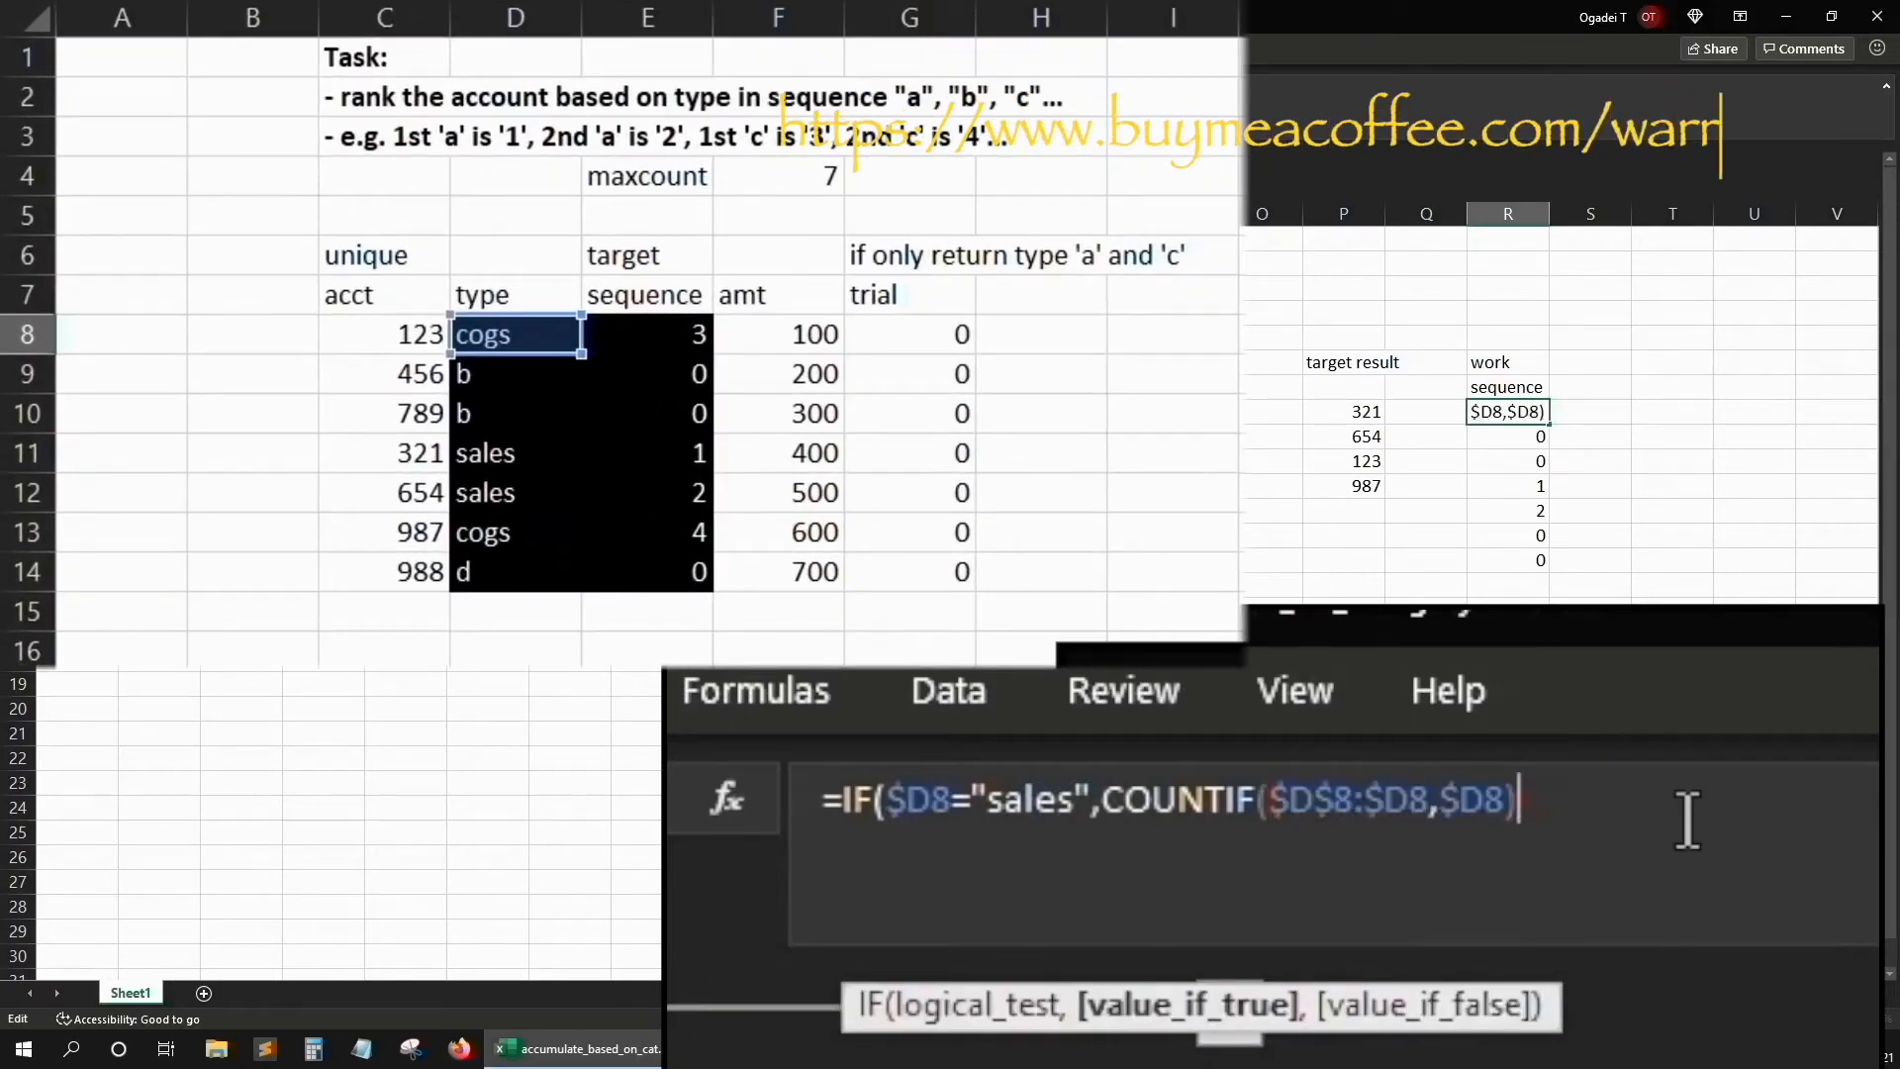
text(,)
click(956, 820)
key(Left)
key(Left)
key(Left)
key(Left)
key(Left)
key(shift+End)
key(ctrl+c)
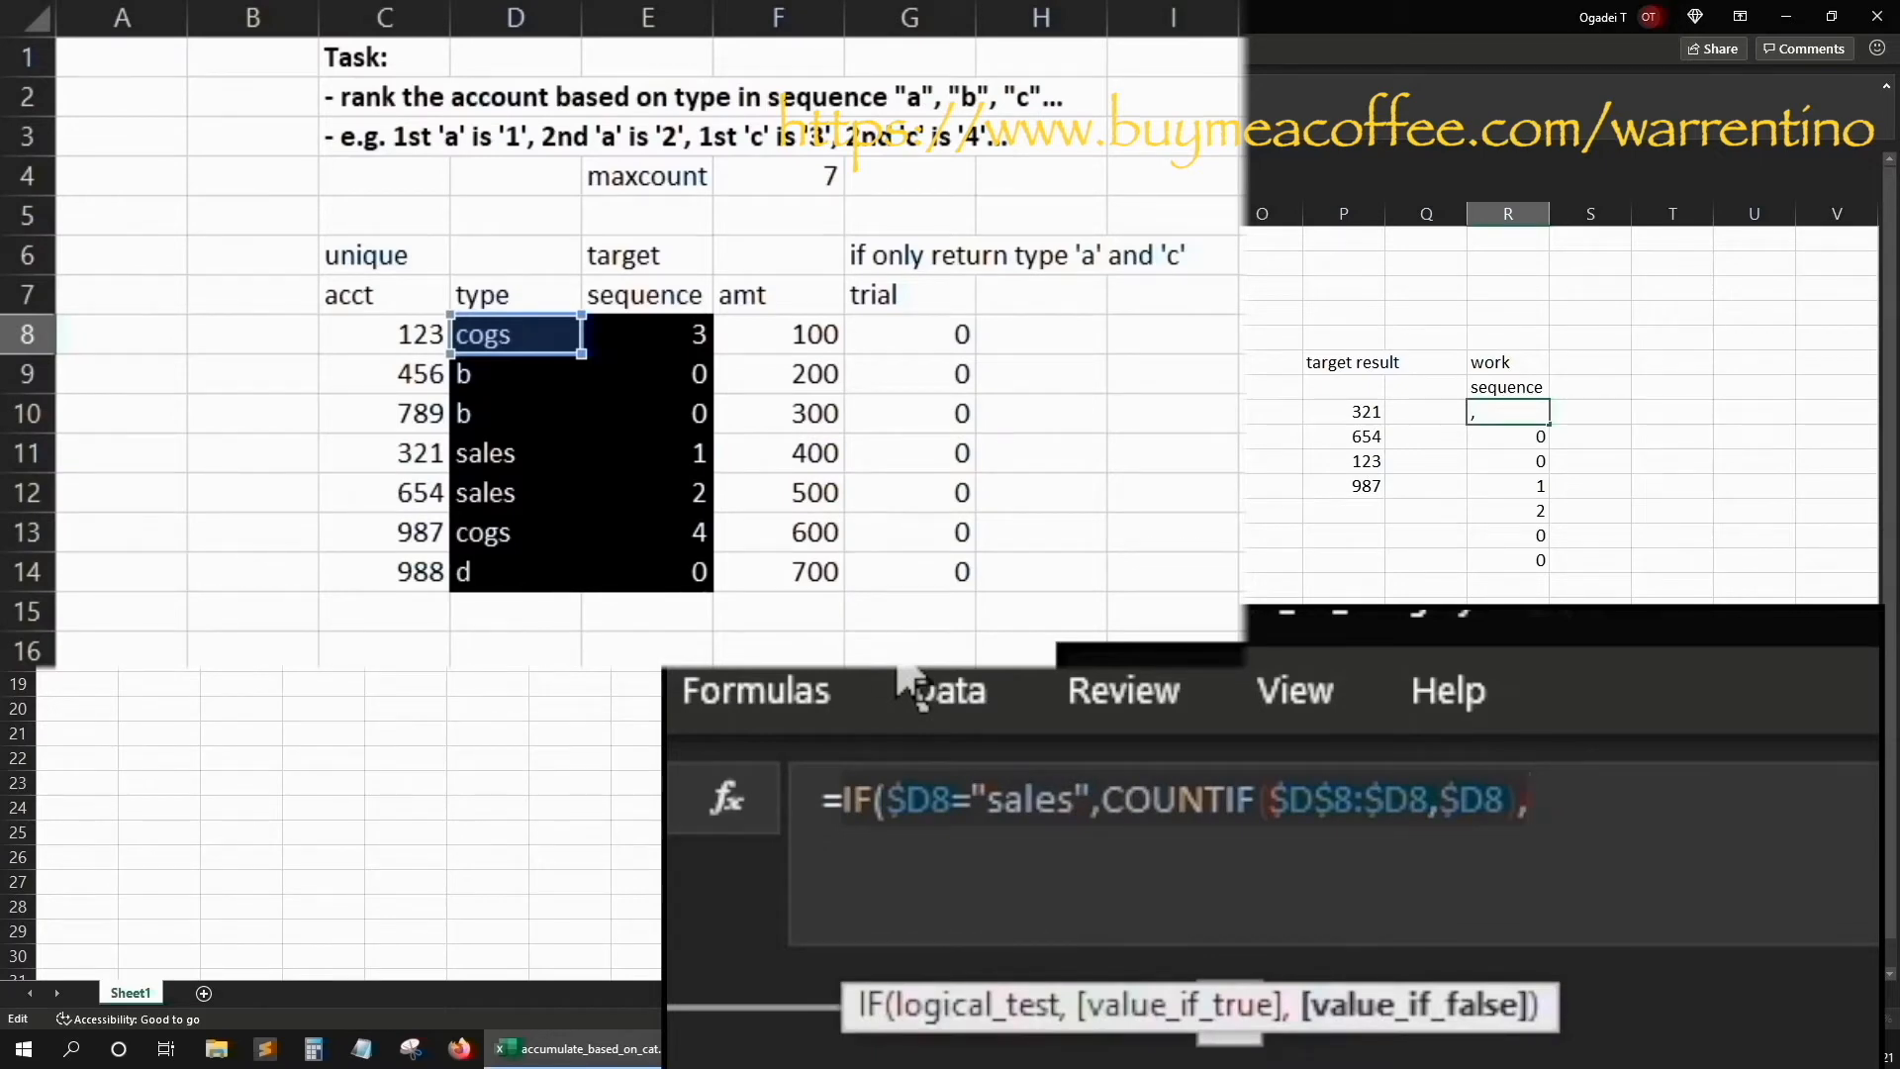
key(End)
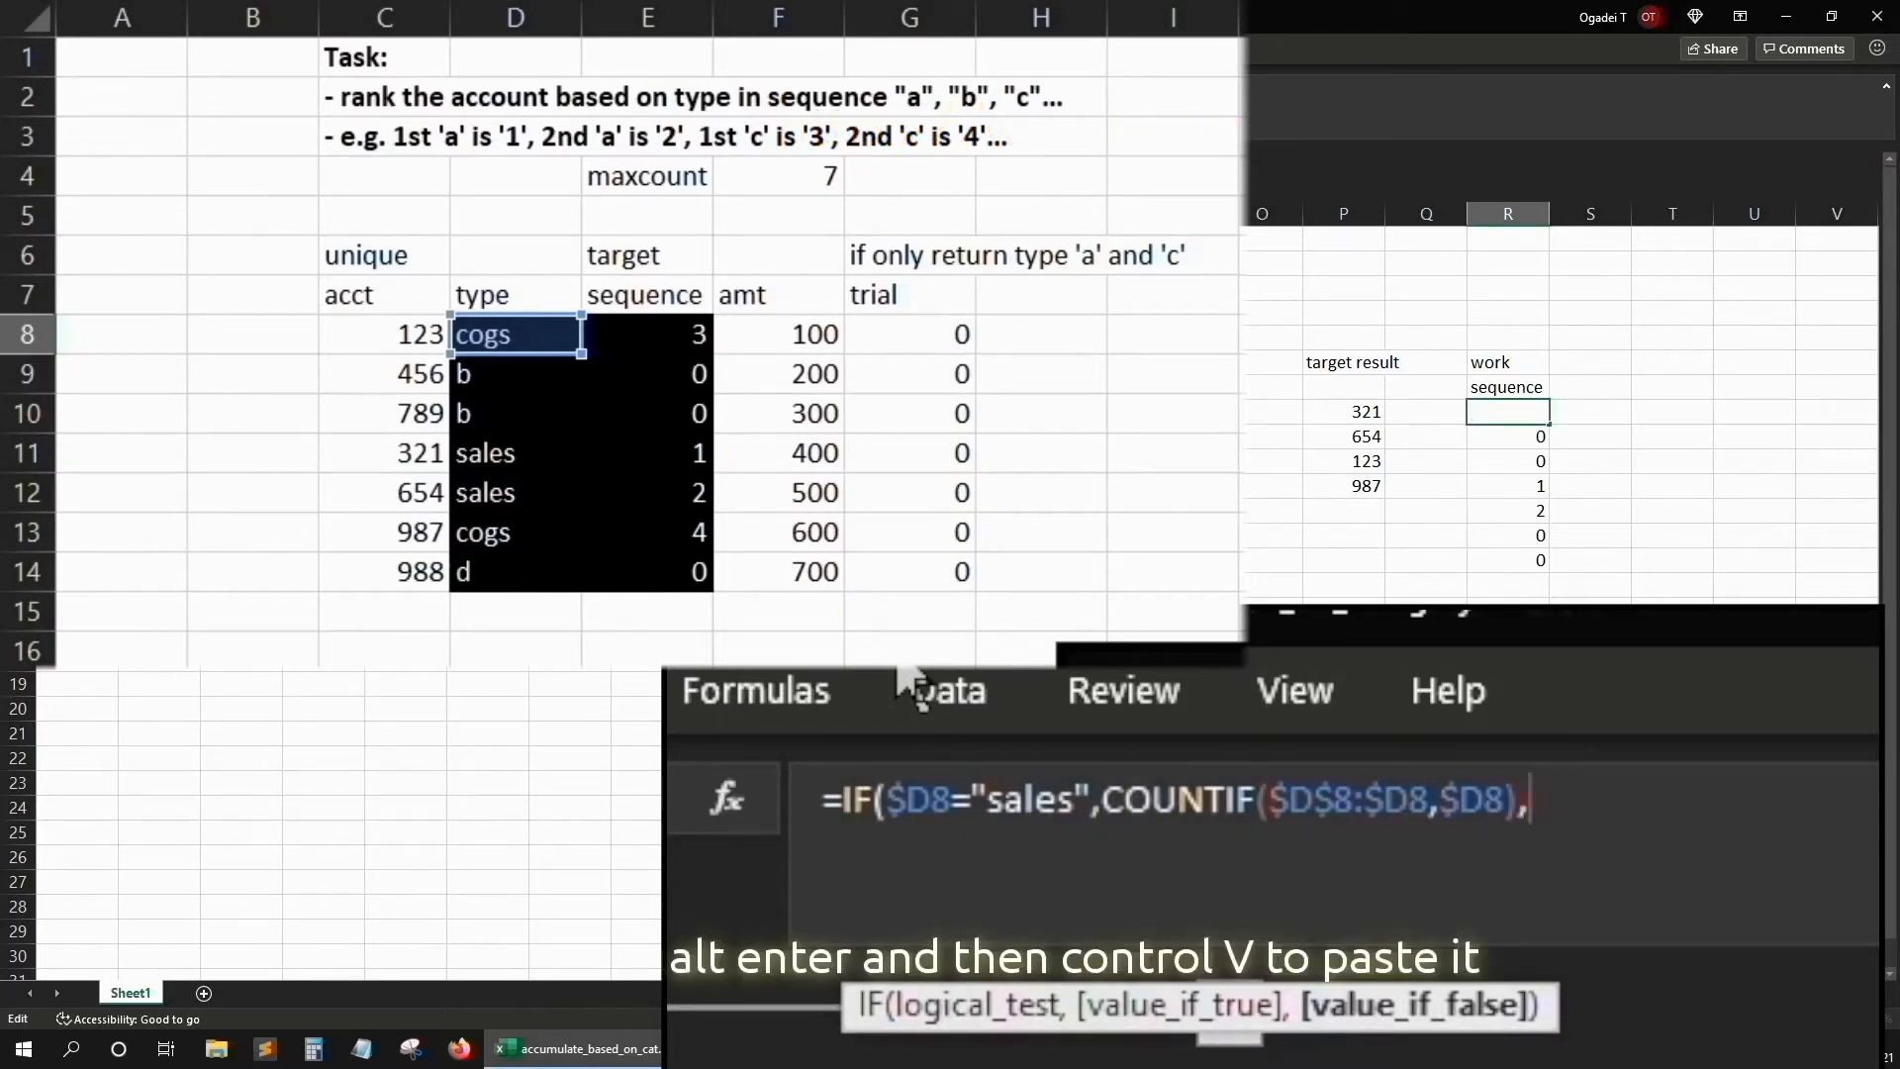
key(ctrl+v)
Change the condition text in the second IF of the R8 formula to "cogs"
click(912, 853)
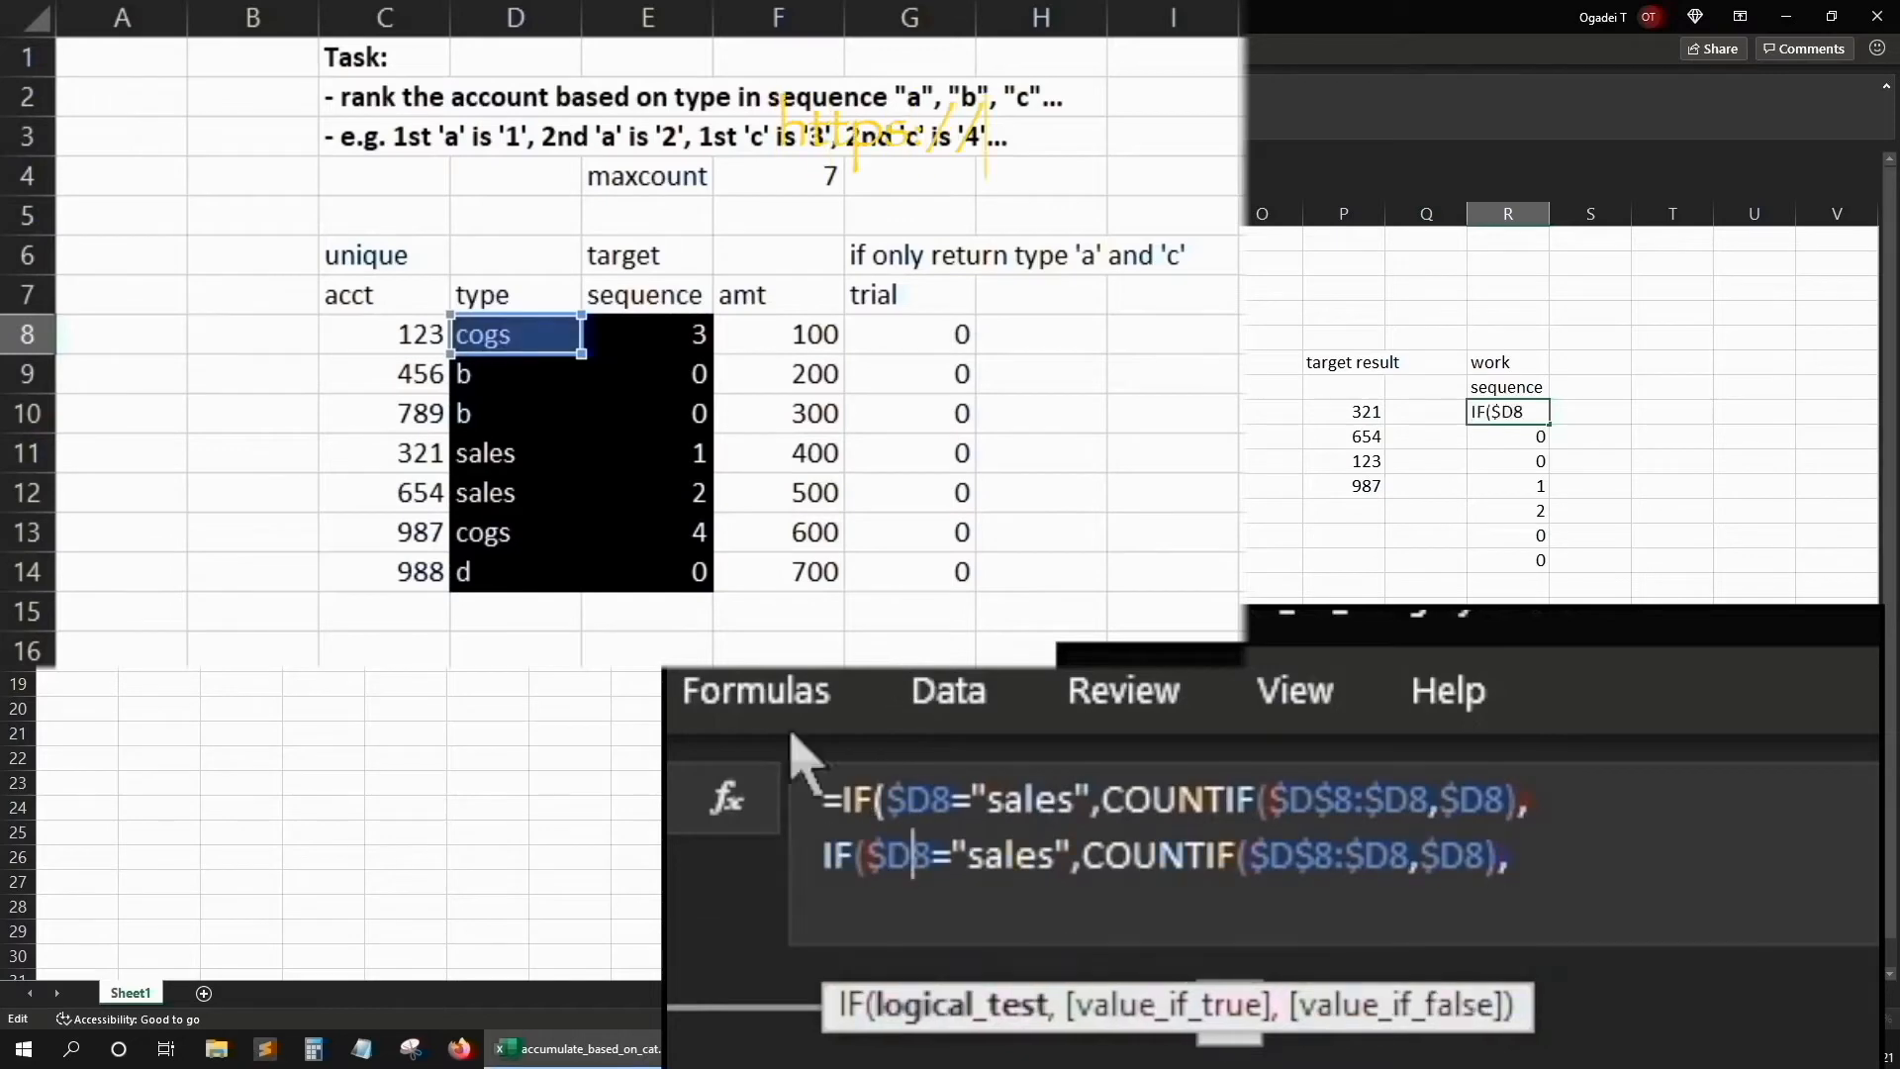
key(Right)
key(Right)
key(Right)
key(Right)
key(Right)
key(Right)
key(Right)
key(Right)
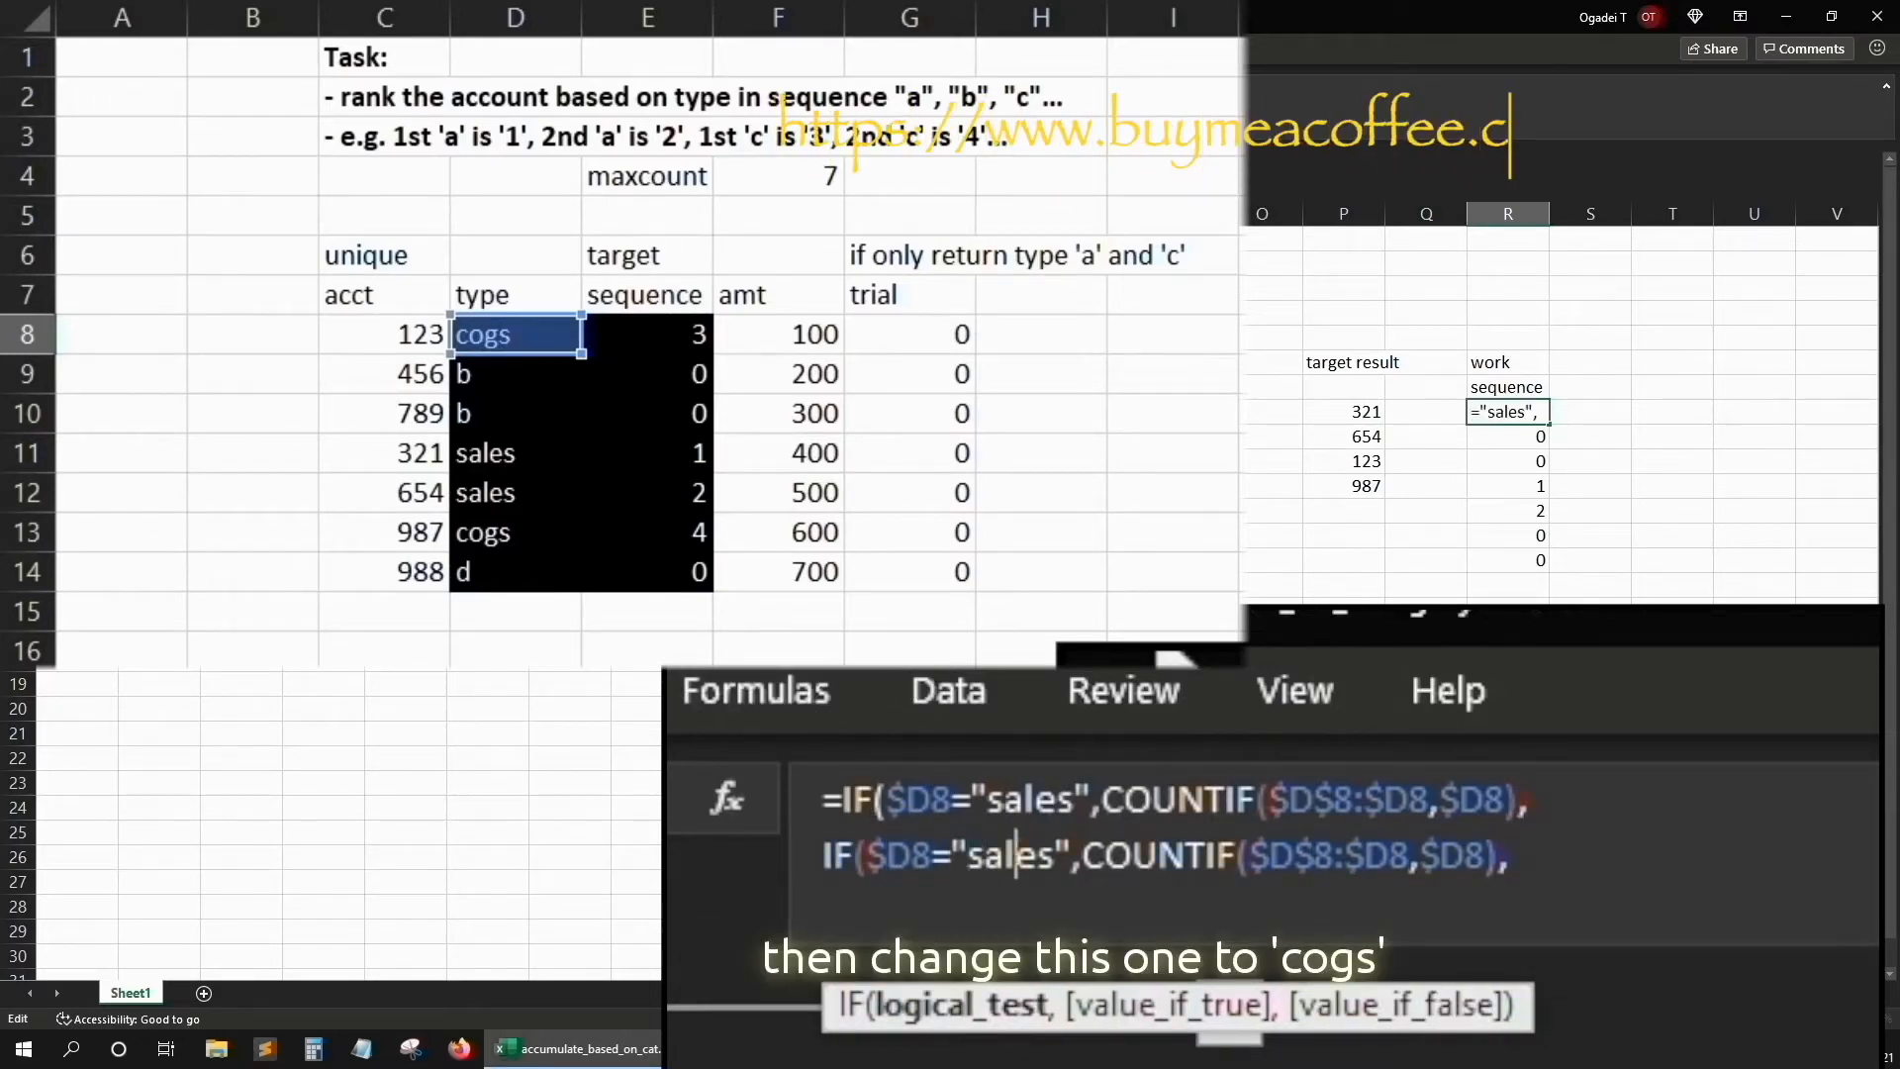
key(BackSpace)
key(BackSpace)
key(BackSpace)
key(BackSpace)
key(BackSpace)
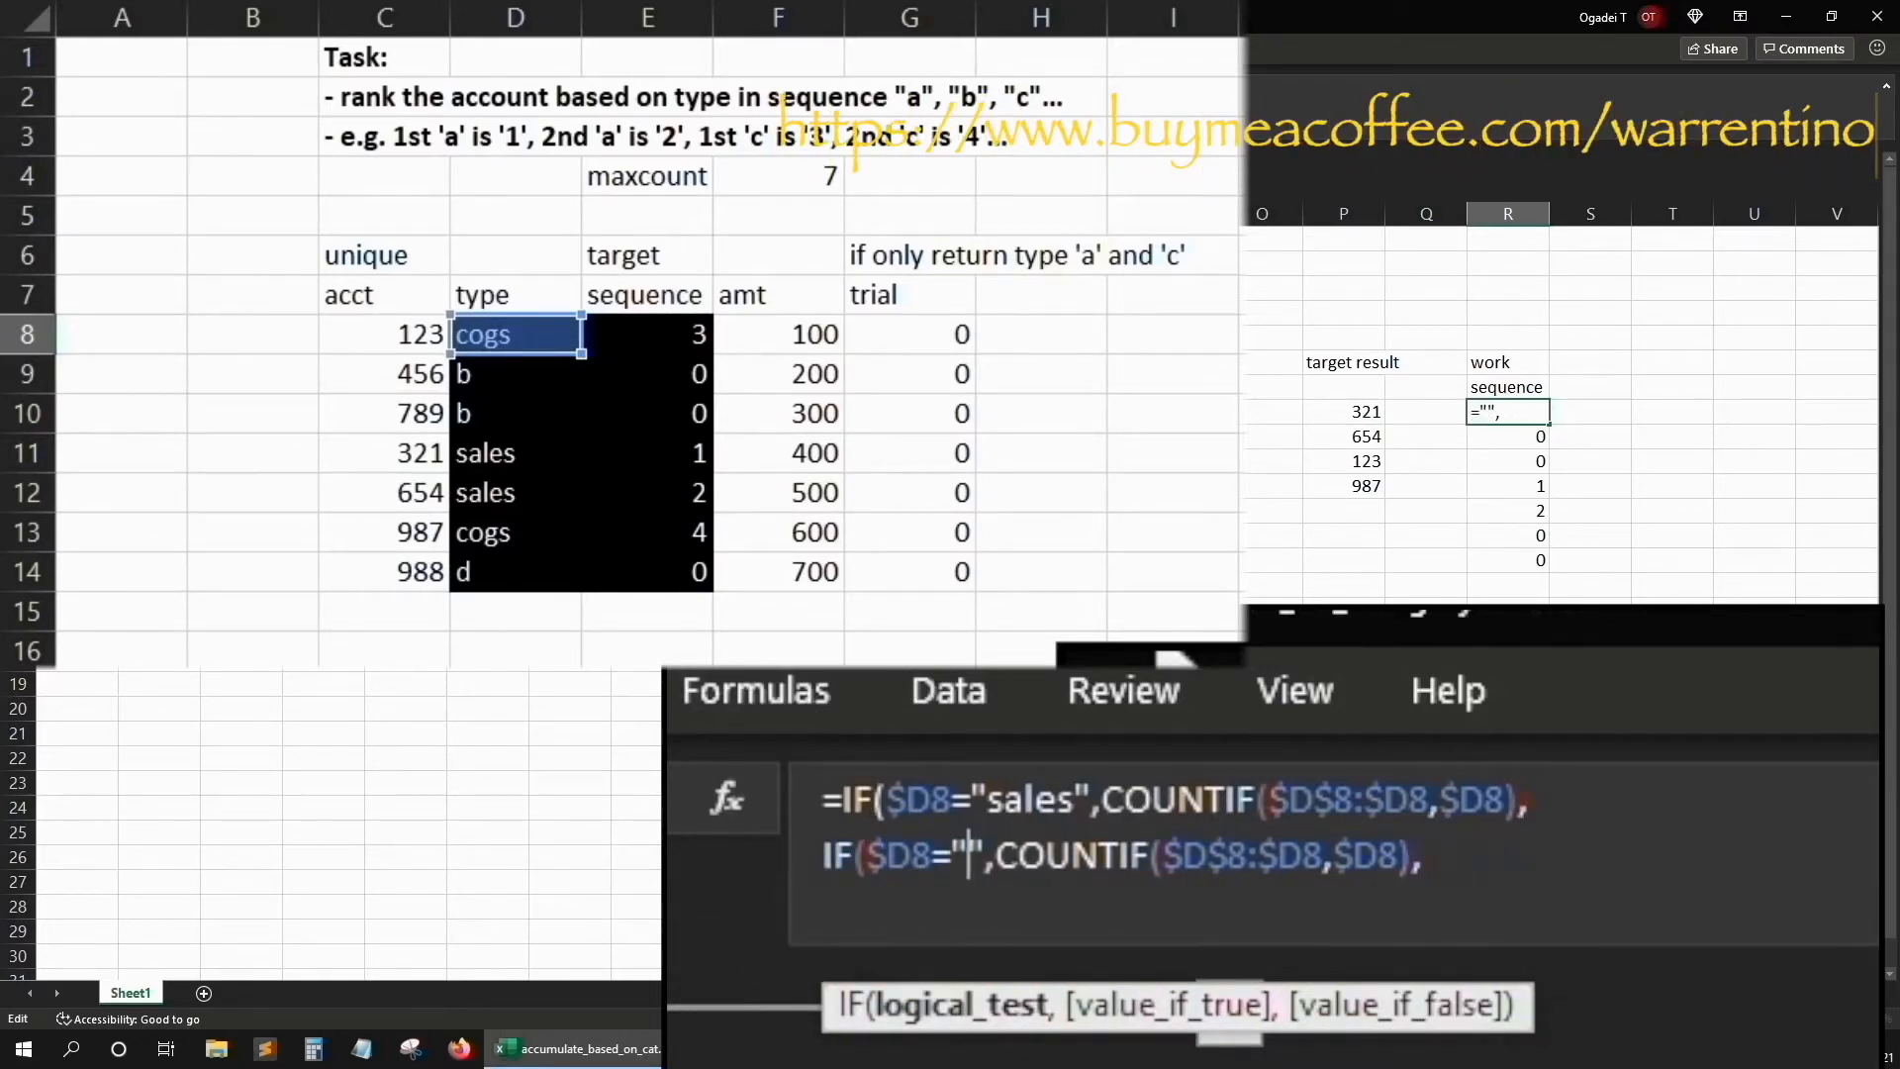
text(cogs)
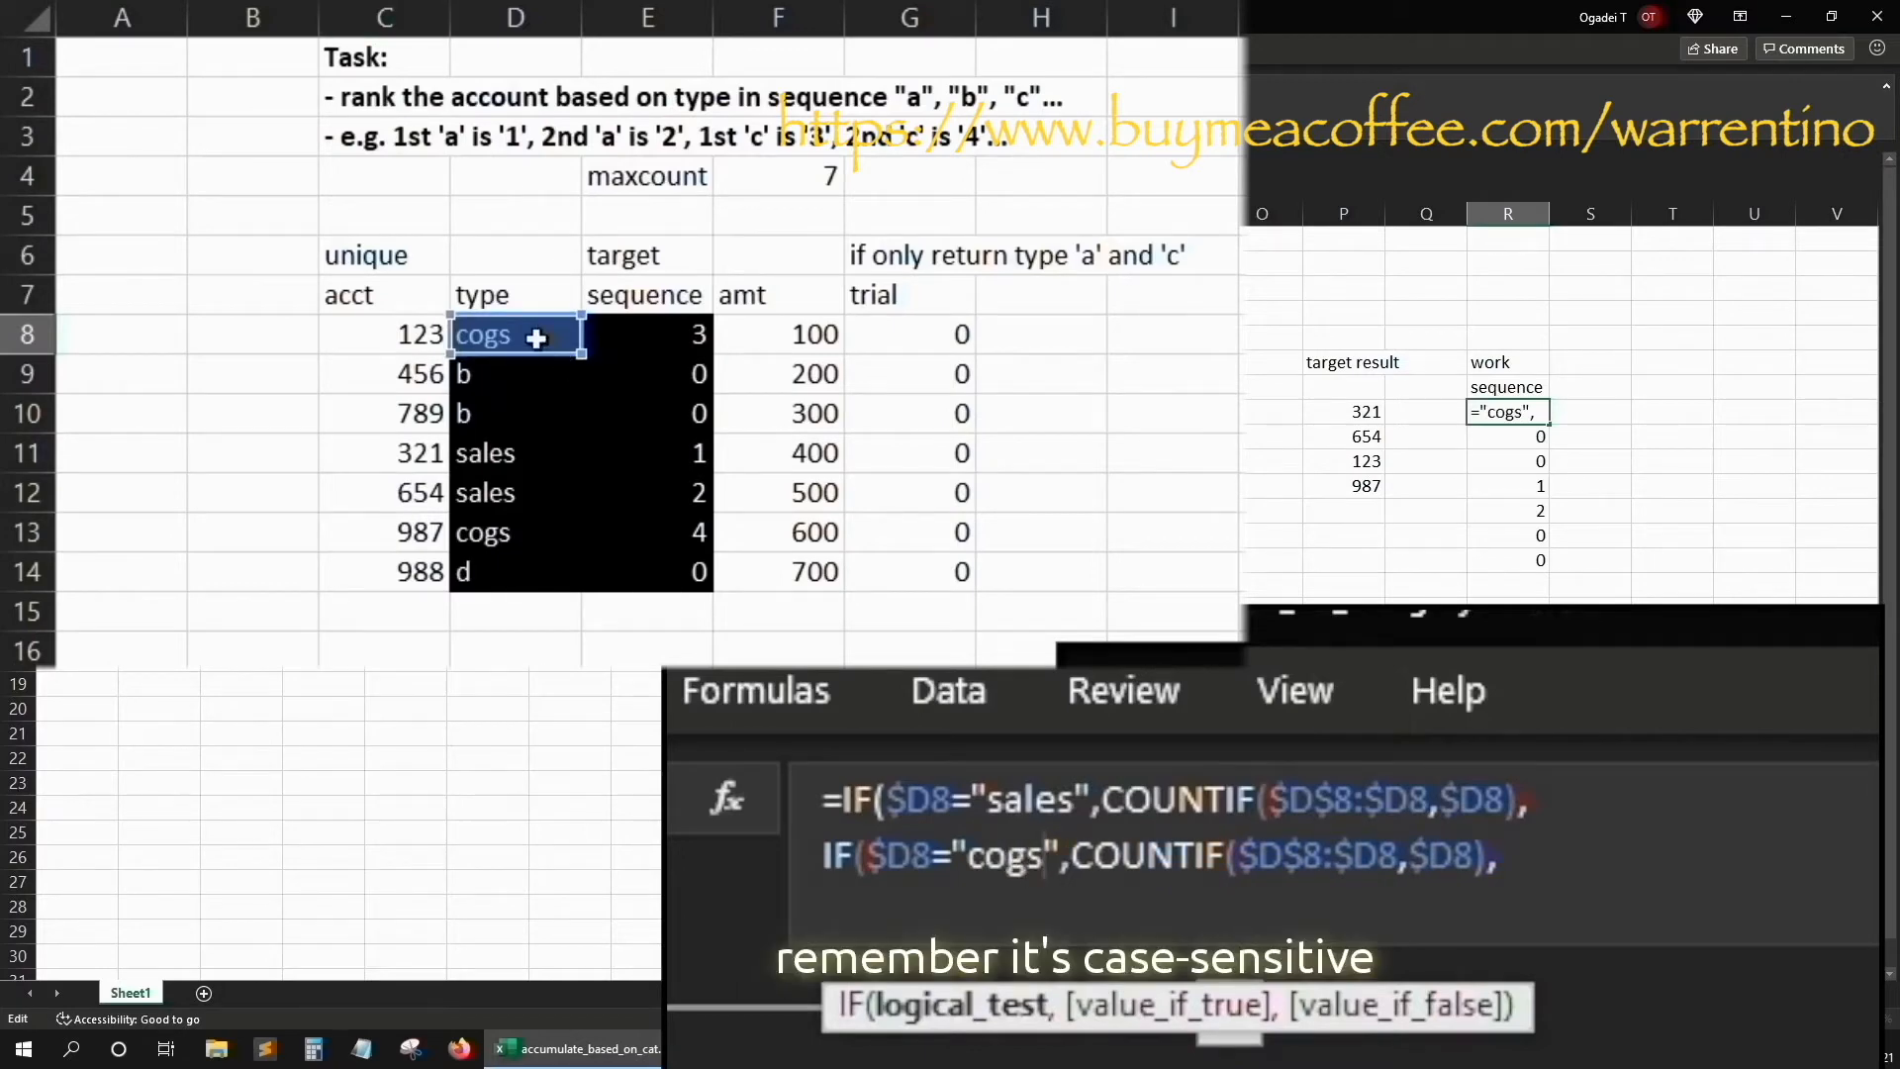
Close the nested R8 formula with 0 as the cogs test's false result and fill it down through R14
click(1737, 875)
text()))
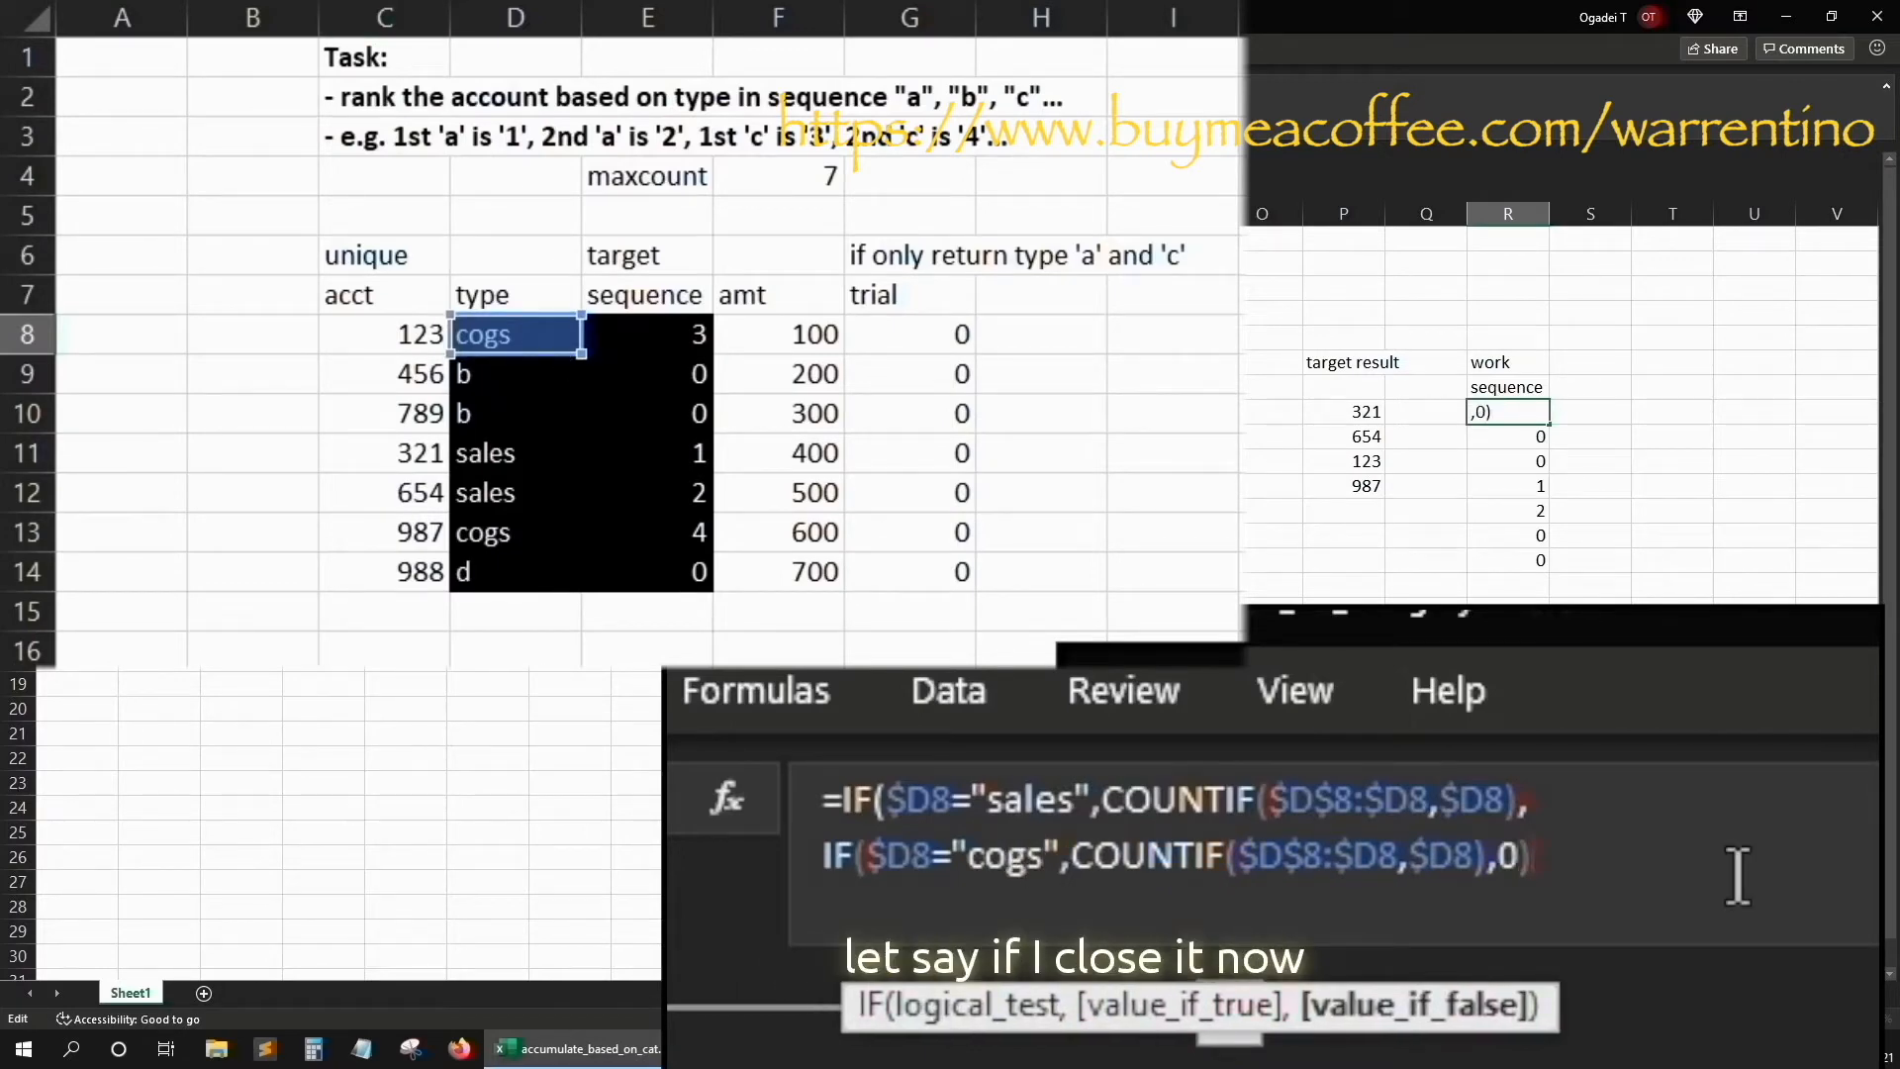
key(Return)
key(Up)
double_click(1337, 549)
Compare the calculated sequence numbers of the two cogs rows, 8 and 13, with their targets in column E
key(Down)
key(Down)
key(Up)
key(Up)
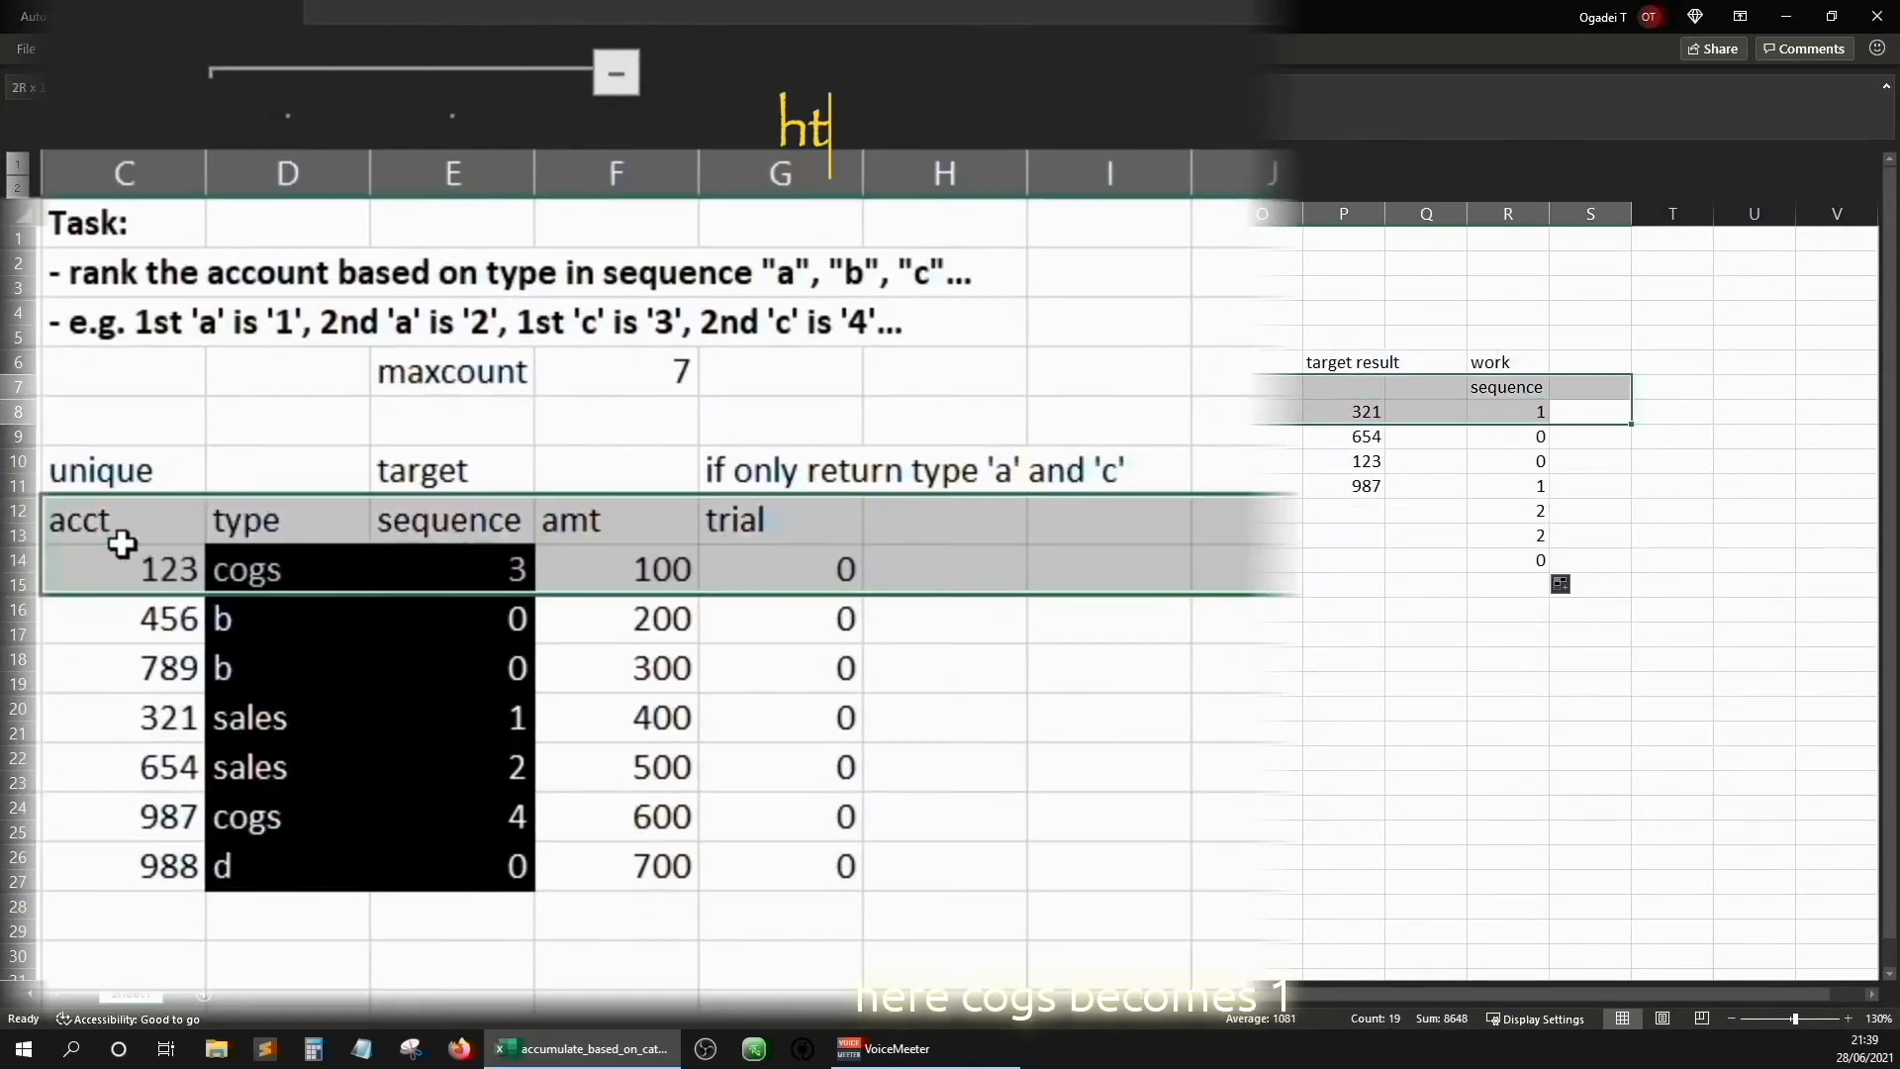
drag(1588, 416, 273, 572)
mouse_move(1588, 534)
mouse_down()
mouse_move(721, 798)
mouse_move(308, 795)
mouse_move(280, 816)
mouse_up()
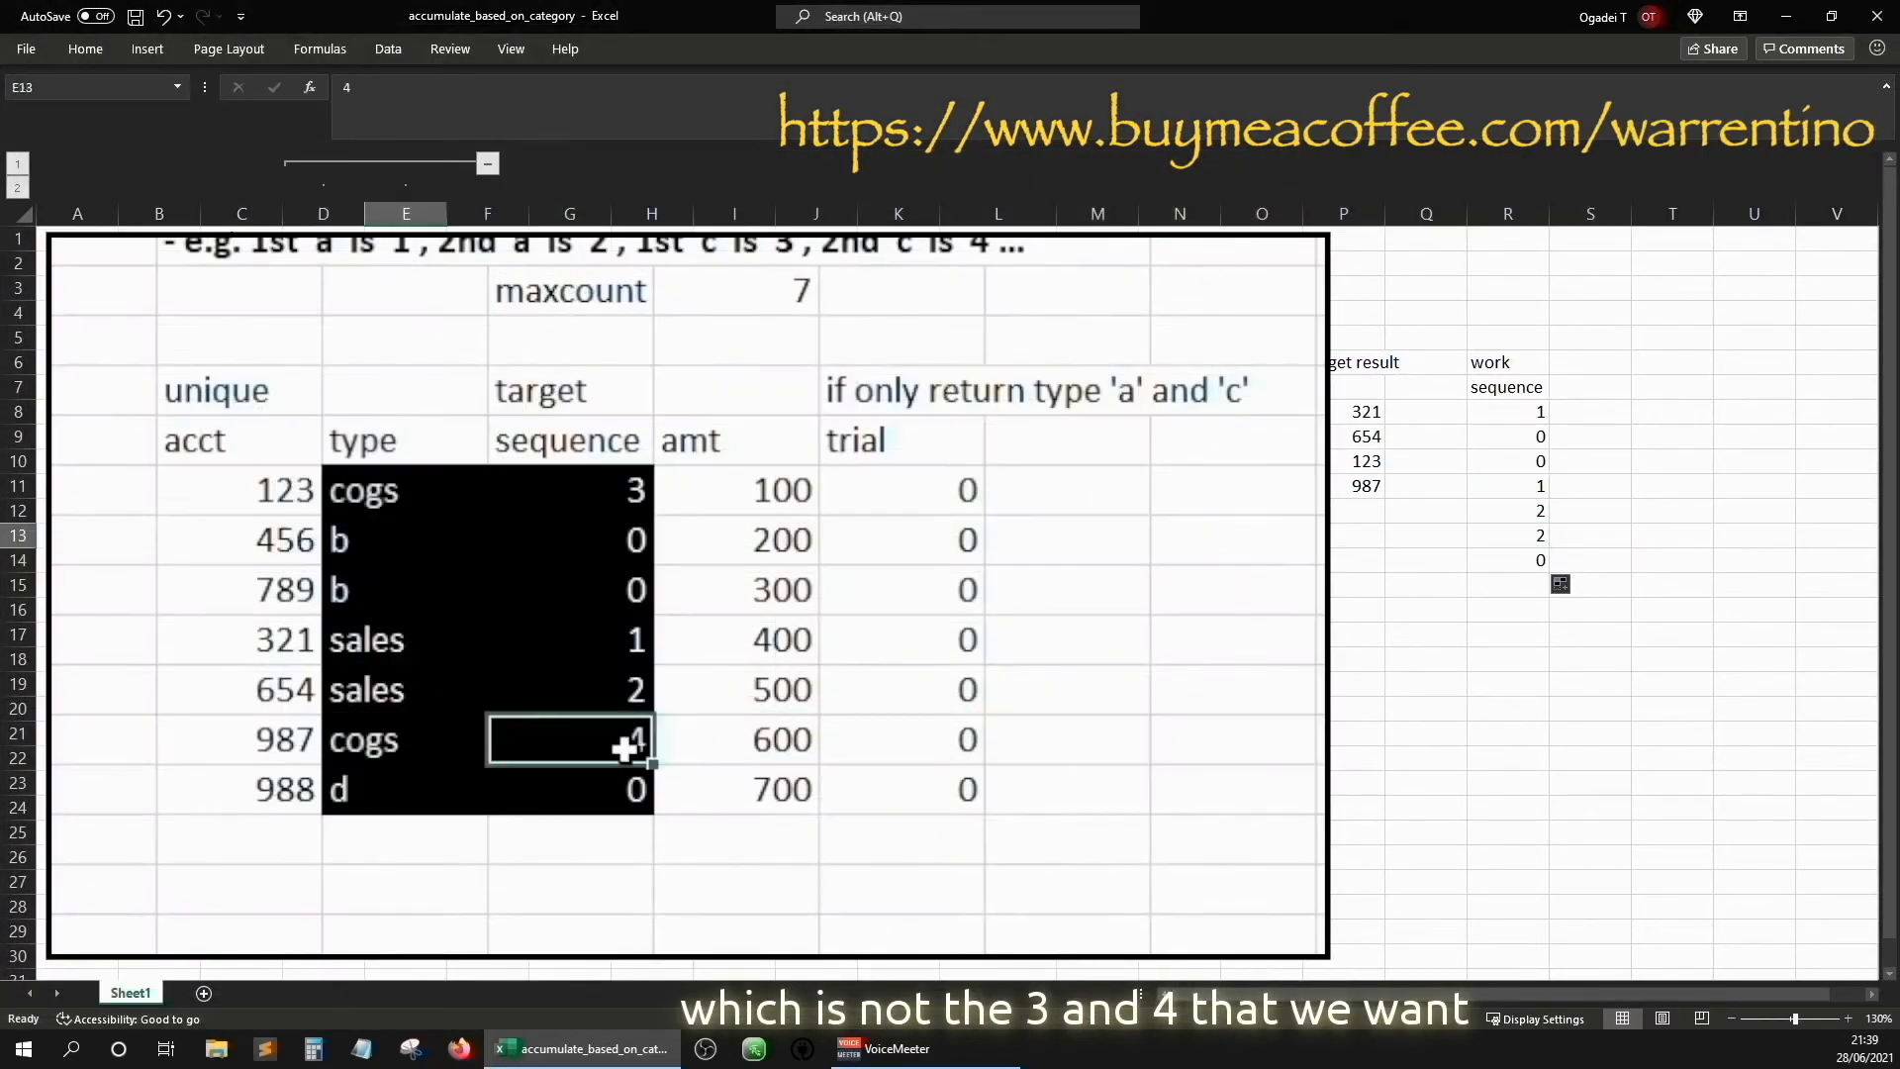
Add +max(COUNTIF($D$8:$D8,$D8)) after the cogs COUNTIF in the R8 formula, reusing the sales COUNTIF expression
click(1553, 427)
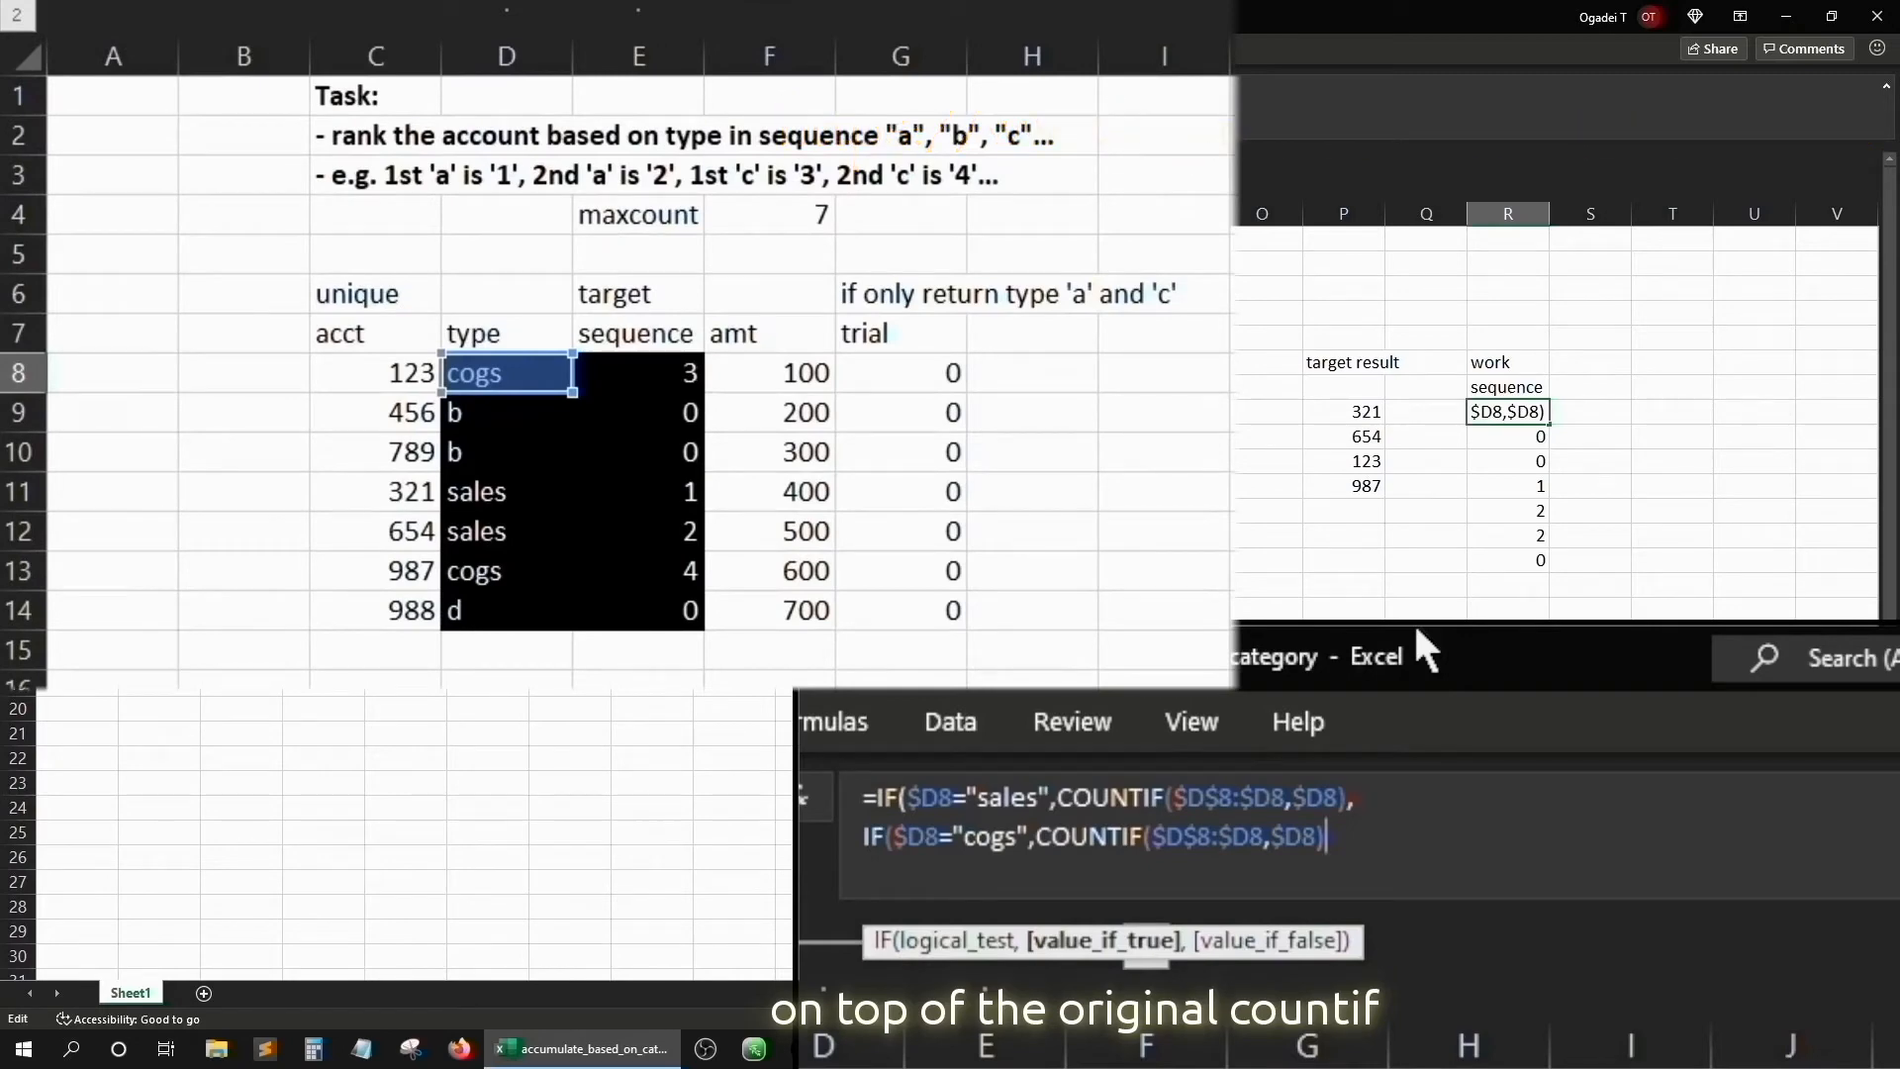
text(+)
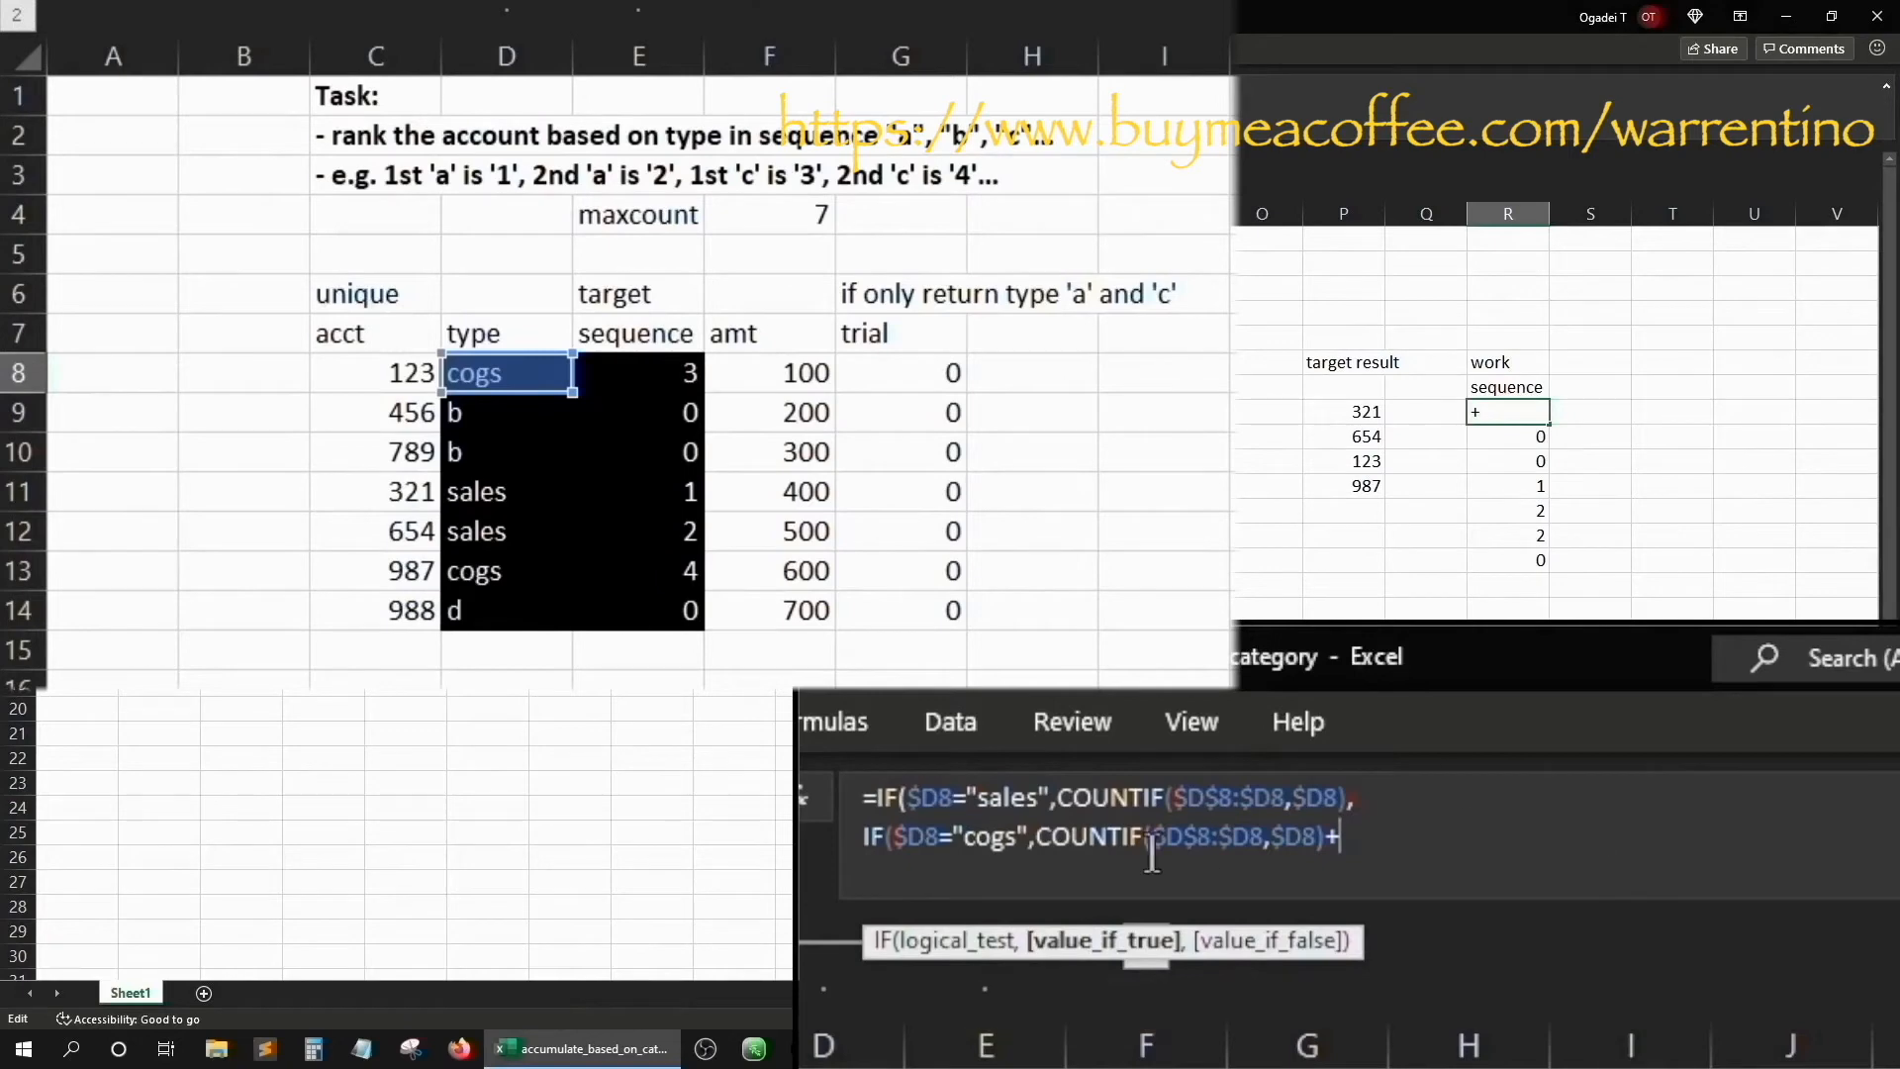
text(max()
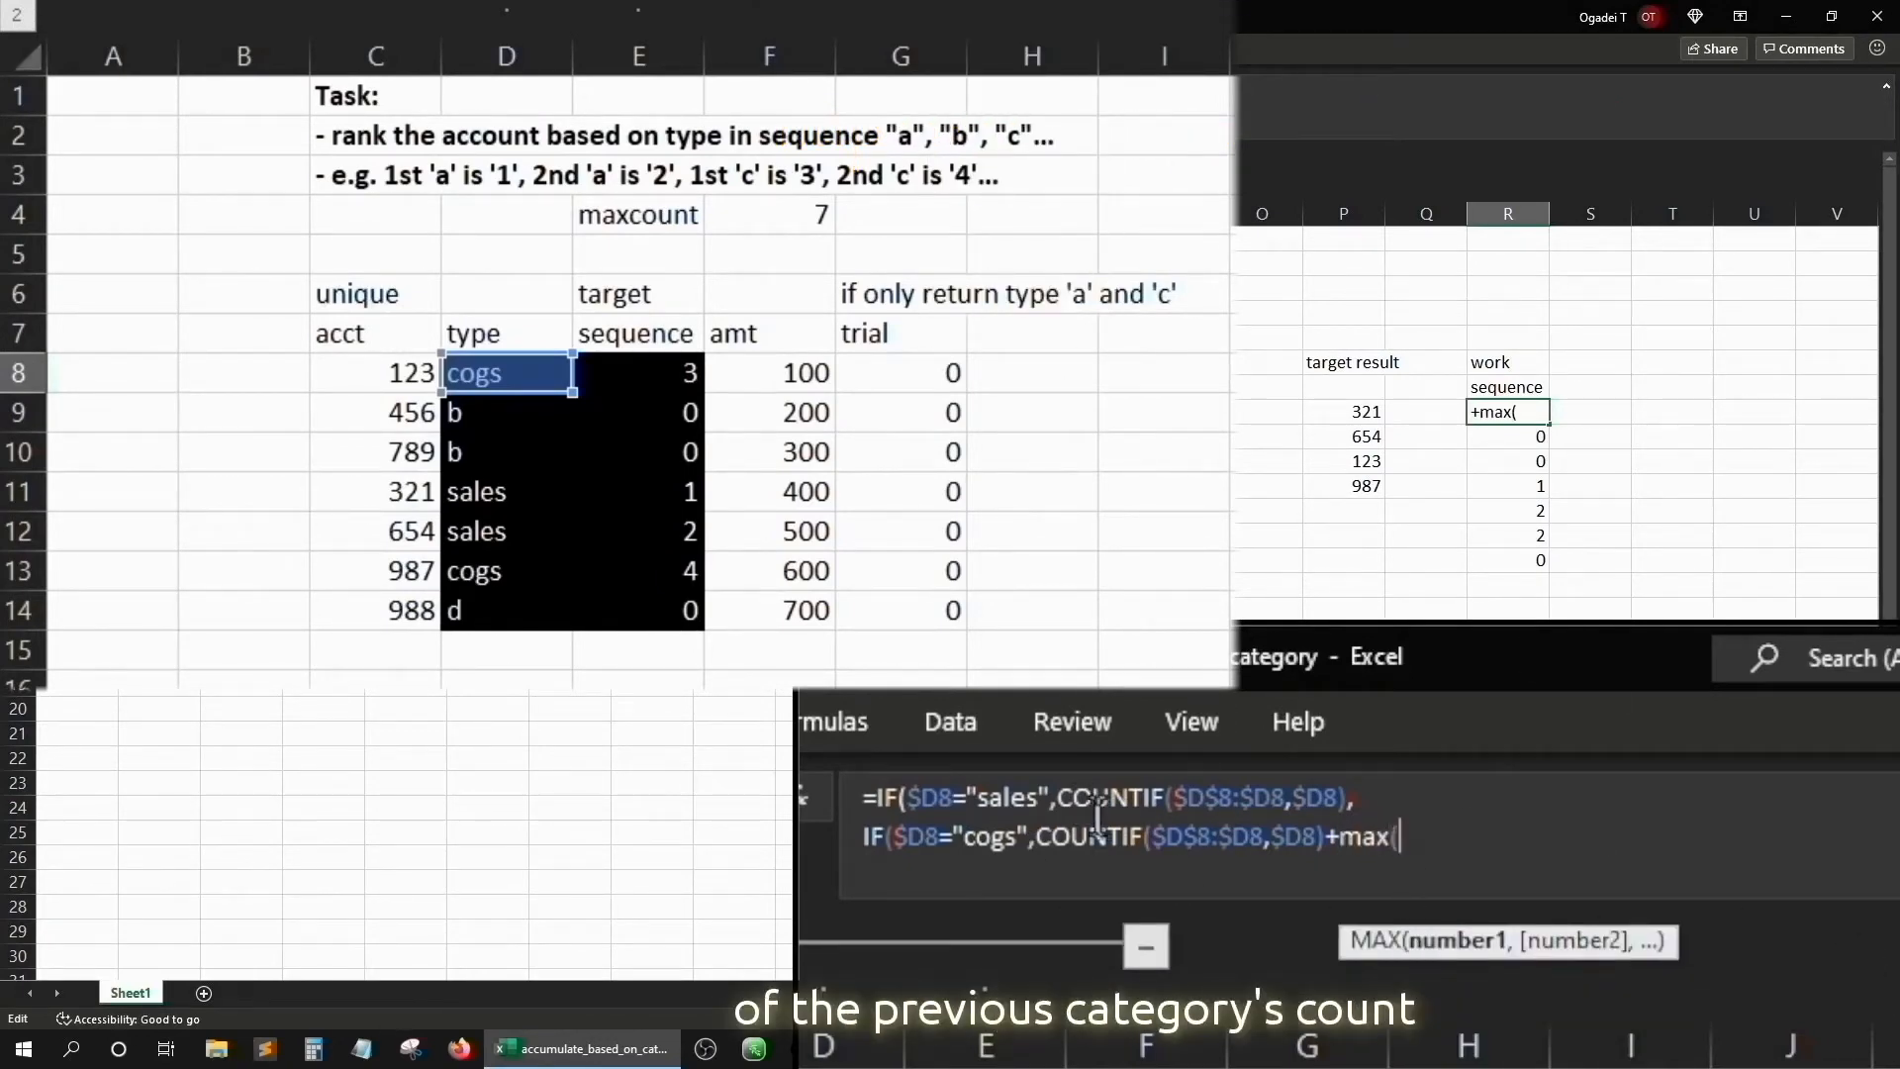
click(1094, 793)
key(Left)
key(Left)
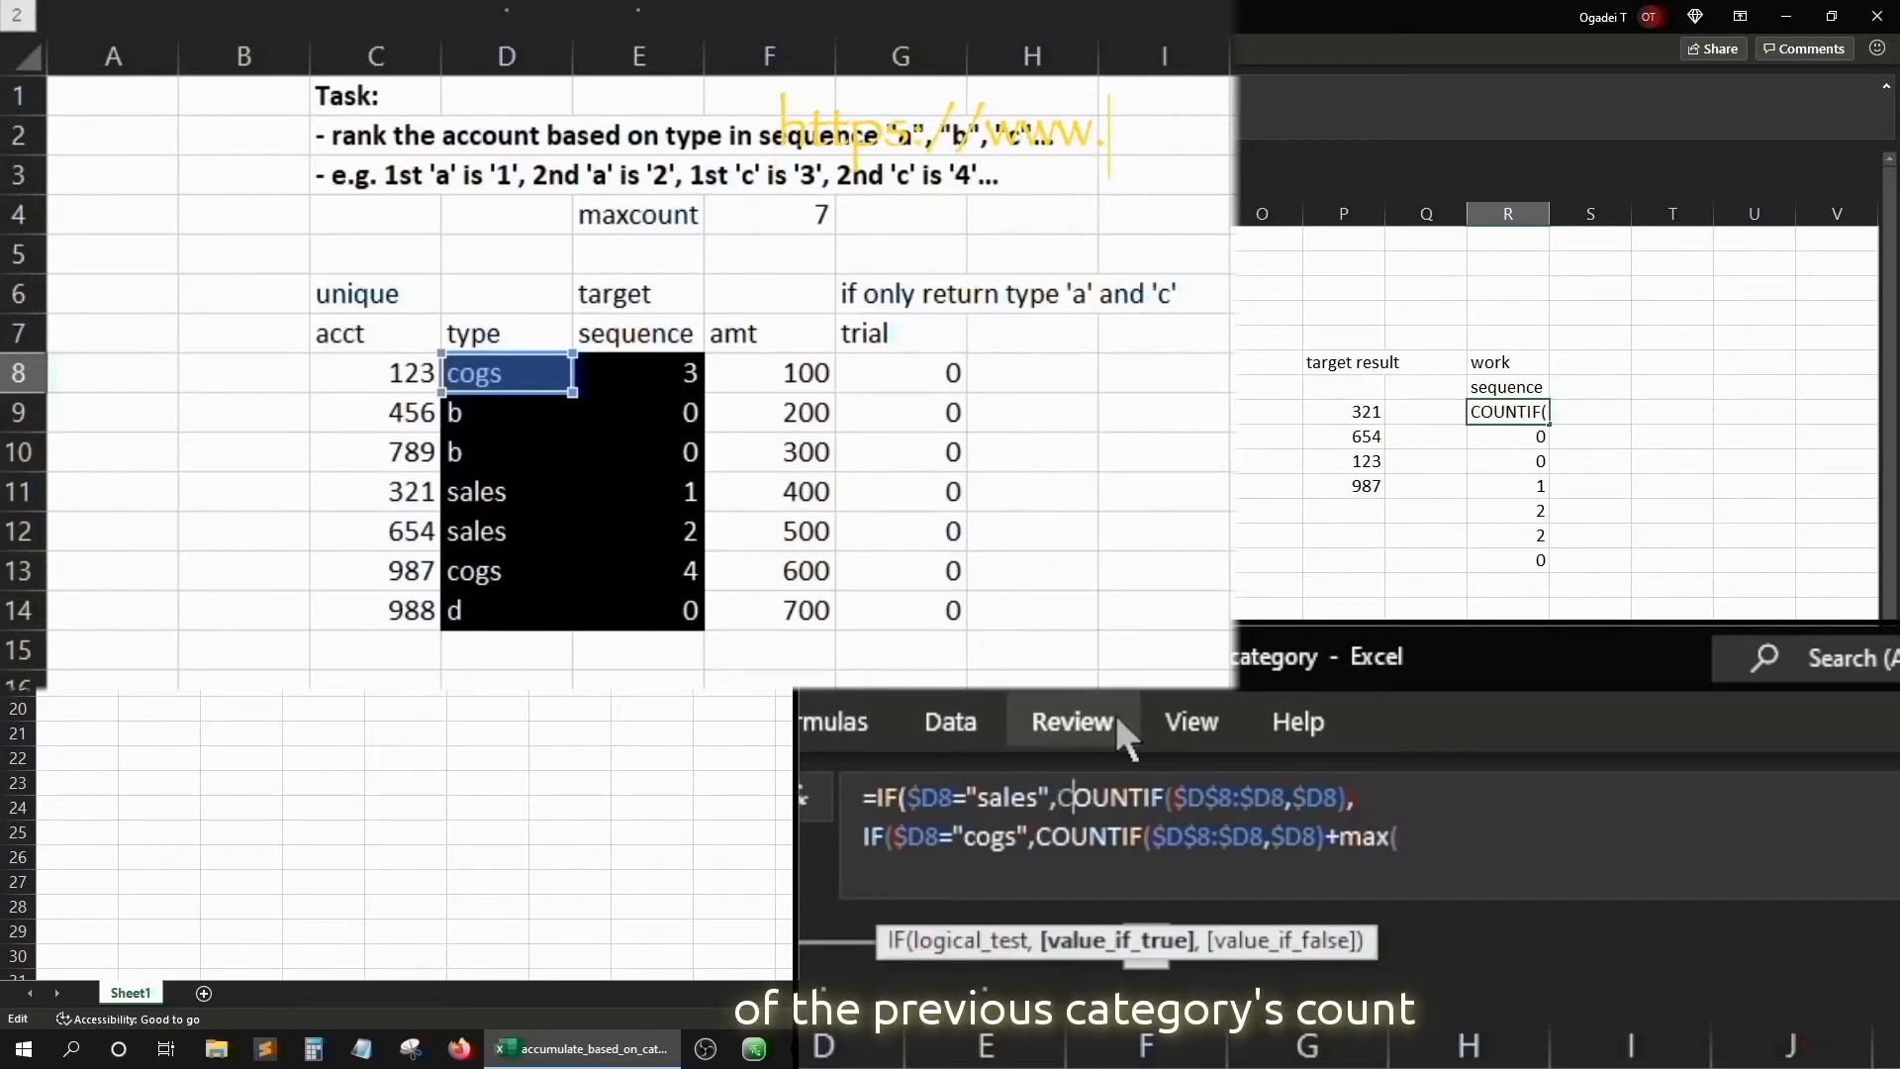
key(shift+End)
key(shift+Left)
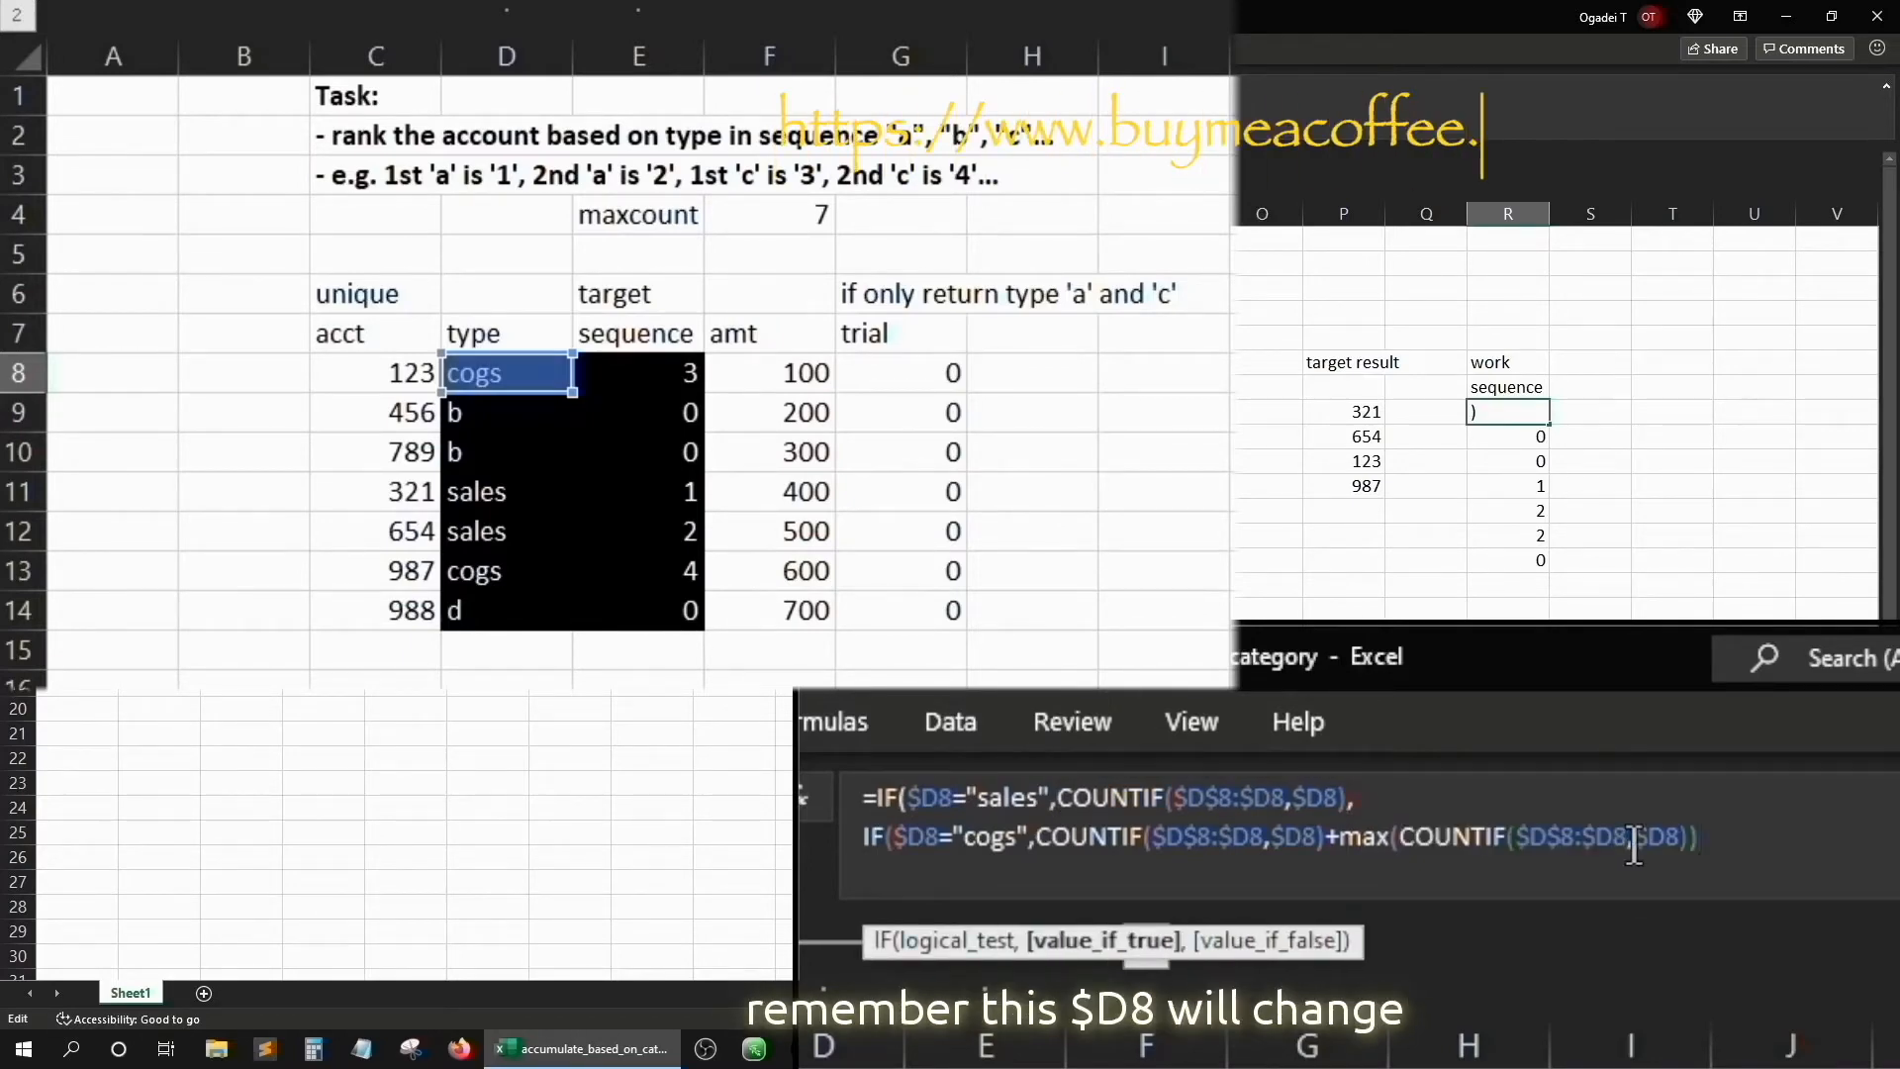
Try ending the COUNTIF range inside MAX at $D14 as a fixed row reference
click(1633, 842)
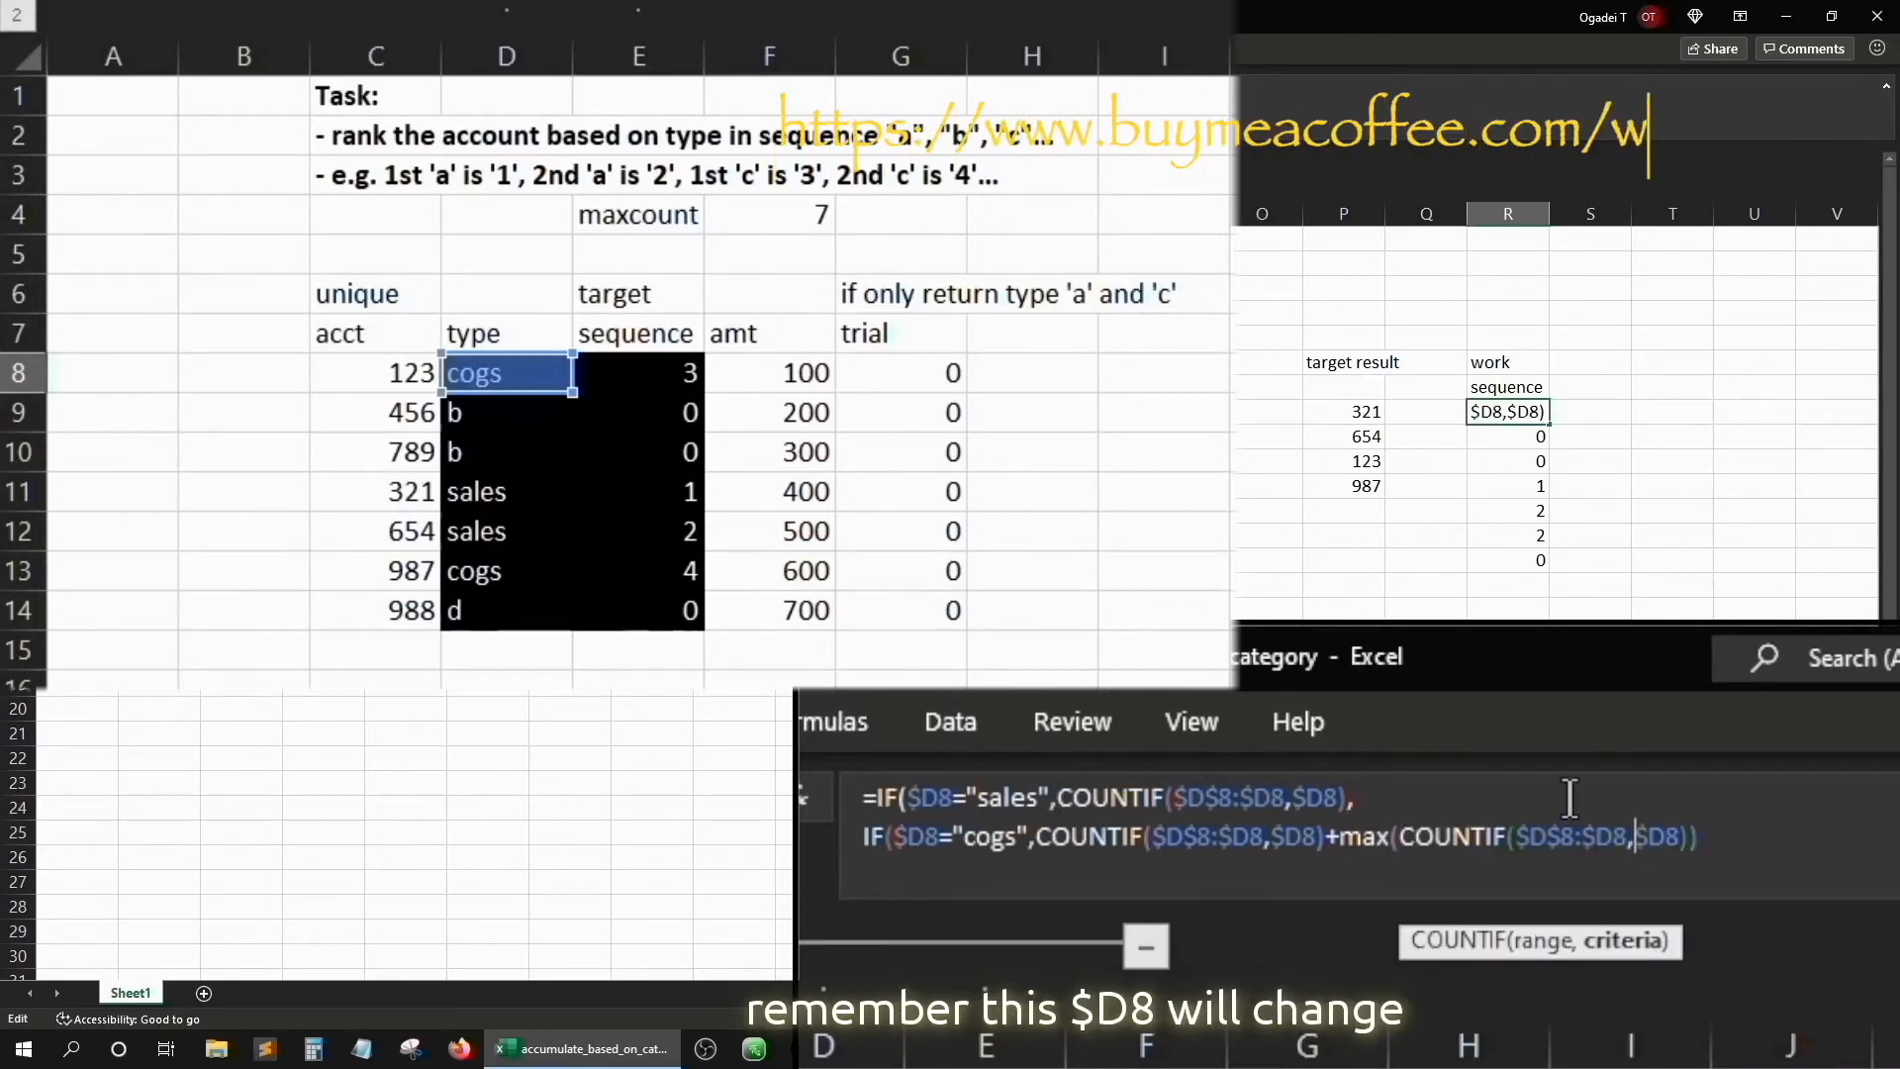
click(1629, 836)
key(BackSpace)
text(14)
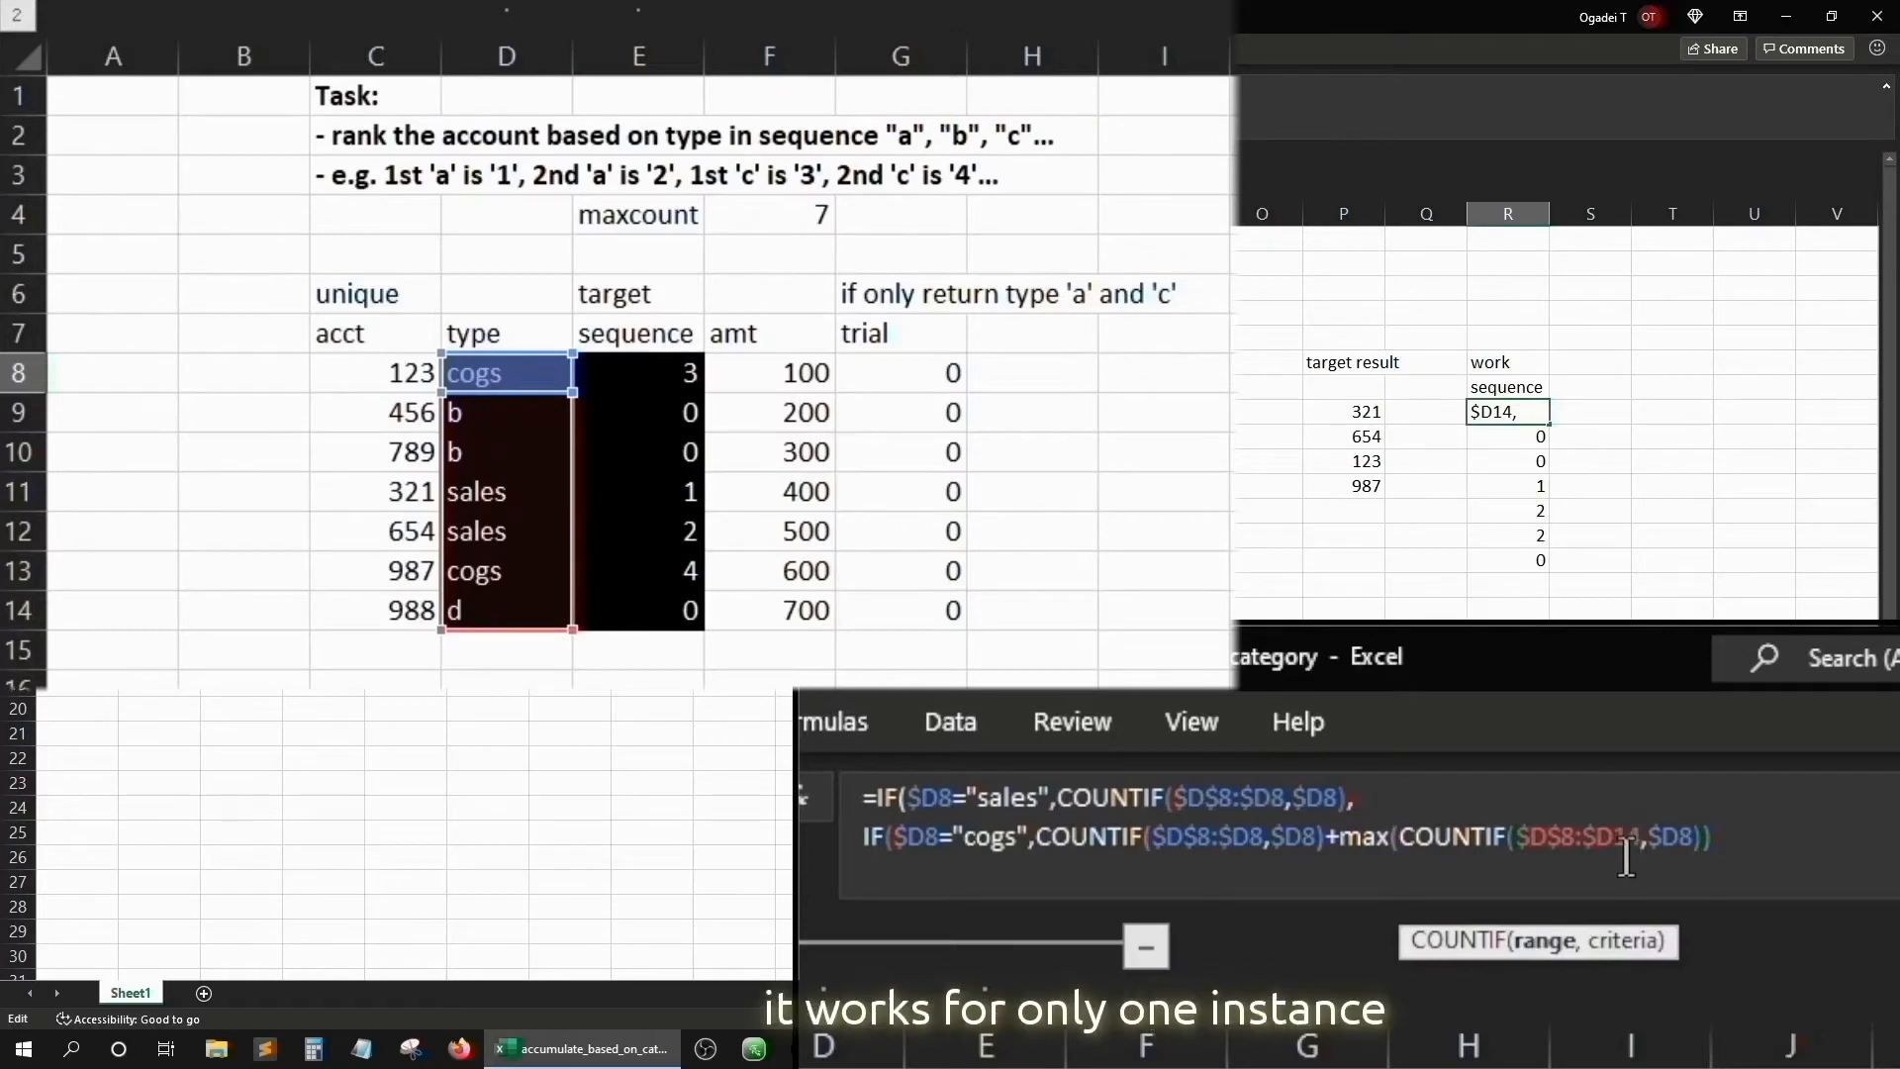
text($)
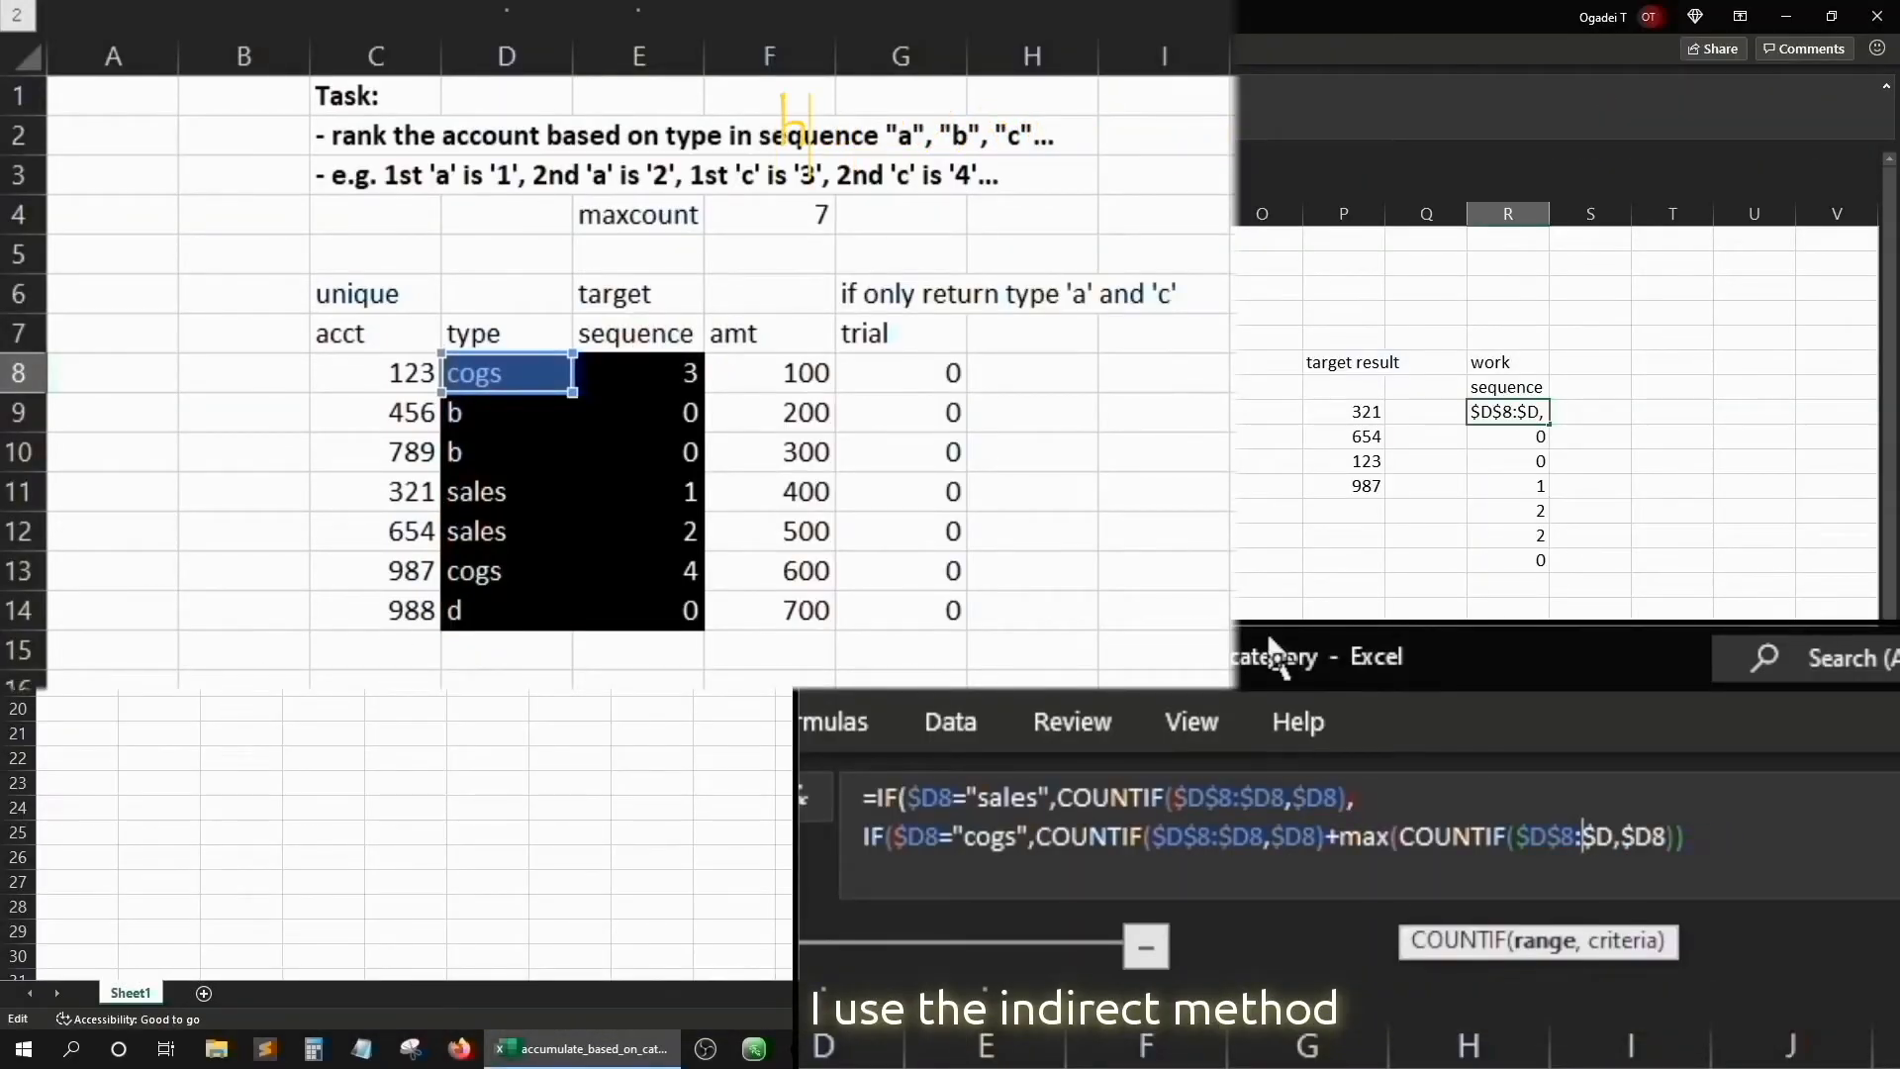
Build the end of the COUNTIF range inside MAX as "$D"&(8+$F$4), using the maxcount cell
text(")
key(Right)
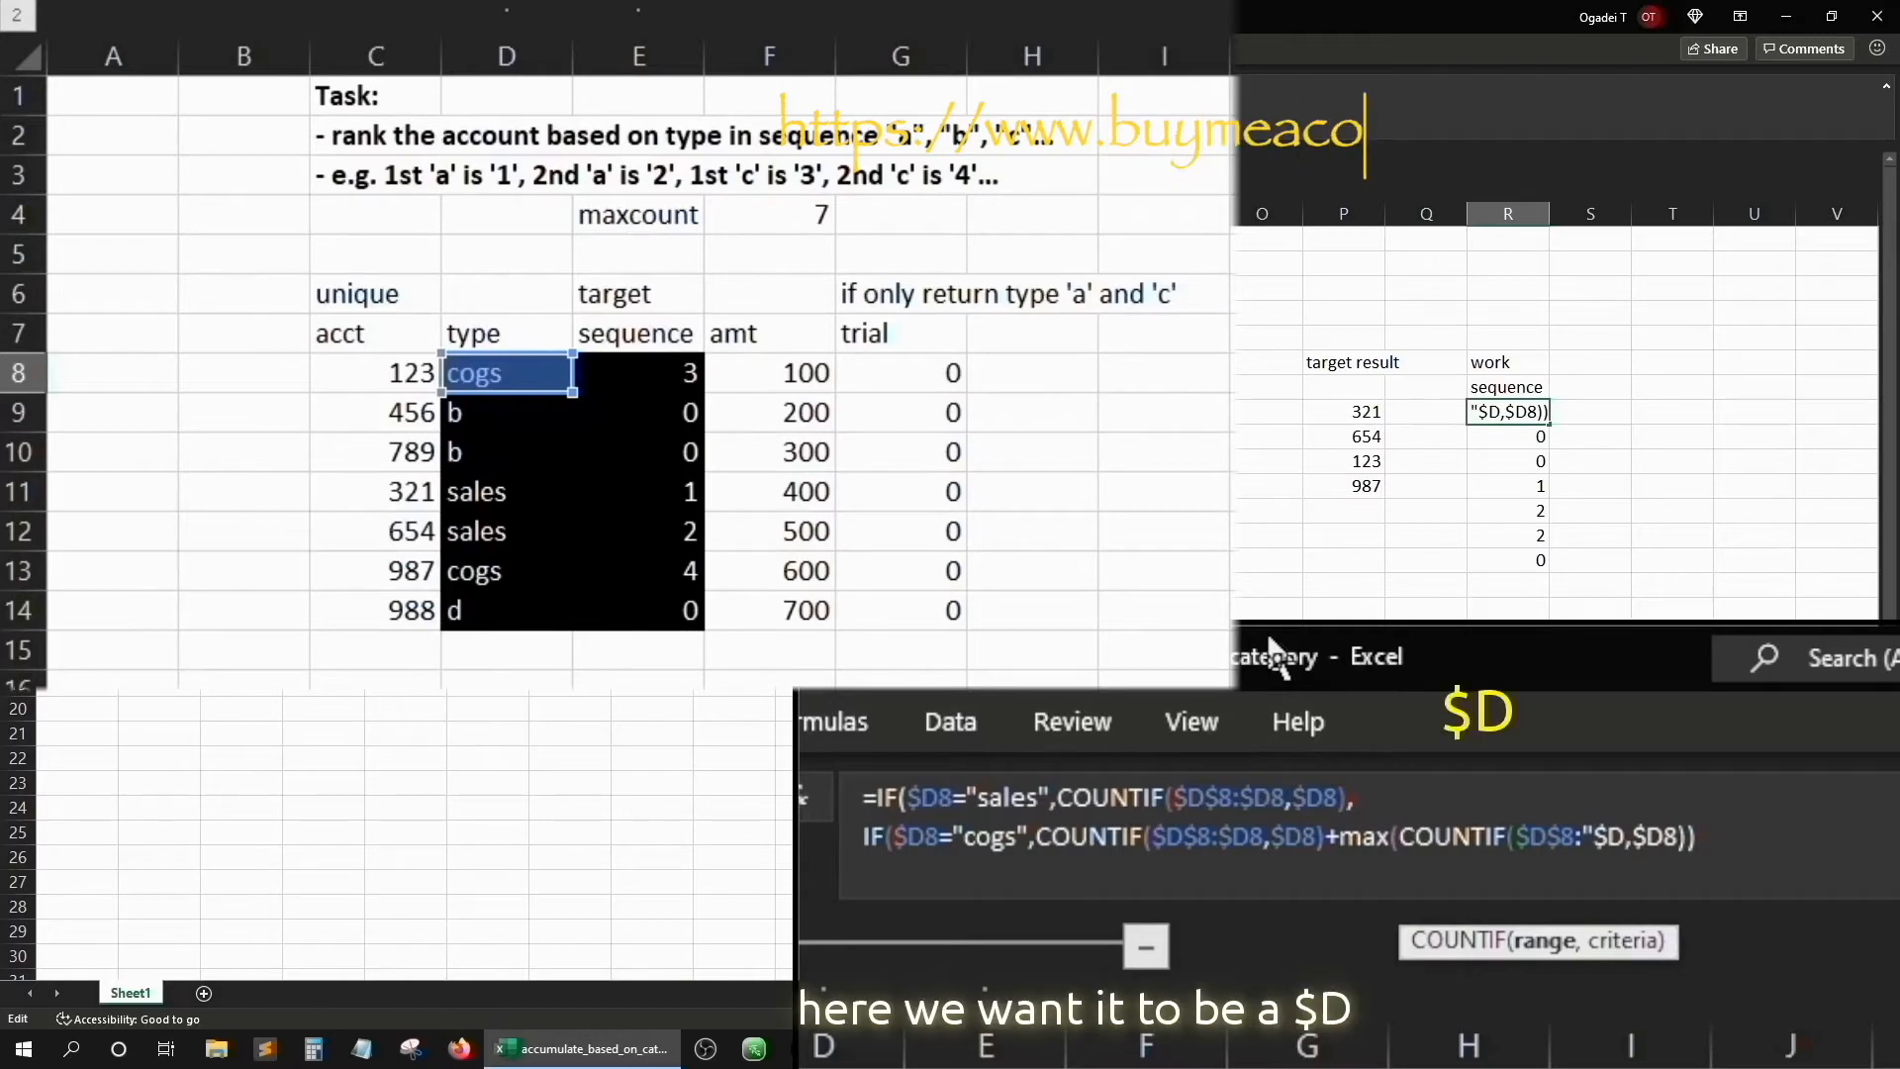
text(")
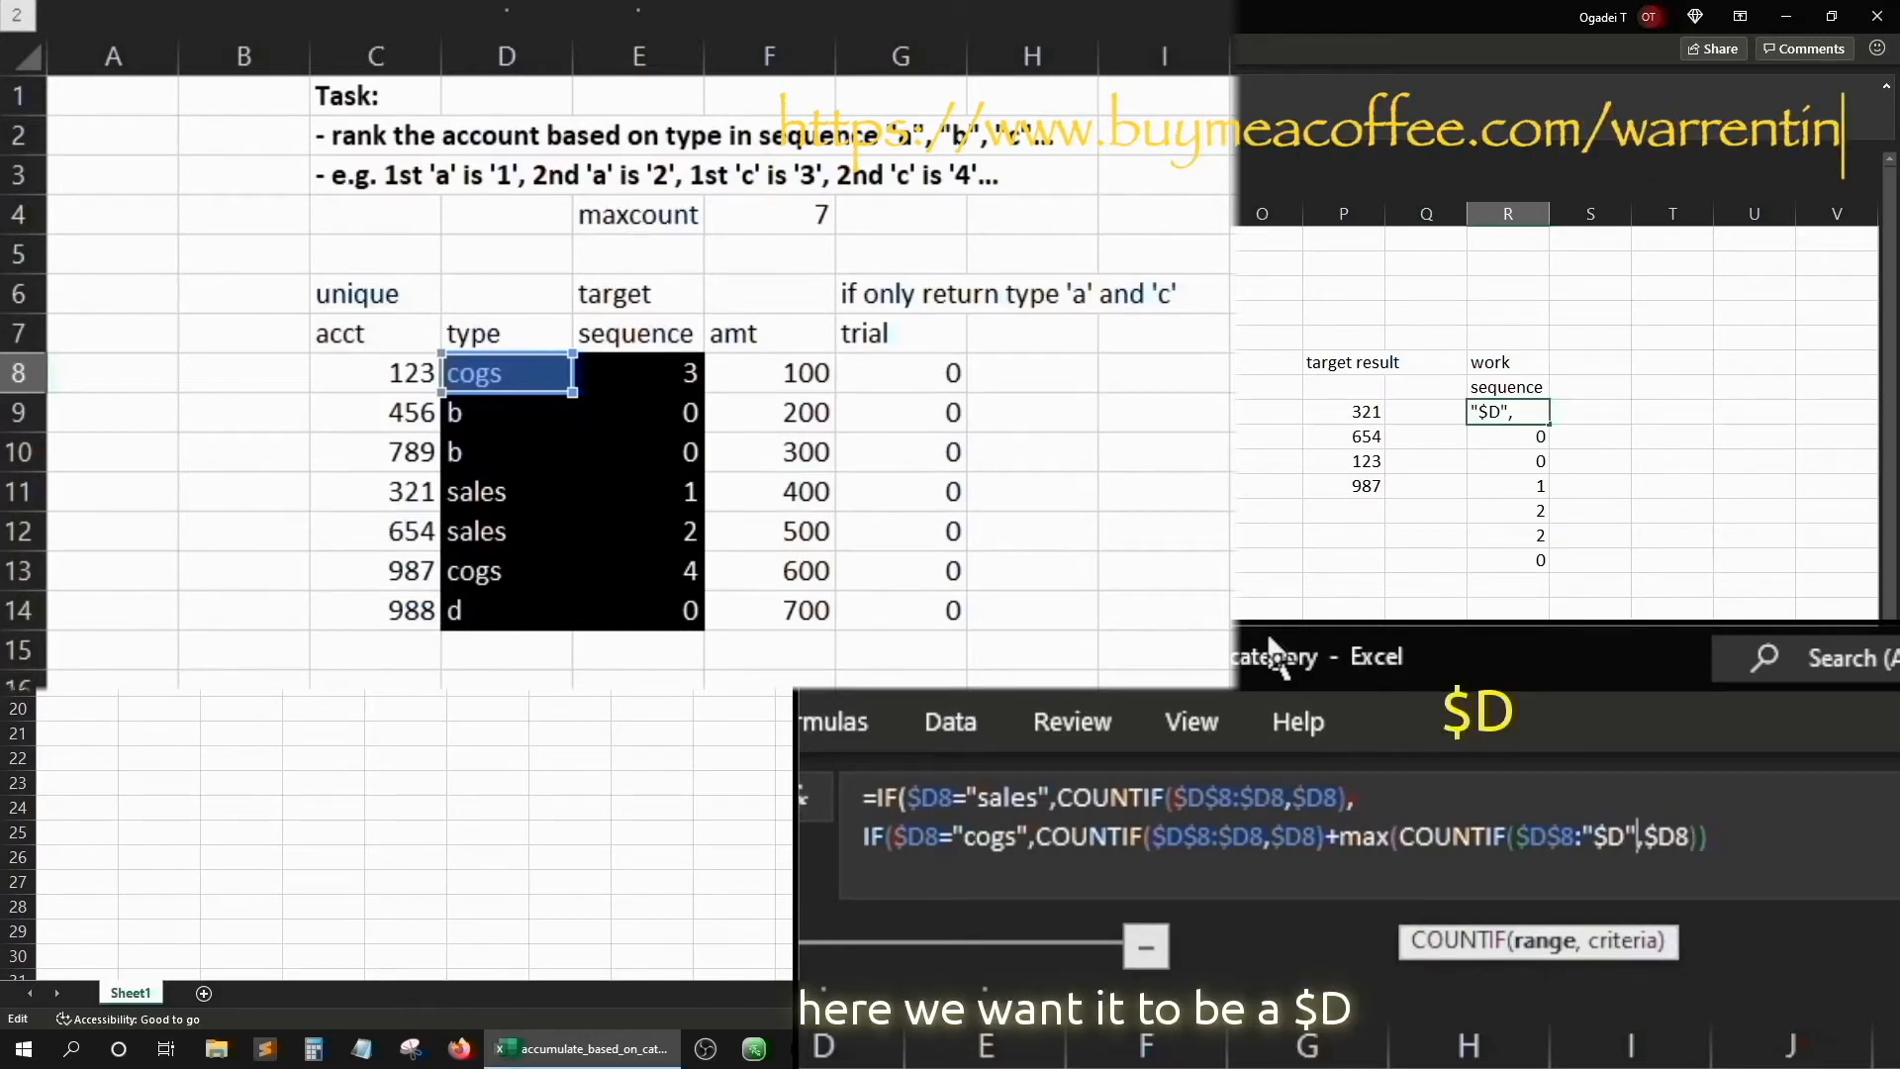
text(&)
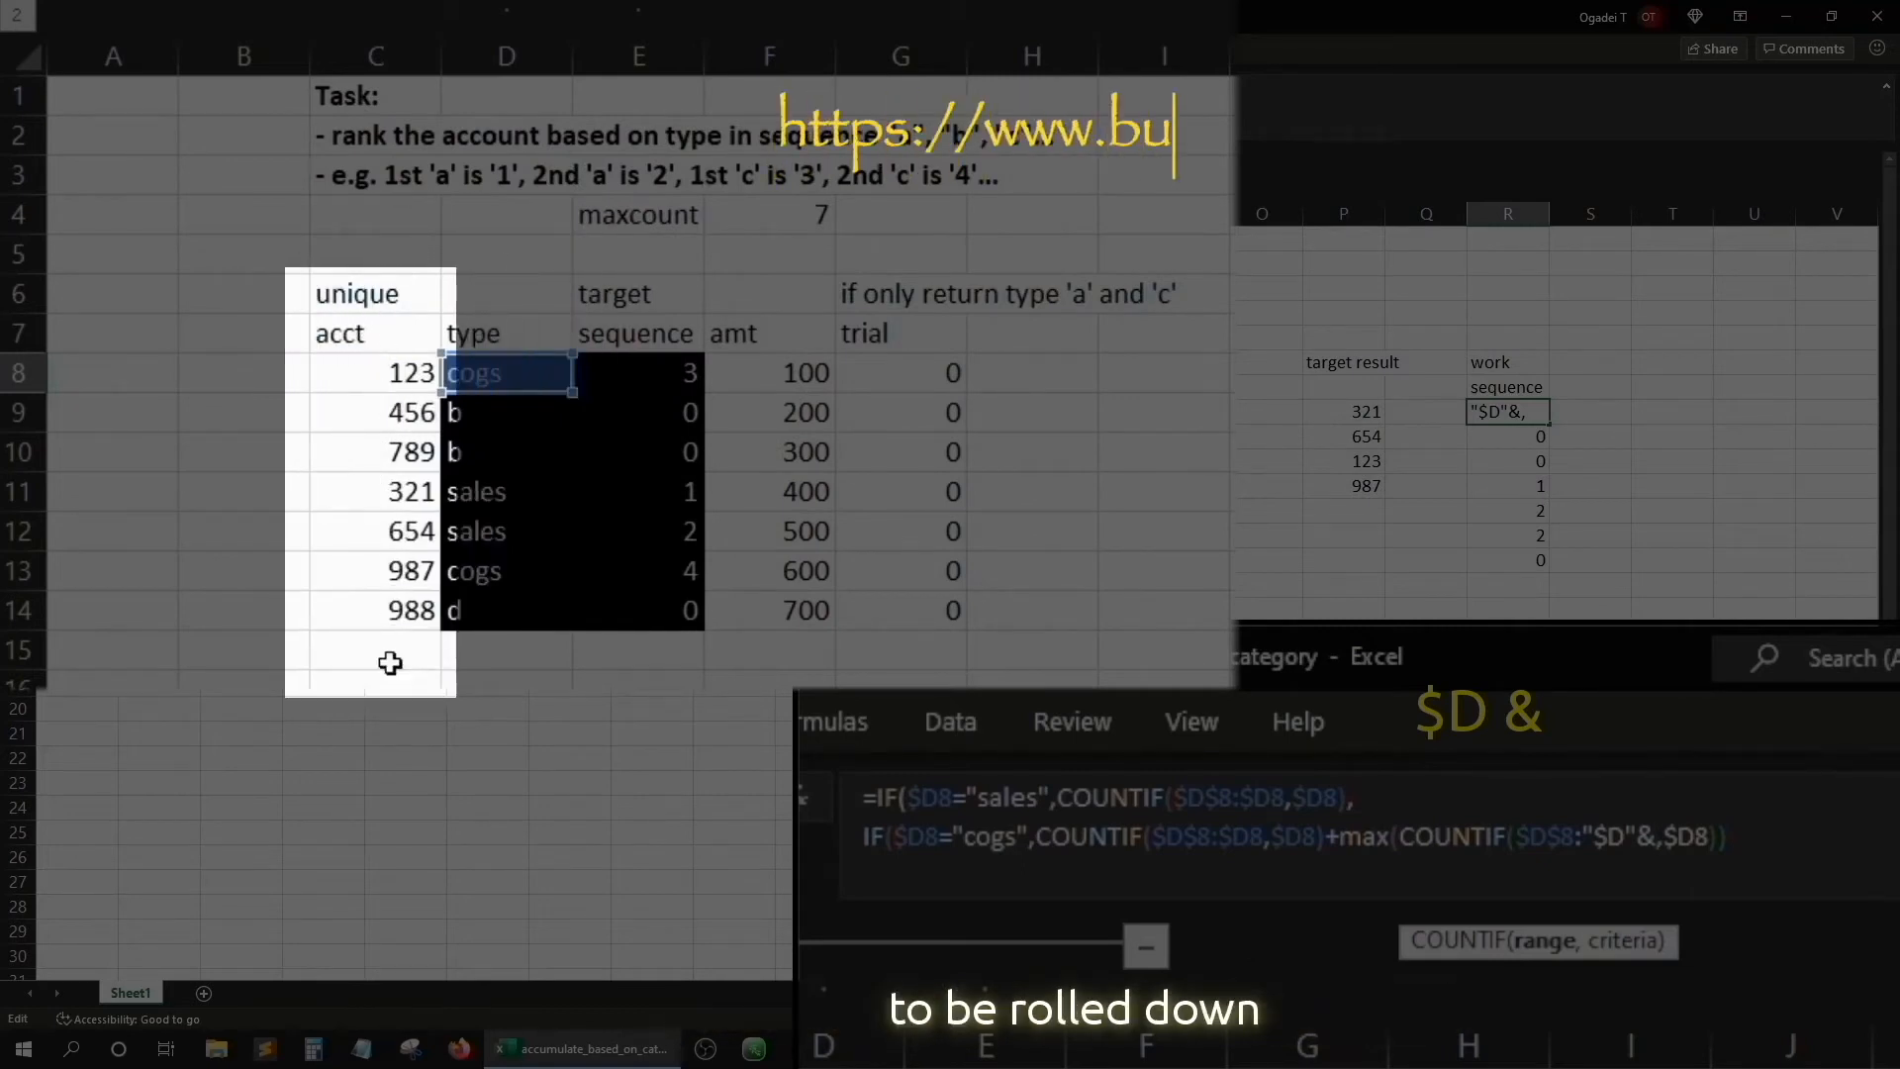
text(()8)
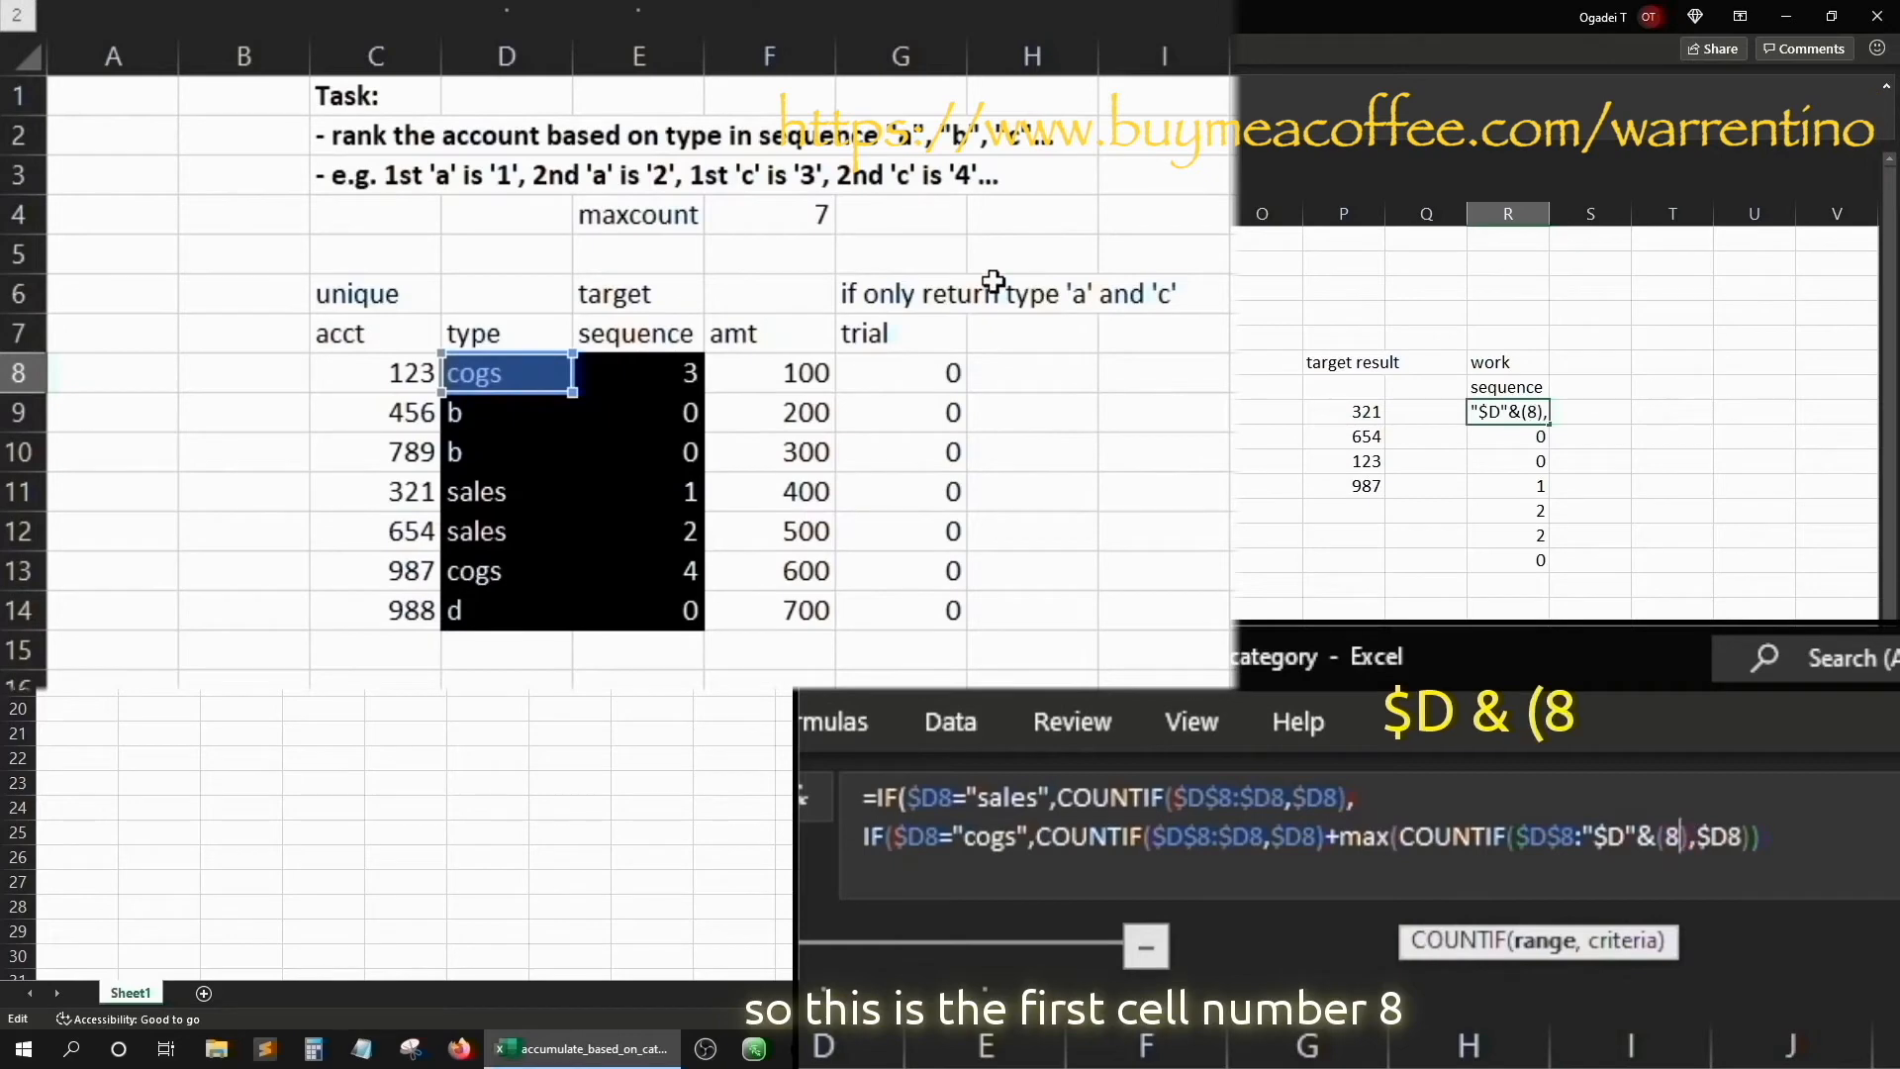
text(+)
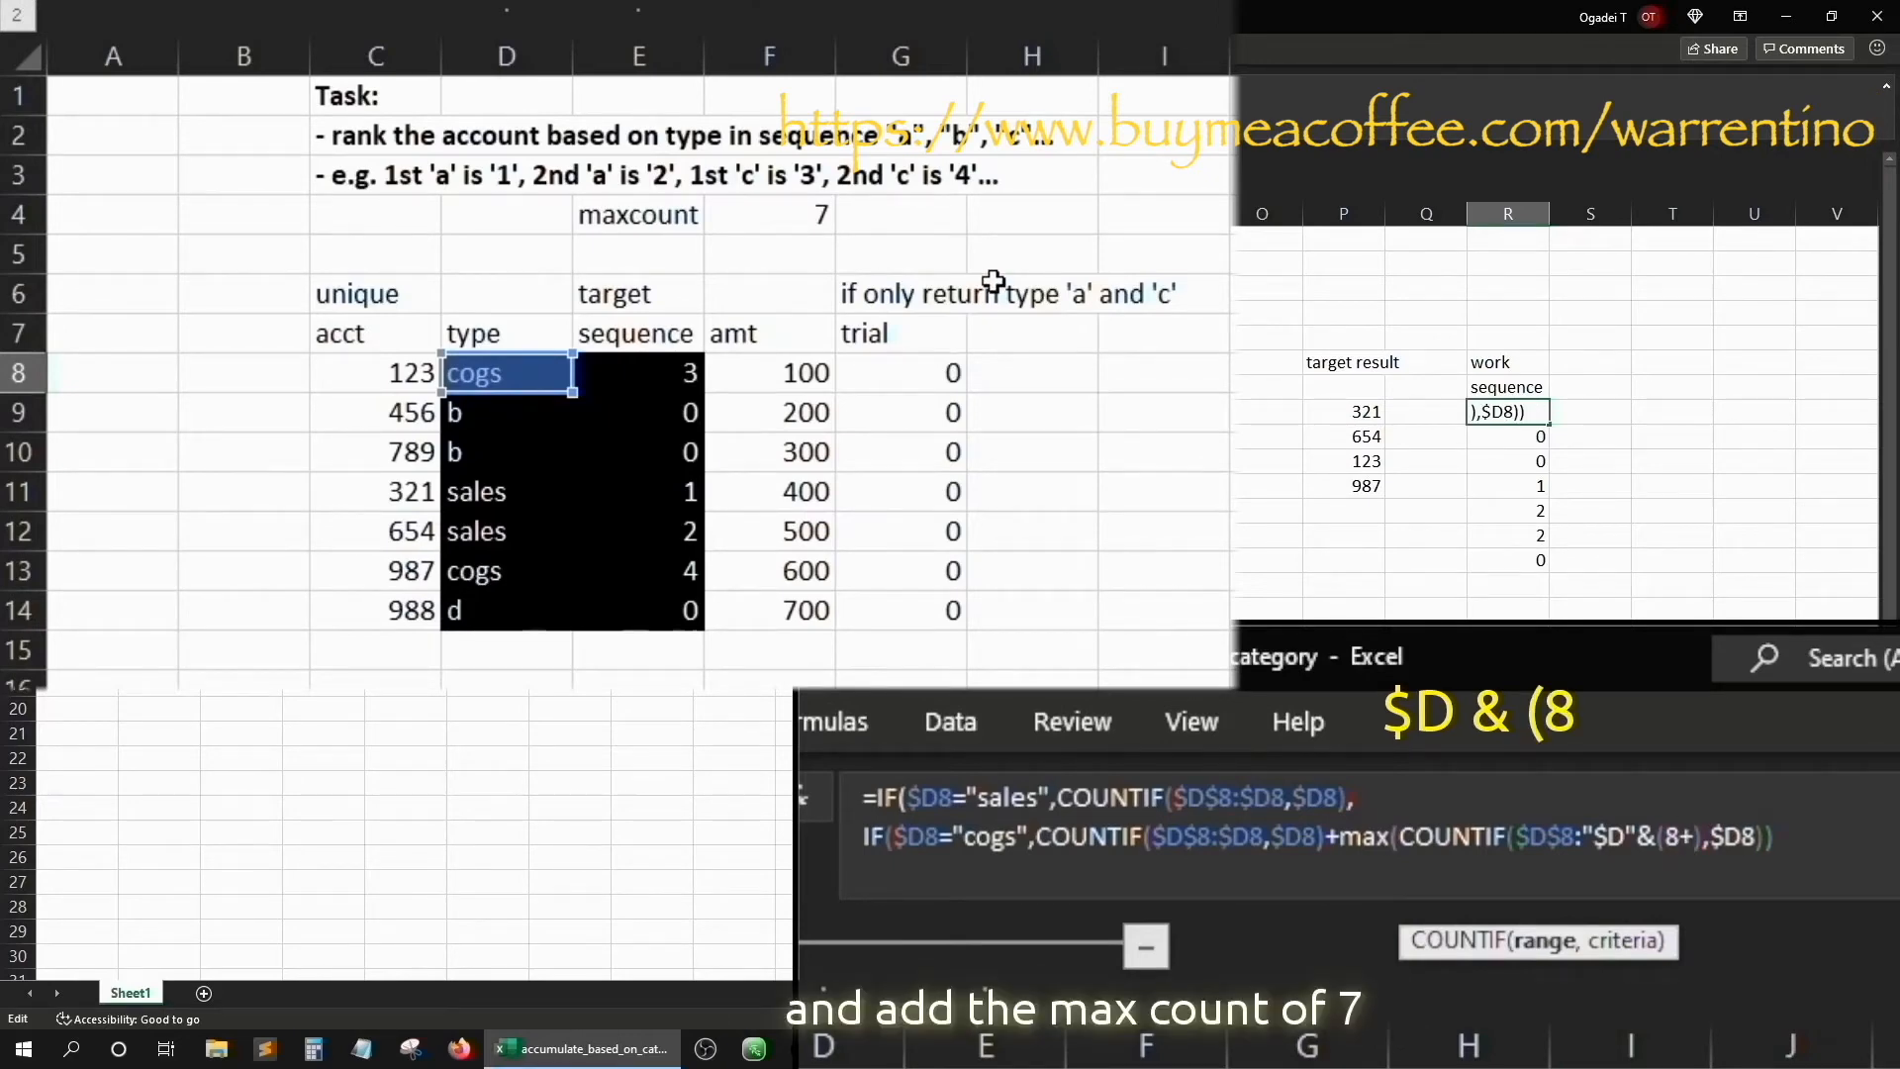
click(815, 216)
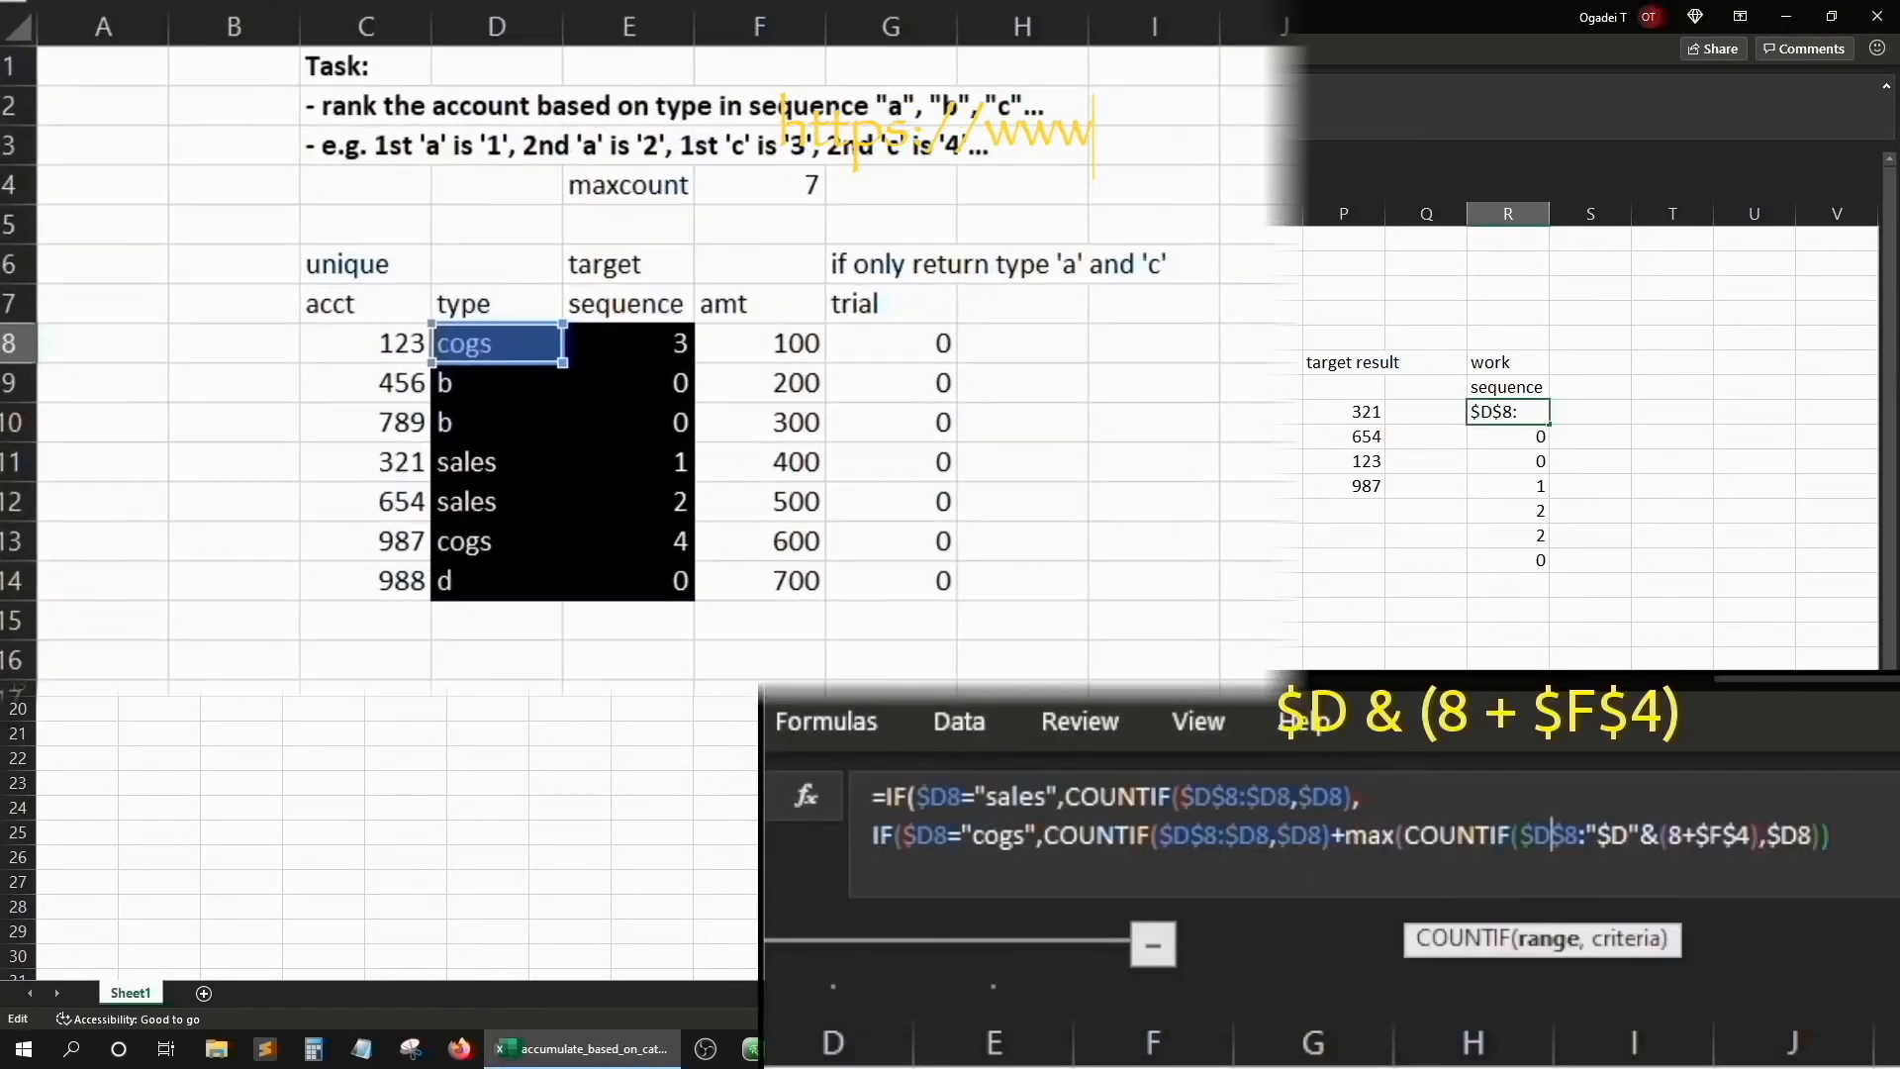
Examine the "$D"&(8+$F$4) expression that forms the end of the COUNTIF range inside MAX
key(Right)
key(Left)
key(Left)
key(Left)
key(Left)
key(Left)
key(Left)
key(Left)
key(Left)
key(Left)
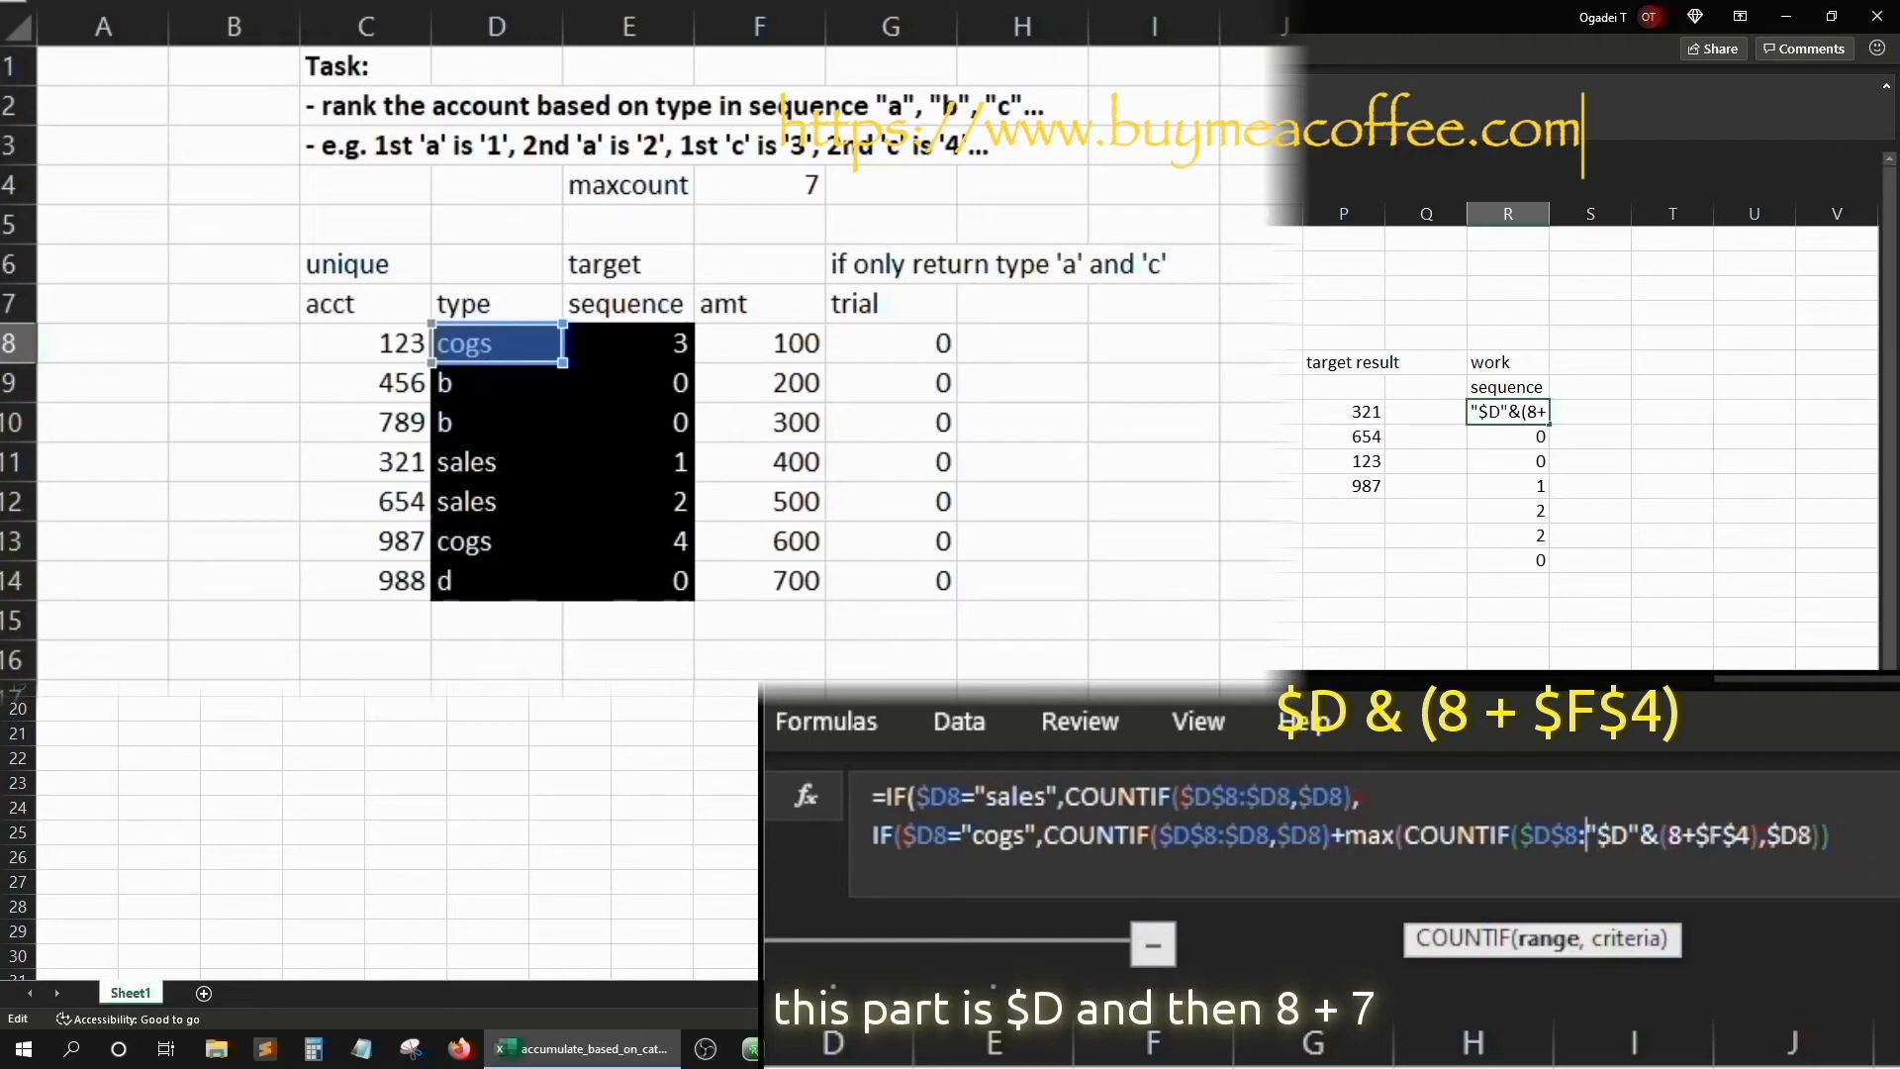
key(shift+Right)
key(shift+Right)
key(shift+Right)
key(shift+Right)
key(shift+Right)
key(shift+Right)
key(shift+Right)
key(shift+Right)
key(shift+Right)
key(shift+Right)
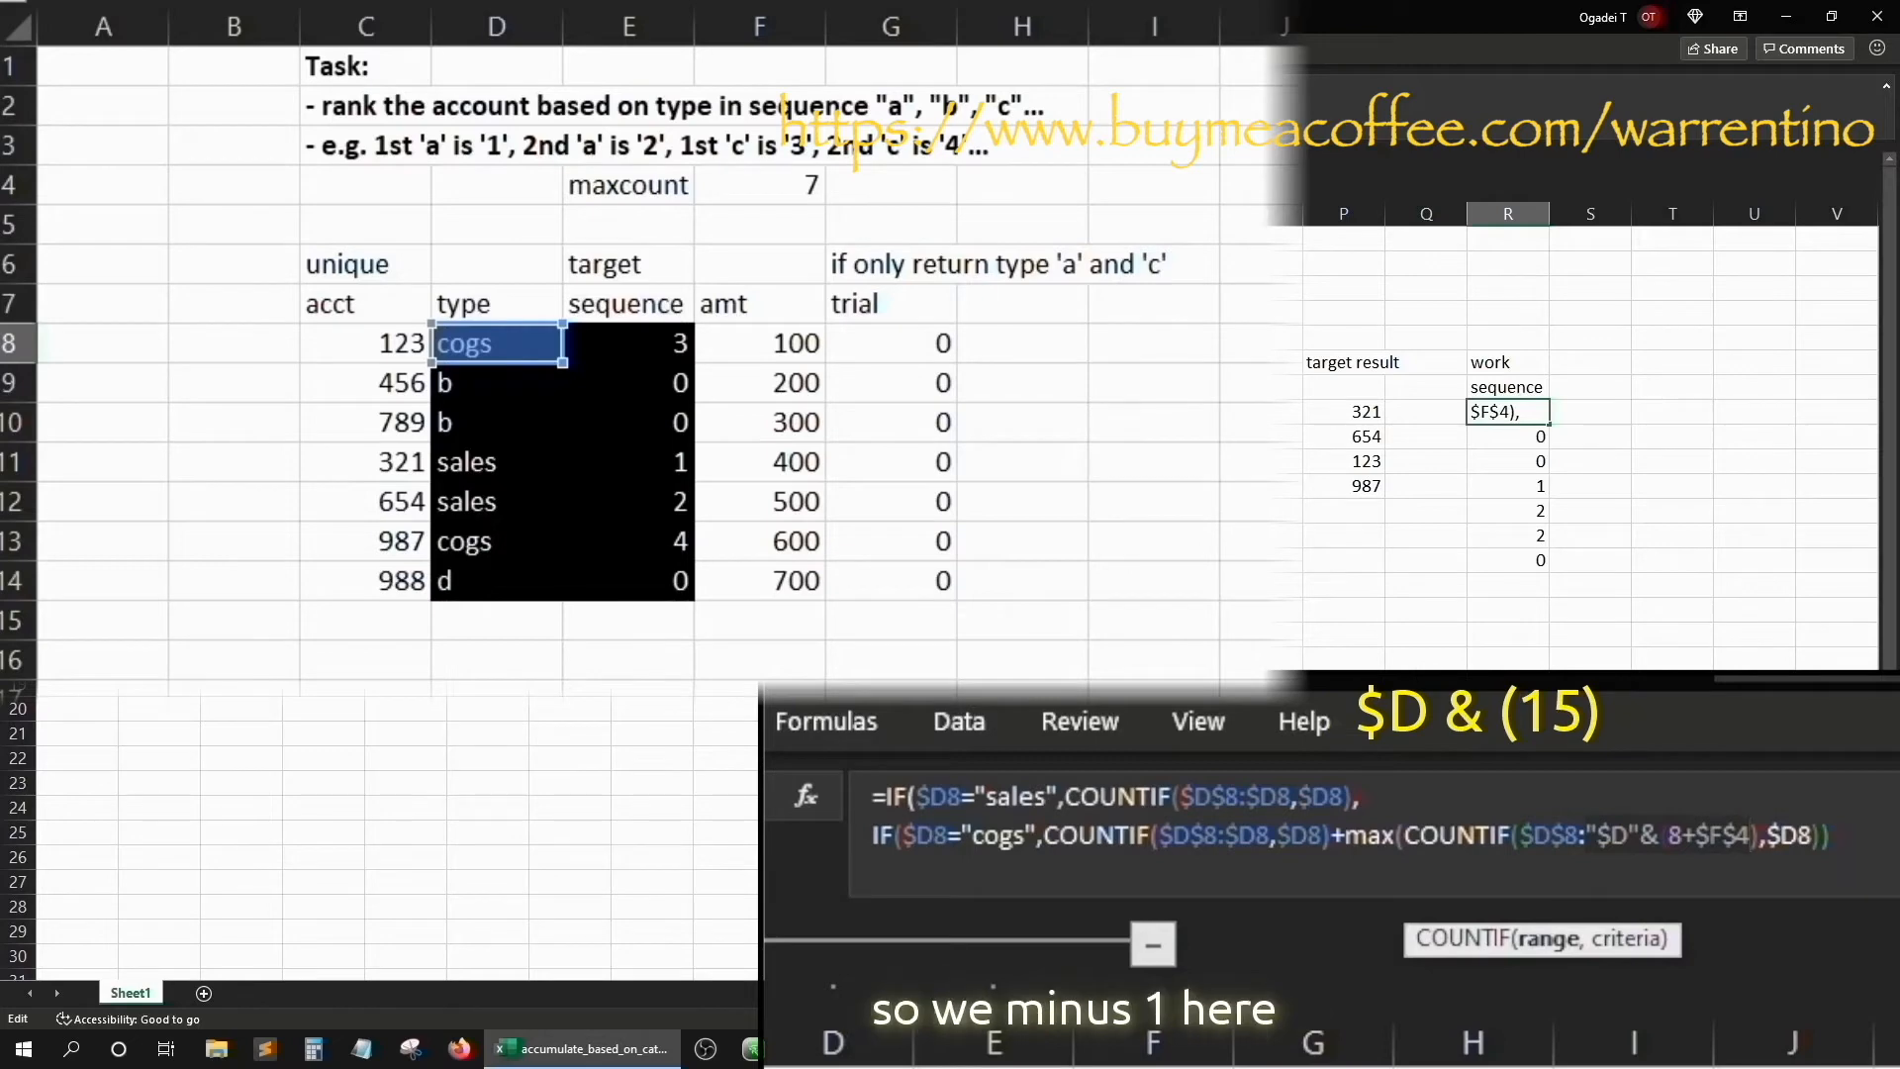
Subtract 1 inside the row calculation so that it reads (8+$F$4-1)
key(Left)
text(()
key(Right)
key(Right)
key(Right)
key(Right)
key(Right)
key(Right)
key(Right)
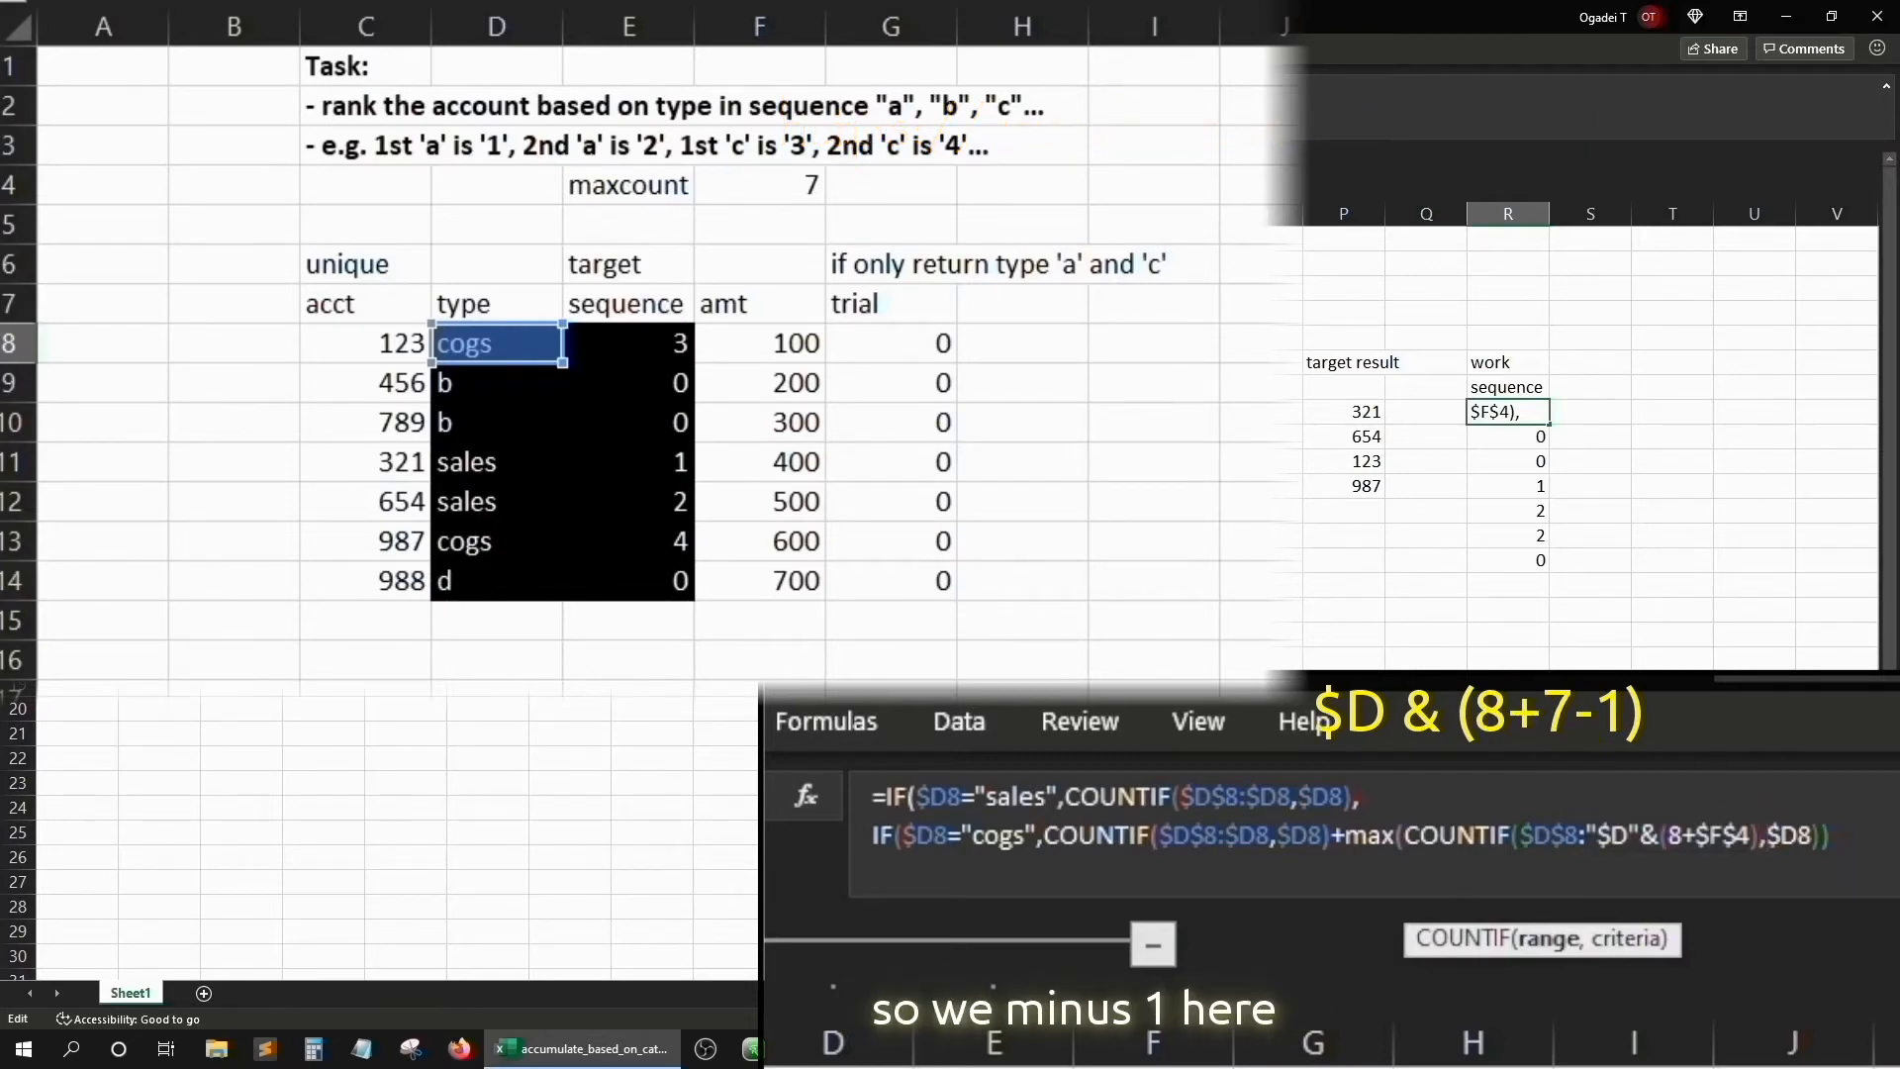
text(-)
Wrap "$D"&(8+$F$4-1) in an INDIRECT function within the COUNTIF range
key(Left)
key(Left)
key(Left)
key(Left)
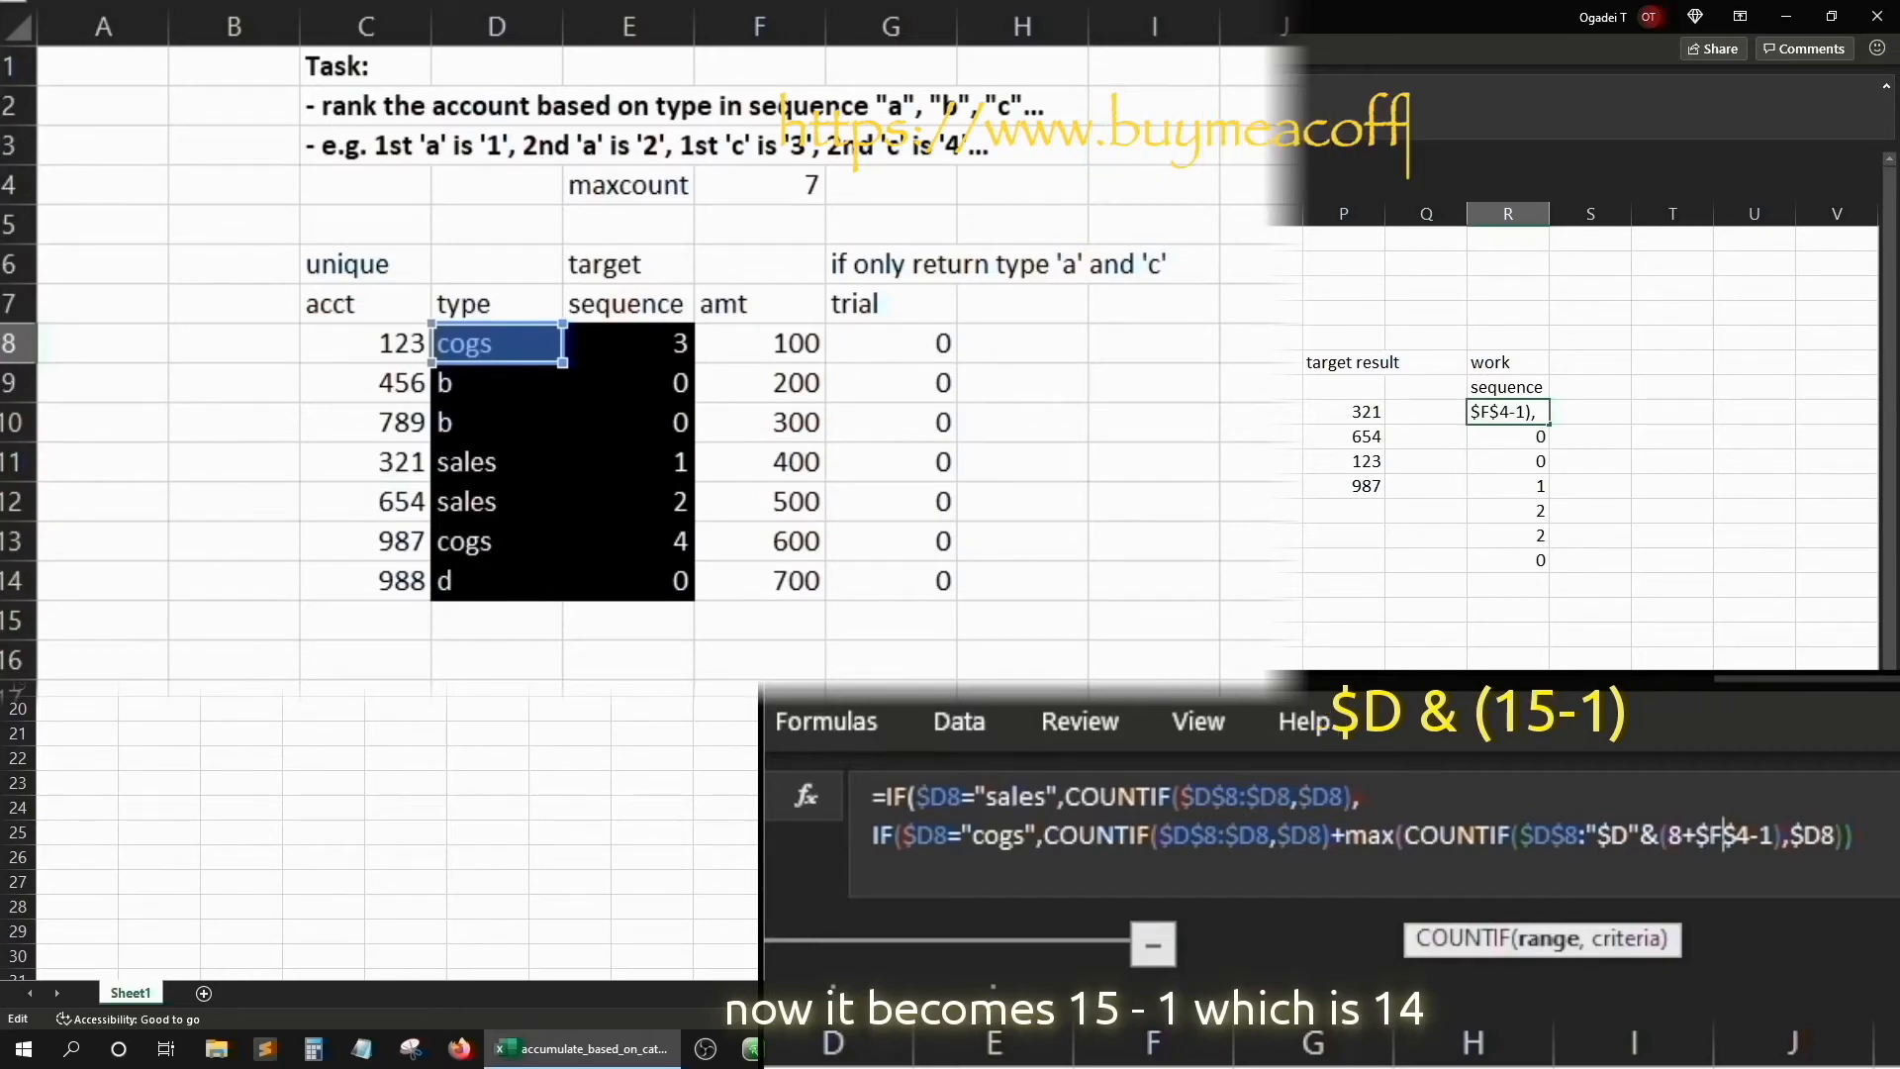
key(Left)
key(Left)
key(Left)
key(Left)
key(Left)
key(Left)
key(Left)
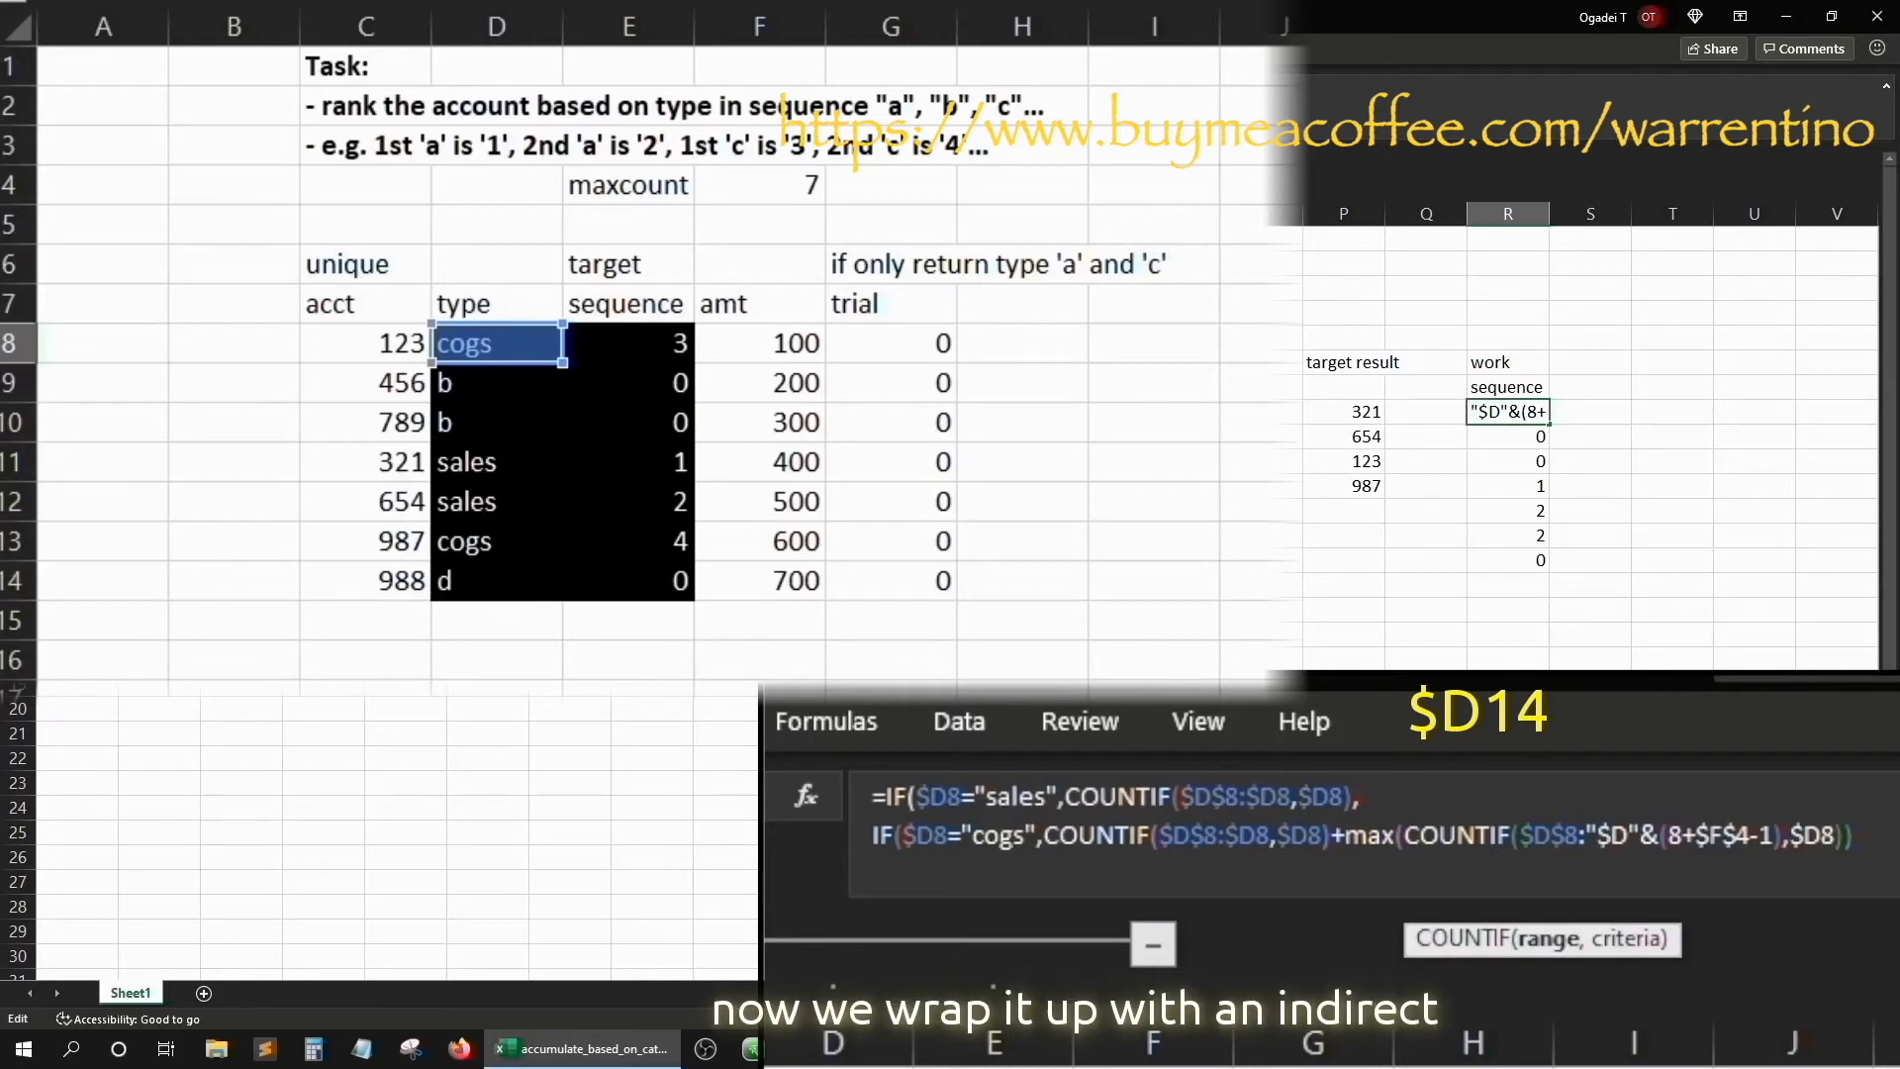
text(indirect()
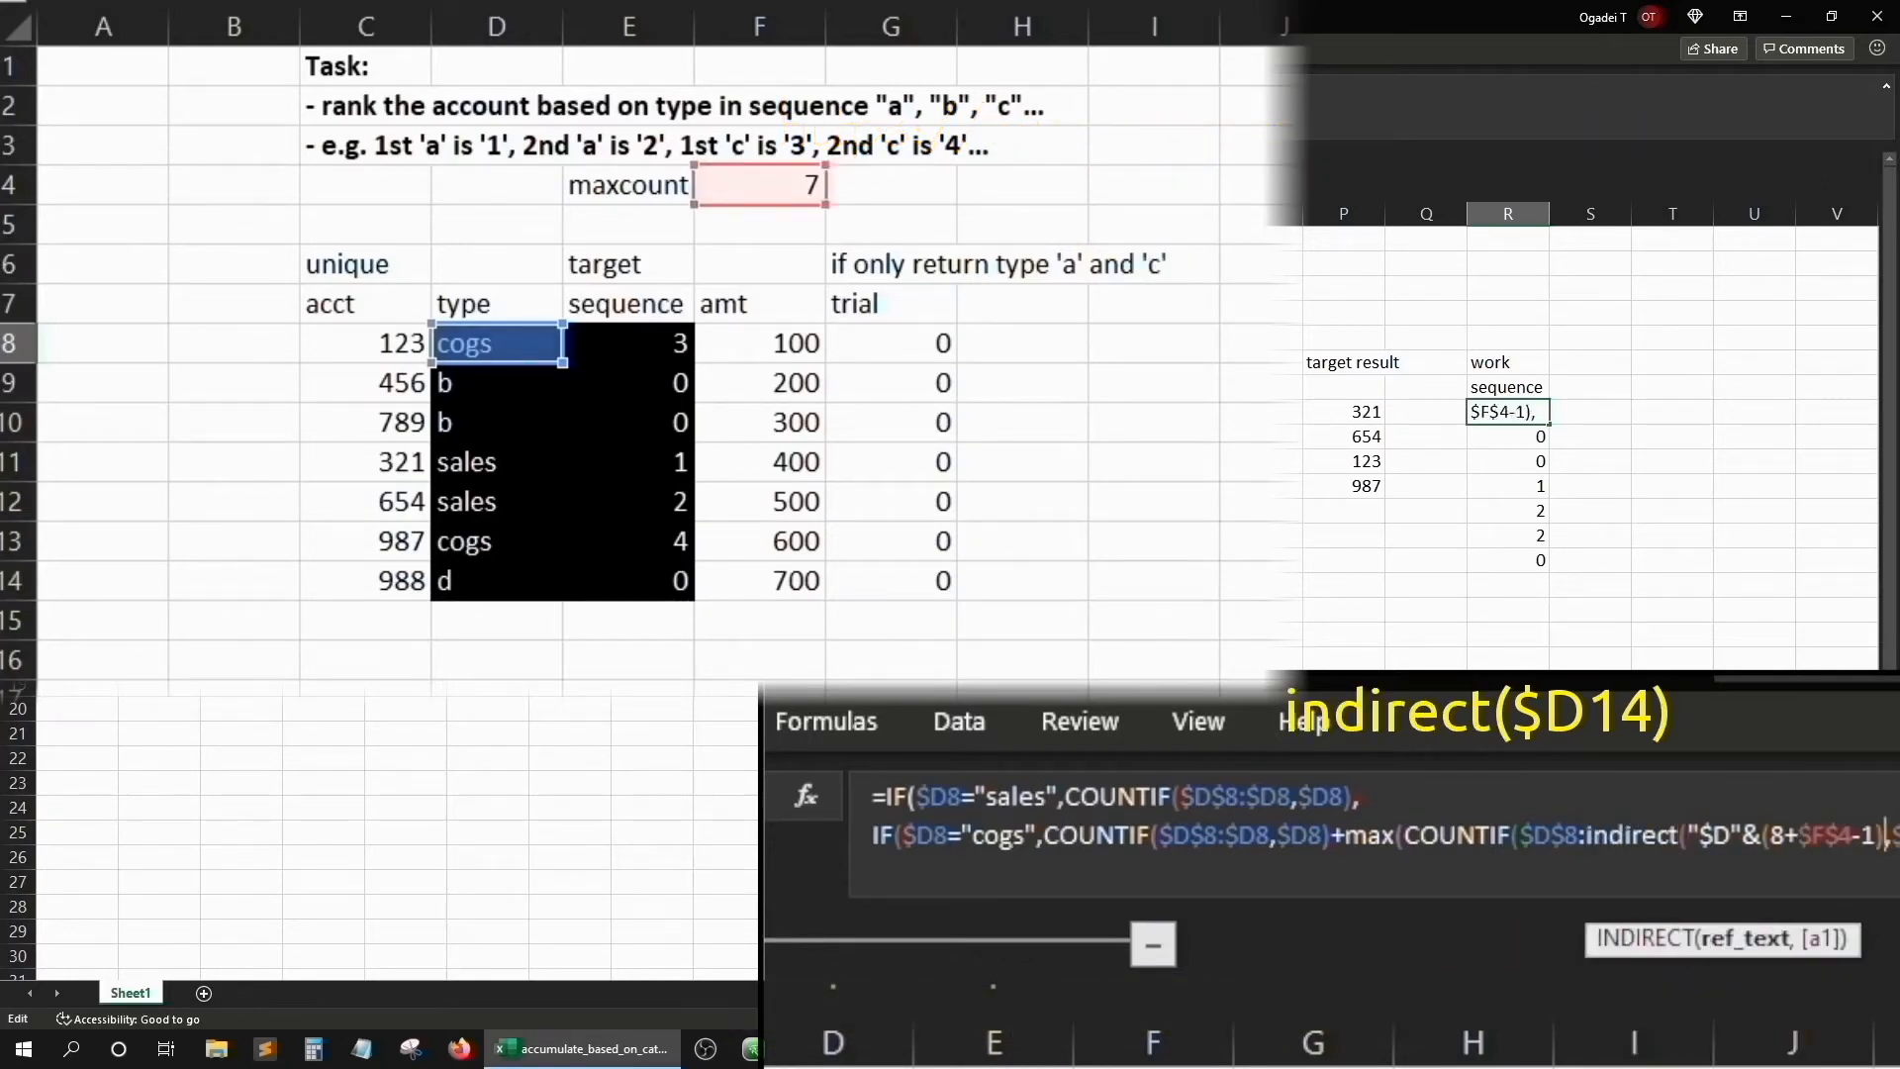
text())
Finish the R8 formula with 0 as the final false result on a third line and fill it down through R14
key(End)
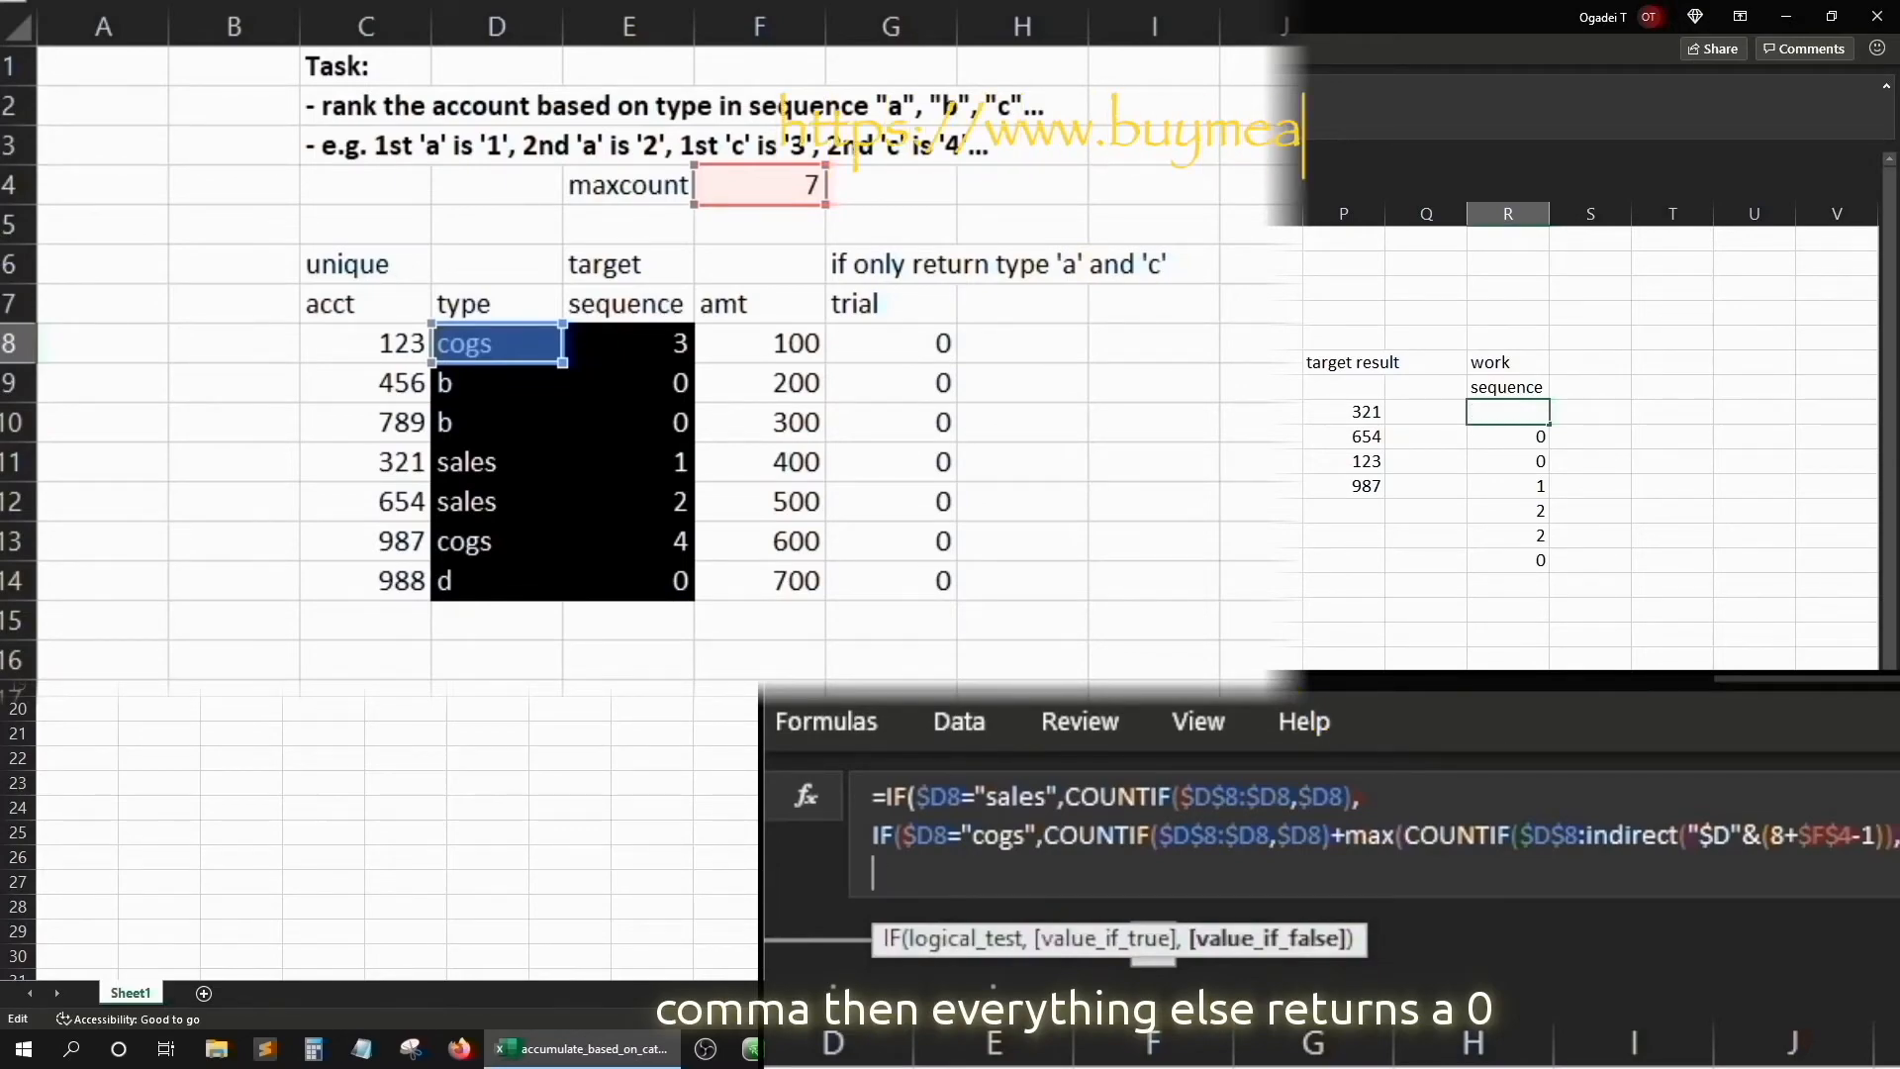
text(0)))
key(ctrl+Return)
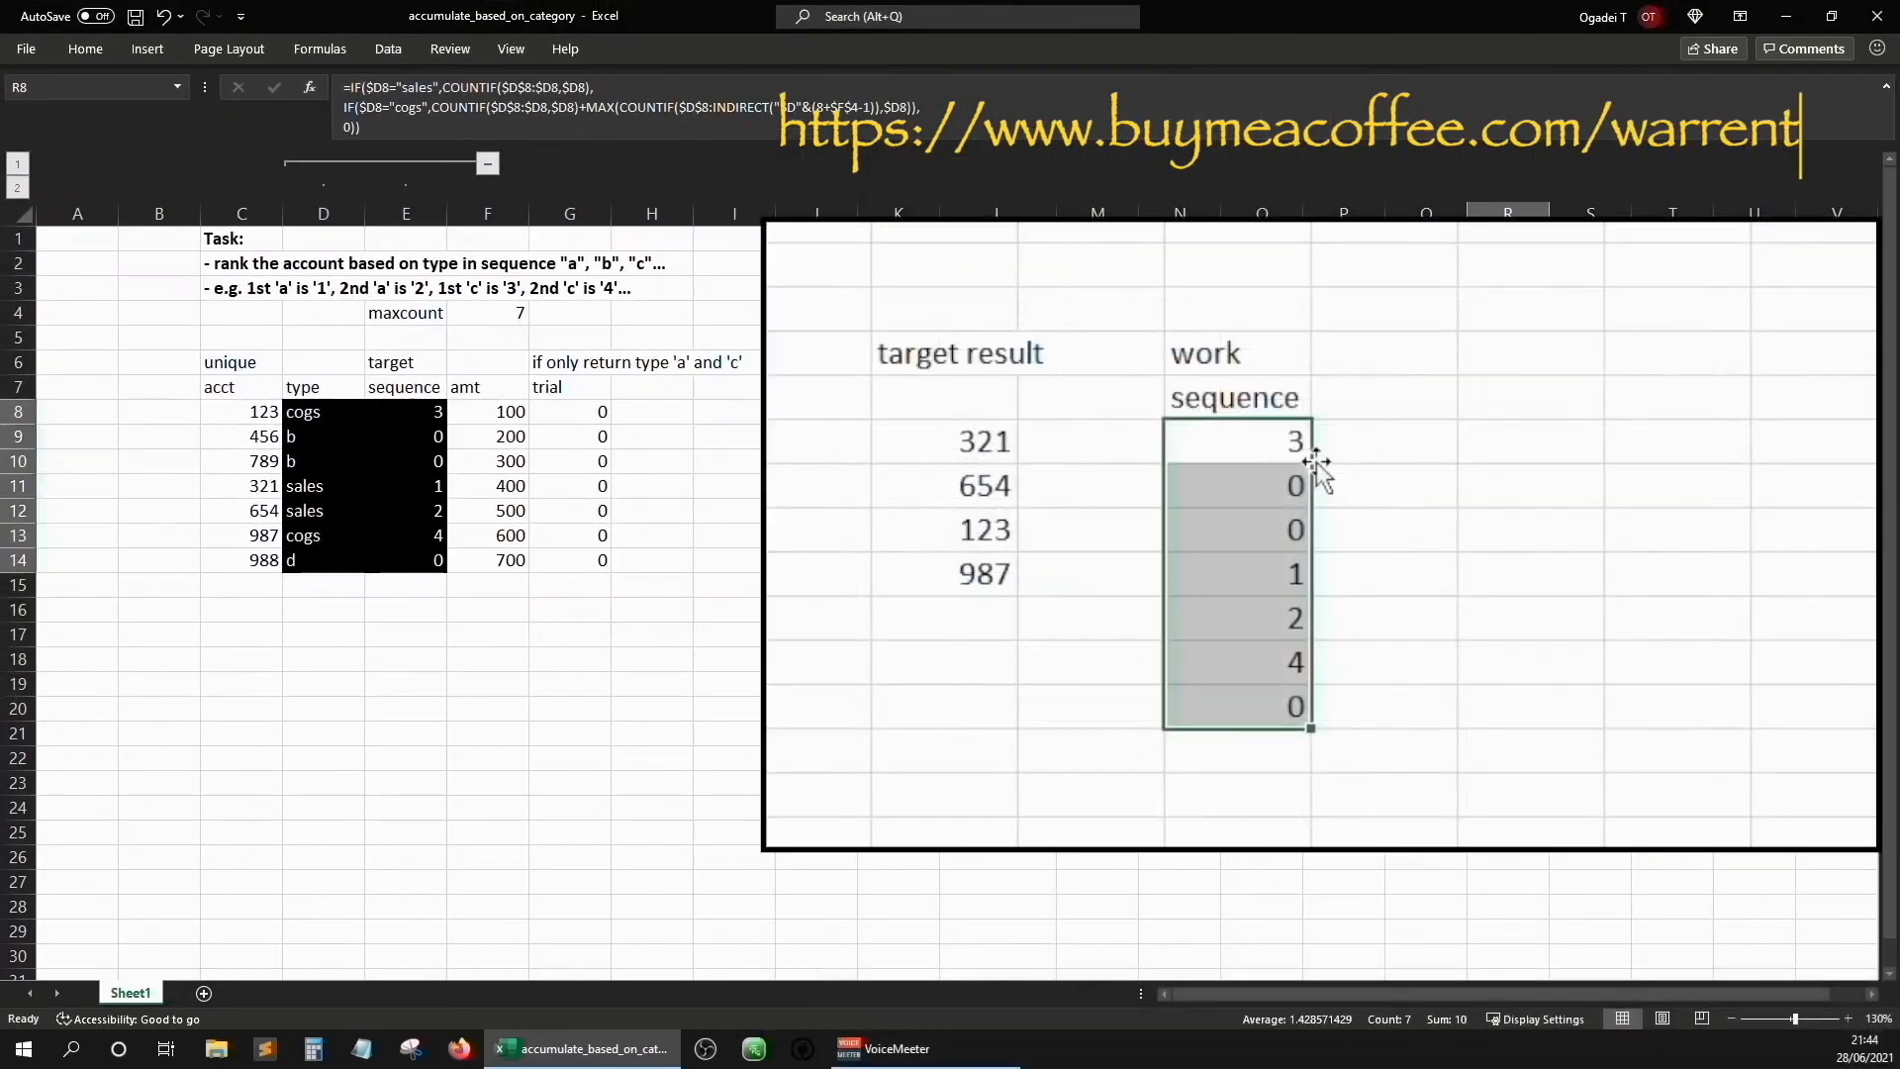
Check the R8 sequence number against the cogs account in row 8 and review the formula behind it
key(Down)
drag(1385, 450, 322, 416)
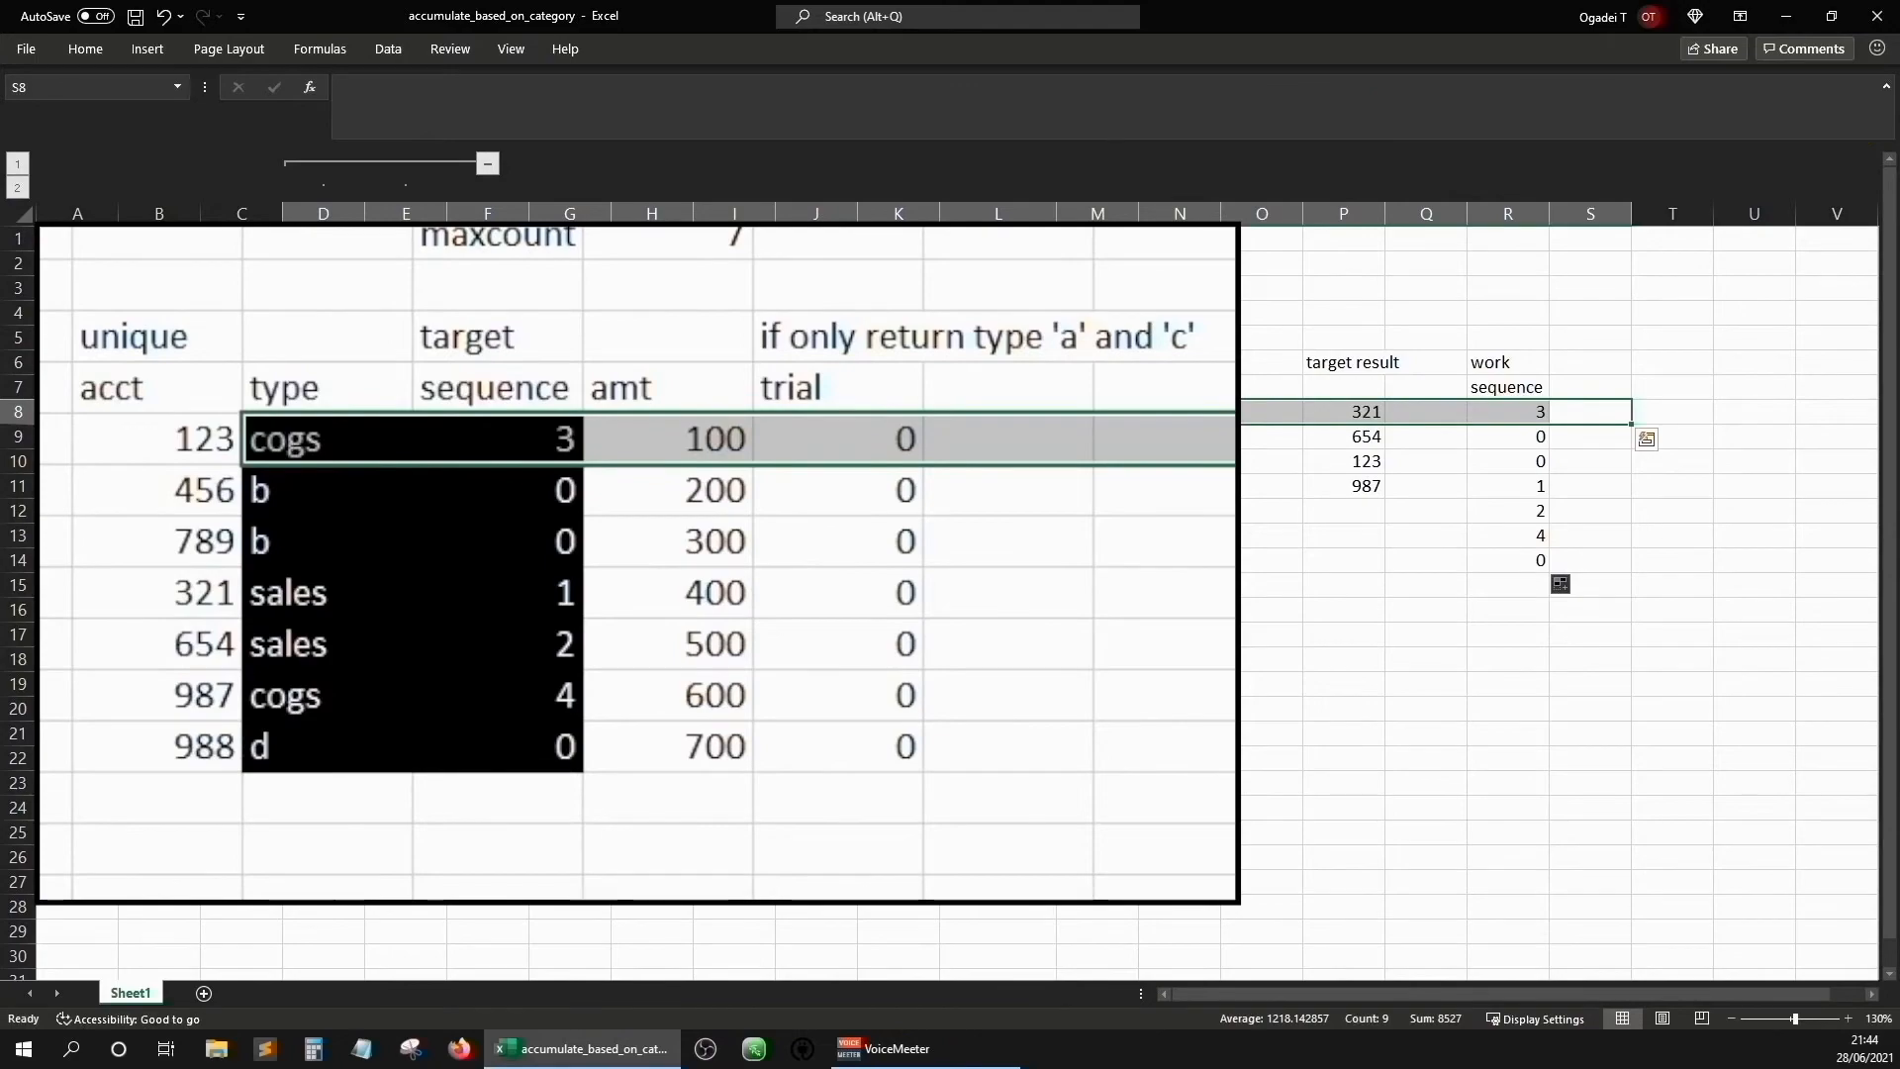
click(1531, 412)
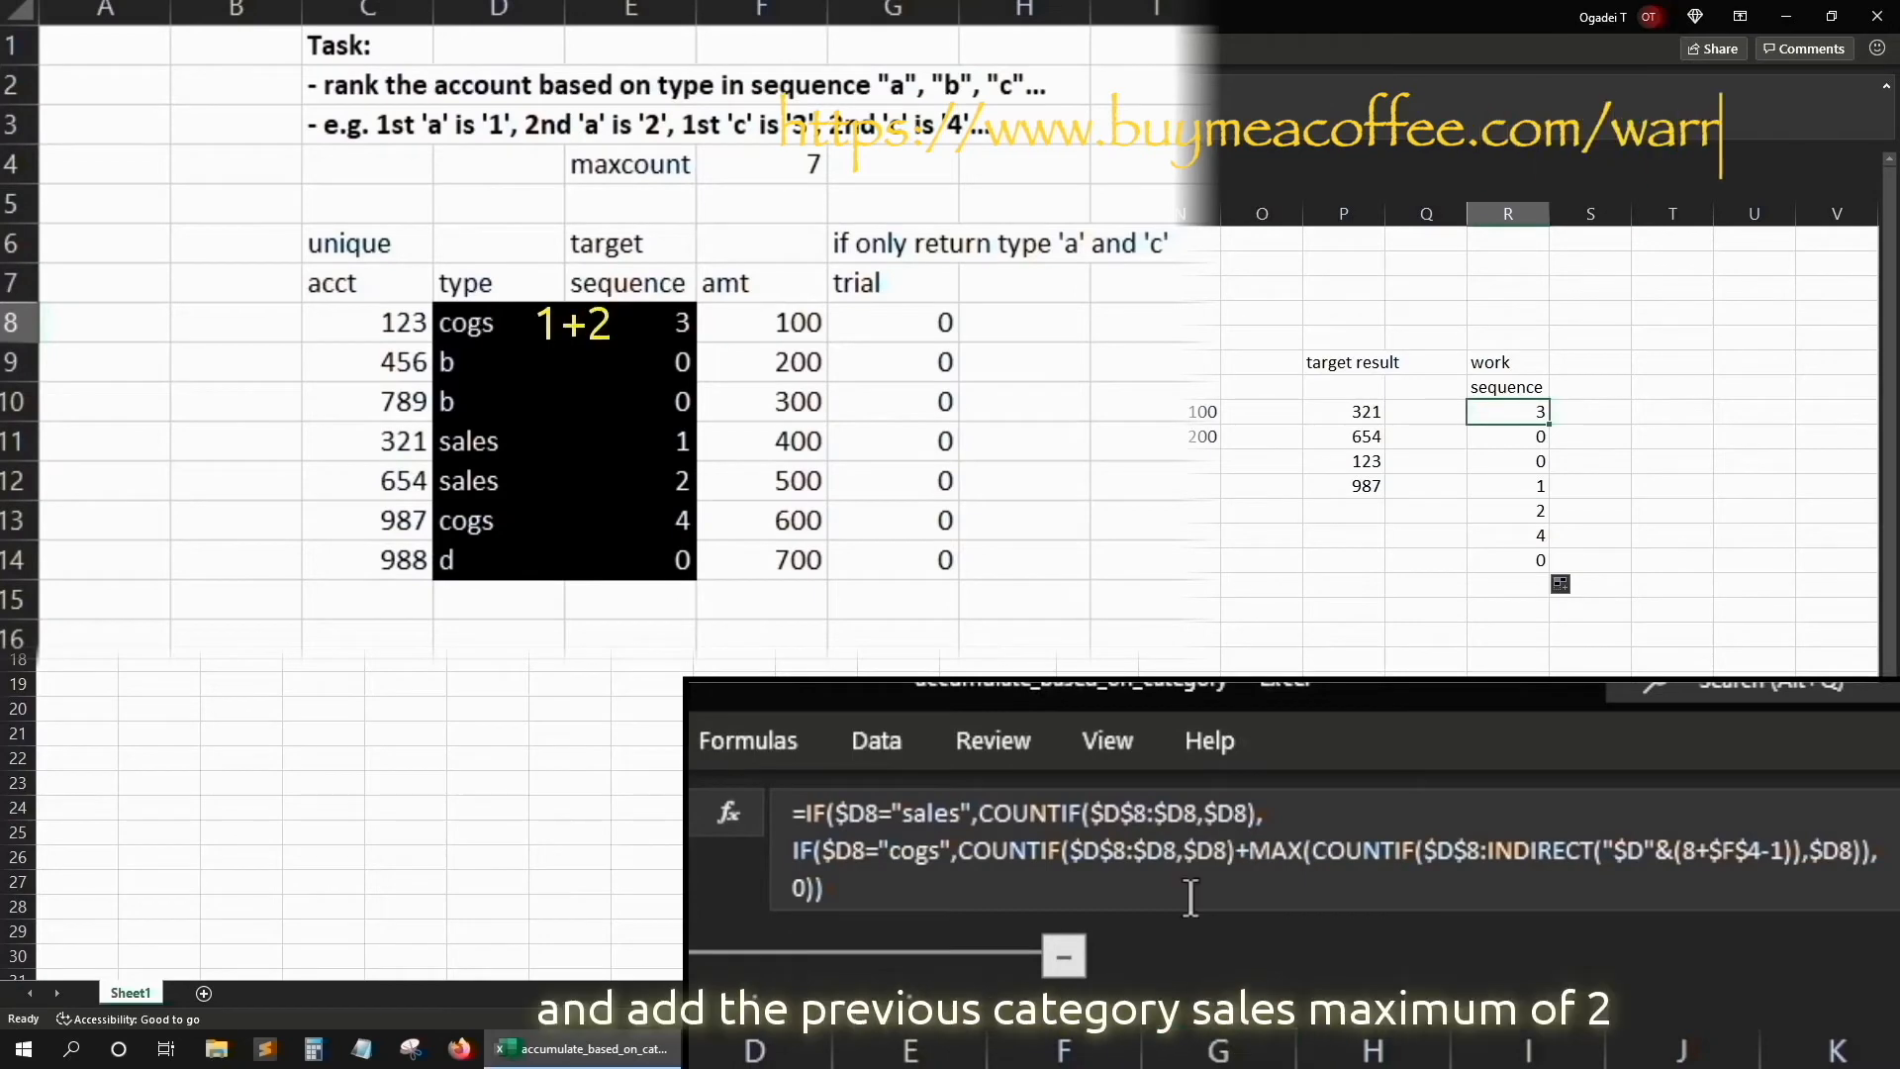
Review the R8 formula's references and the sequence formula for the cogs account in row 13
click(1778, 851)
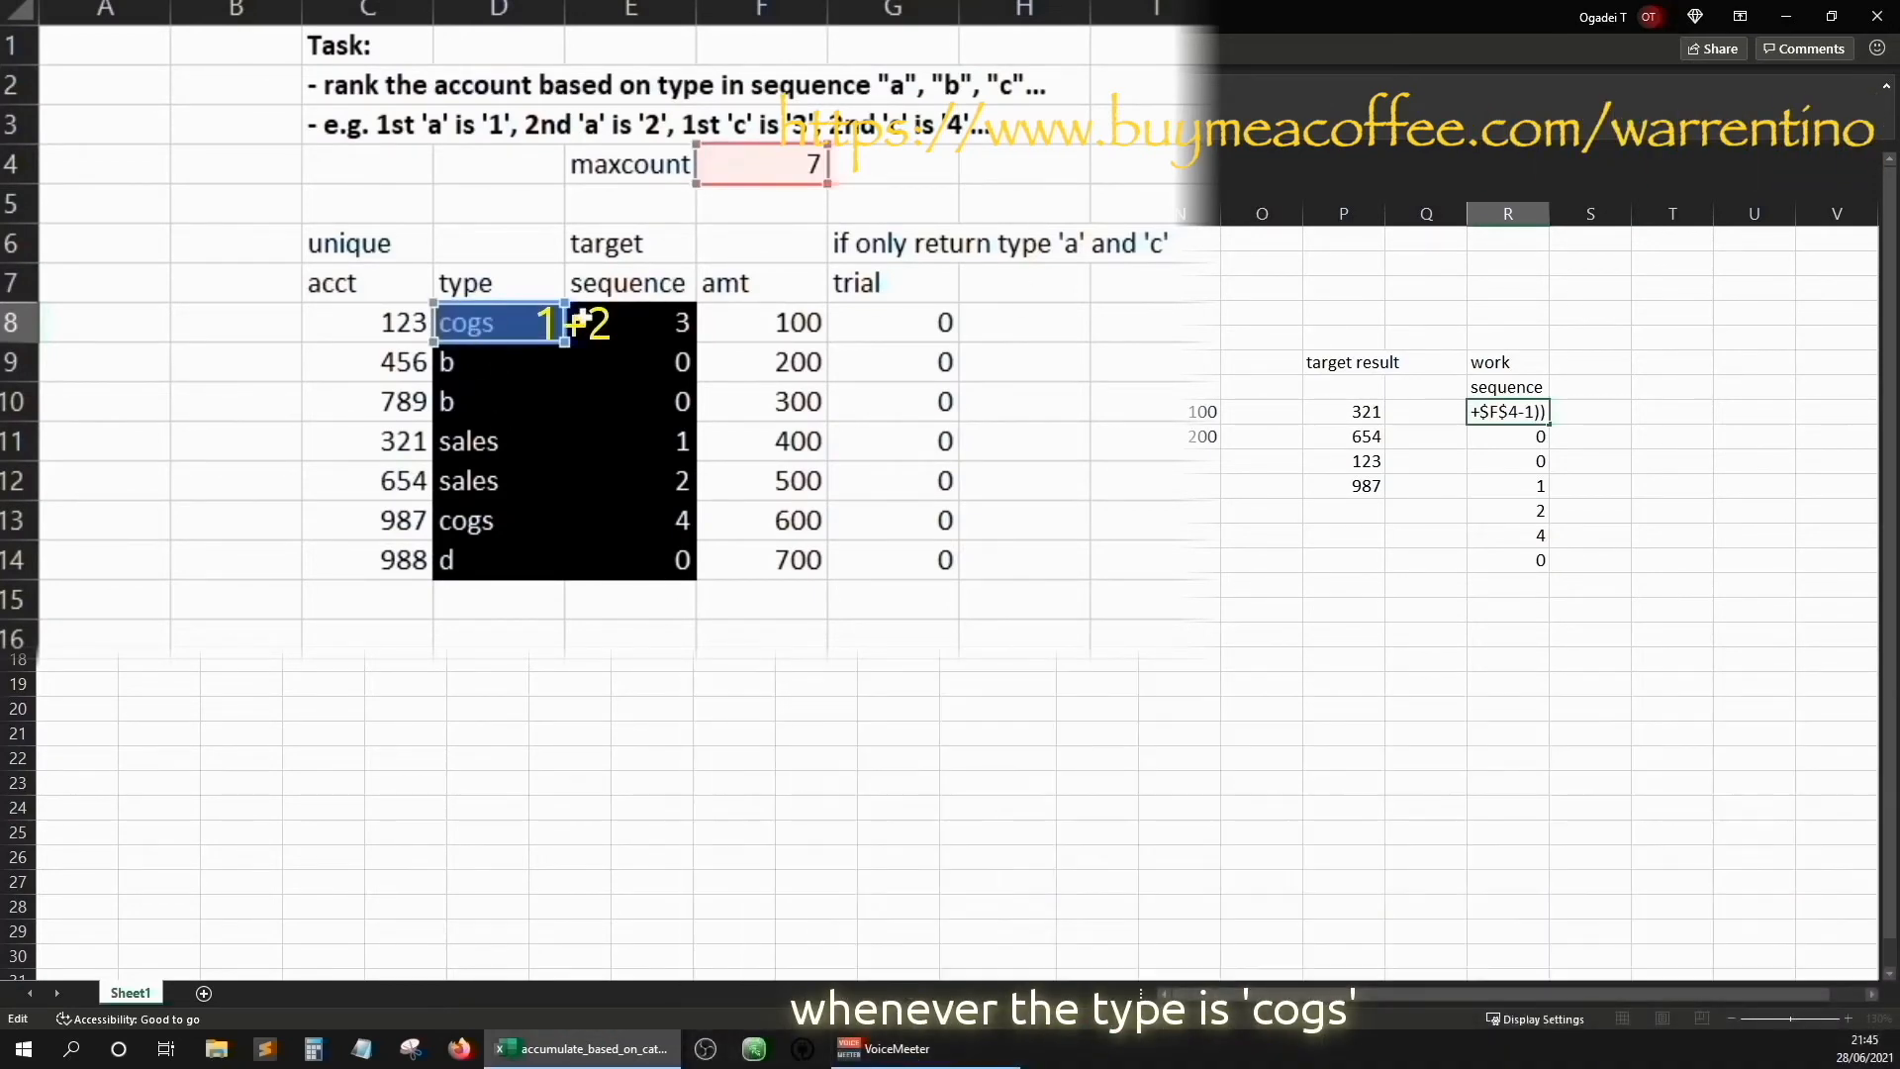
key(Return)
drag(1591, 534, 299, 536)
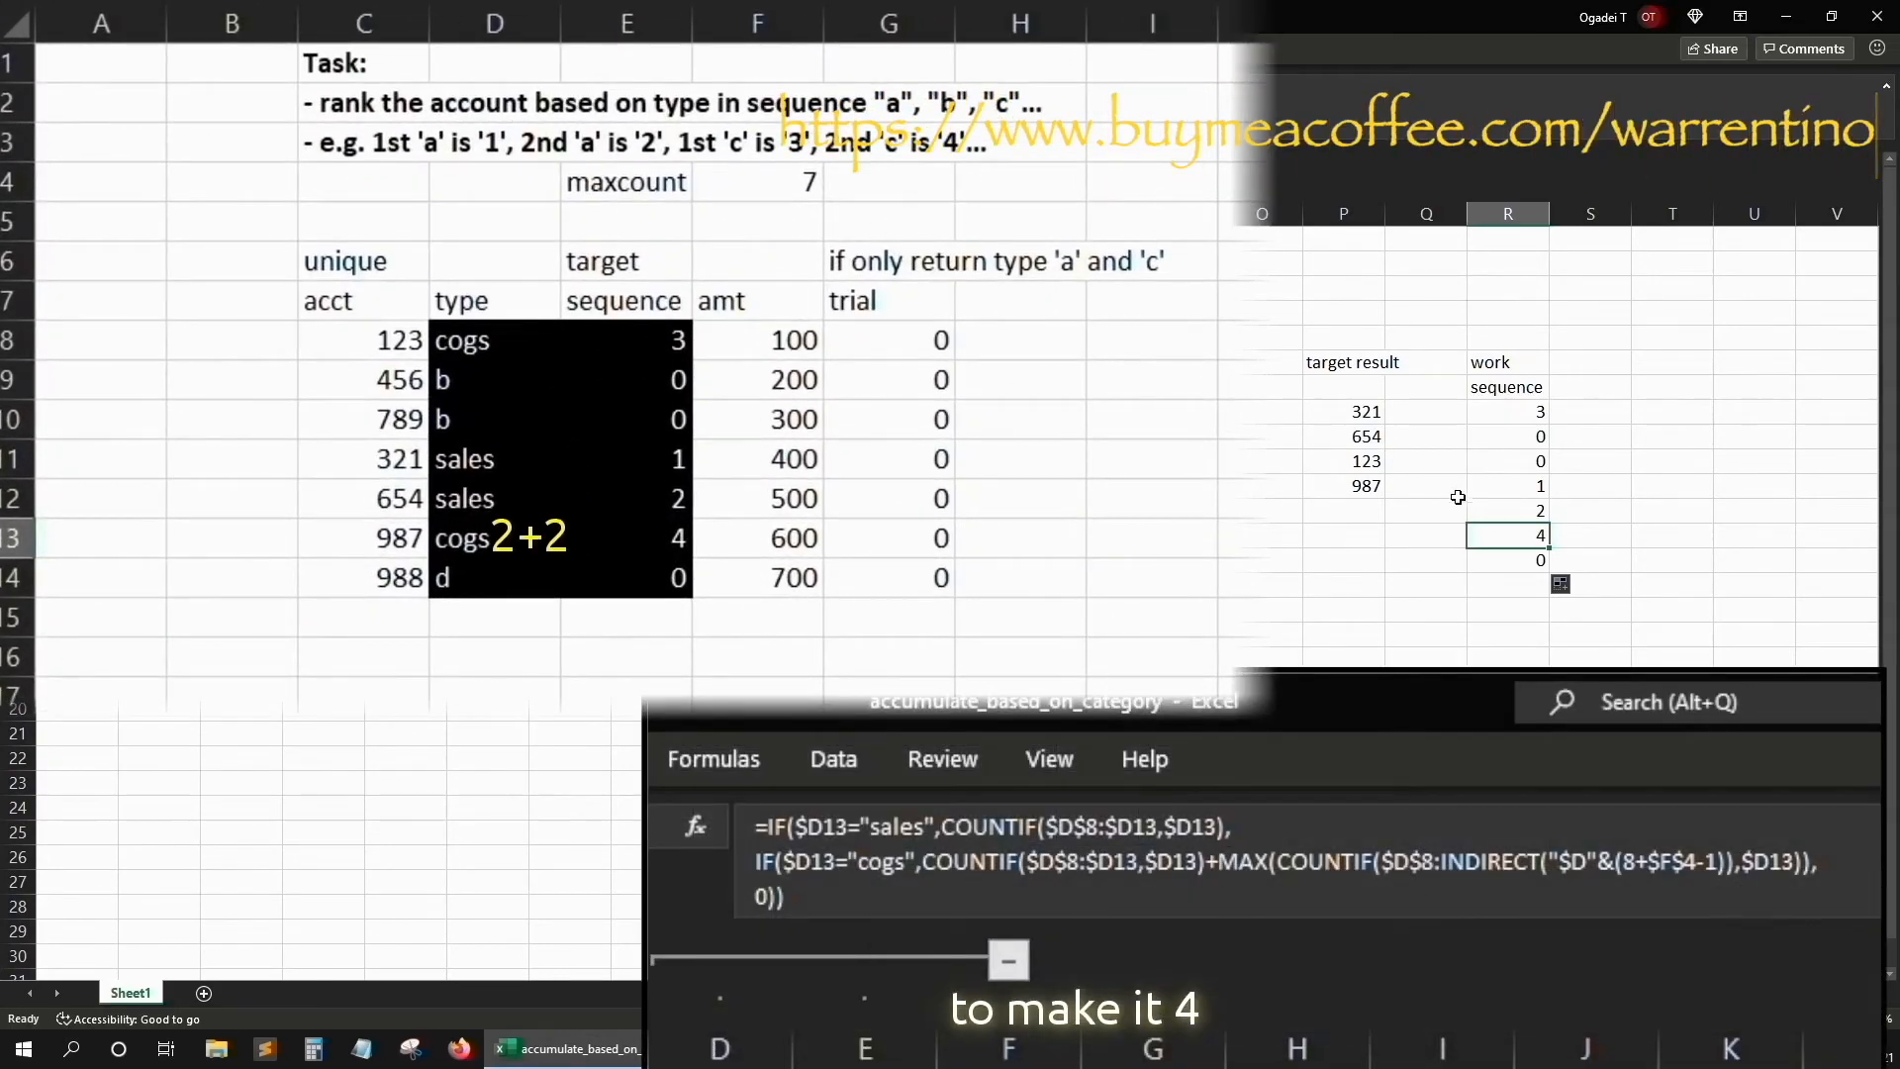
Label the column beside the work sequence as acct in S7
click(1490, 412)
key(Up)
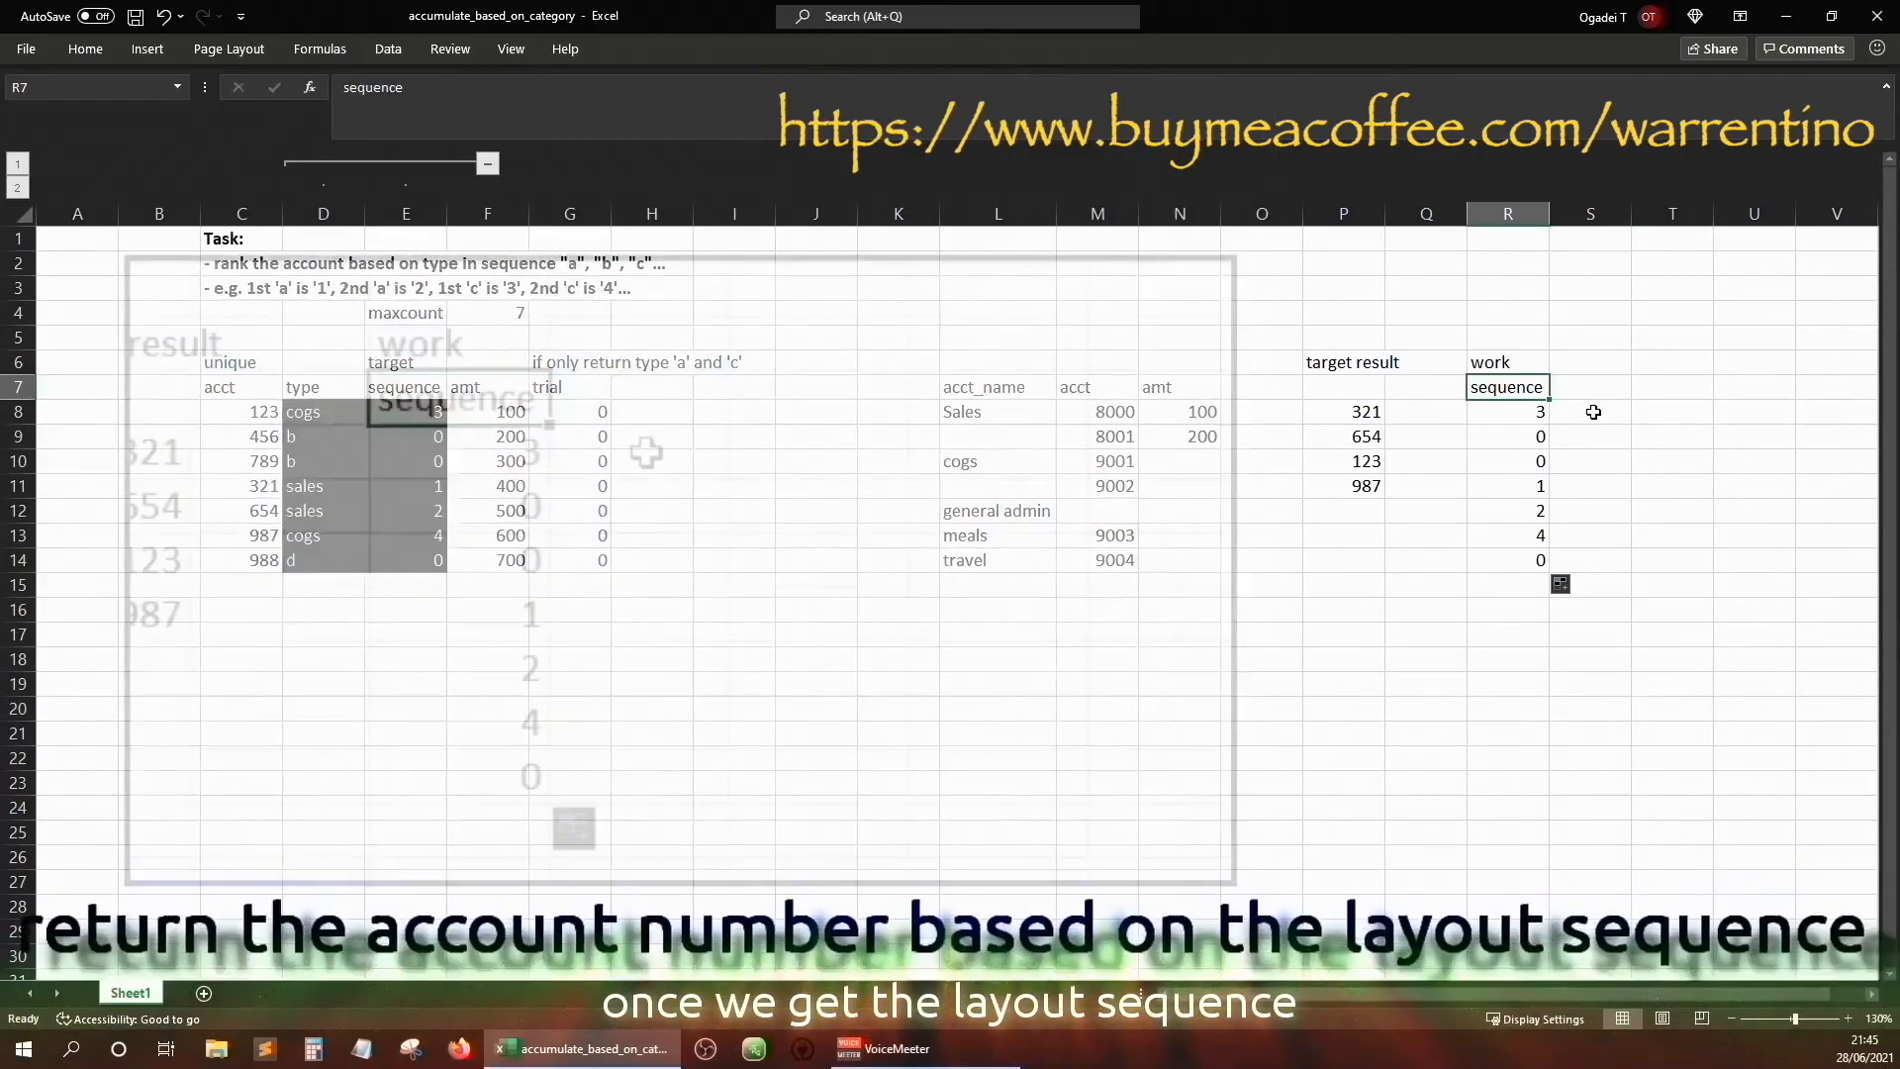
key(Right)
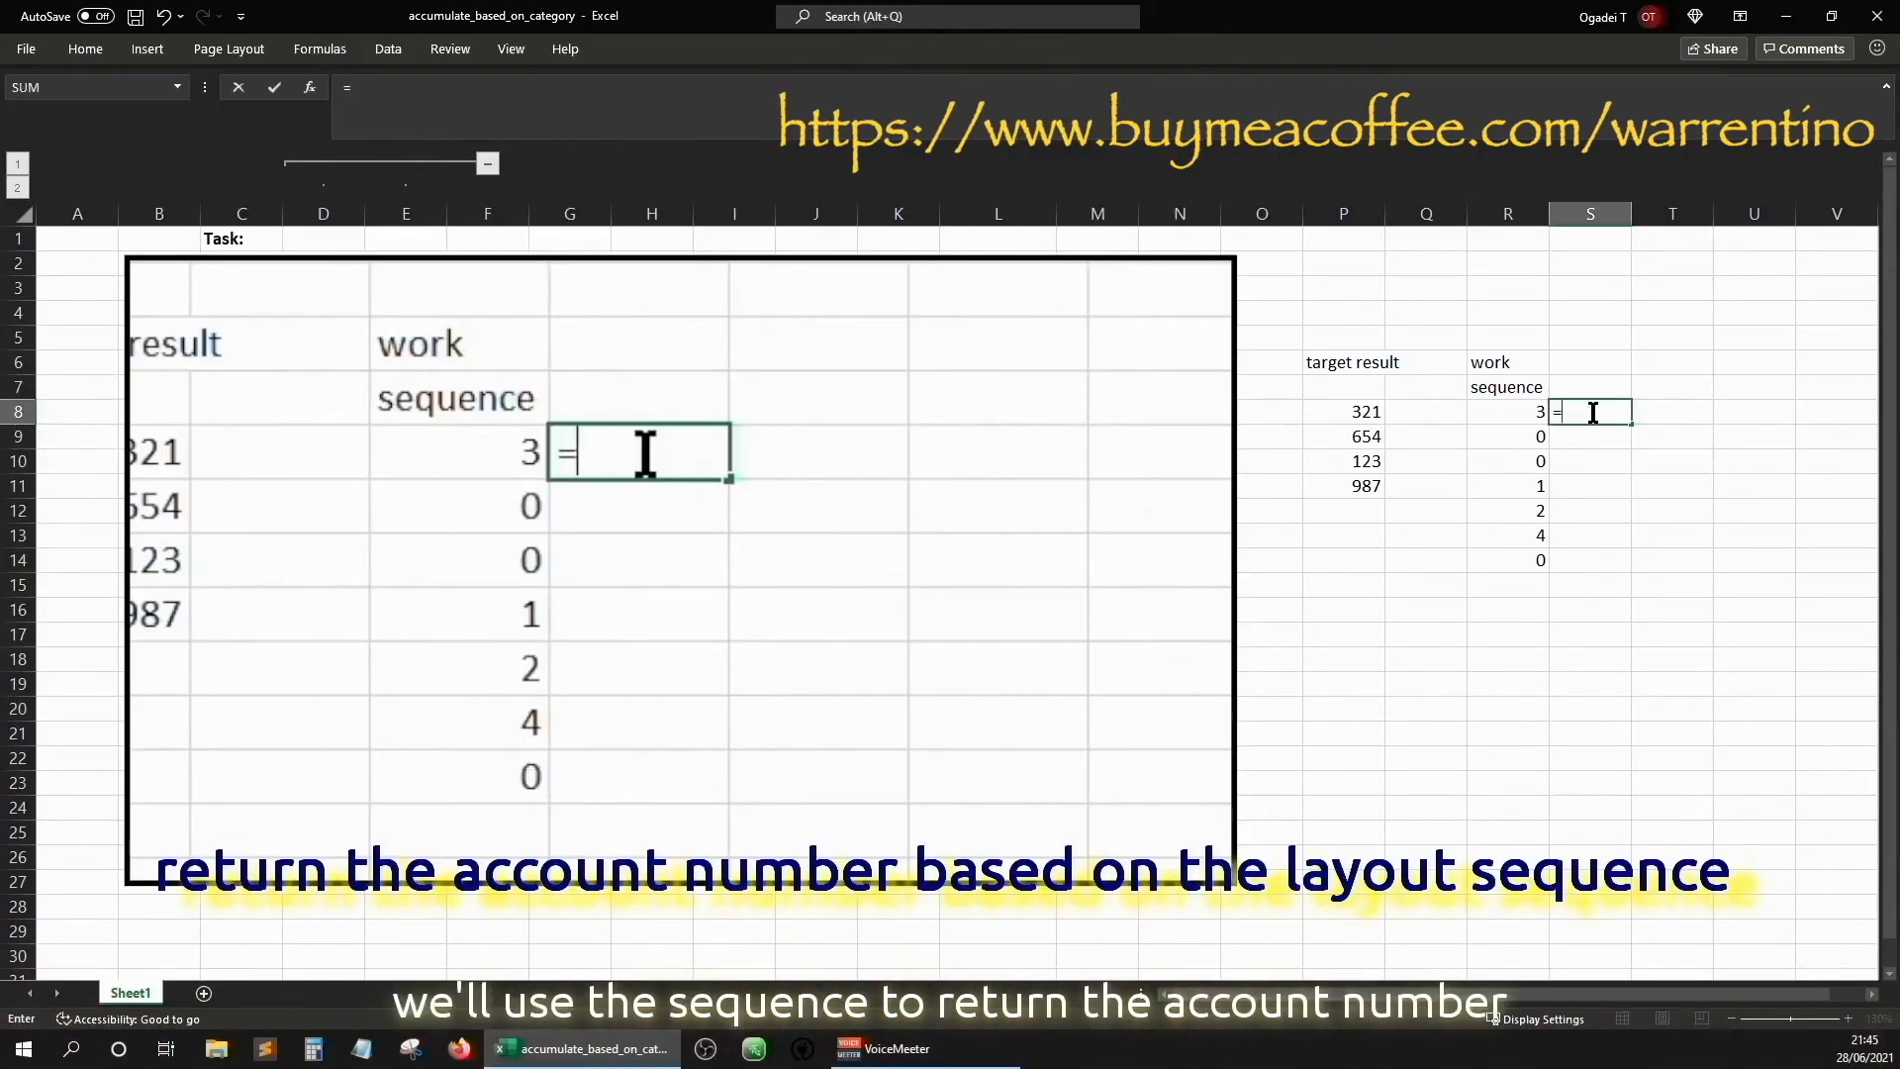
text(acct)
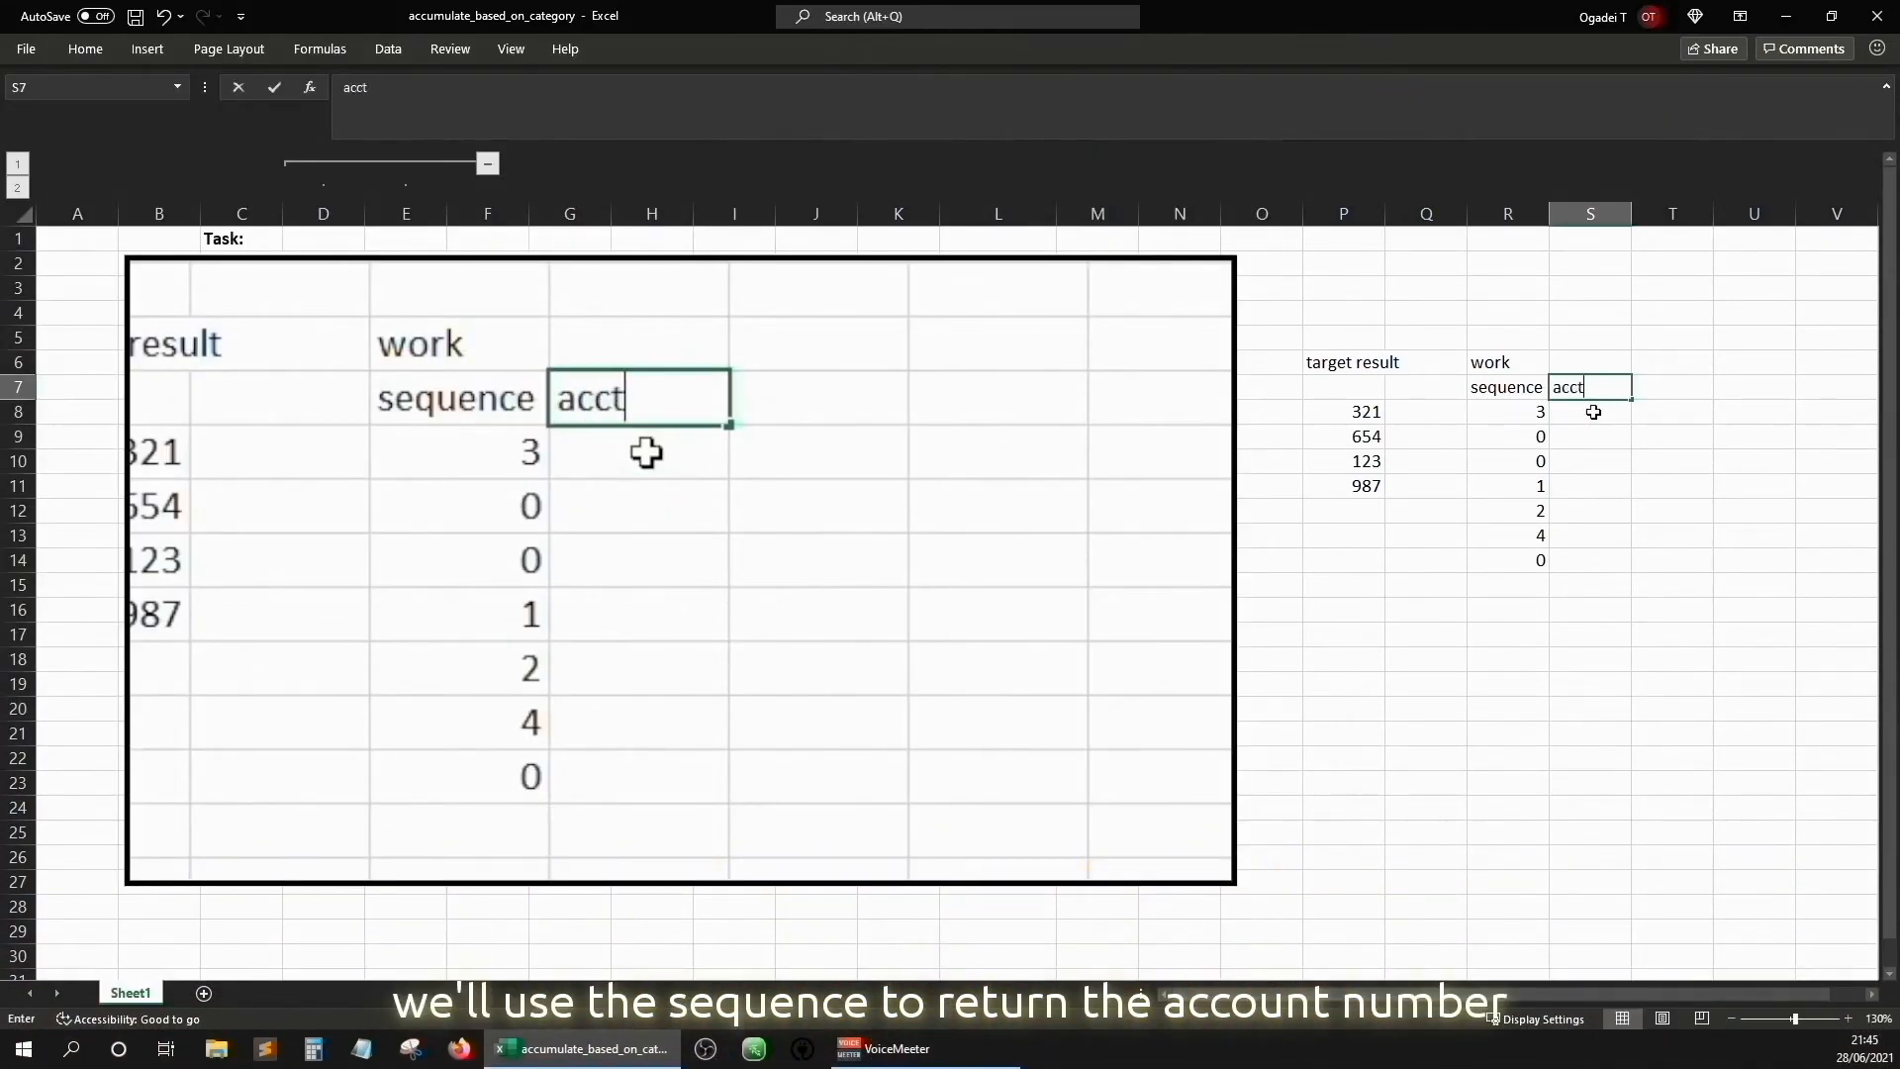
key(Return)
Start an INDEX formula in S8 over the account column, C8:C1048576
text(=index)
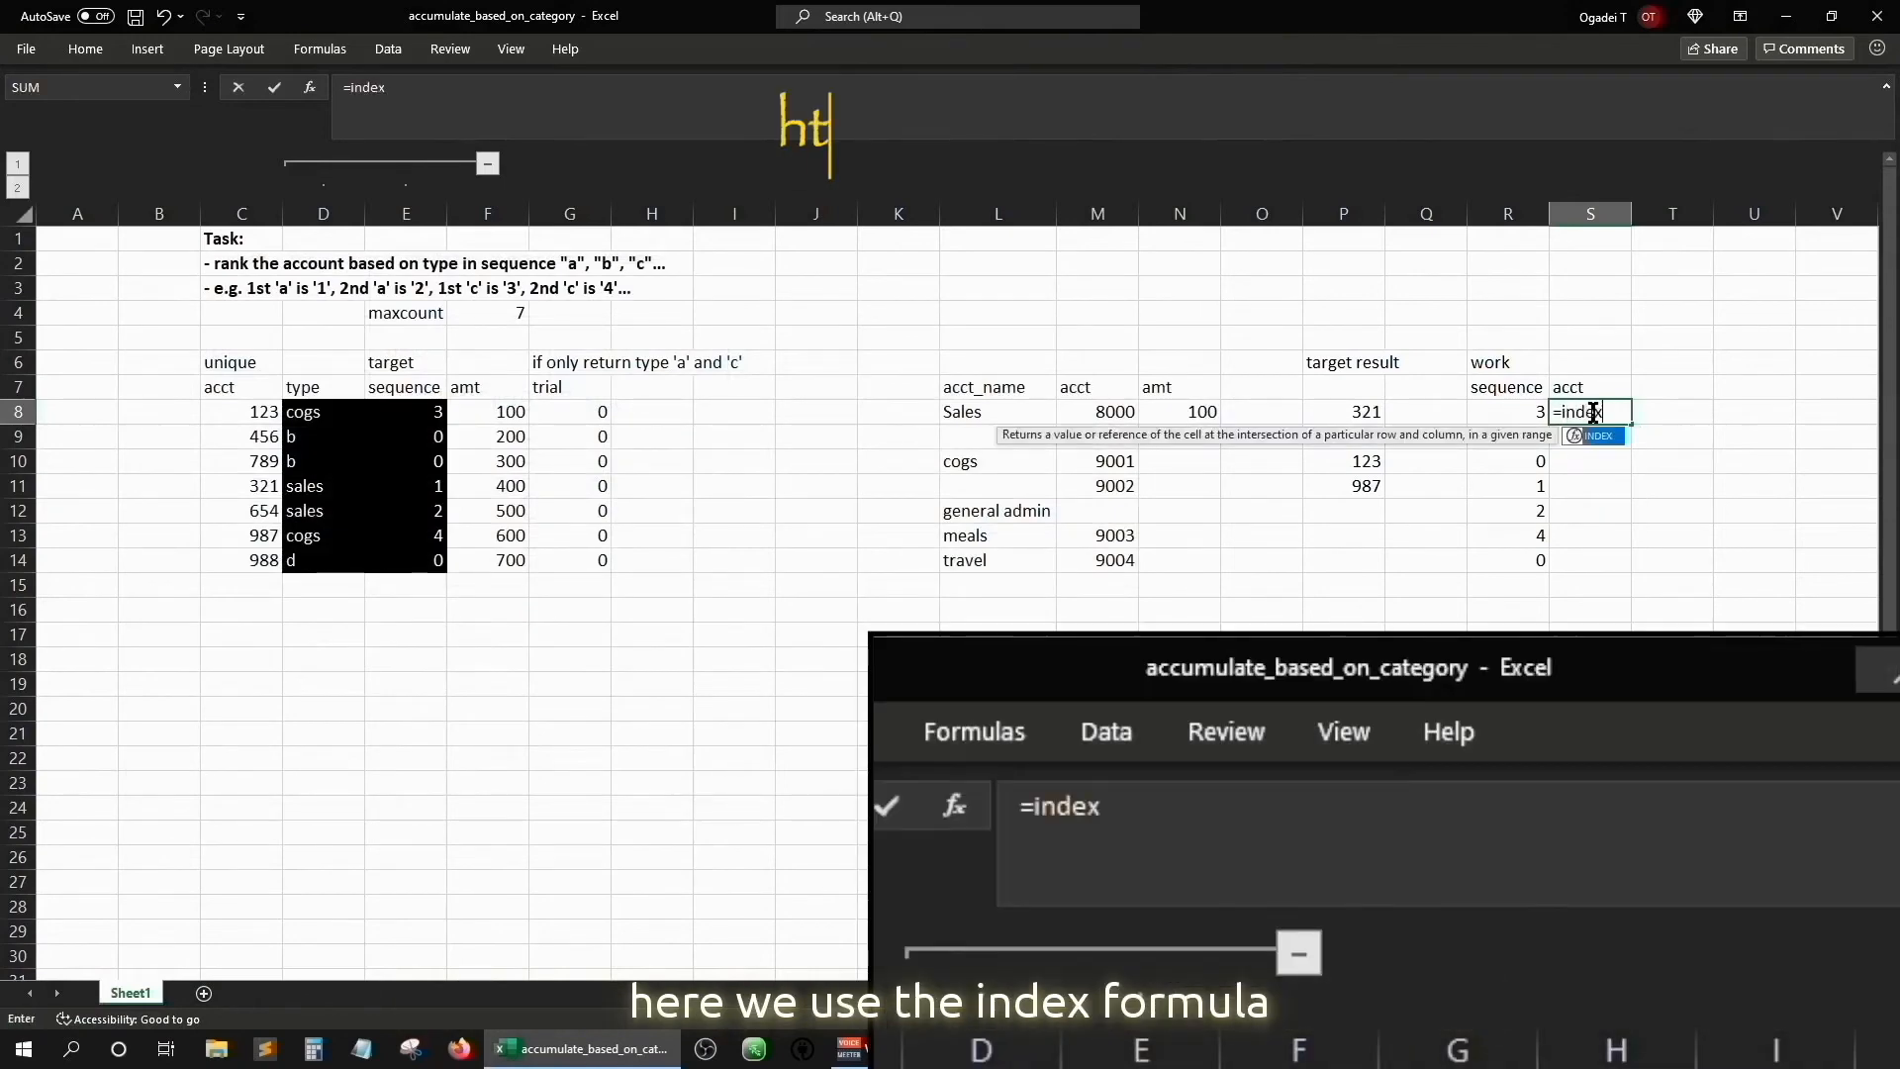
text(()
click(406, 437)
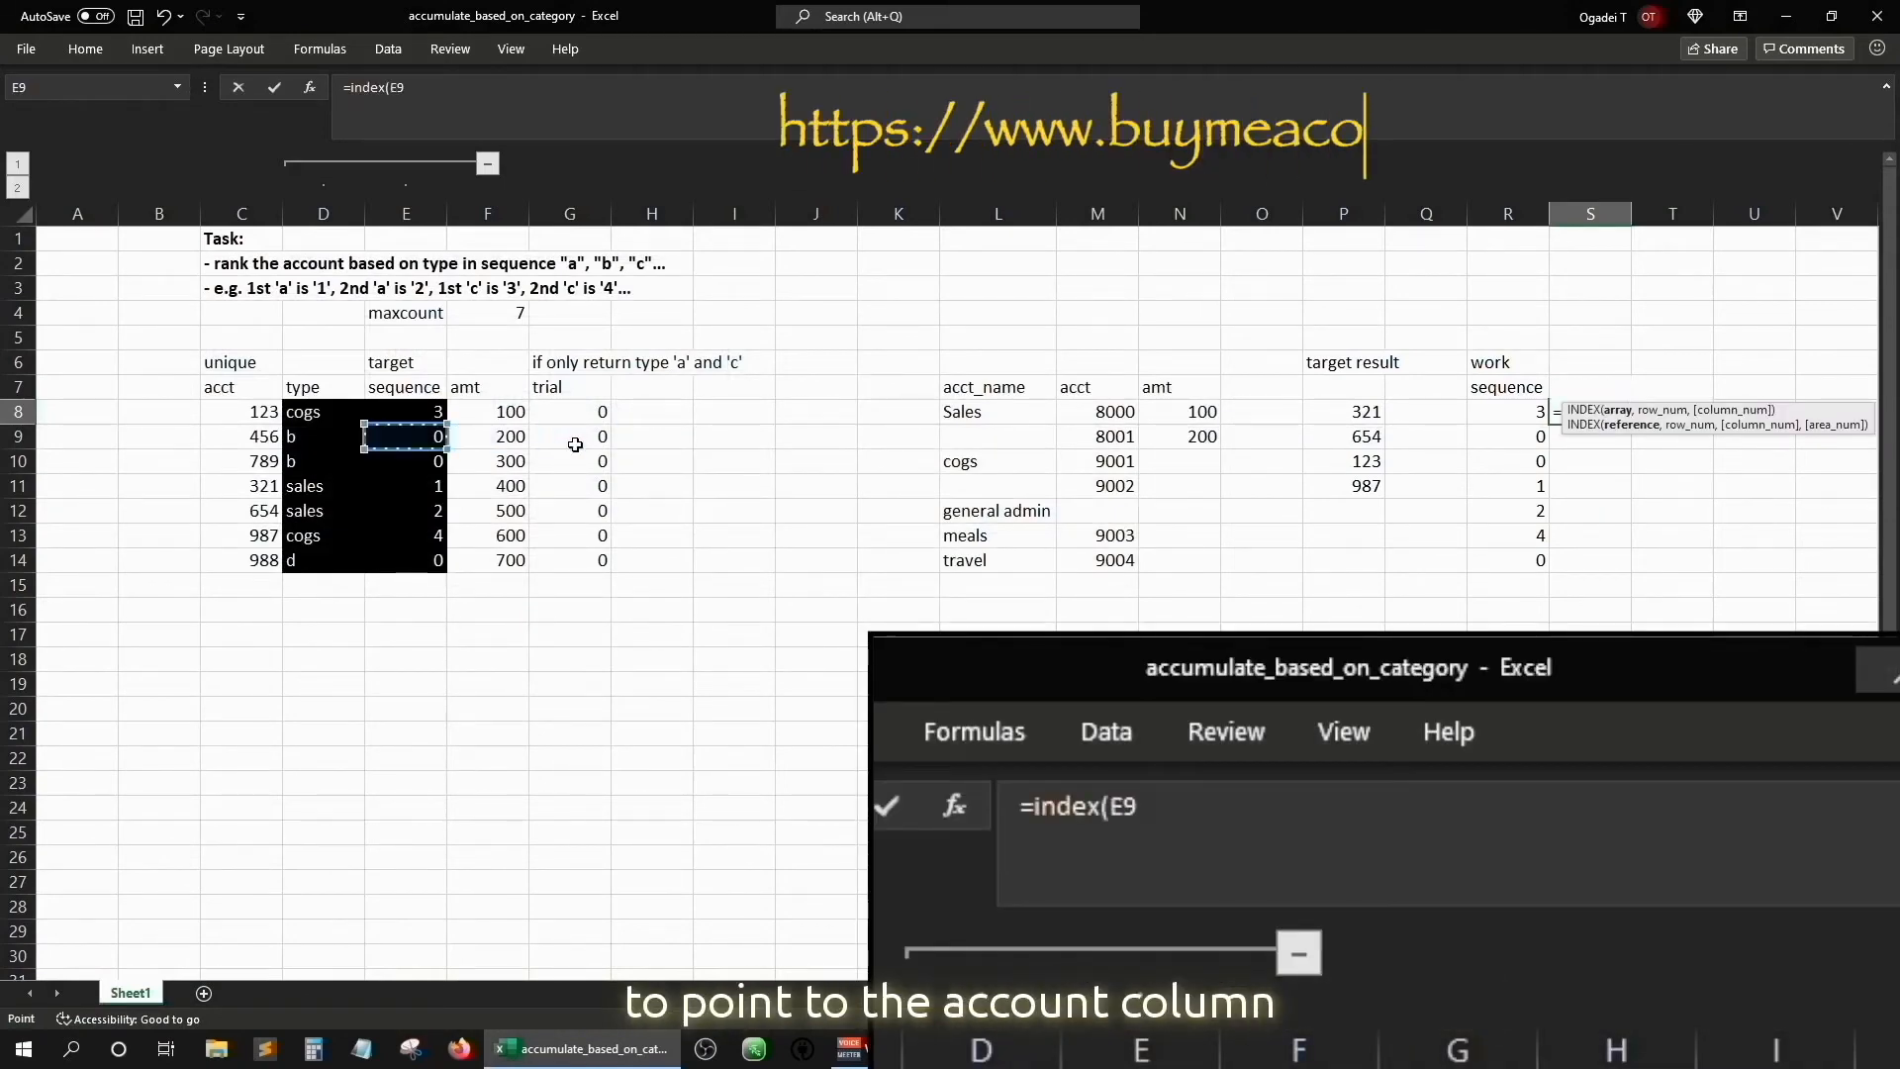
drag(242, 412, 242, 585)
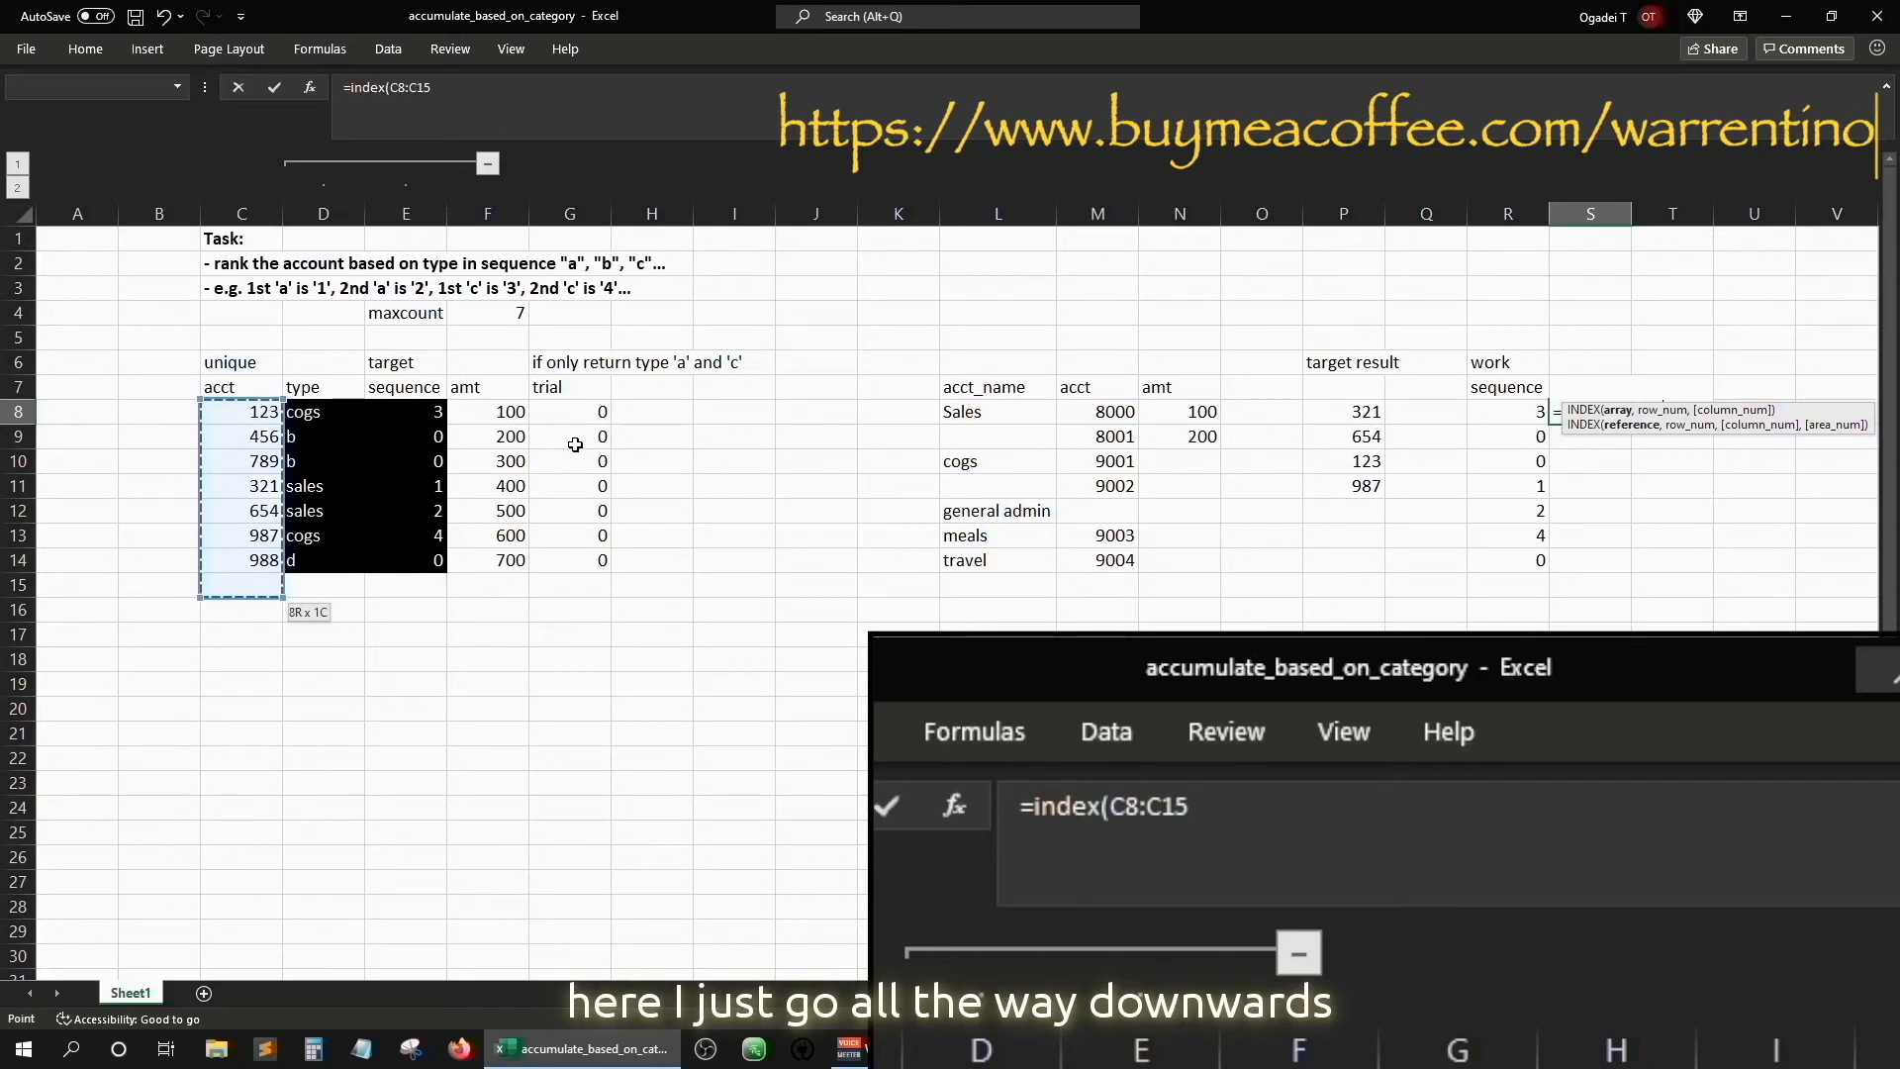
key(ctrl+shift+Down)
text(, )
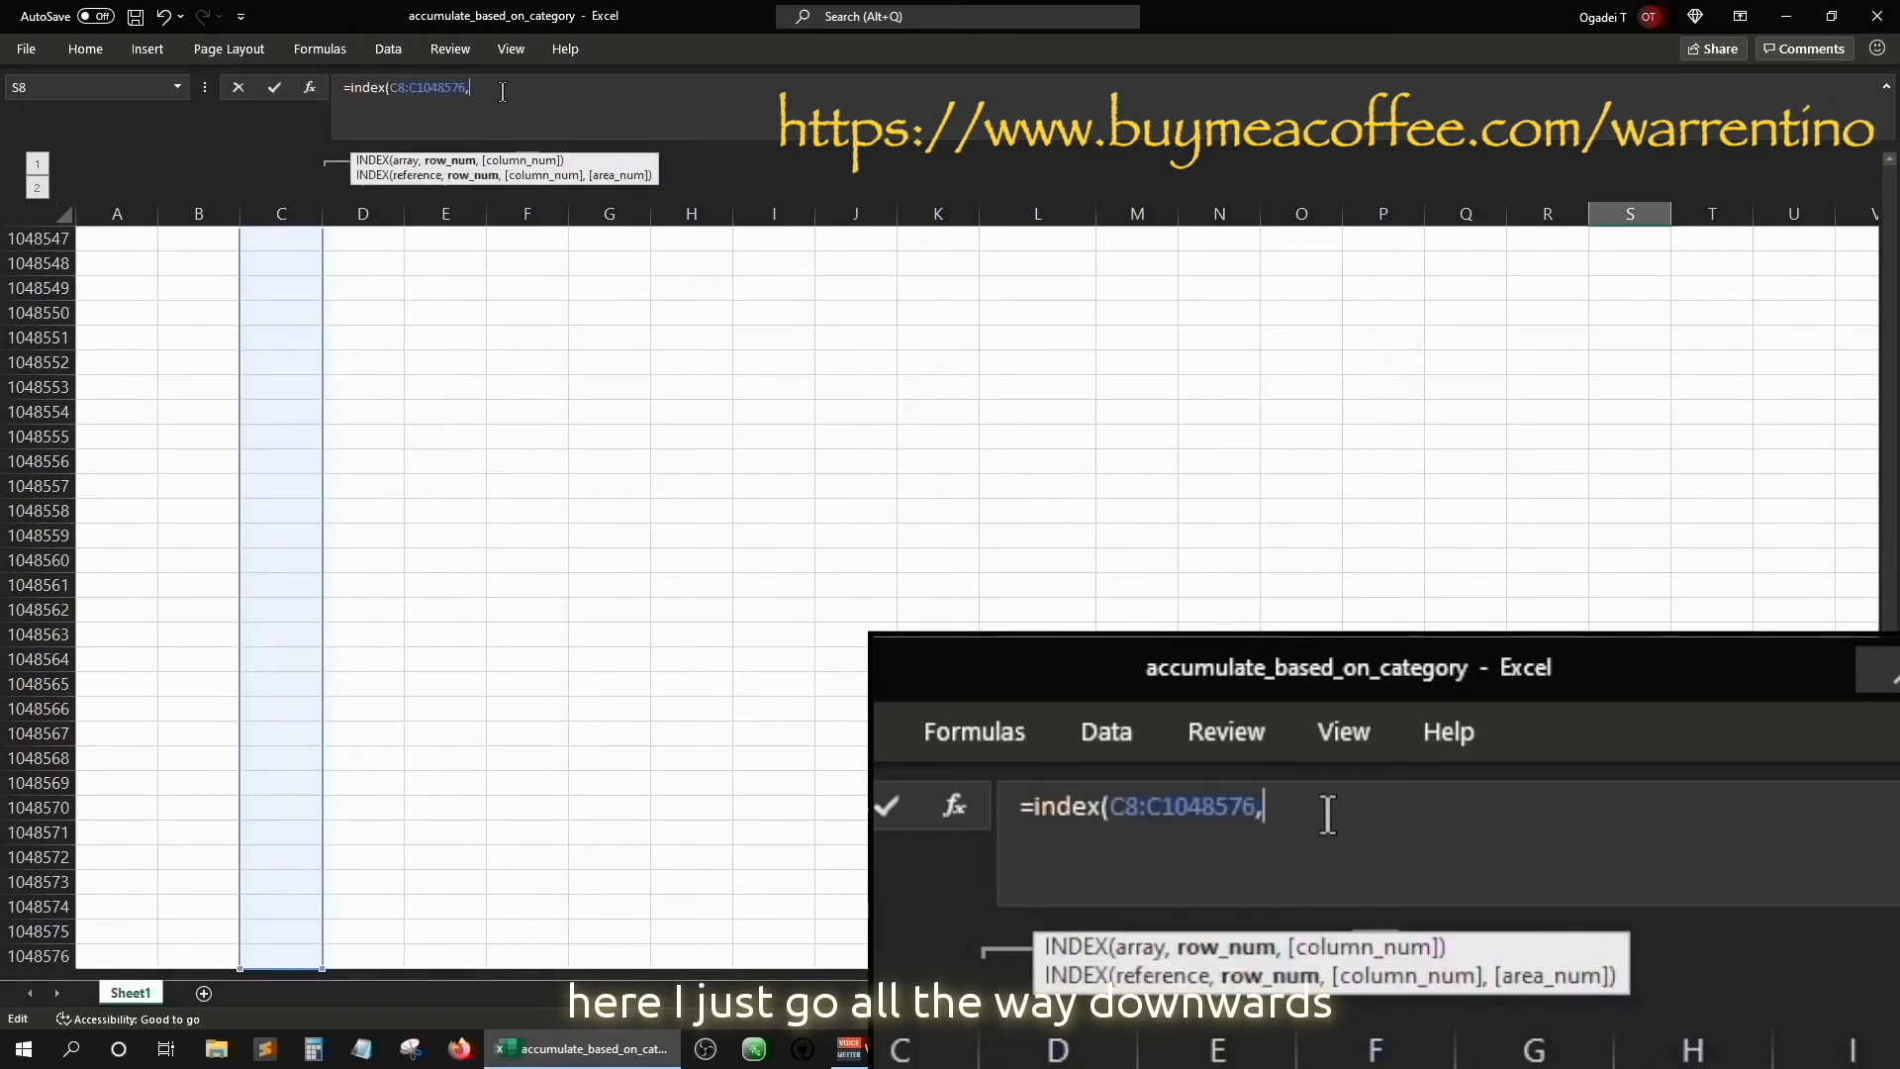
Add a MATCH on the formula's second line with ROWS($S$8:$S8) as its lookup value
text(match()
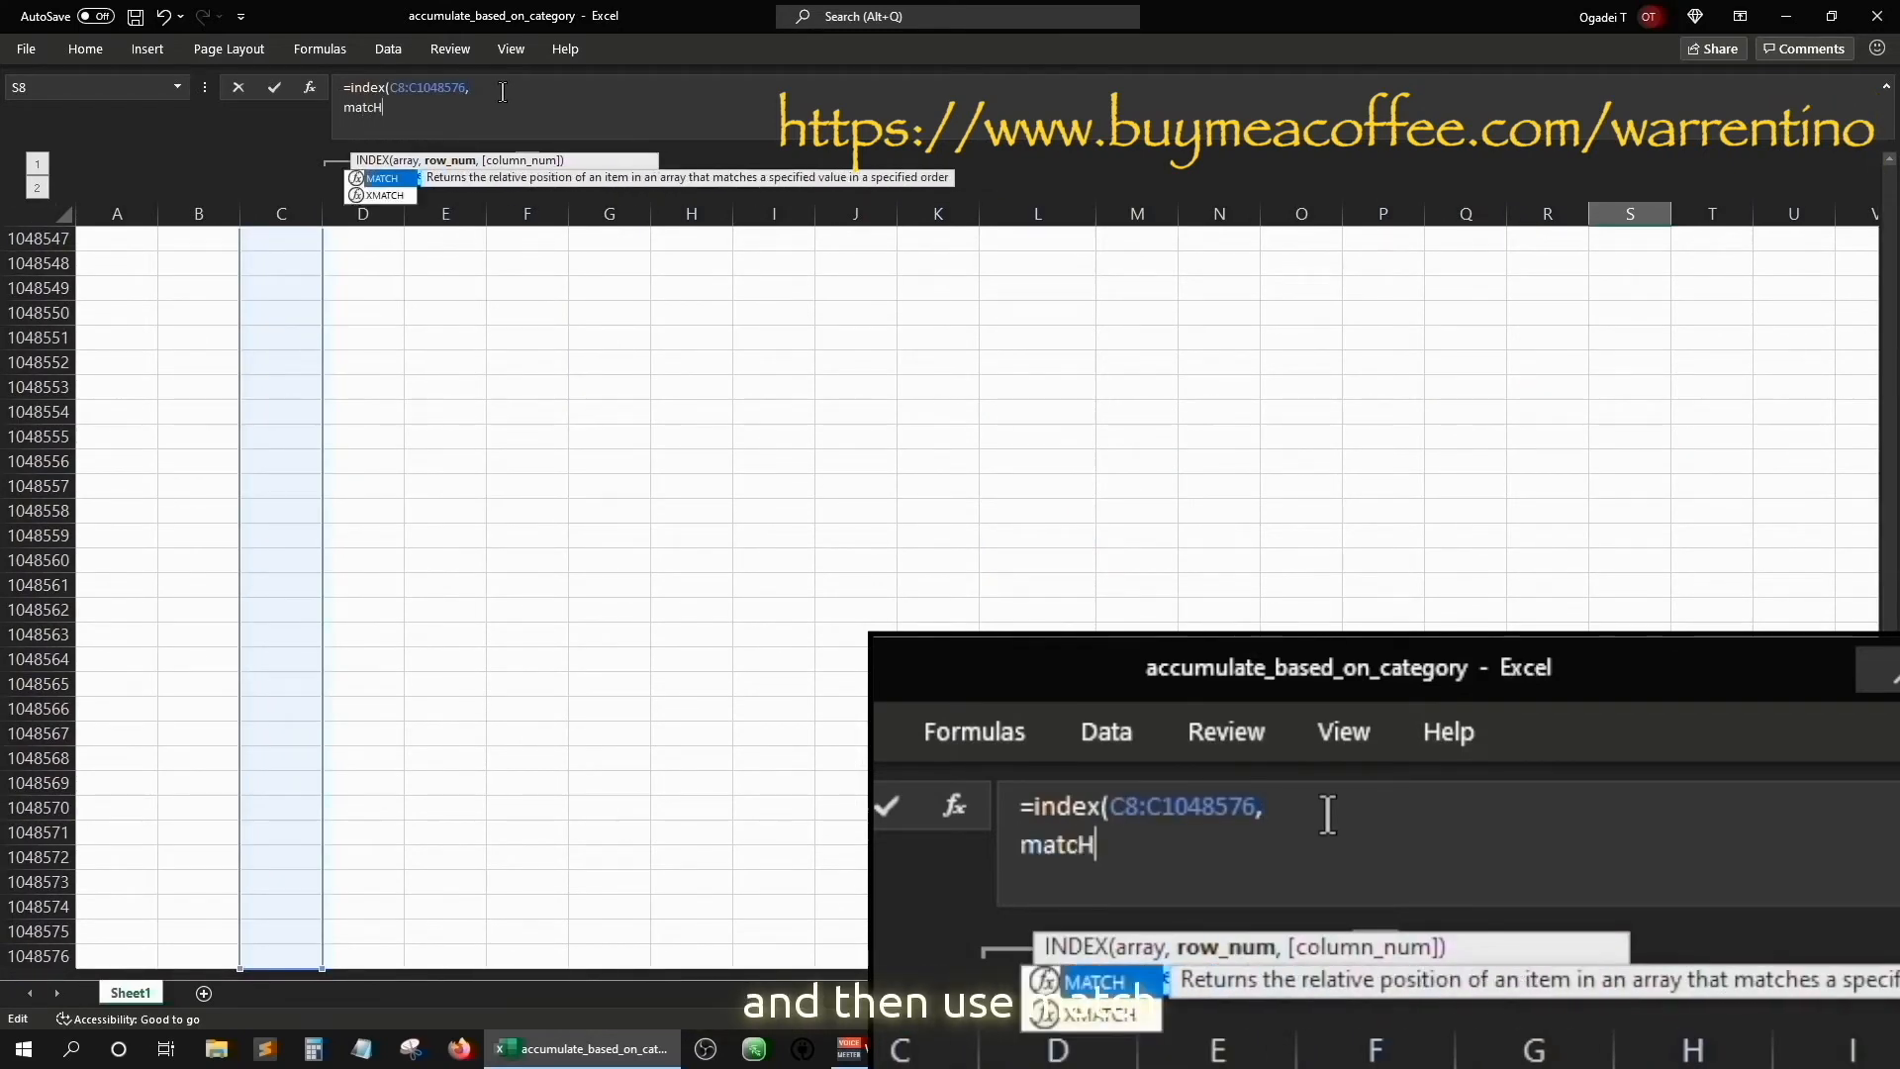
key(ctrl+BackSpace)
click(1514, 274)
key(BackSpace)
key(BackSpace)
text(rows()
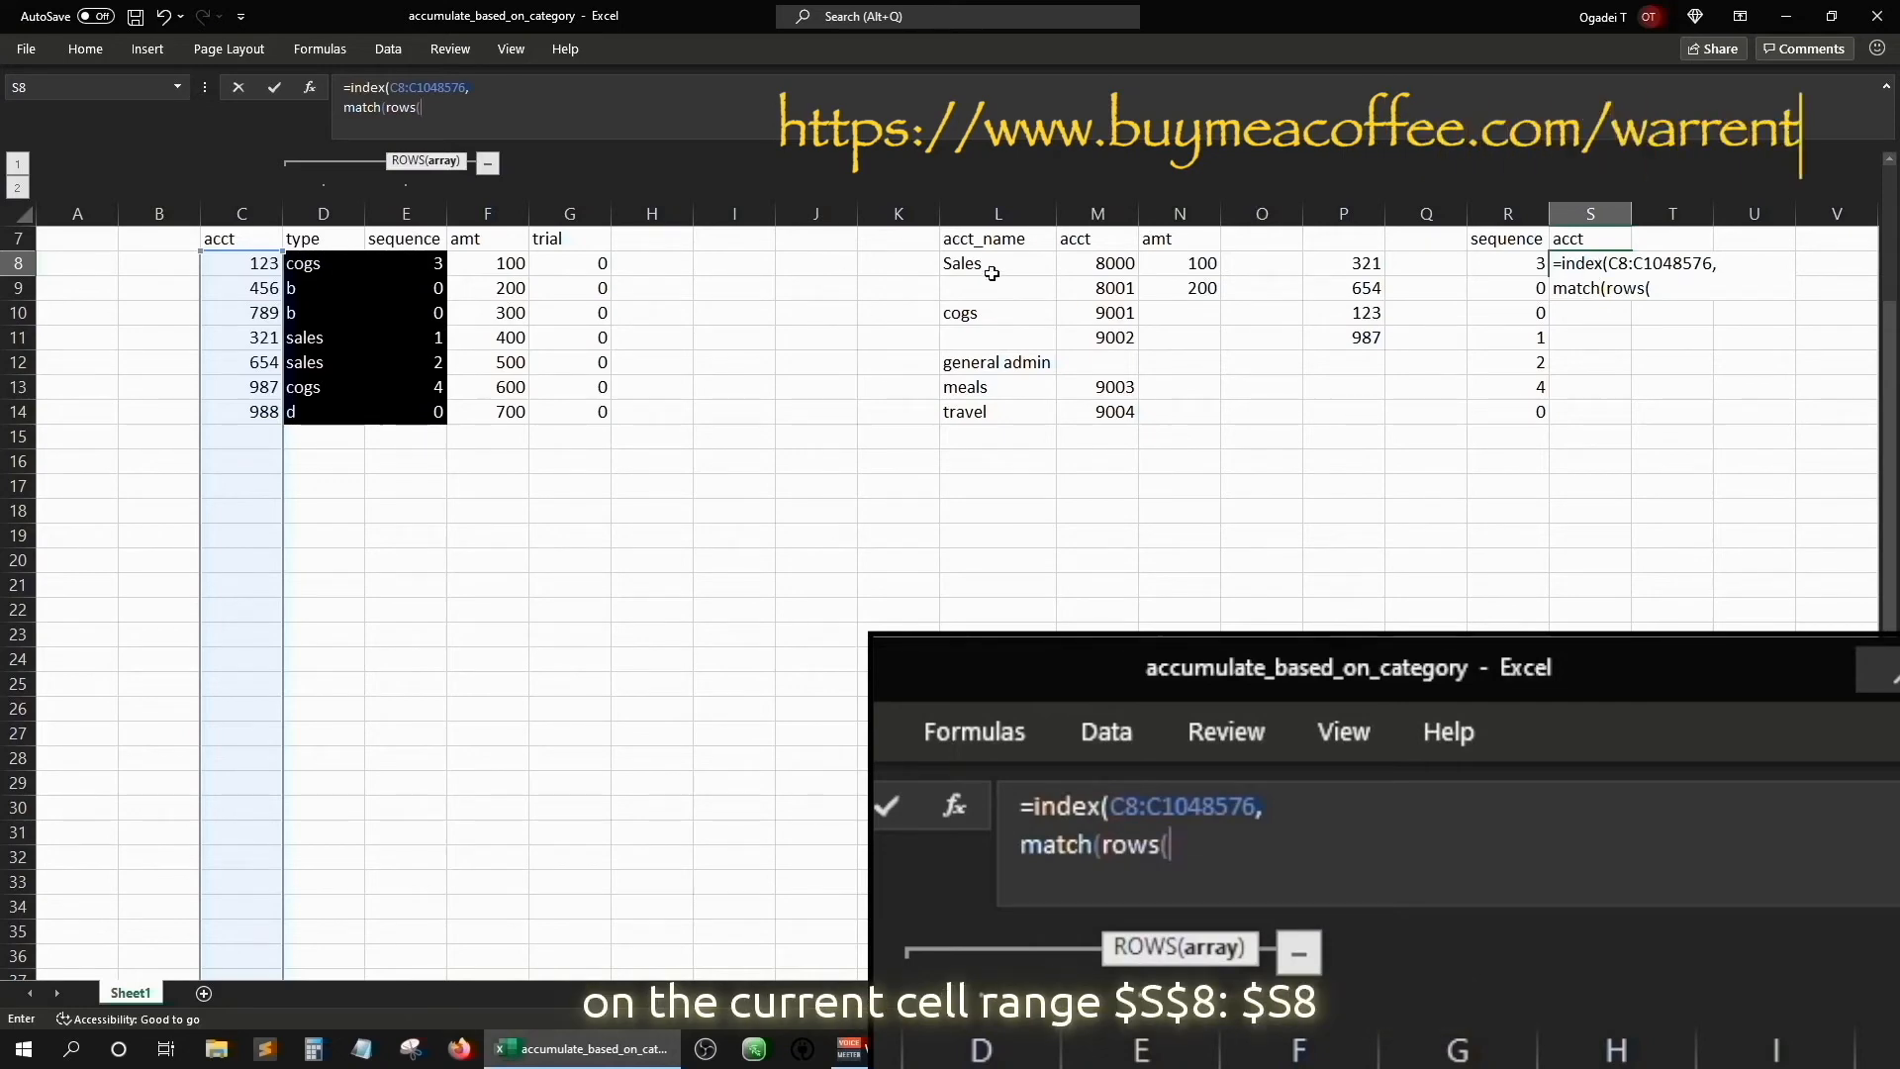
text(s($S$8)
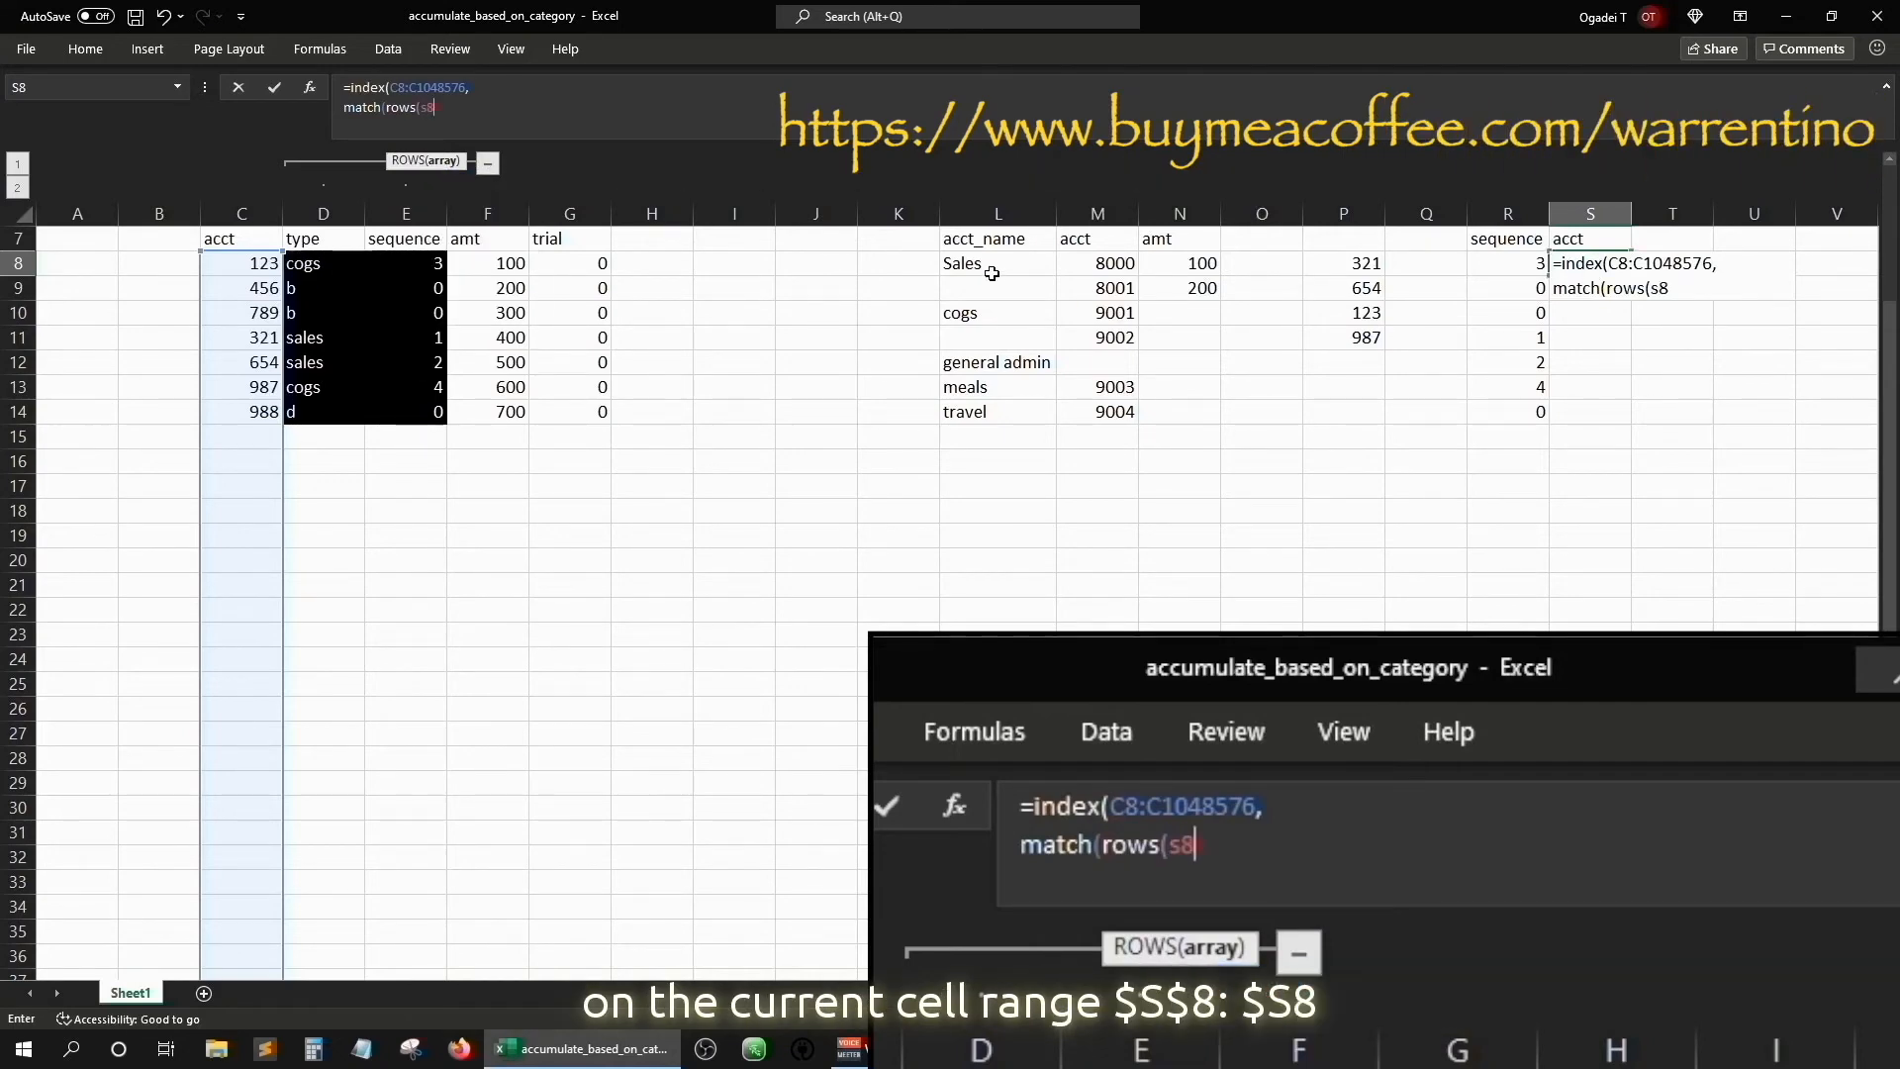
text(:$S8),)
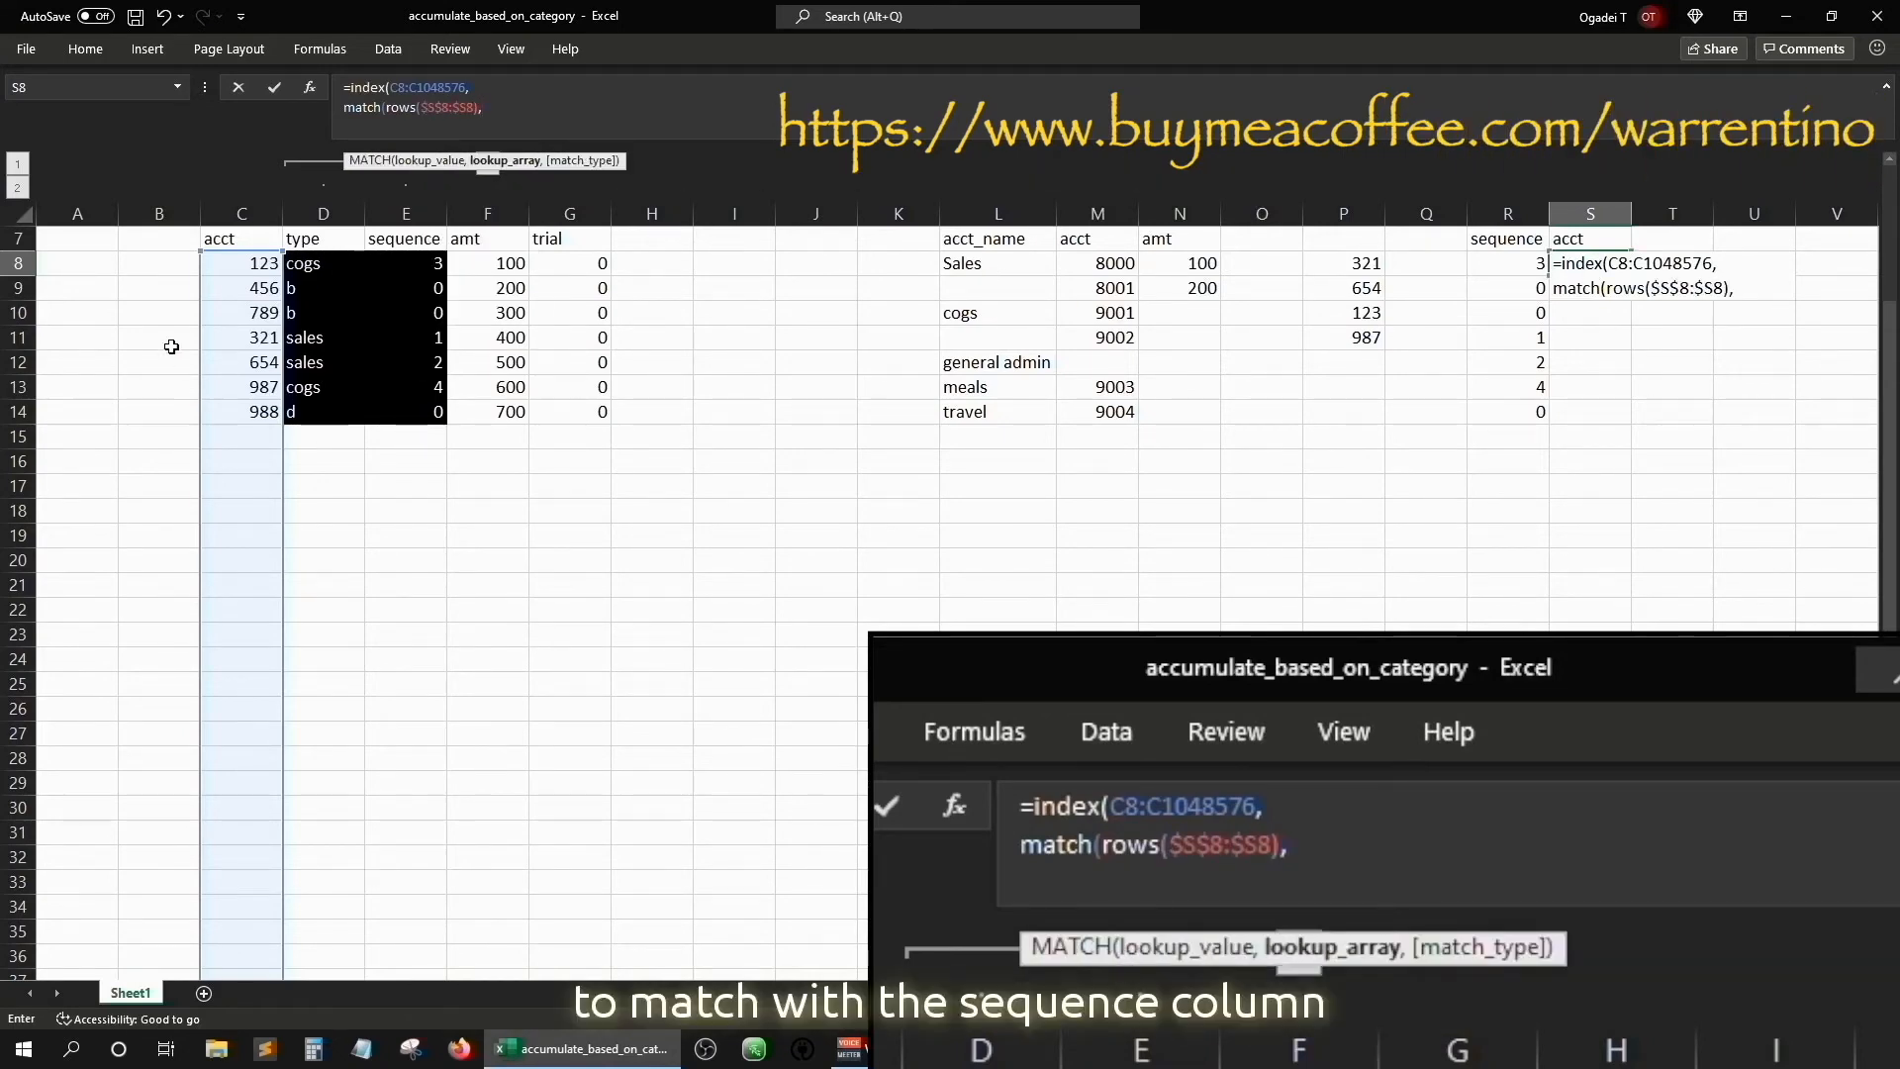
Set the MATCH lookup array to the target sequence column as the absolute range $E$8:$E$1048576
click(1488, 261)
drag(1487, 262, 1509, 411)
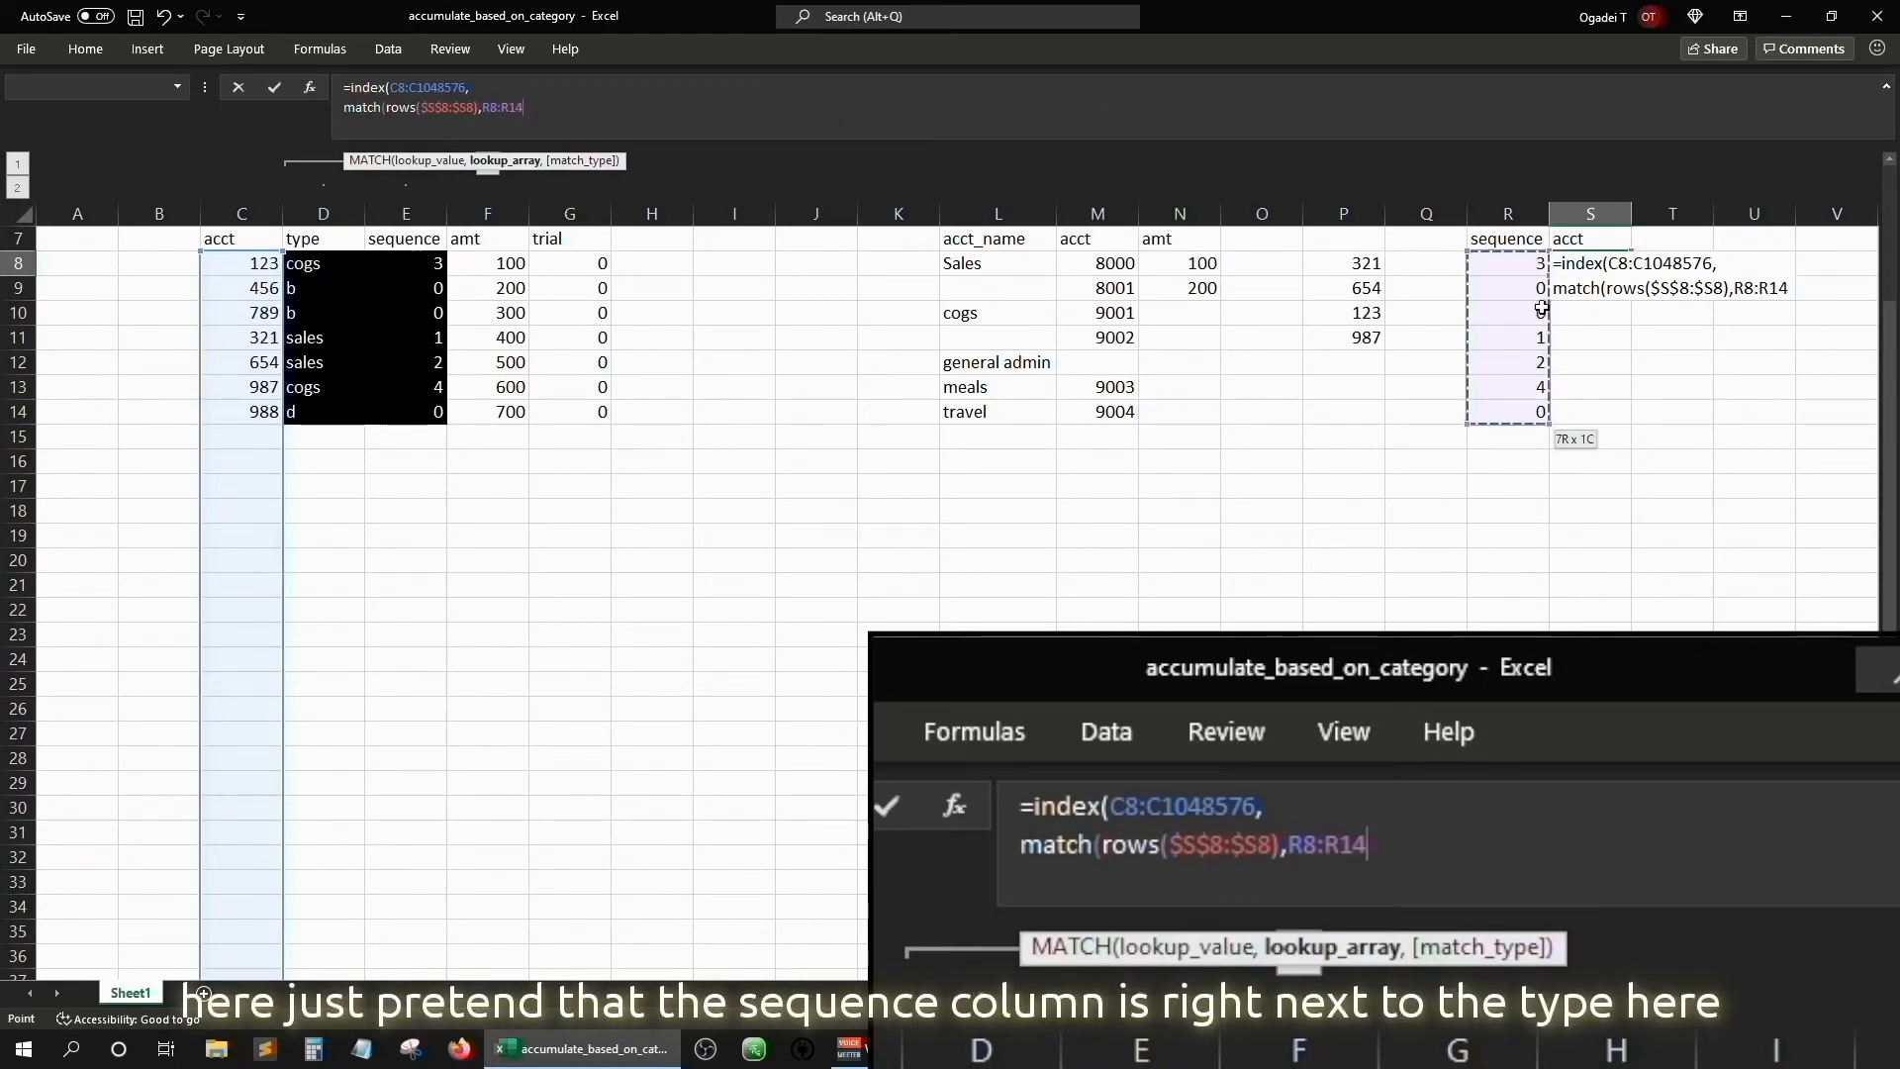
click(438, 267)
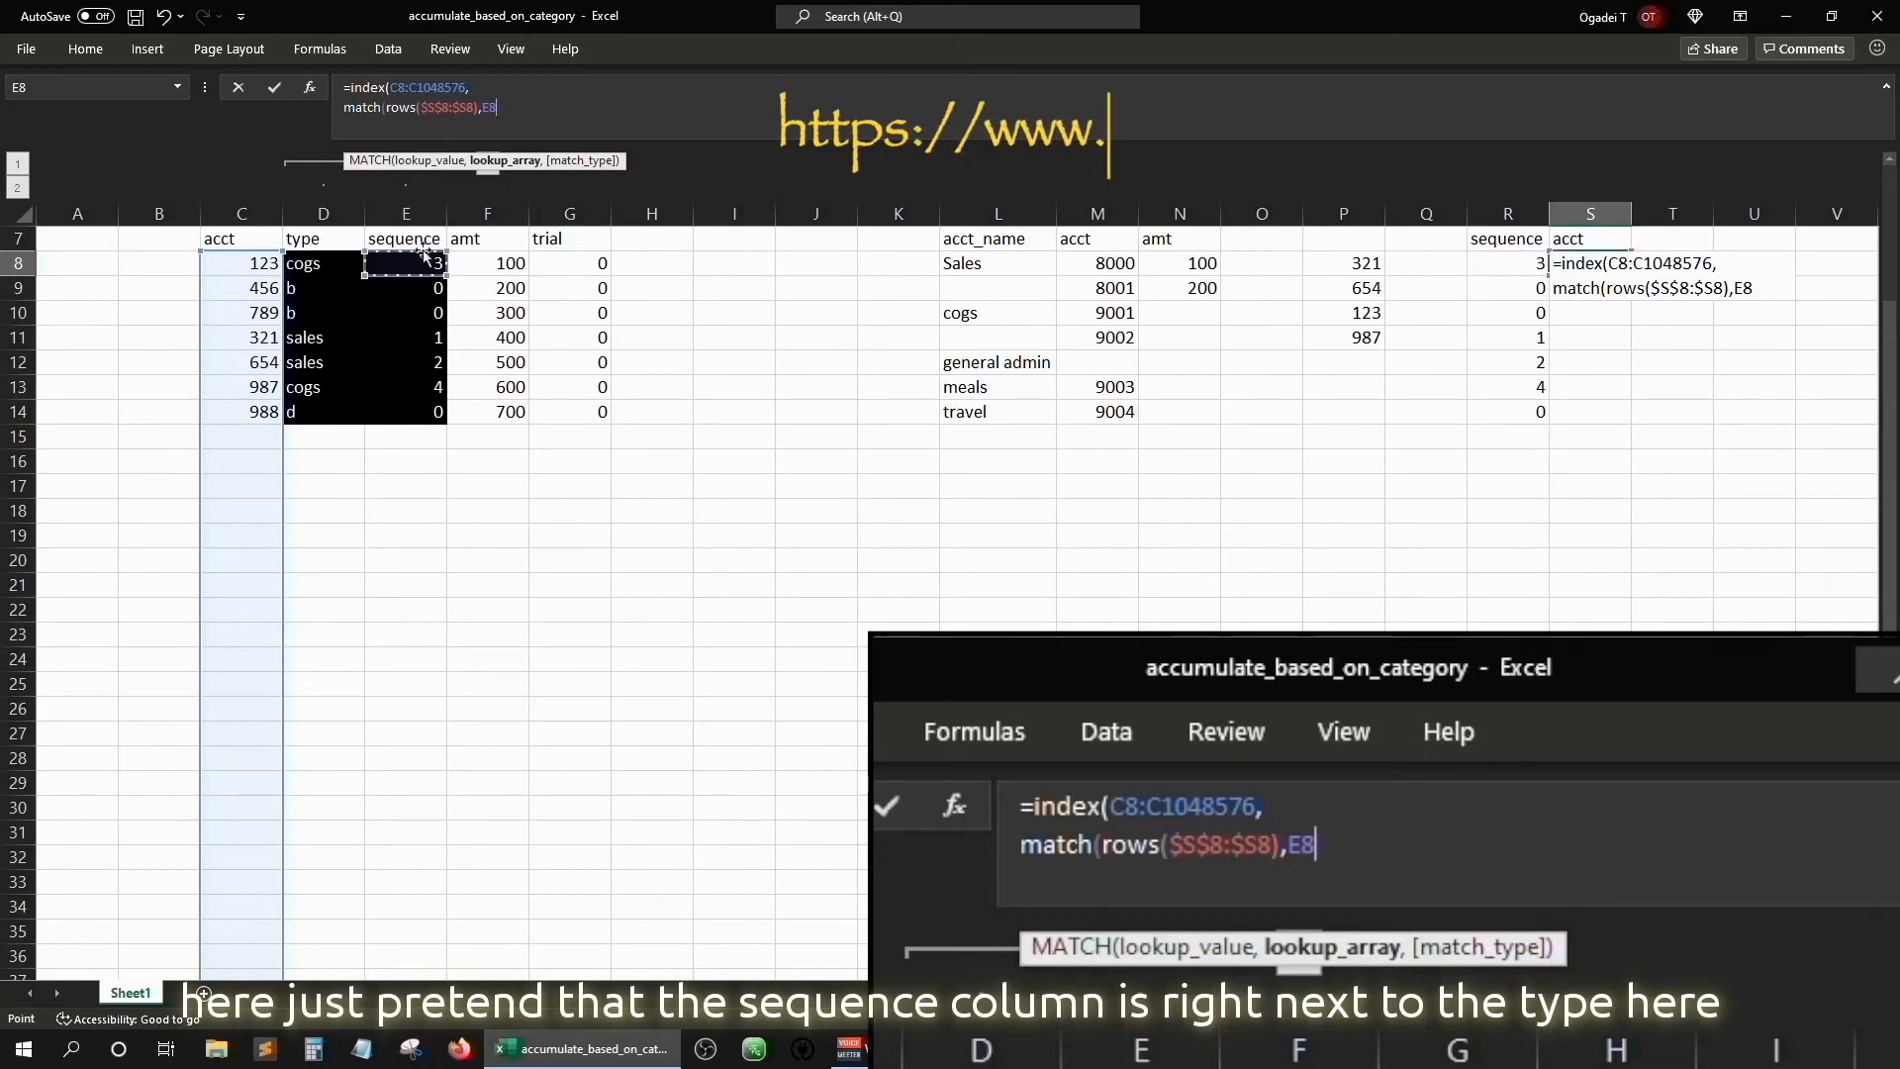
key(ctrl+shift+Down)
key(ctrl+shift+Down)
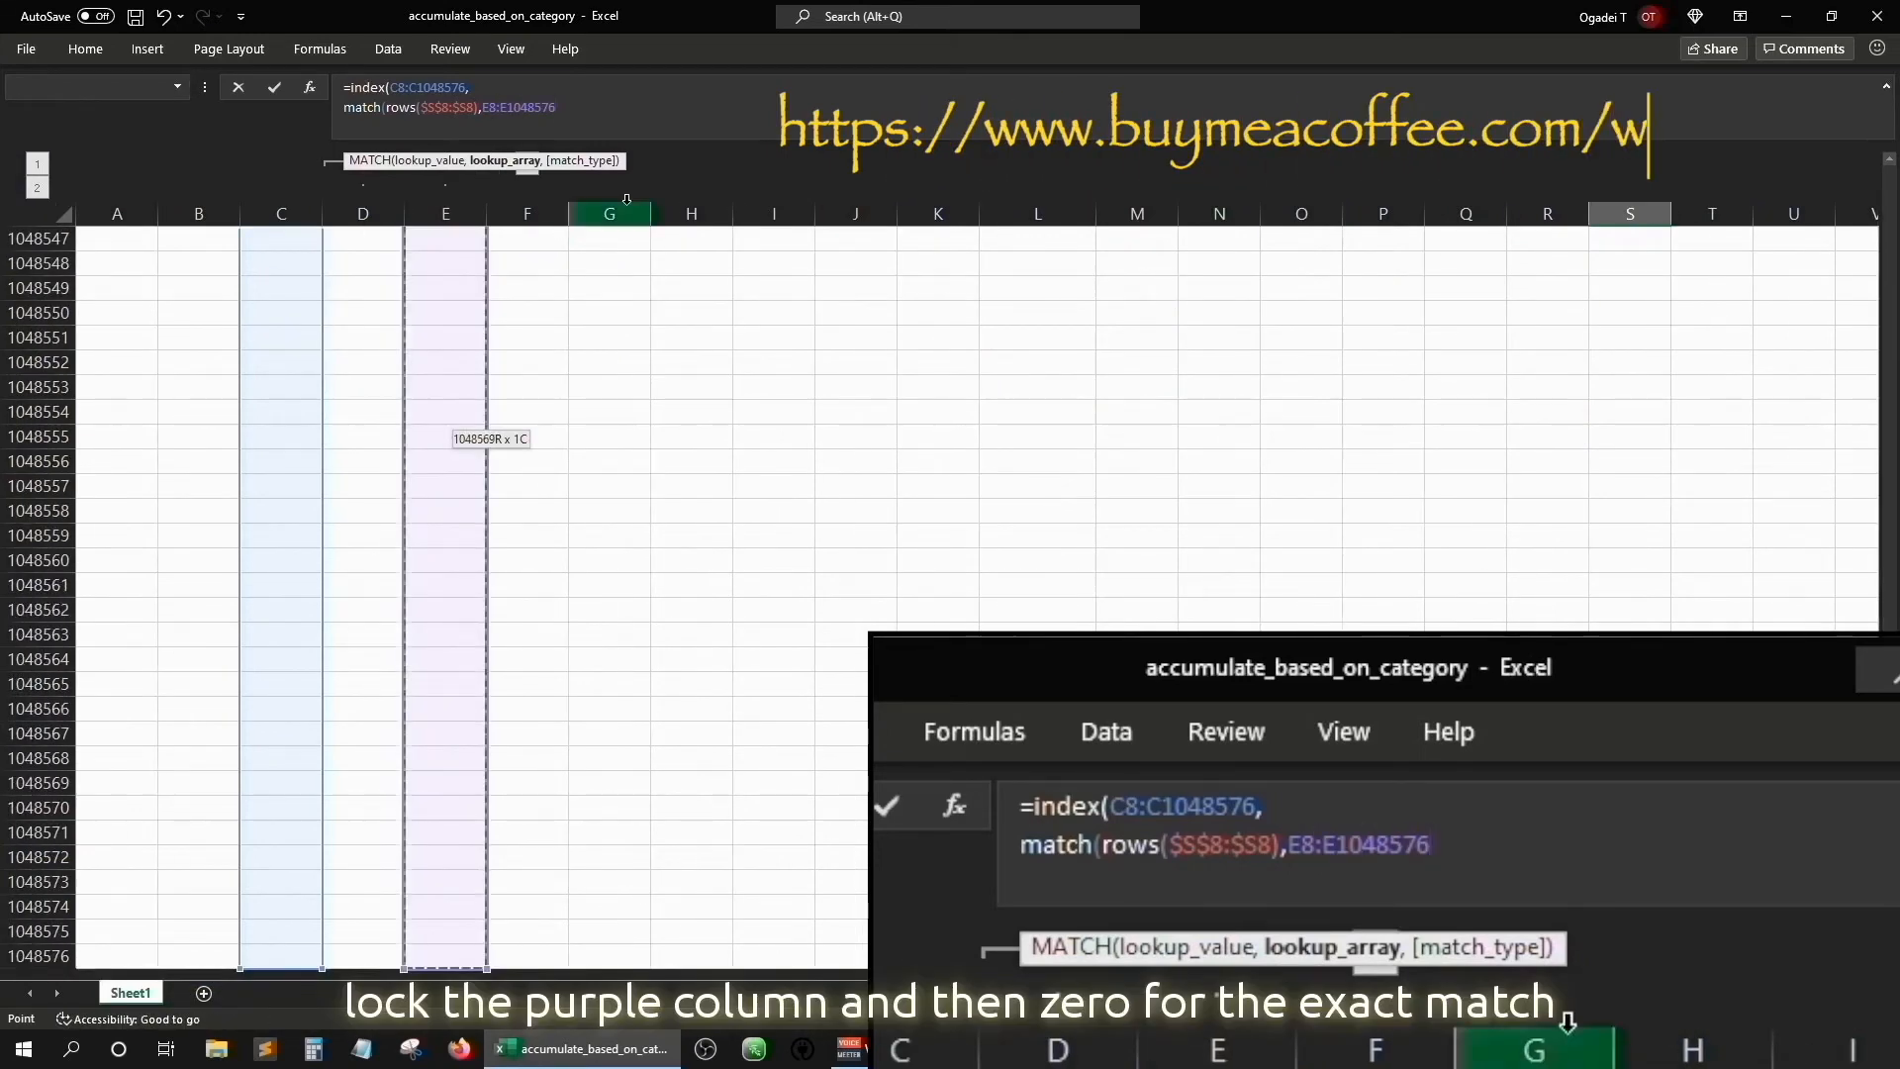
key(F4)
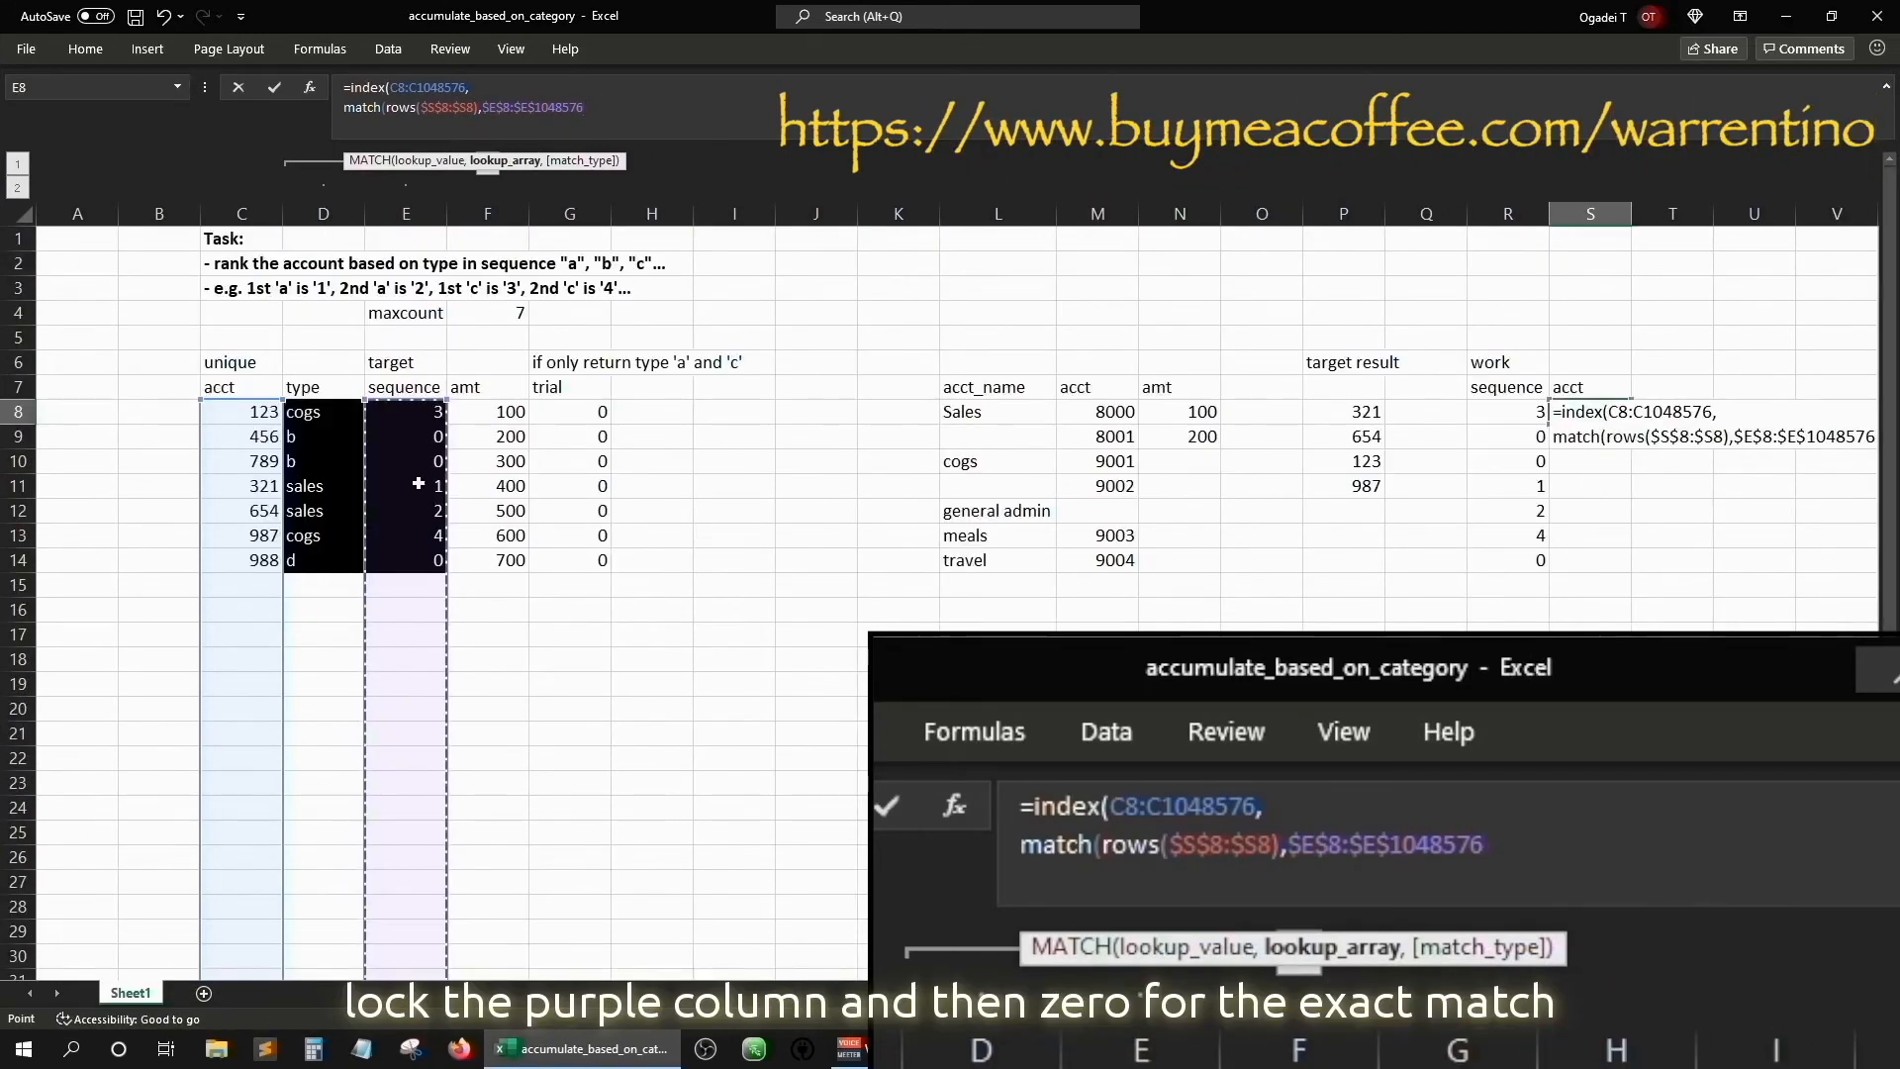
Finish the S8 formula with match type 0 for an exact match and fill it down through S14
text(,0)))
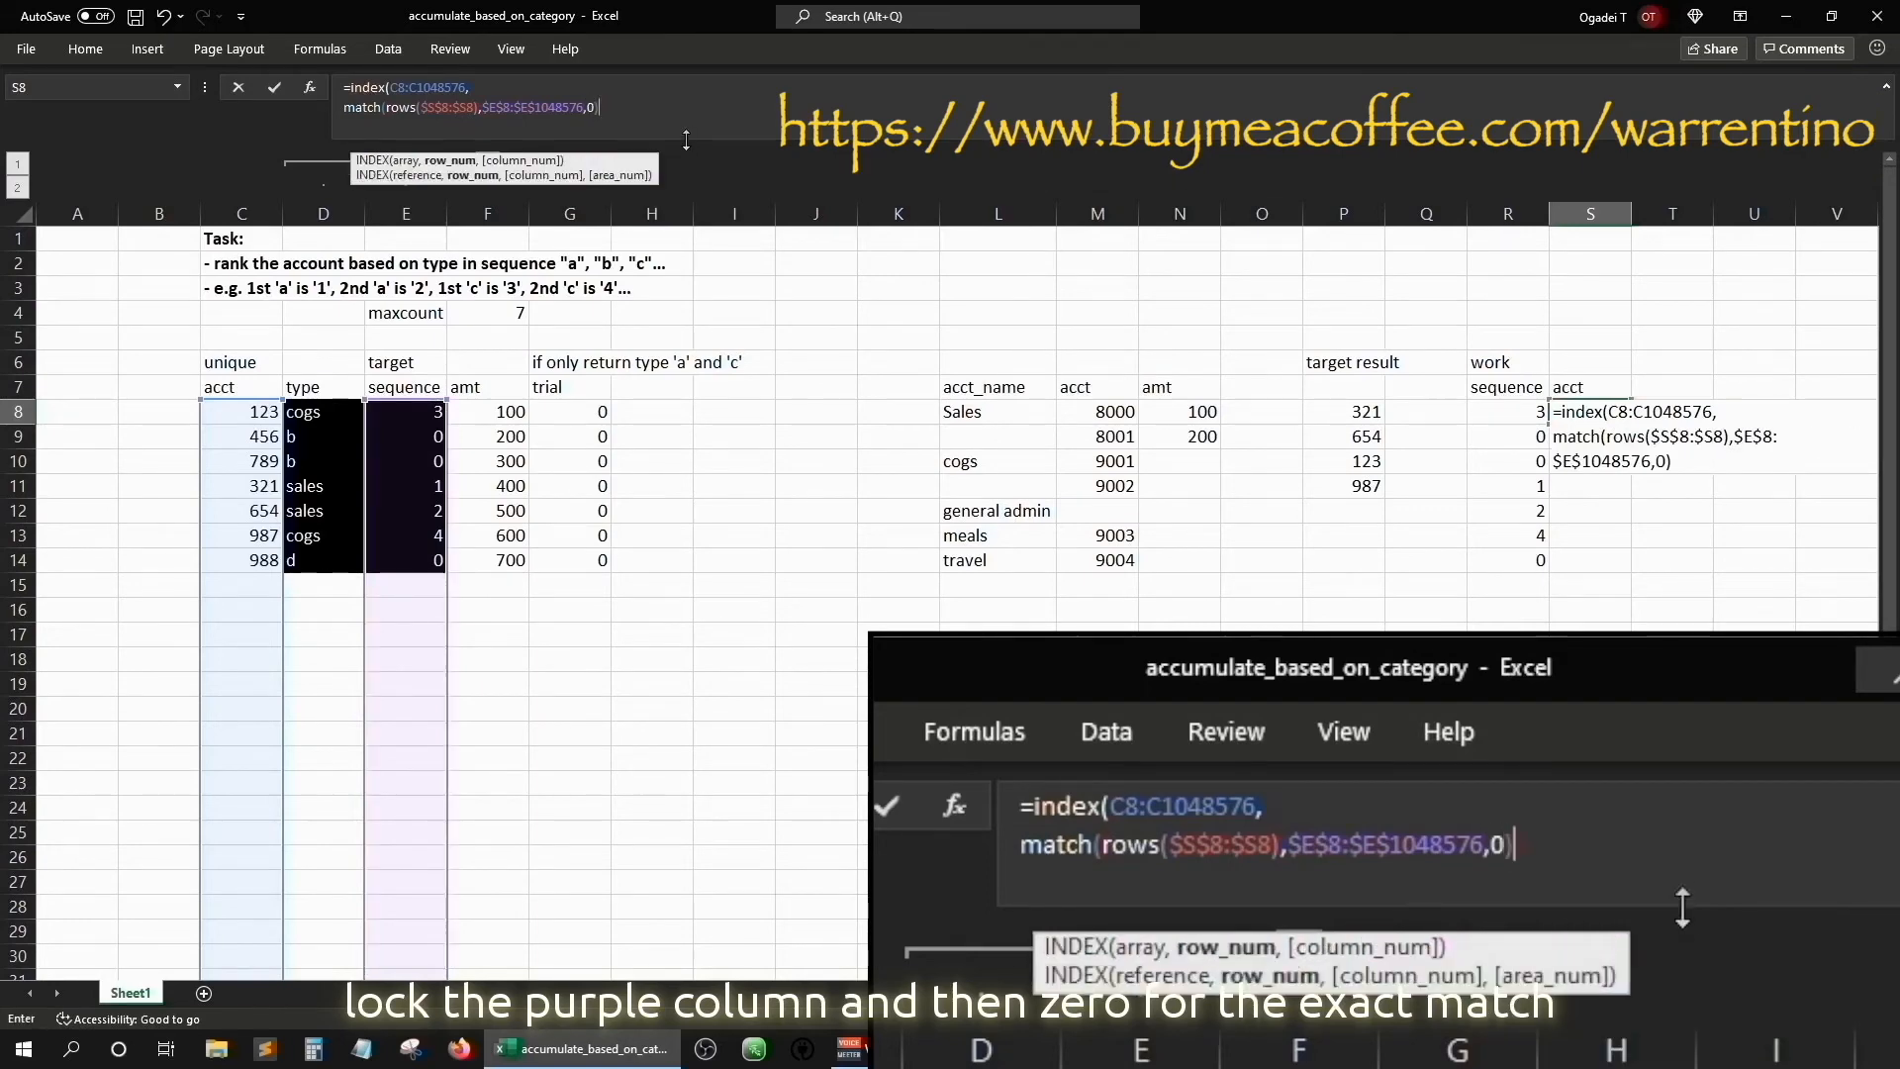
key(Return)
drag(1632, 424, 1633, 572)
key(Down)
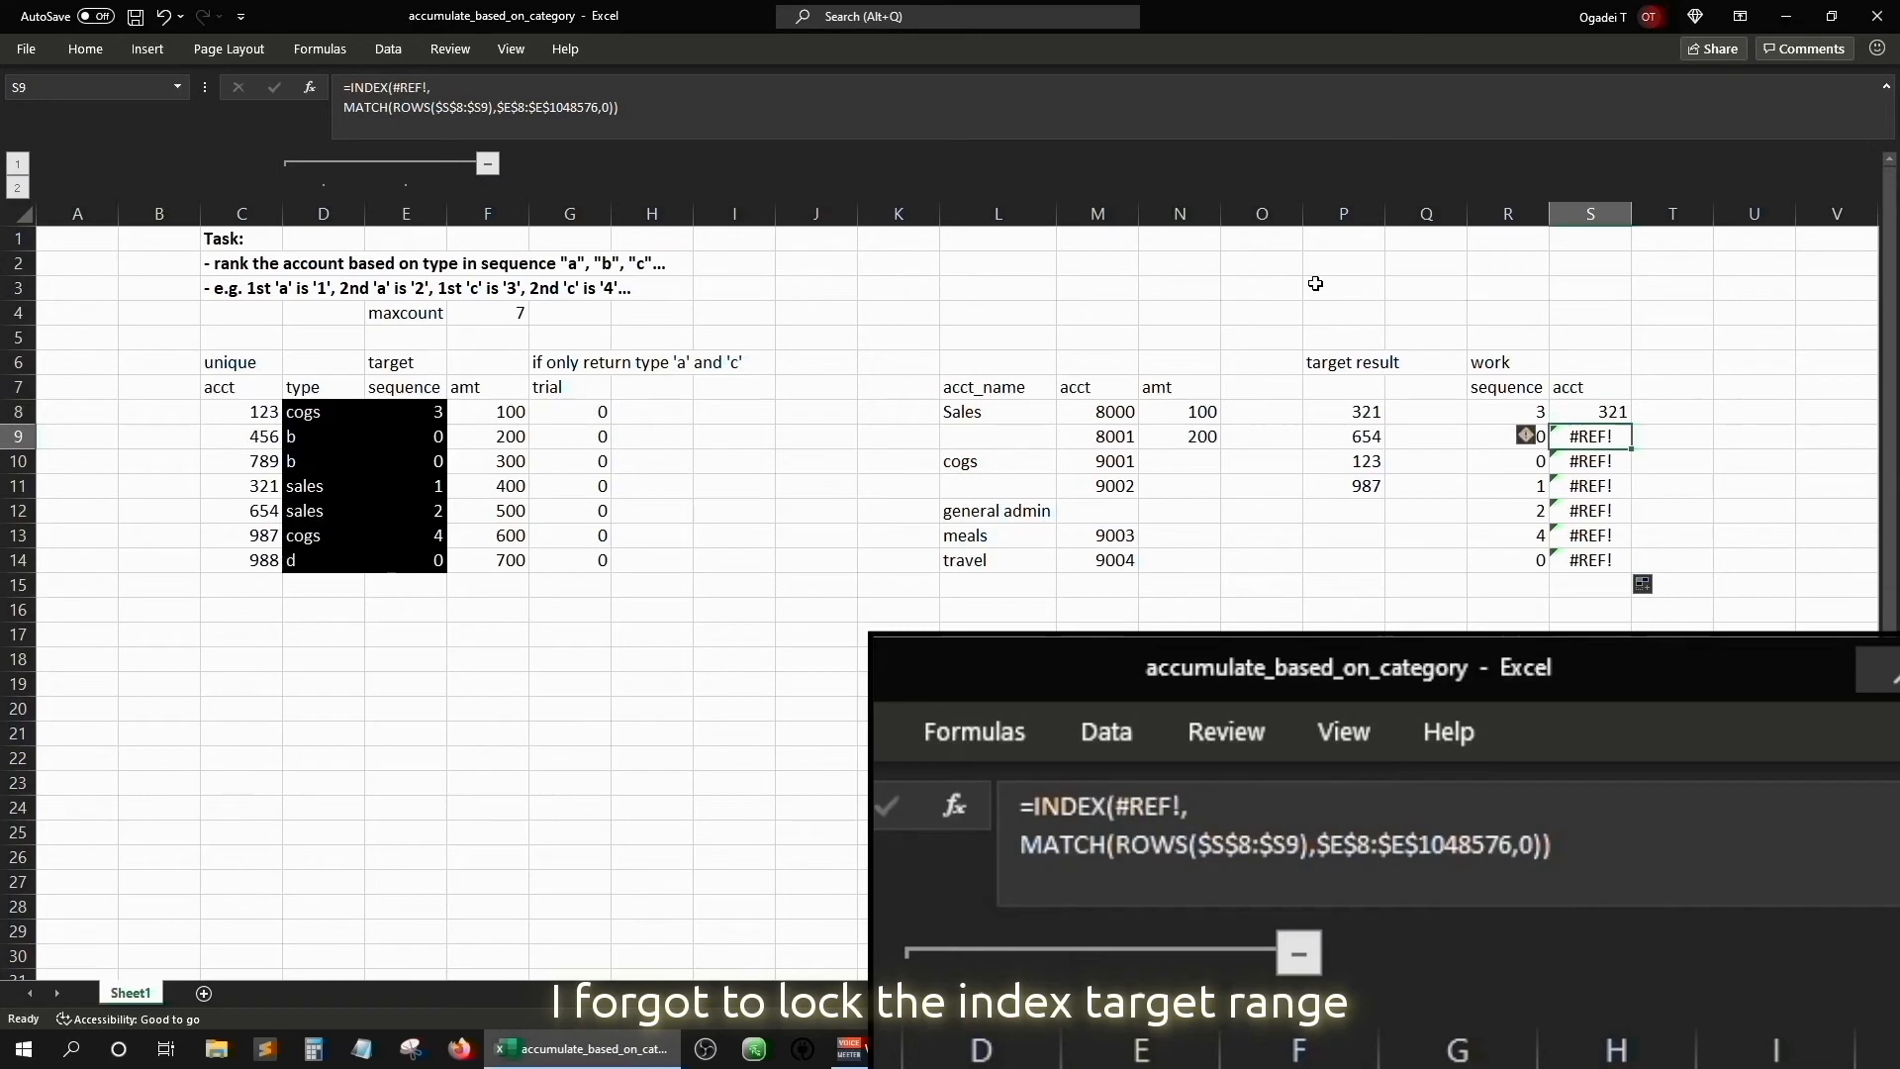
Lock the INDEX range in S8 as $C$8:$C$1048576 and refill the formula down through S14
key(Up)
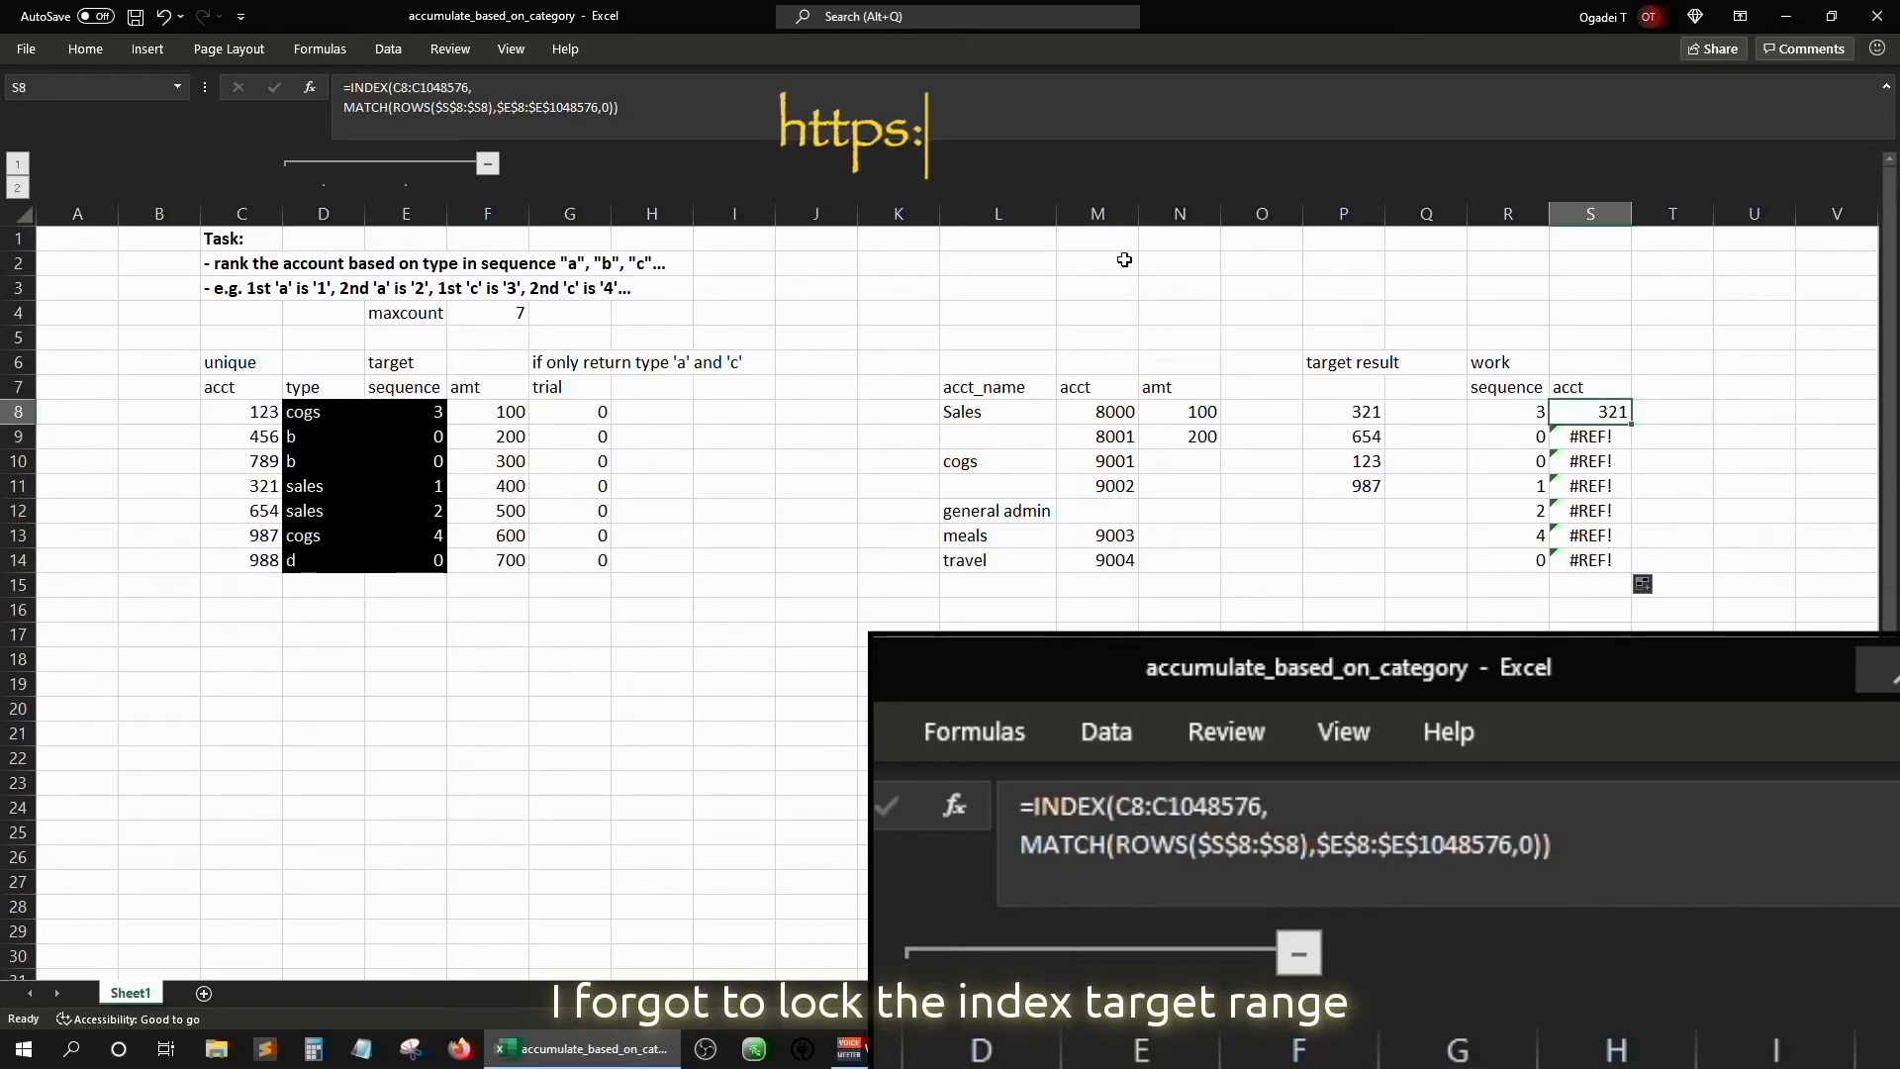
click(415, 88)
key(F4)
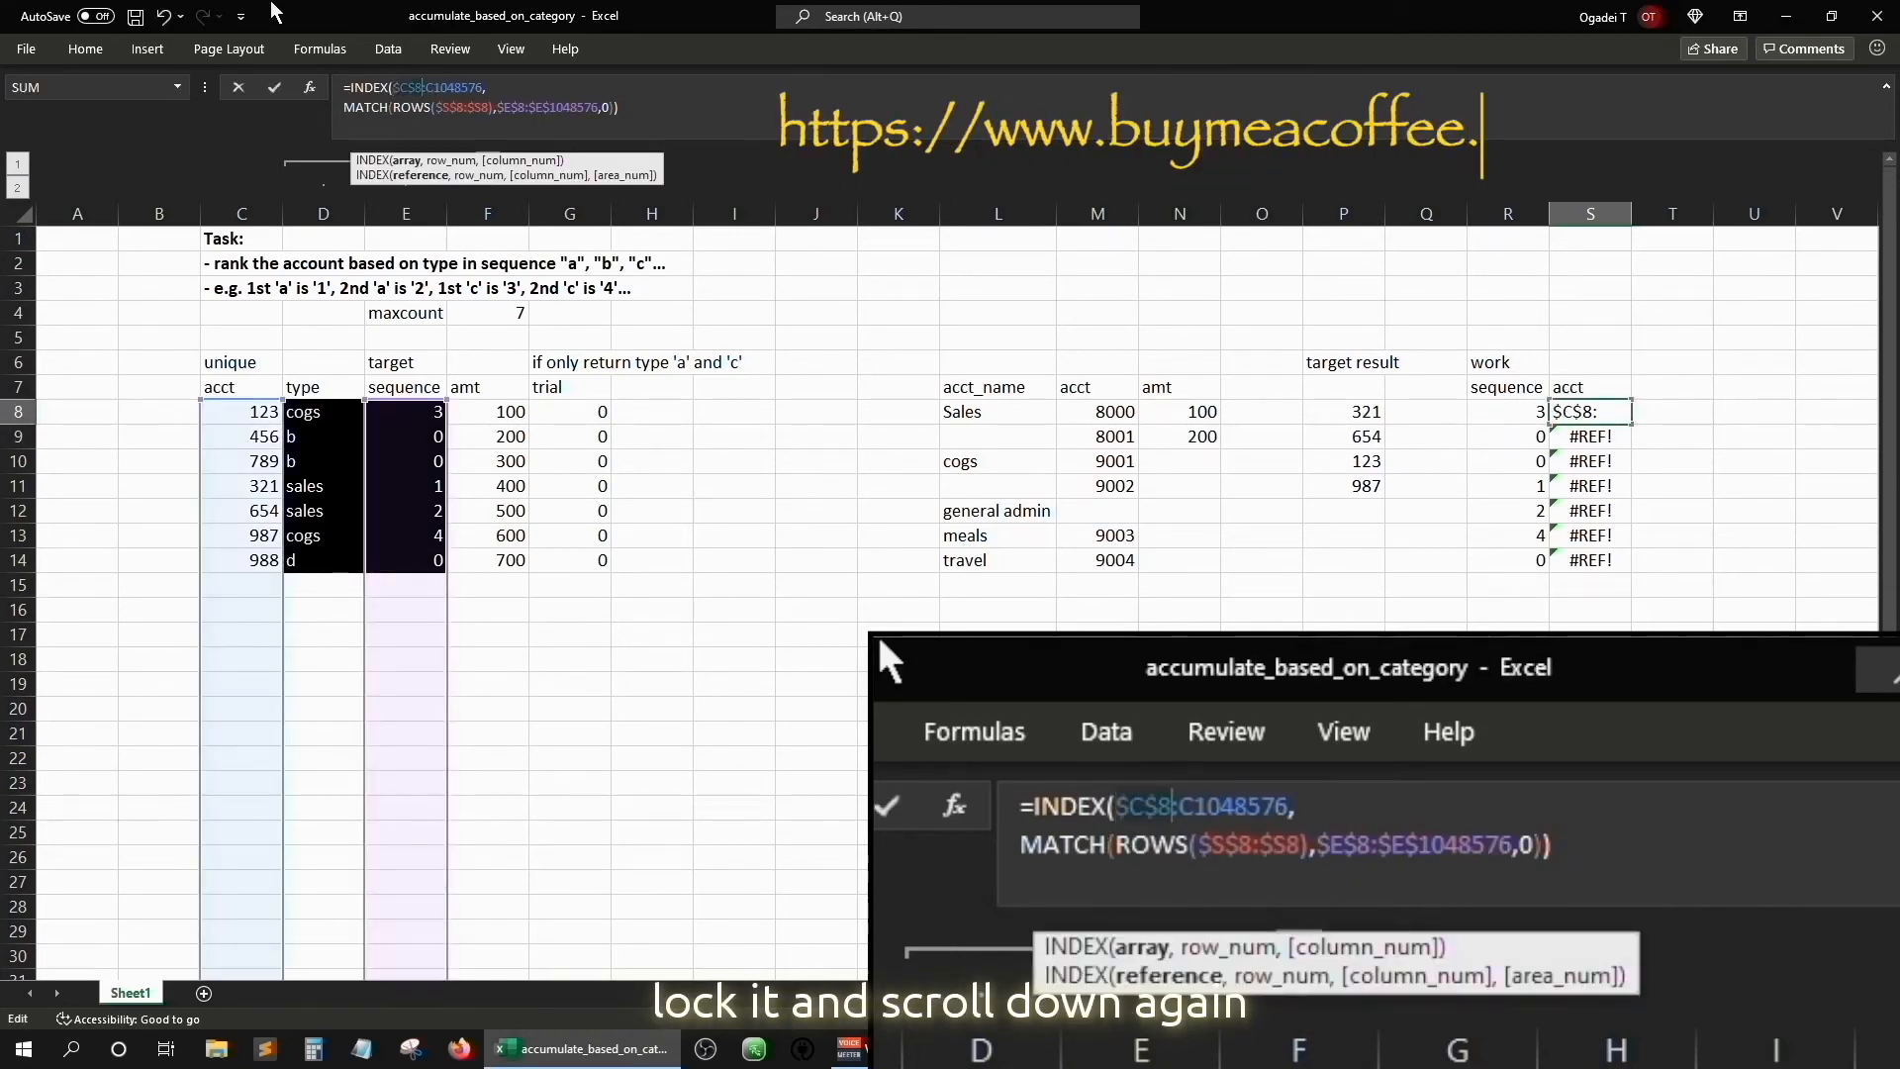
click(427, 87)
key(F4)
key(Return)
key(Up)
double_click(1632, 424)
Examine the returned account numbers and their formulas down the acct column
key(Down)
key(Down)
key(Down)
key(Down)
key(Up)
key(Up)
key(Up)
key(Up)
key(Up)
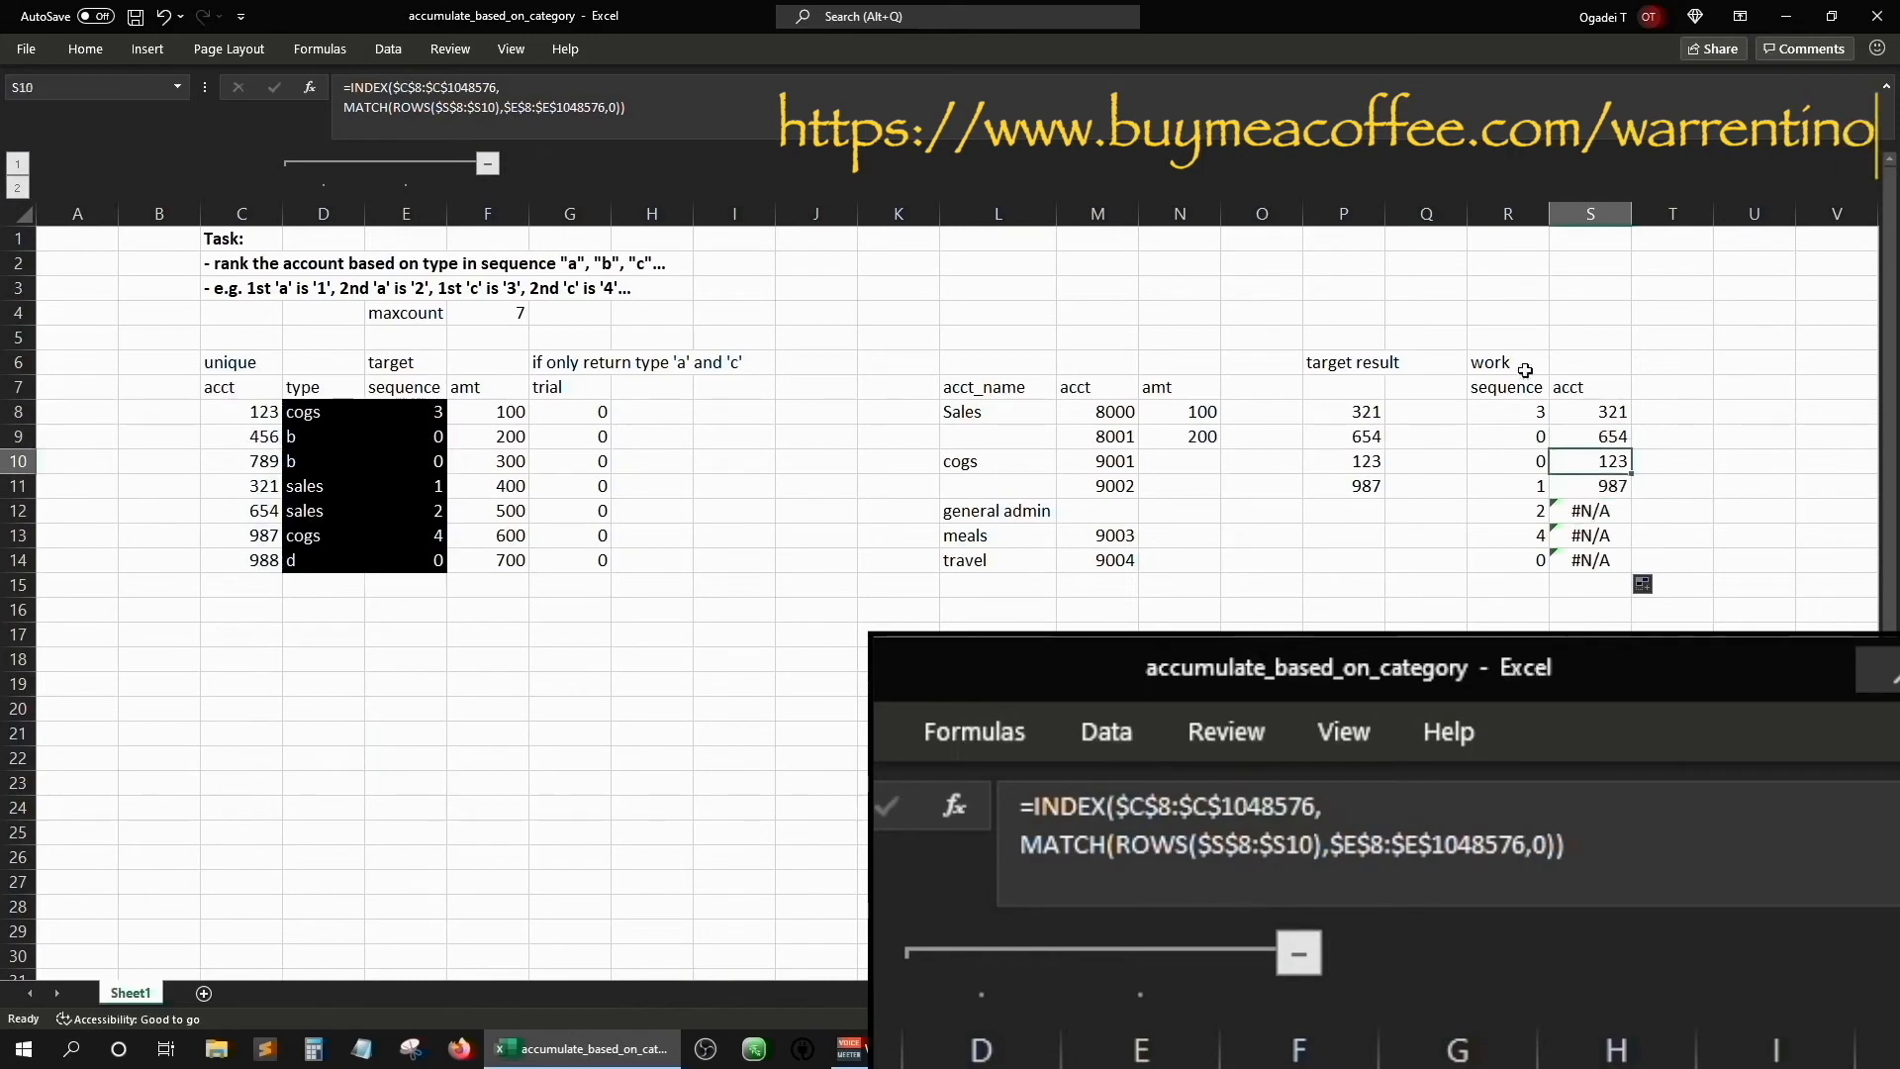
Insert a blank column between the work sequence and acct columns
click(1532, 215)
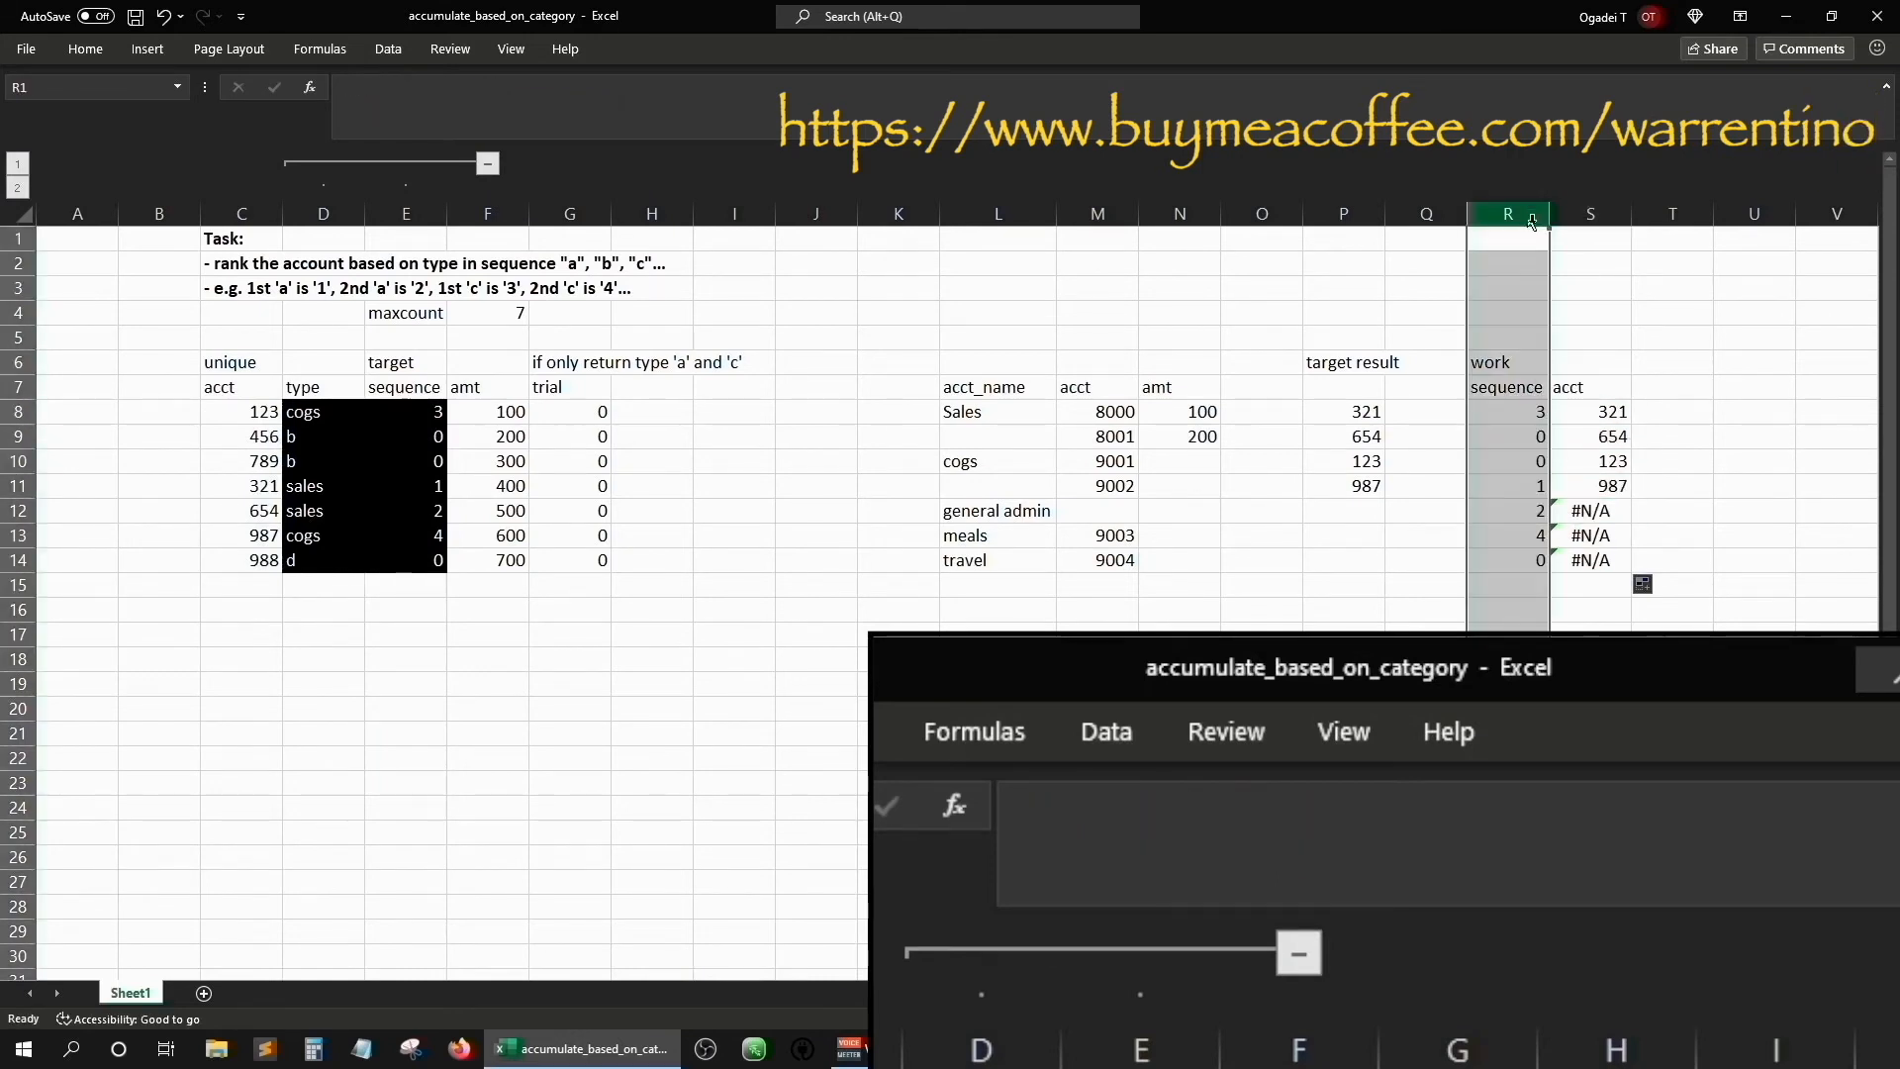
right_click(1615, 214)
click(1648, 383)
Number the rows beside the returned accounts 1 to 4 in S8:S11
click(1591, 412)
text(1)
key(Return)
text(2)
key(Return)
text(3)
key(Return)
Compare the numbered accounts in S8:T10 with the account, type and sequence entries in the source table
key(Up)
key(Up)
key(Up)
key(Up)
key(Right)
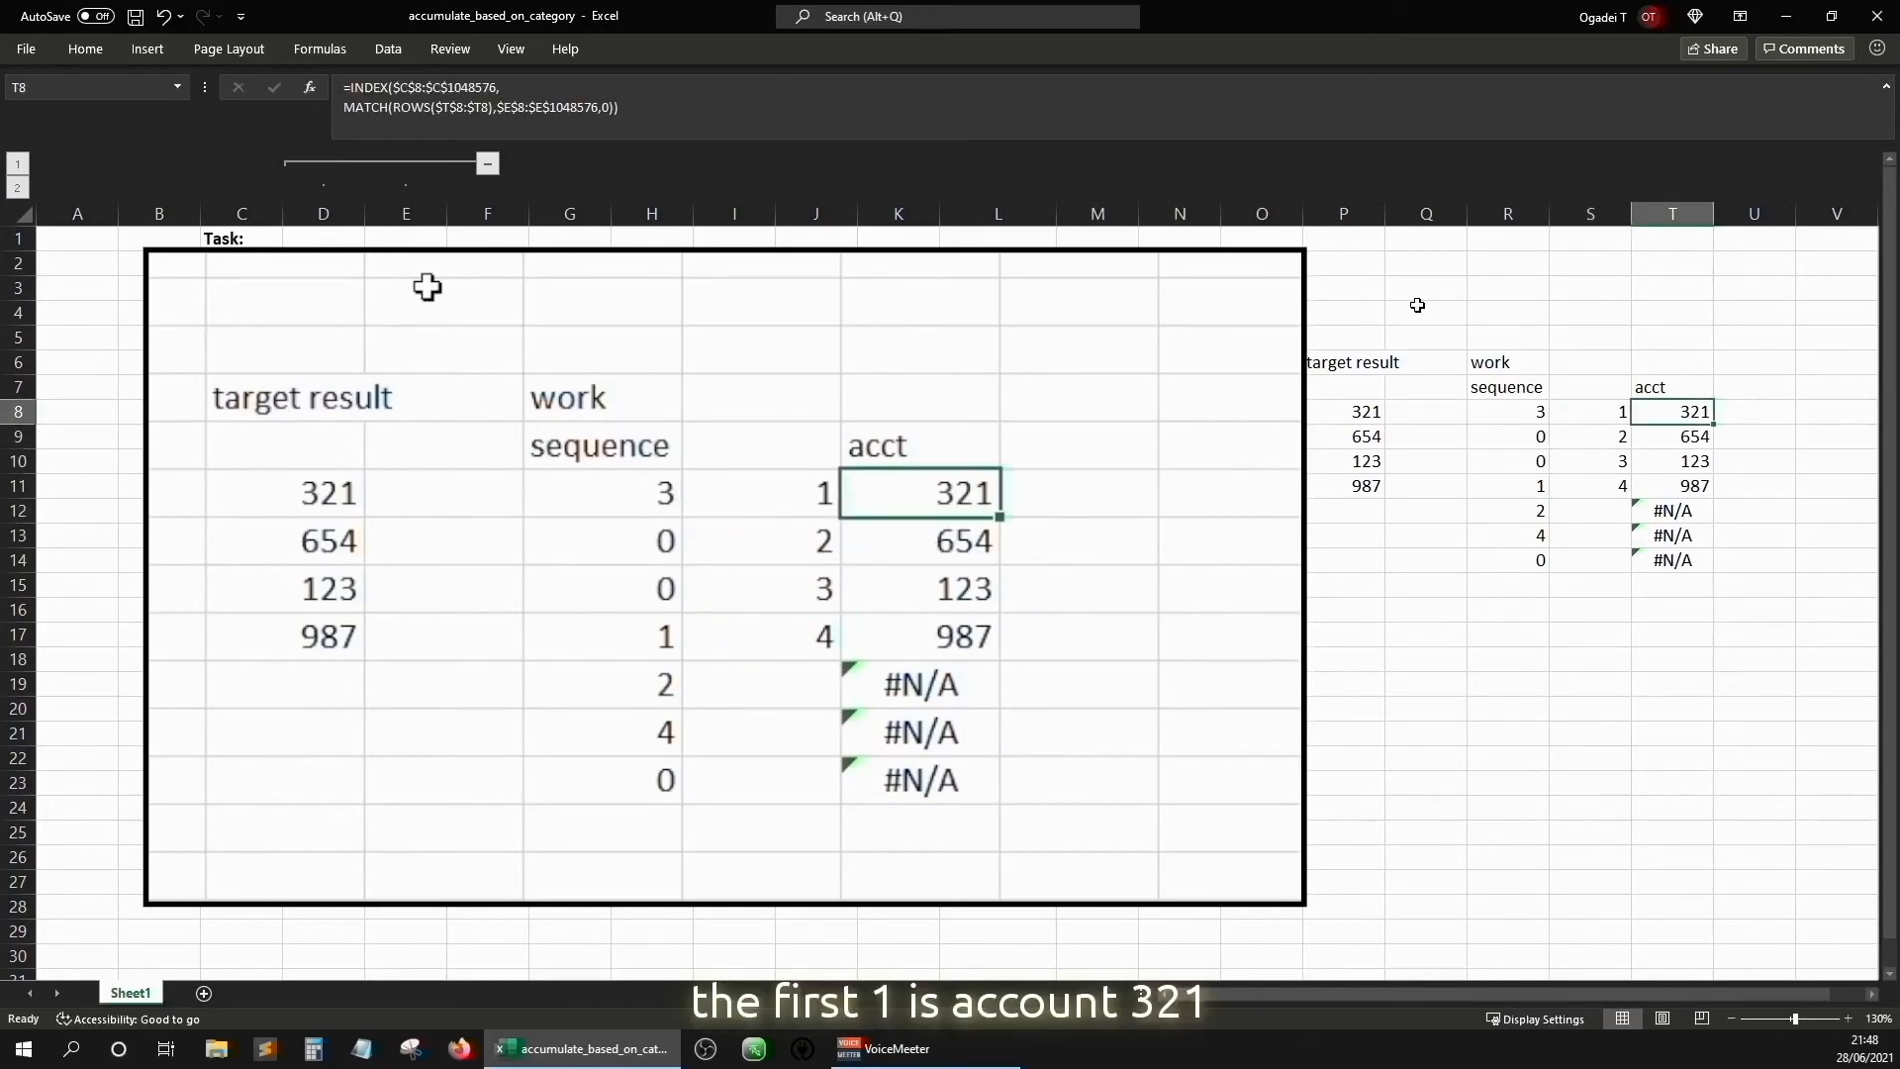
click(336, 617)
drag(643, 615, 346, 605)
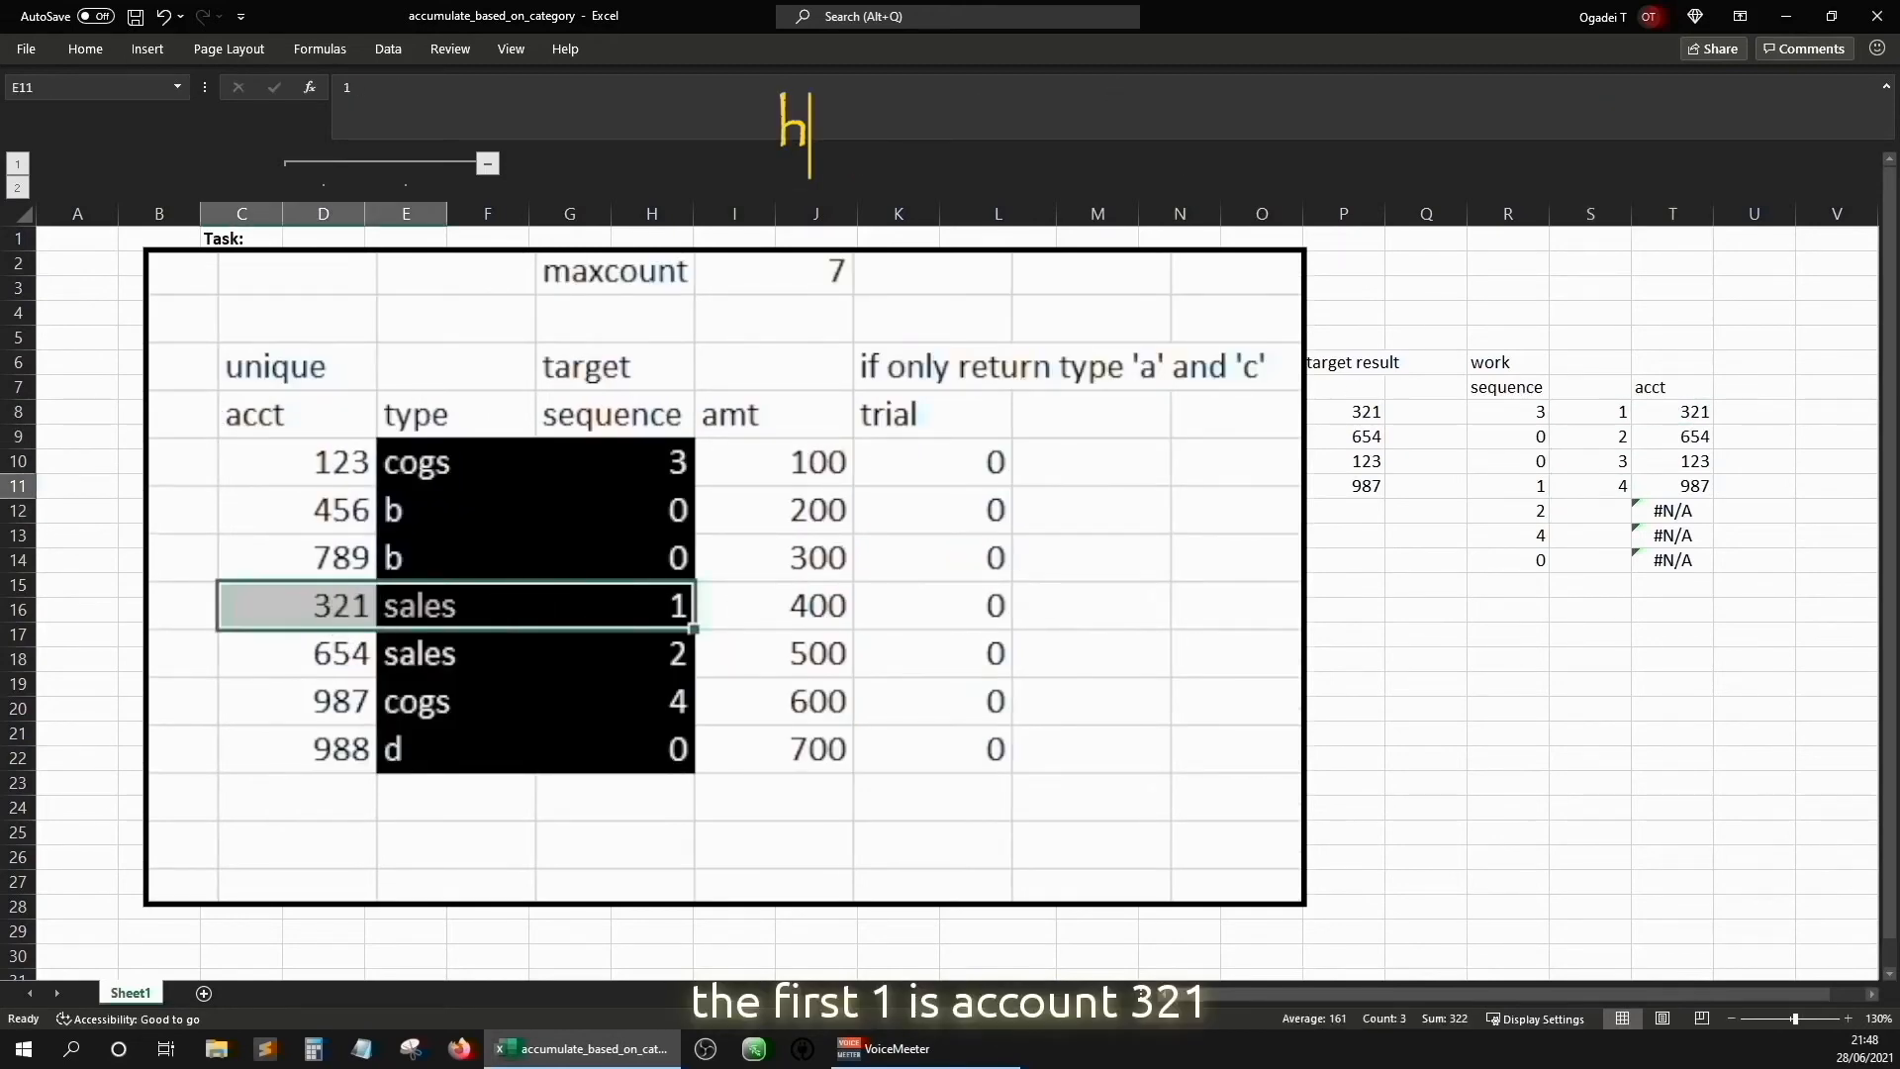
drag(1608, 412, 1654, 443)
click(1666, 444)
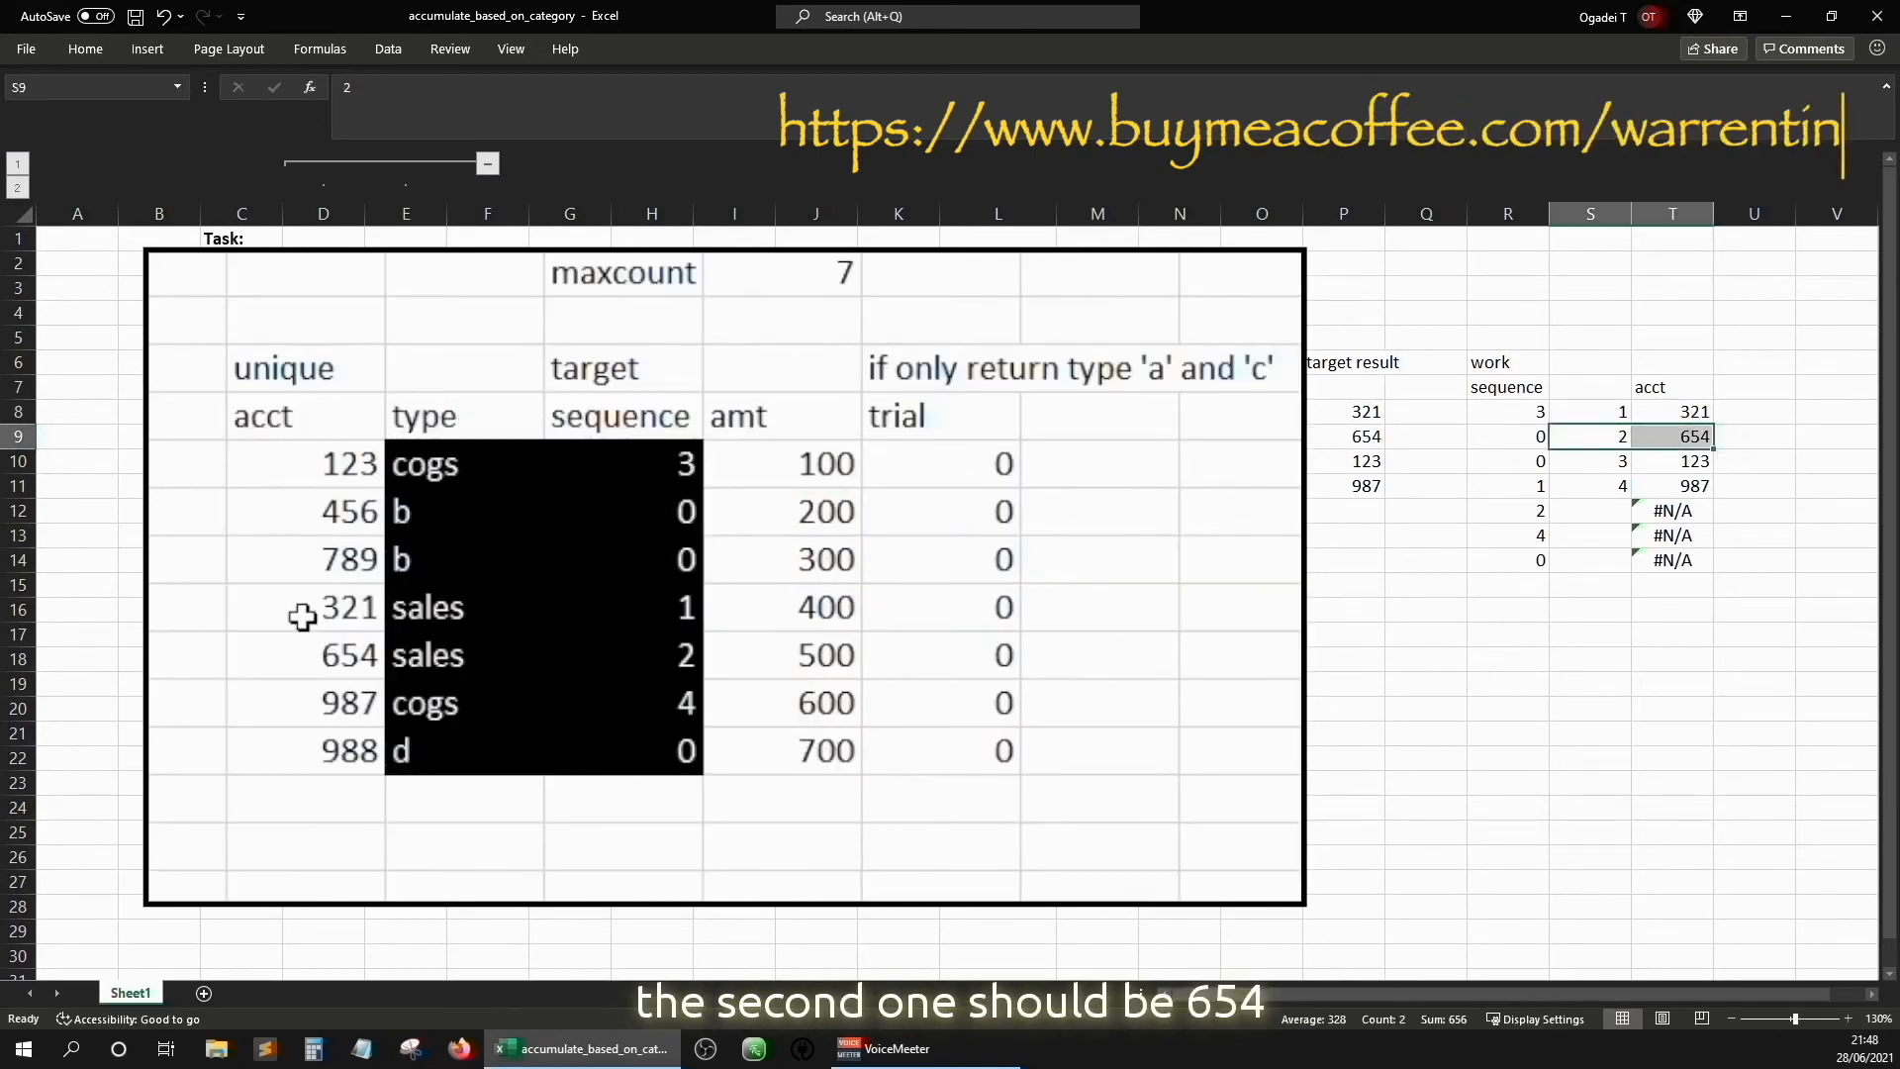
click(1611, 464)
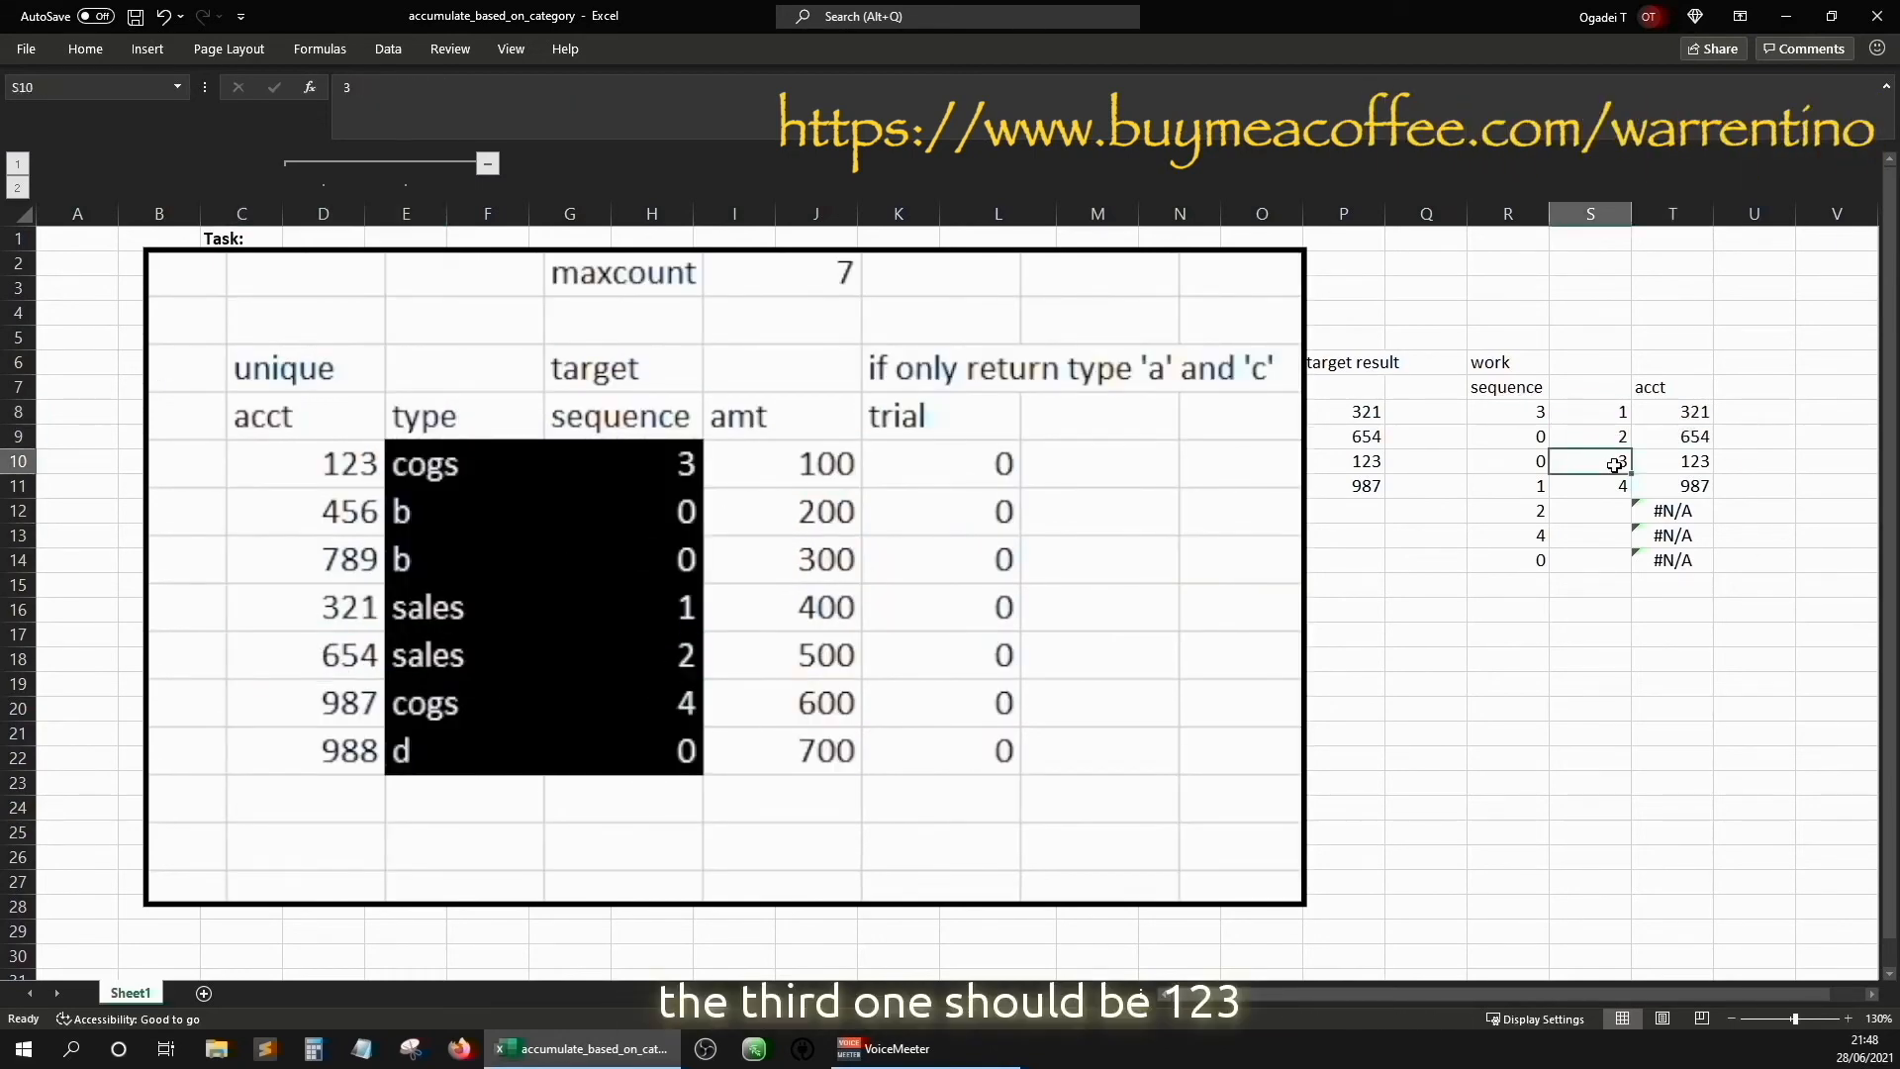
drag(1615, 465, 1653, 467)
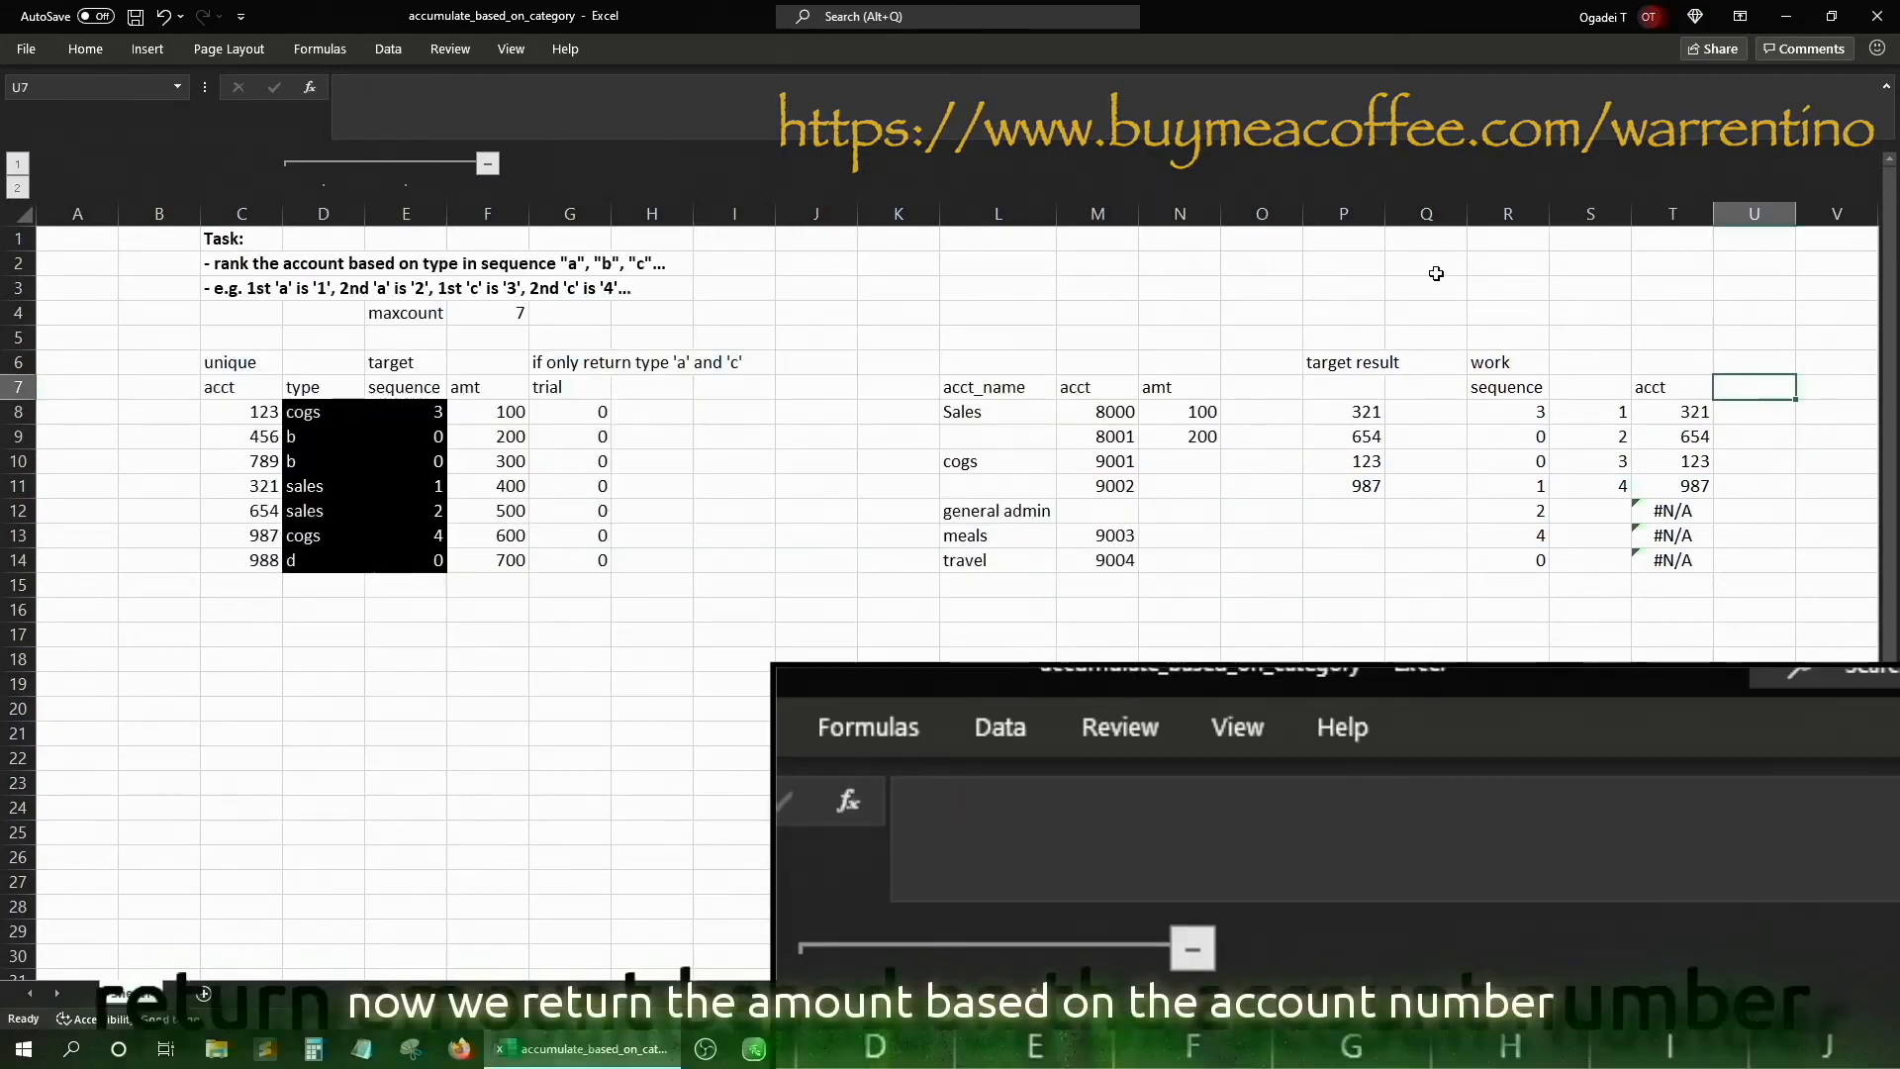
Label the column next to the returned accounts as amt in U7
text(amt)
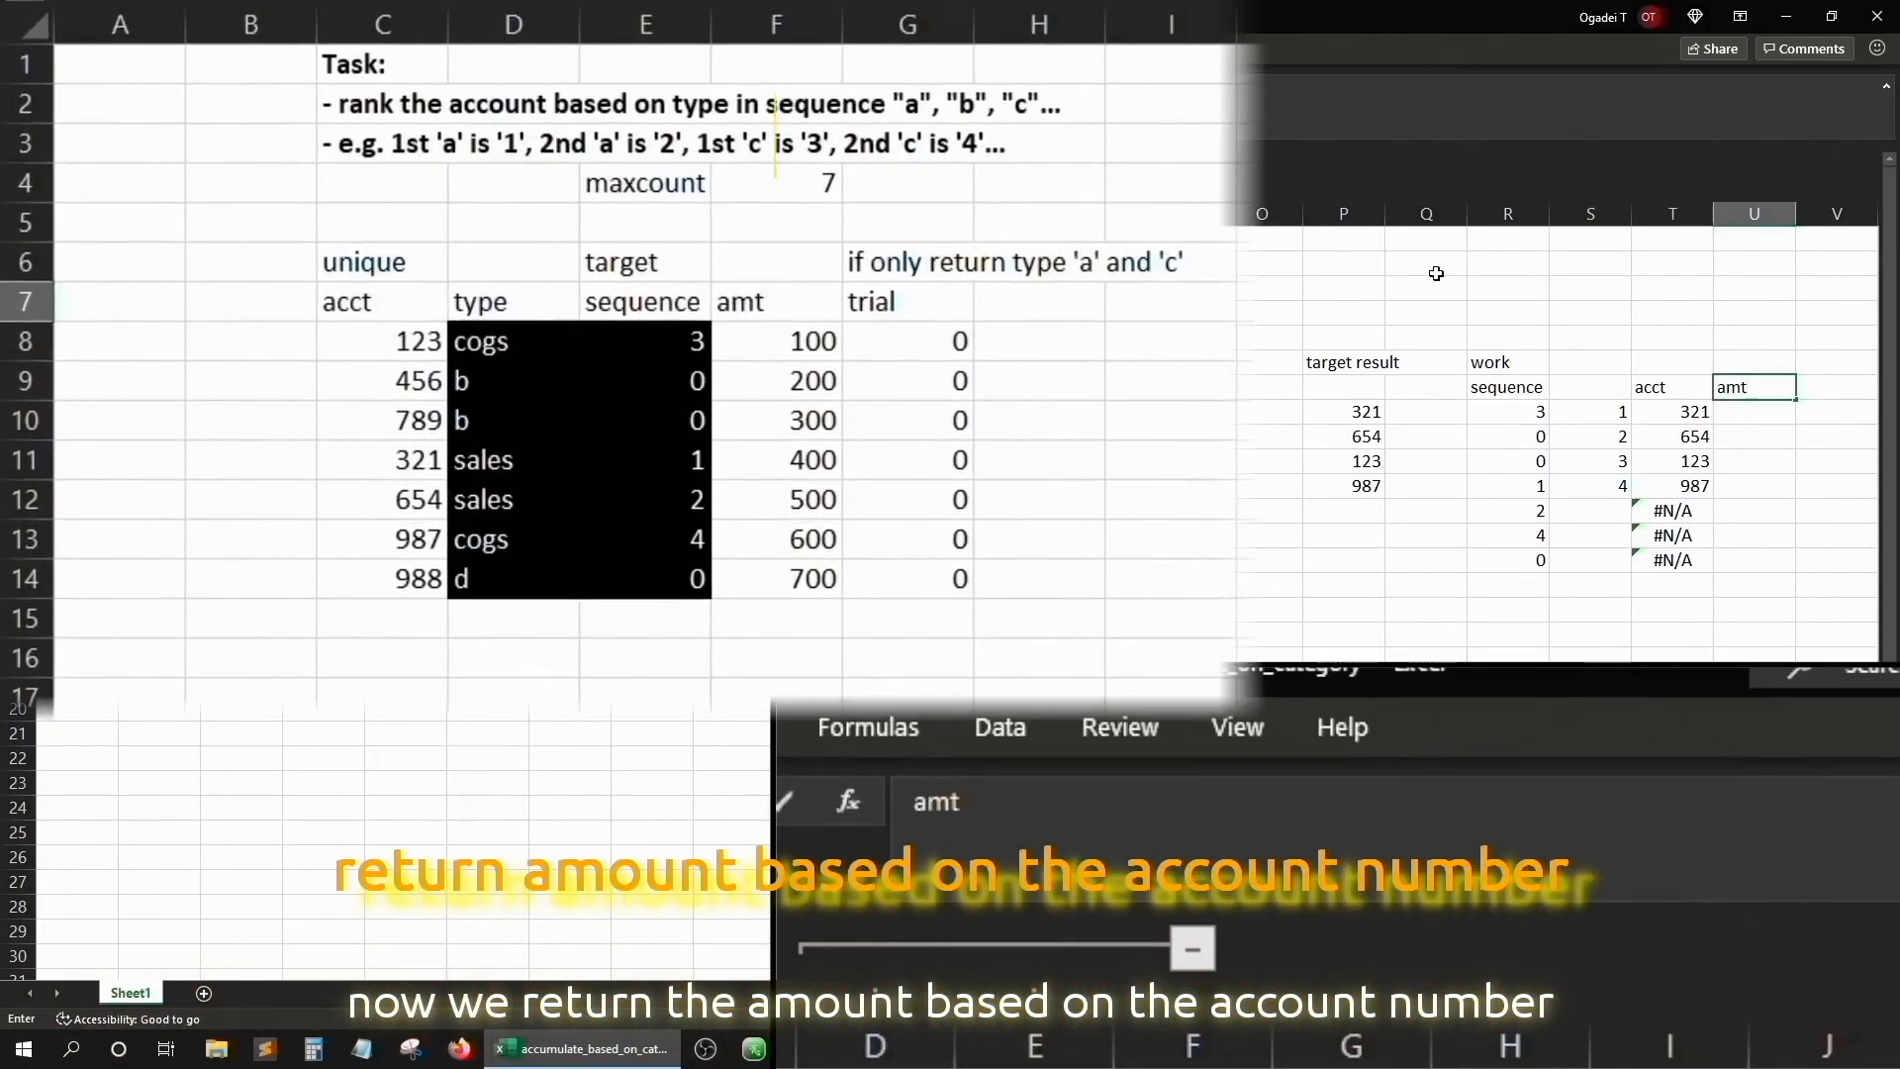
key(Left)
key(Left)
key(Left)
key(Right)
key(Right)
key(Right)
key(Down)
Start an INDEX formula in U8 over the amount column as the absolute range $F$8:$F$14
text(=index()
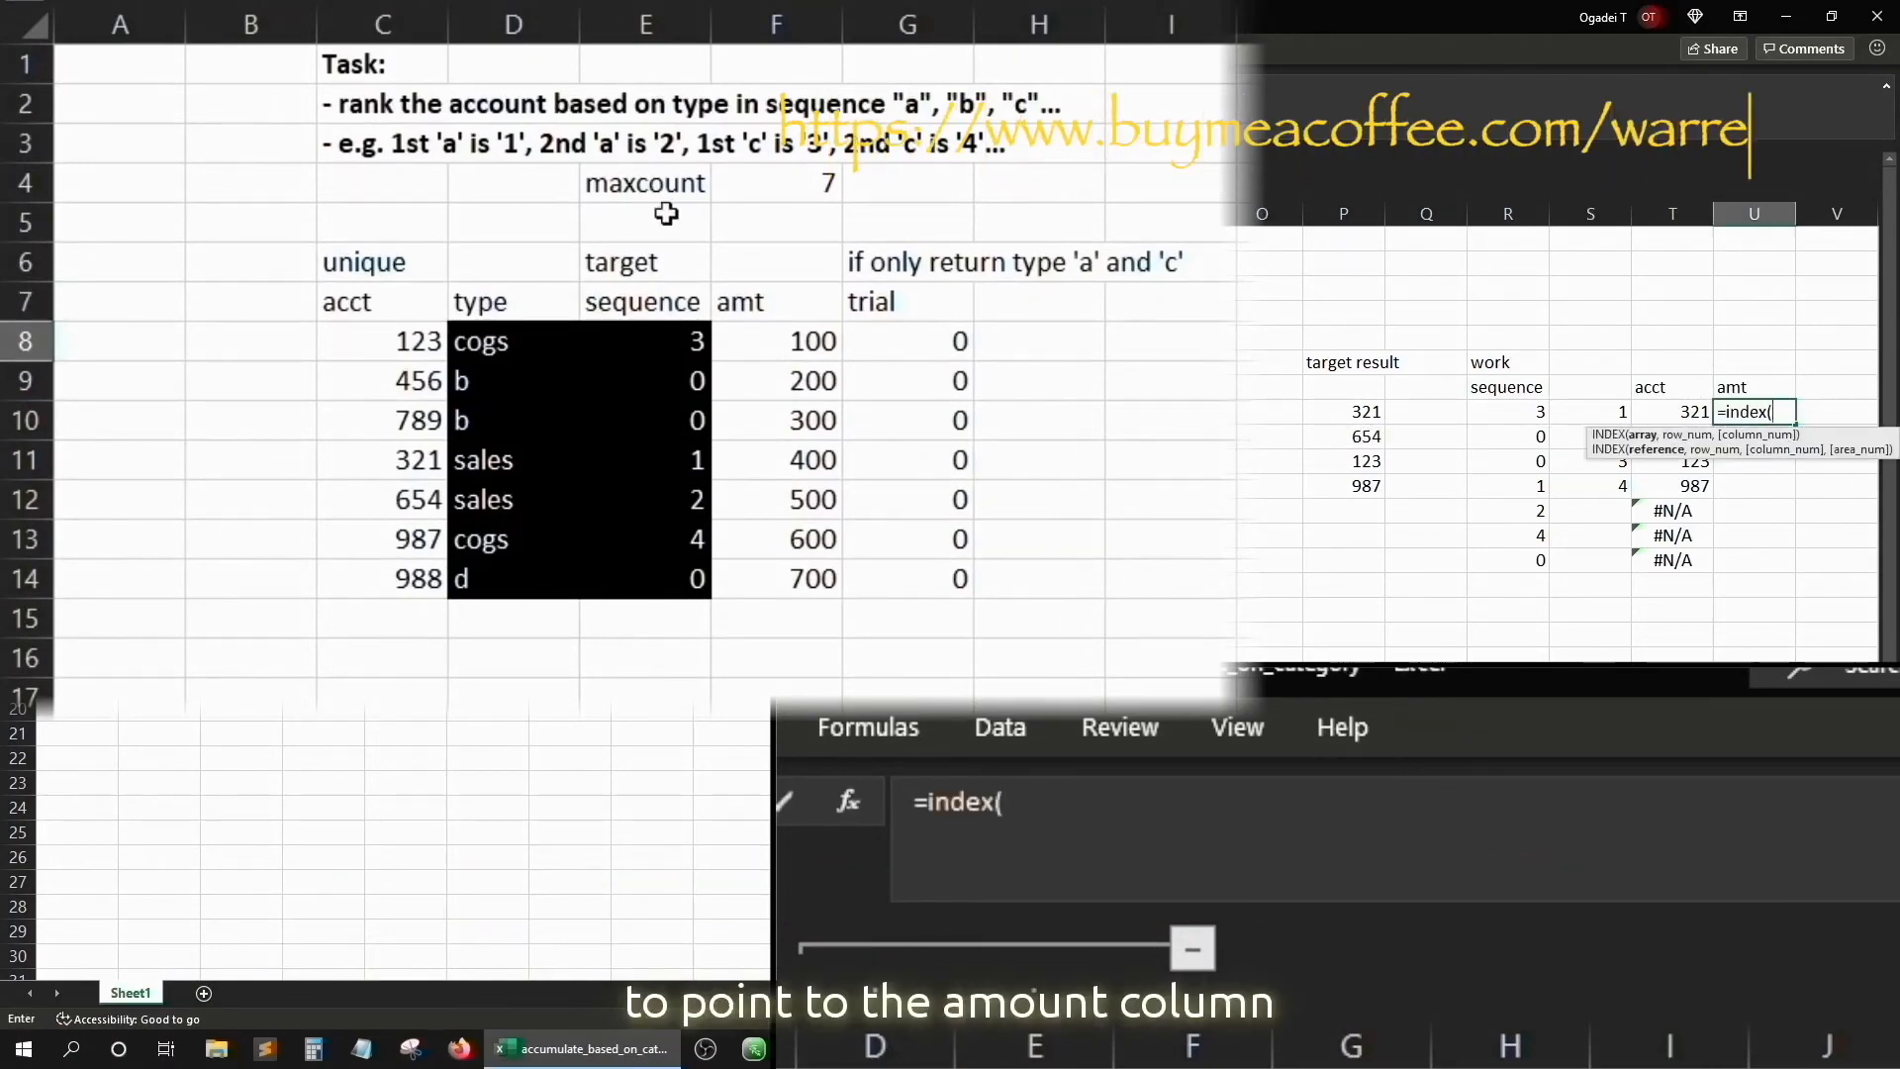
click(777, 341)
key(ctrl+shift+Down)
key(F4)
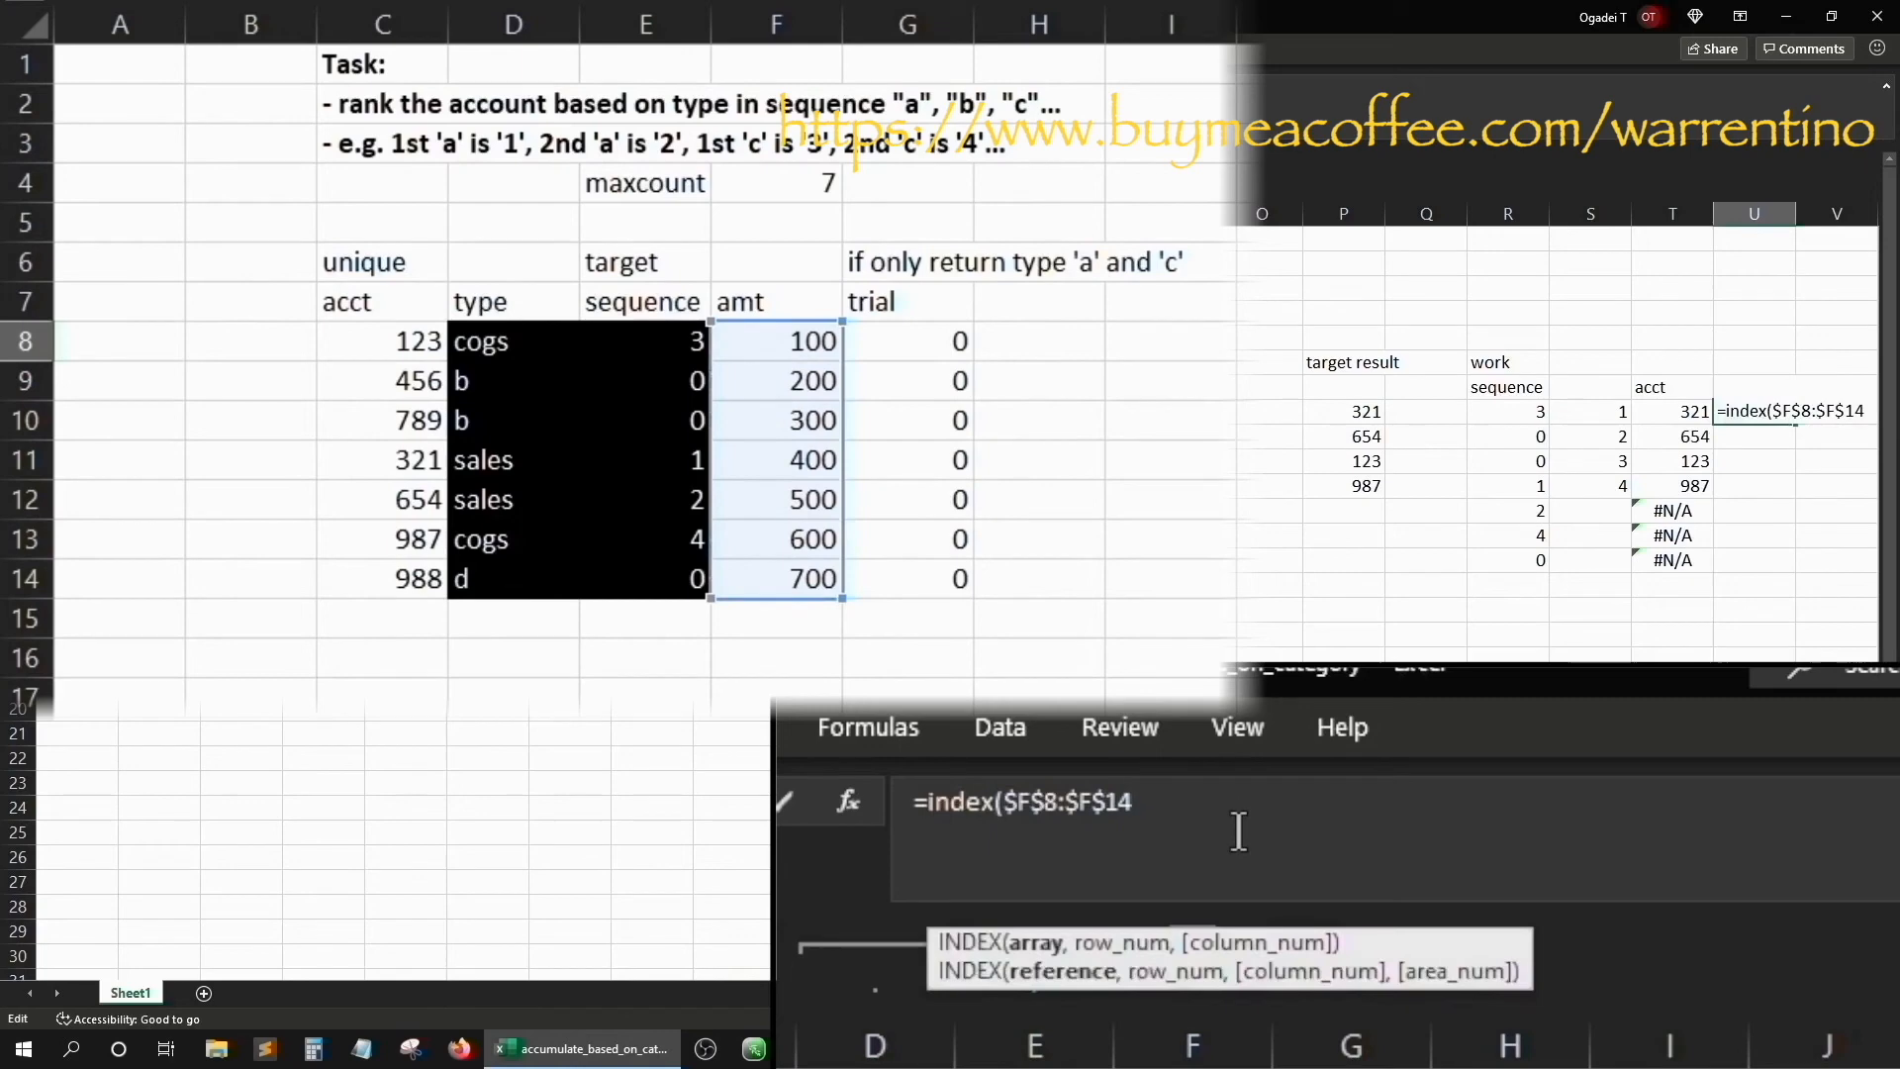
text(,)
Nest a MATCH function on a new line of the U8 formula with $T8 as its lookup value
key(alt+Return)
text(match()
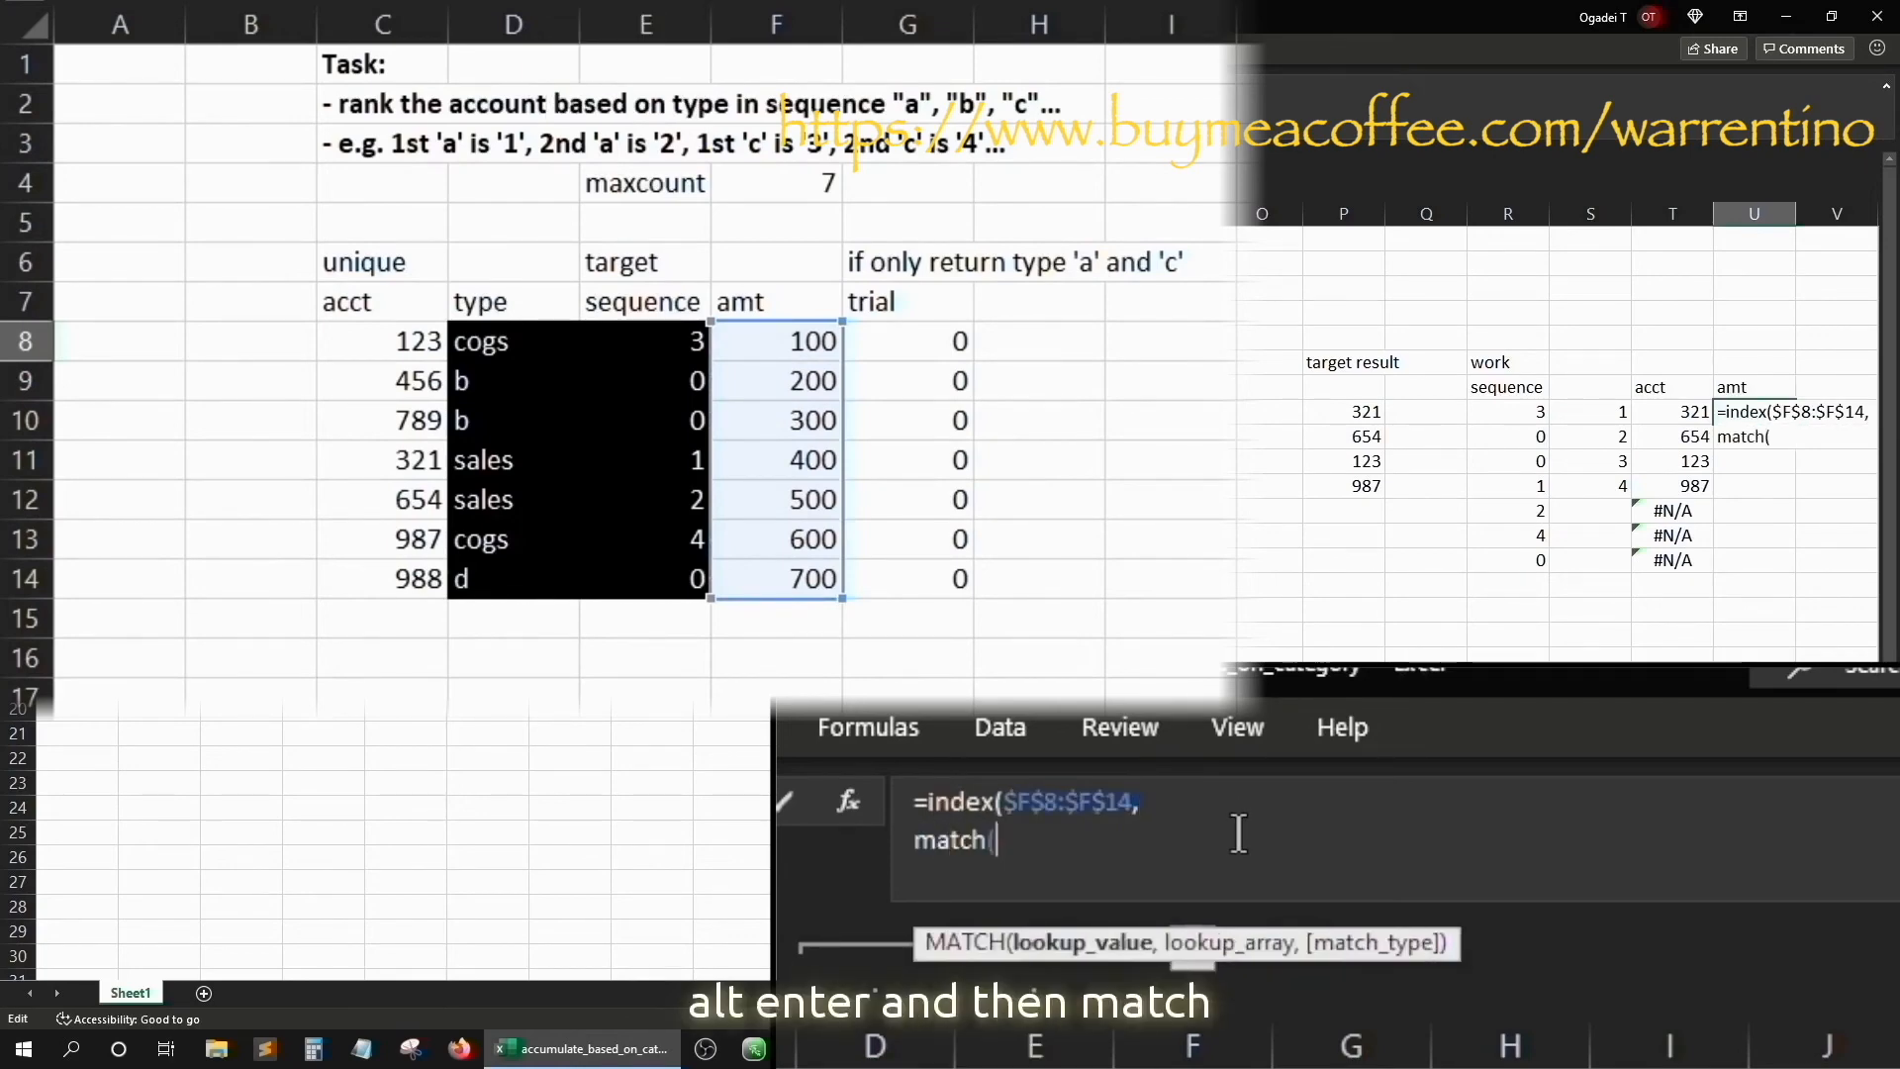
click(1698, 411)
key(F4)
key(F4)
key(F4)
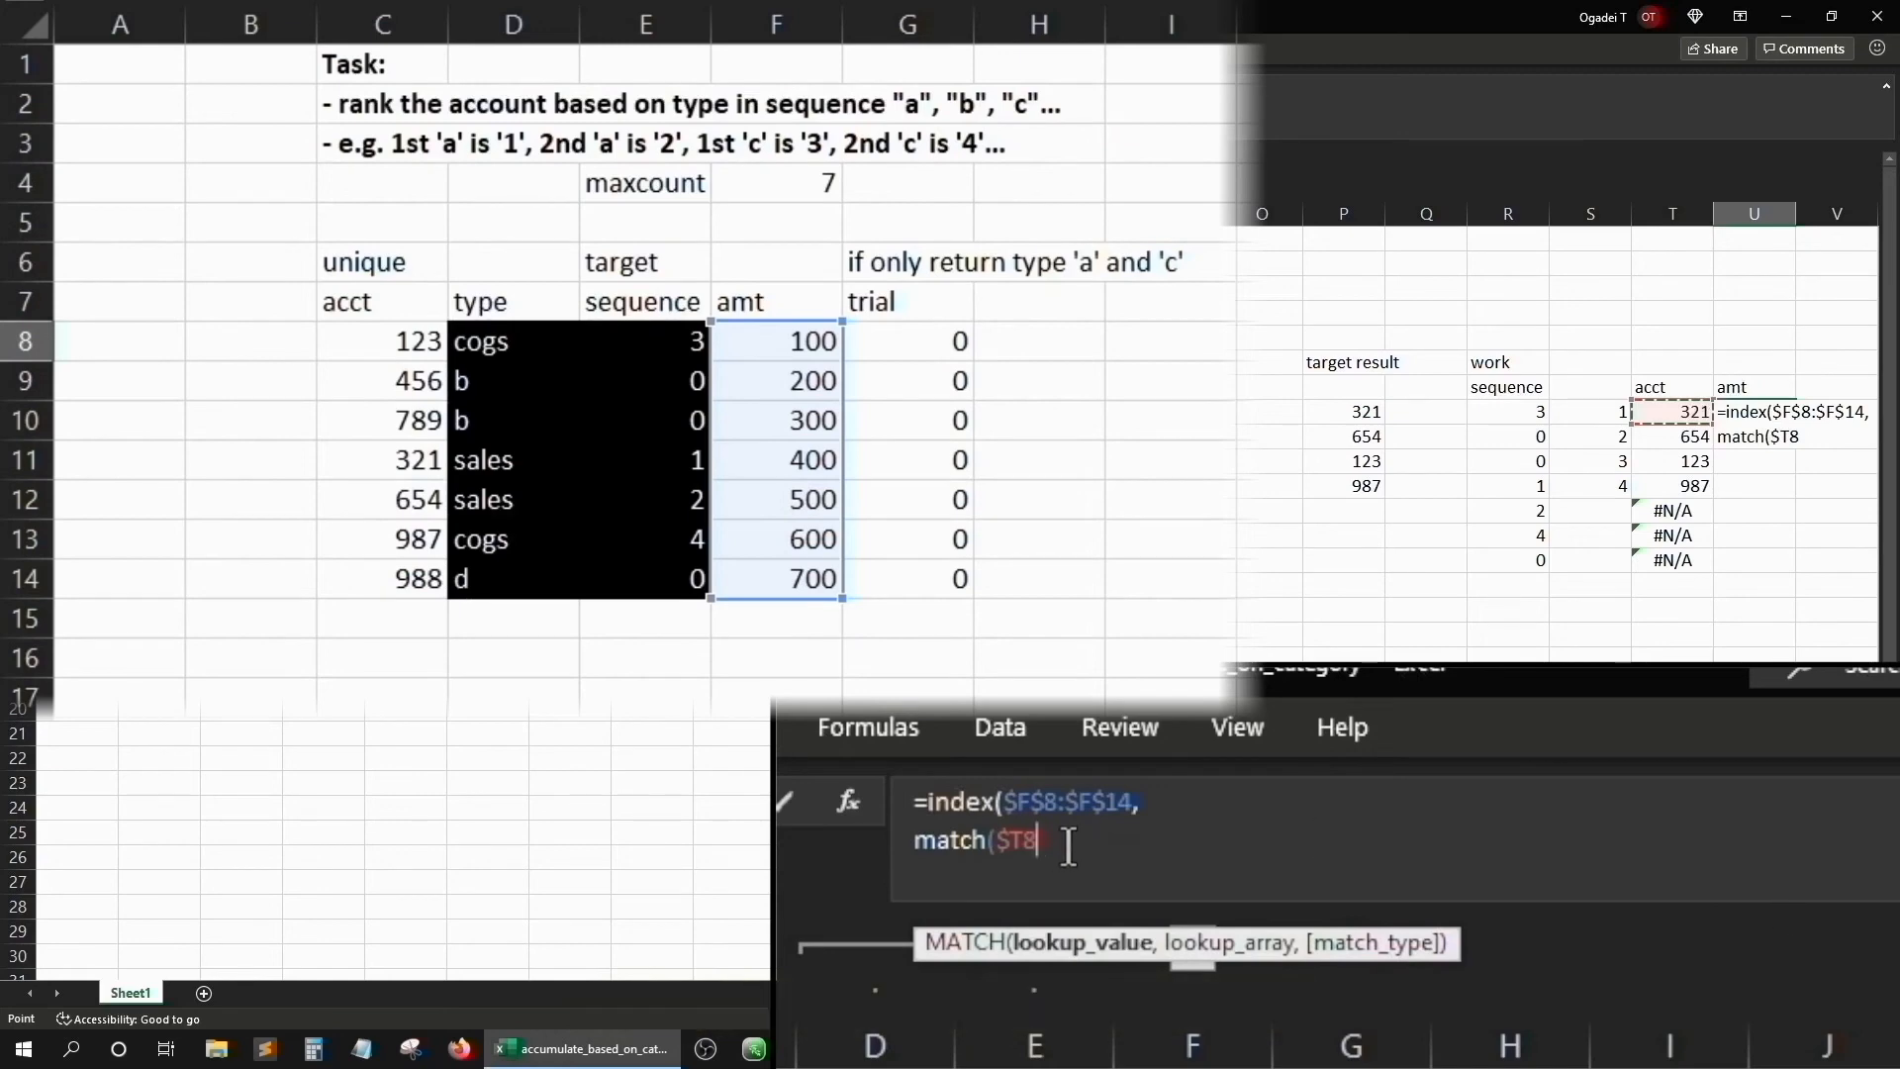
Complete the MATCH with lookup array $C$8:$C$14 and match type 0, and fill the formula down to U14
text(,G6)
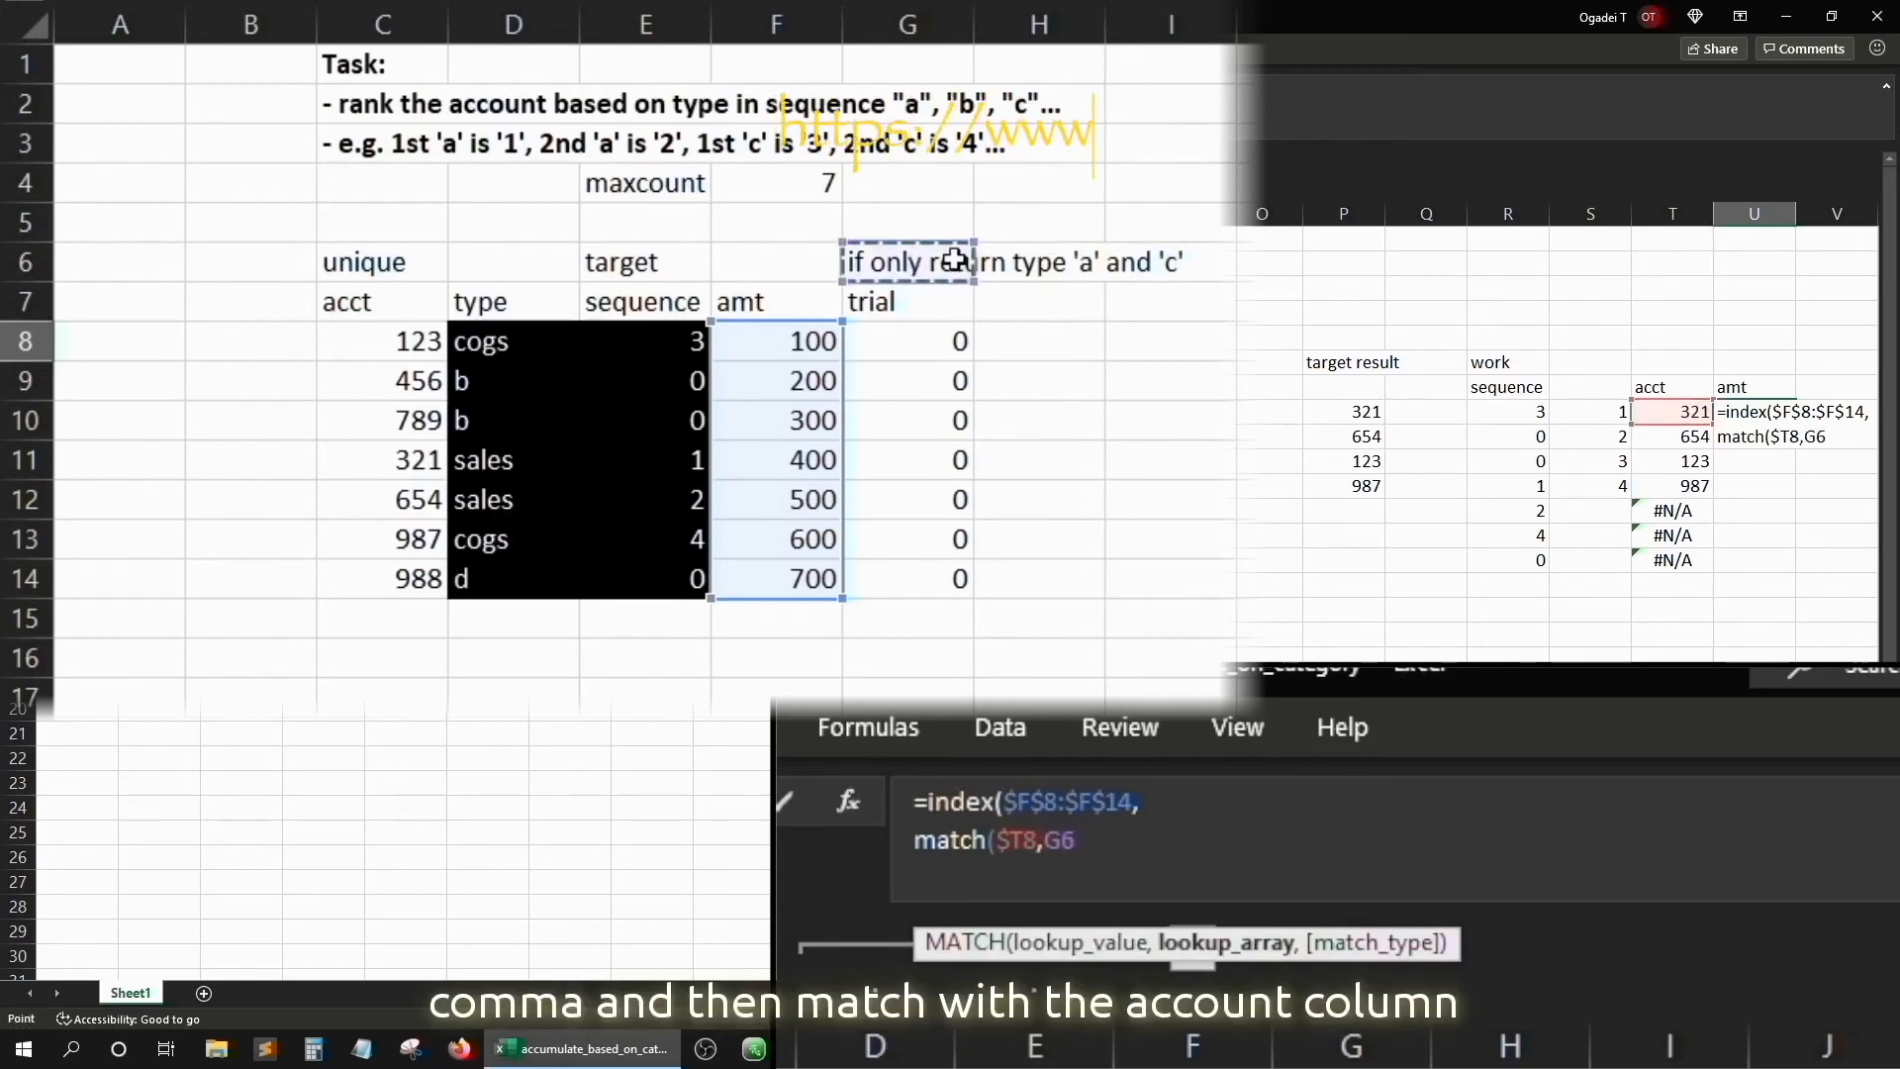
drag(381, 341, 426, 584)
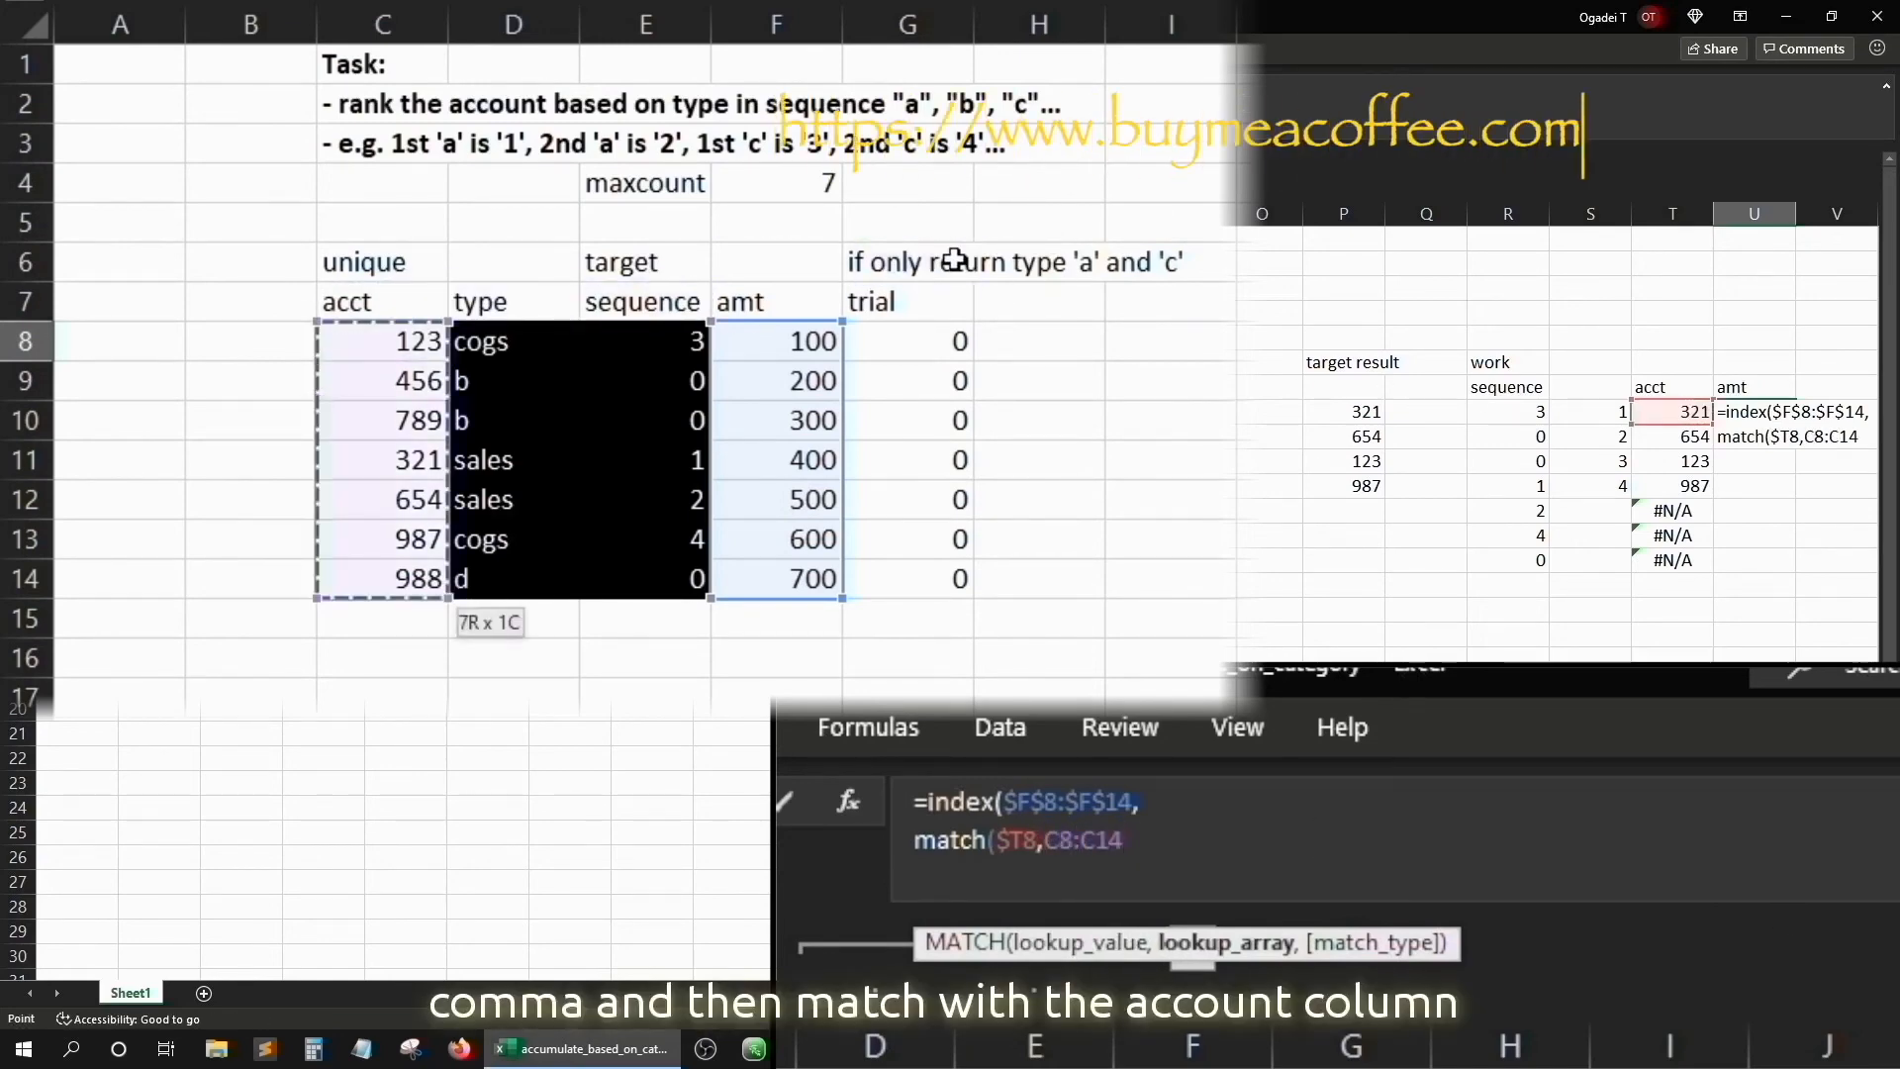
key(F4)
text(,0))
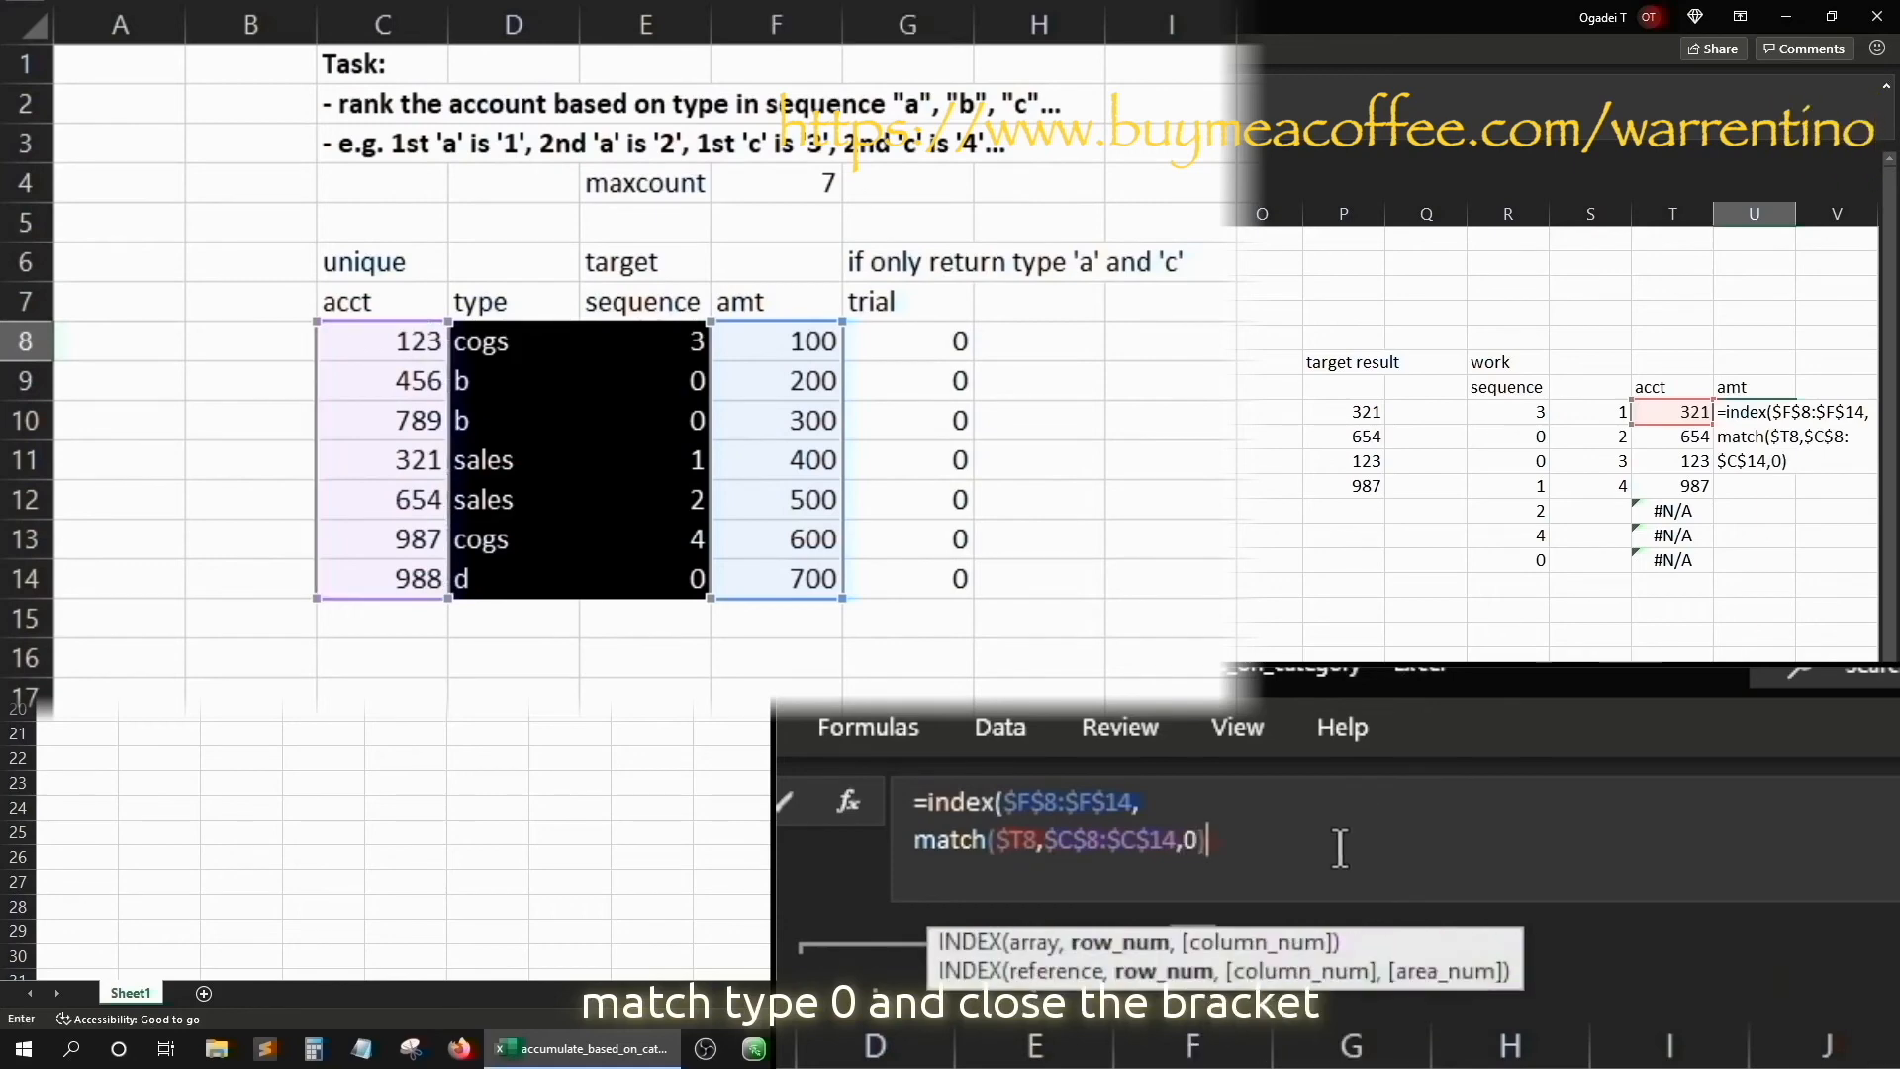
key(Return)
drag(1794, 424, 1792, 571)
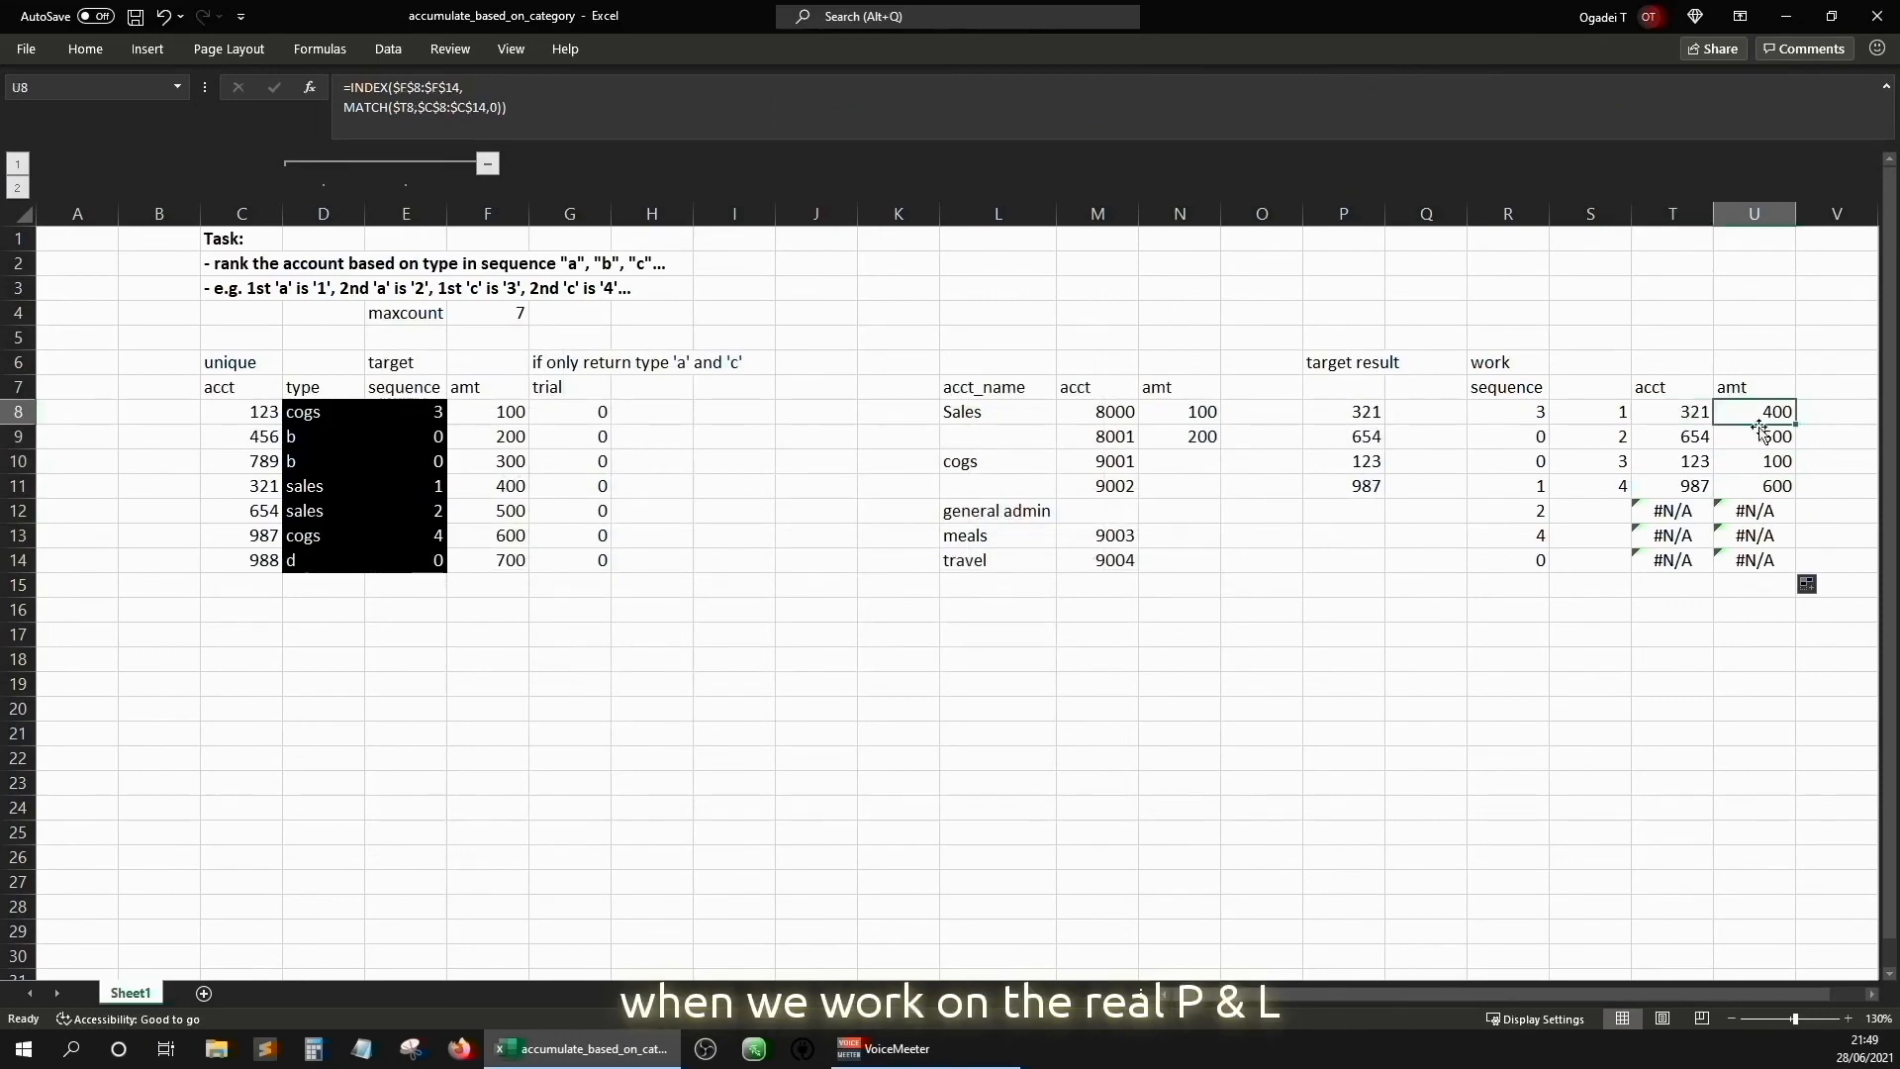
Clear the helper row numbers in column S beside the returned accounts
click(1599, 213)
click(1600, 386)
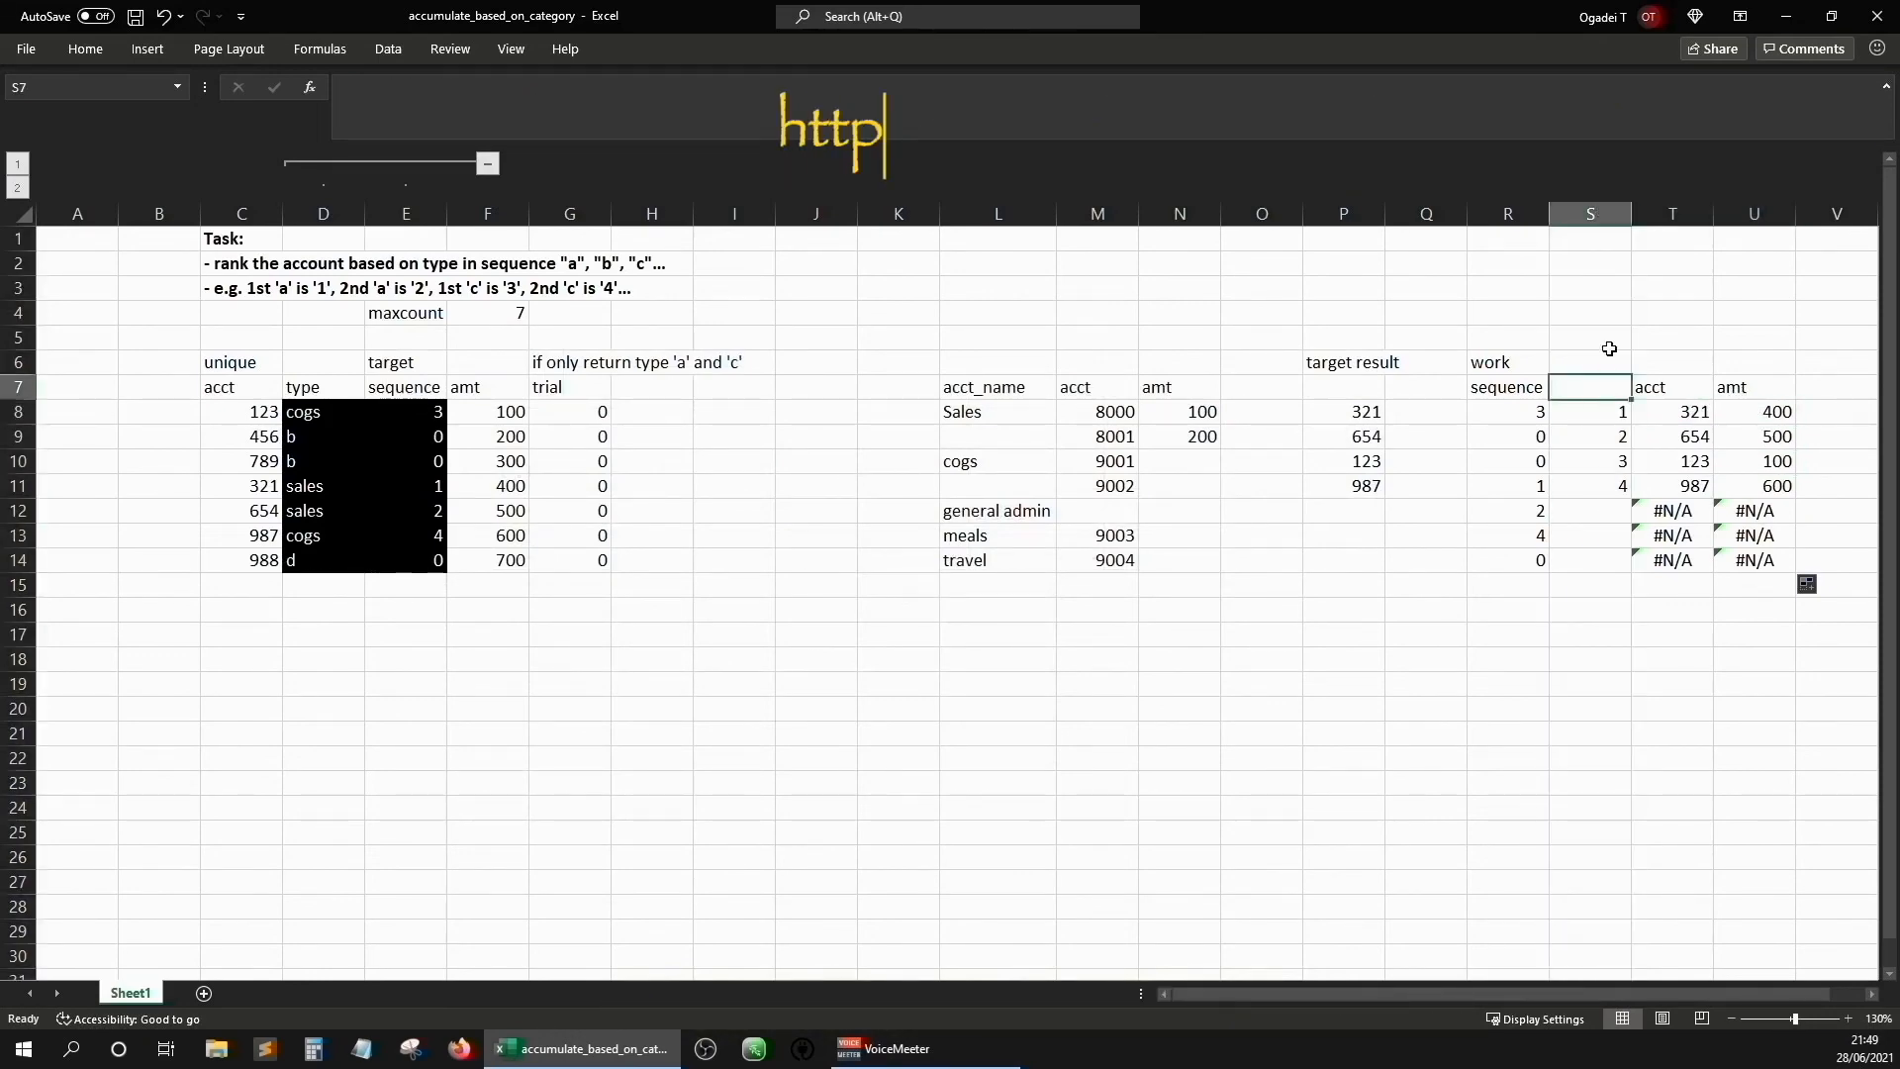
drag(1602, 338, 1621, 535)
key(Delete)
key(Up)
key(Down)
Check the amount returned for account 321 in U8 against its row in the source table
click(1699, 389)
click(1696, 412)
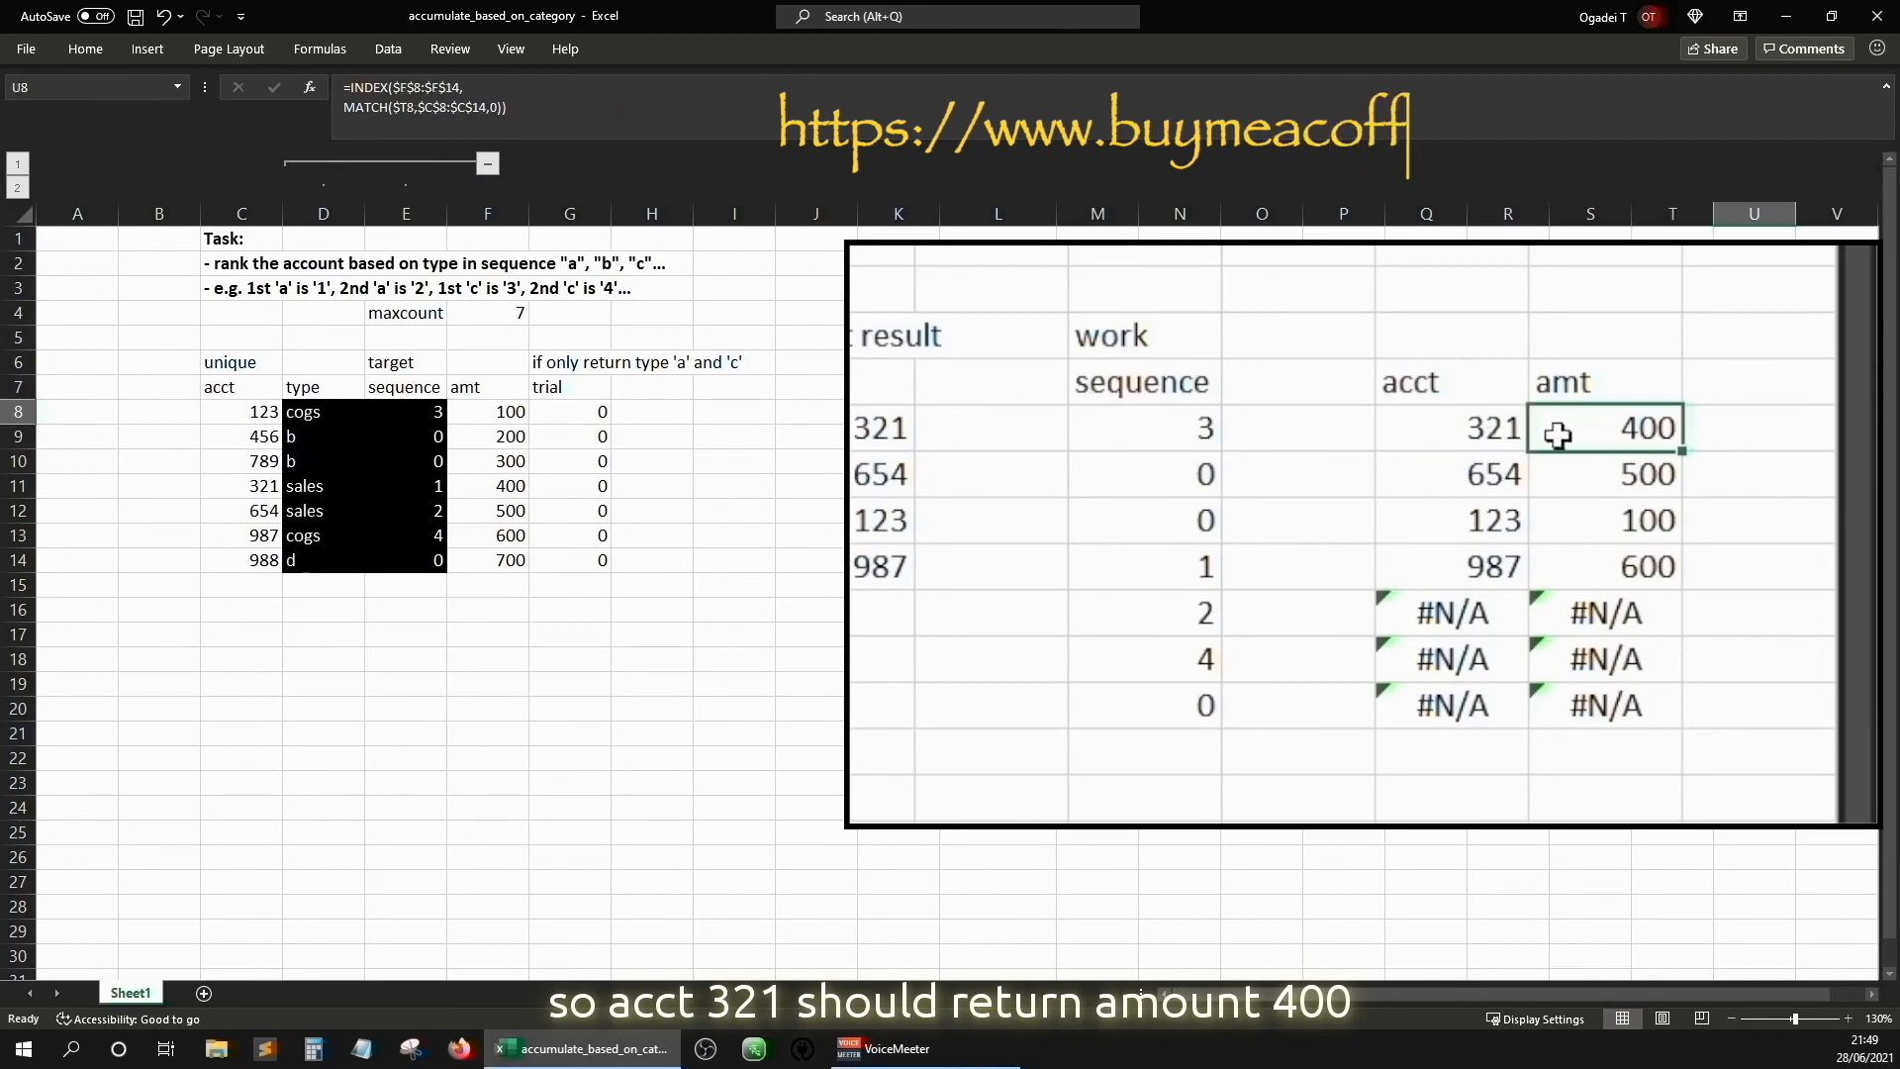
click(241, 486)
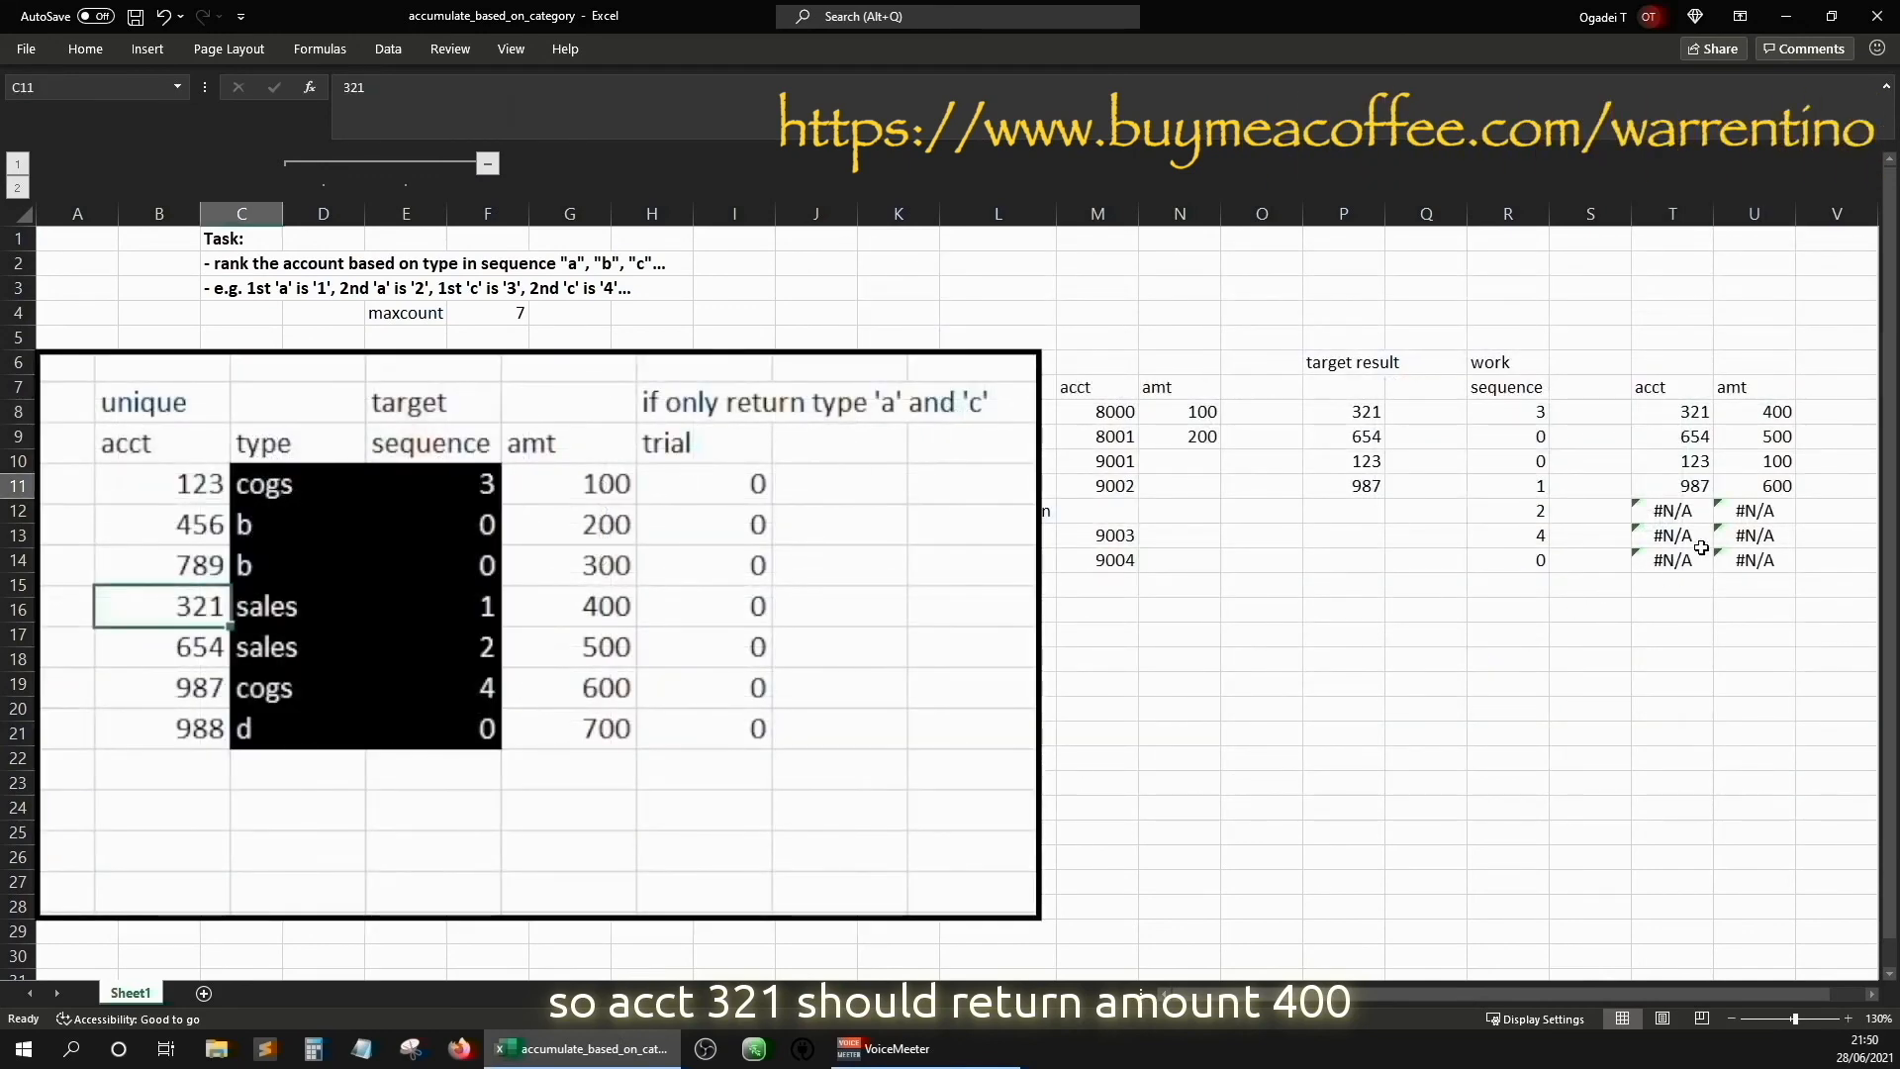
click(1689, 411)
click(1731, 418)
click(176, 623)
key(Right)
key(Right)
key(Right)
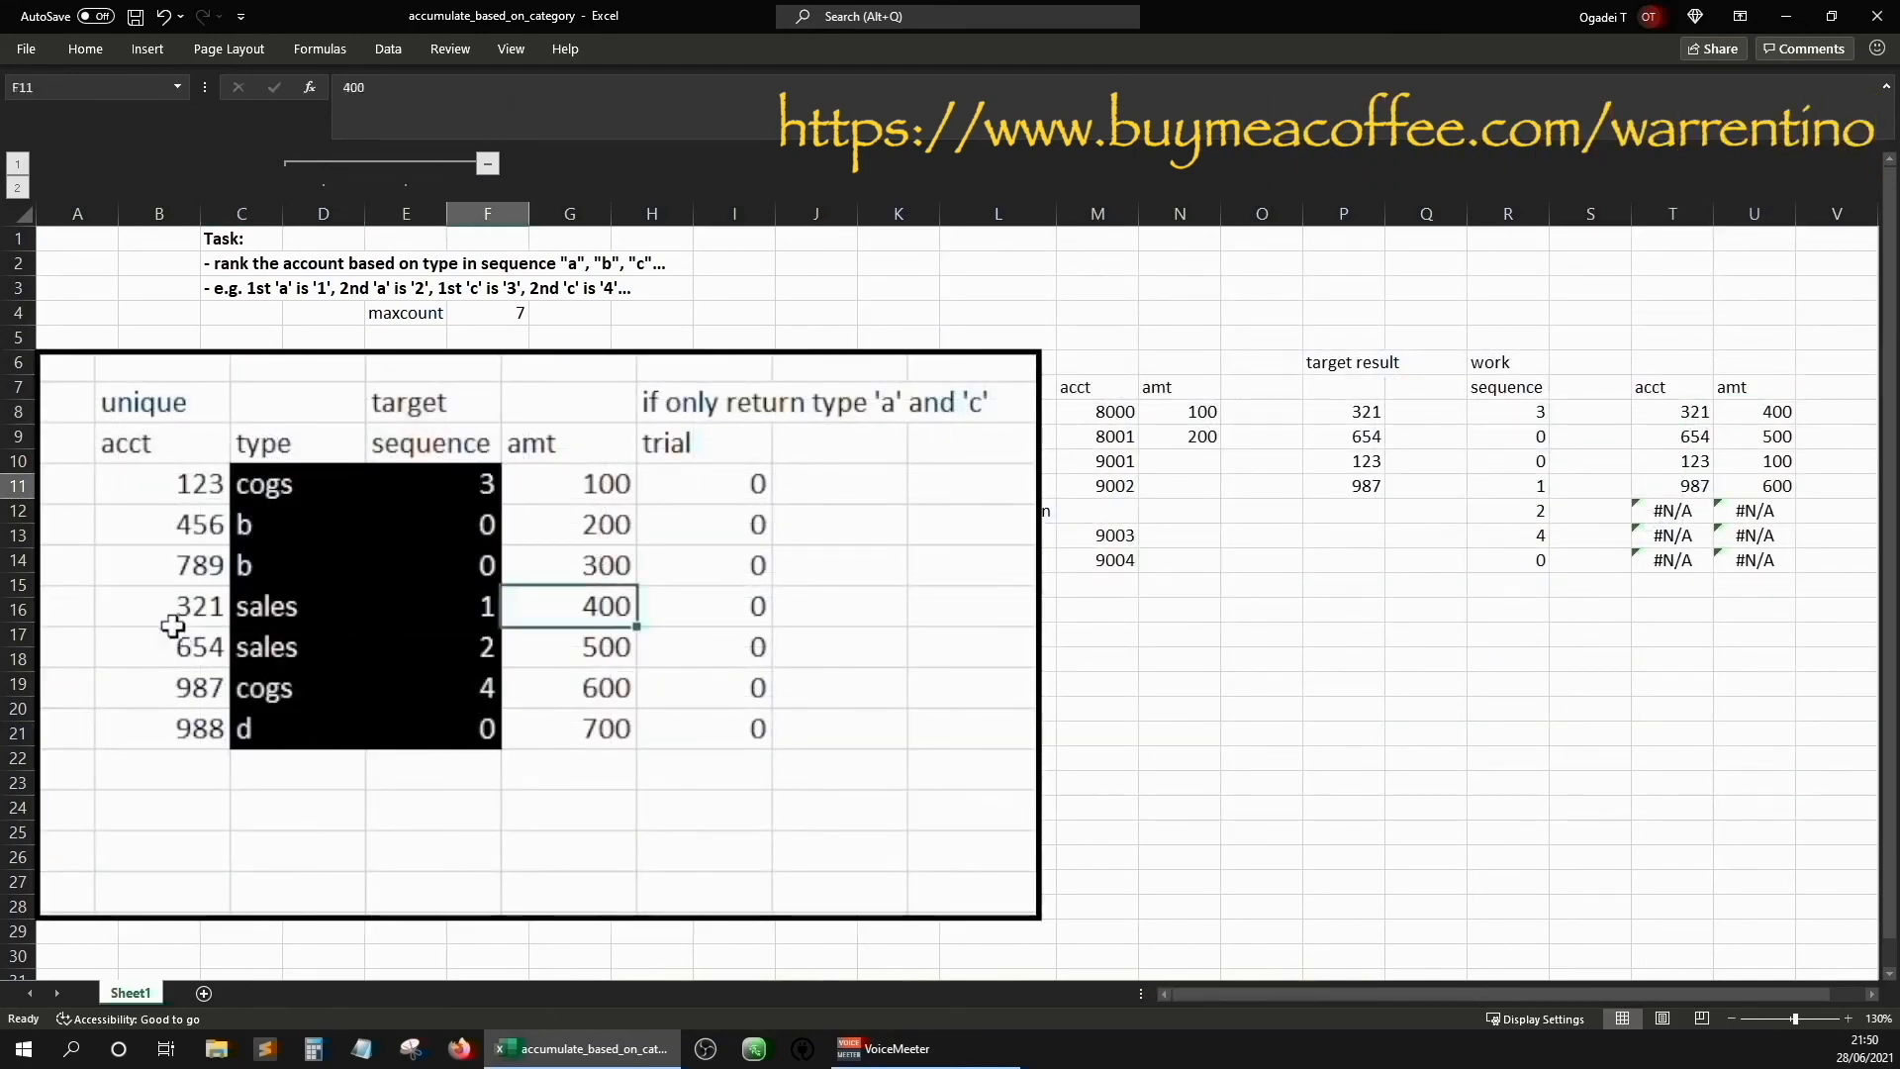
Compare the returned amounts for accounts 654, 123 and 987 with the source table's amt column
click(1676, 435)
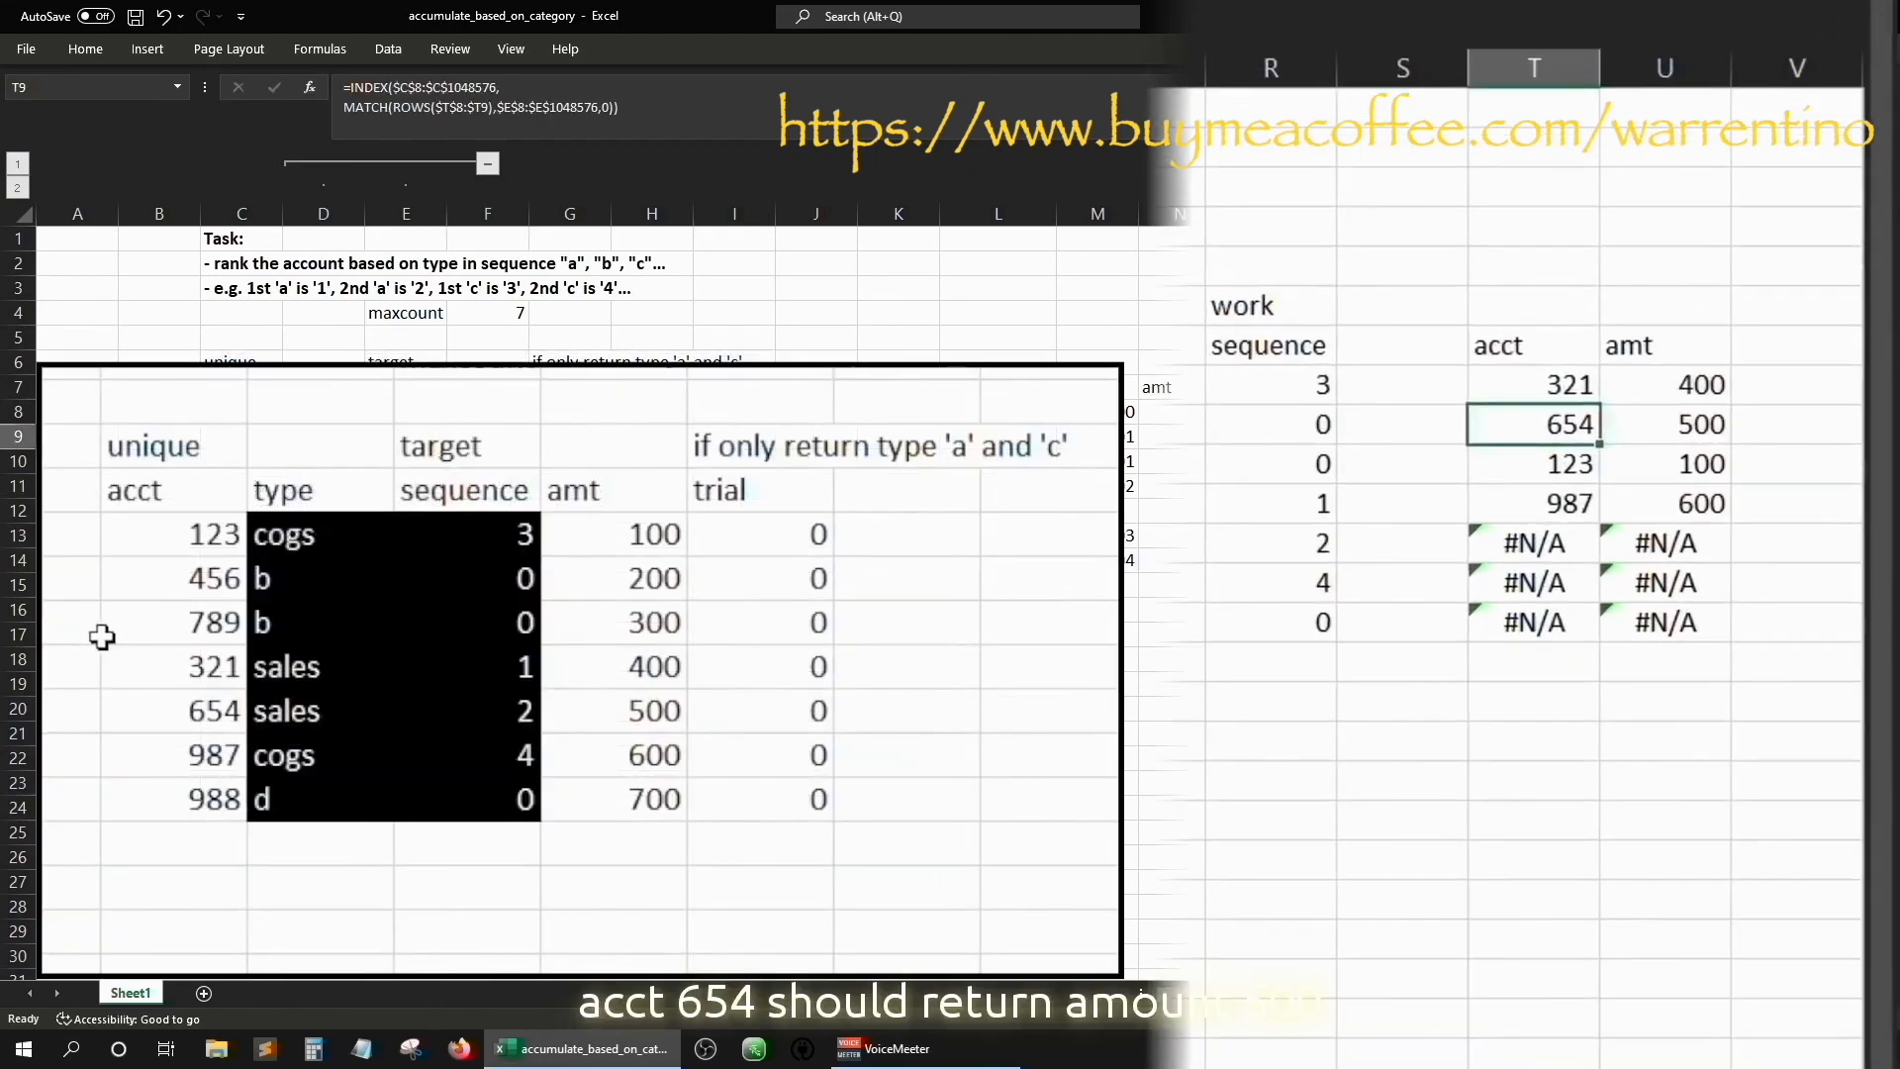
click(221, 709)
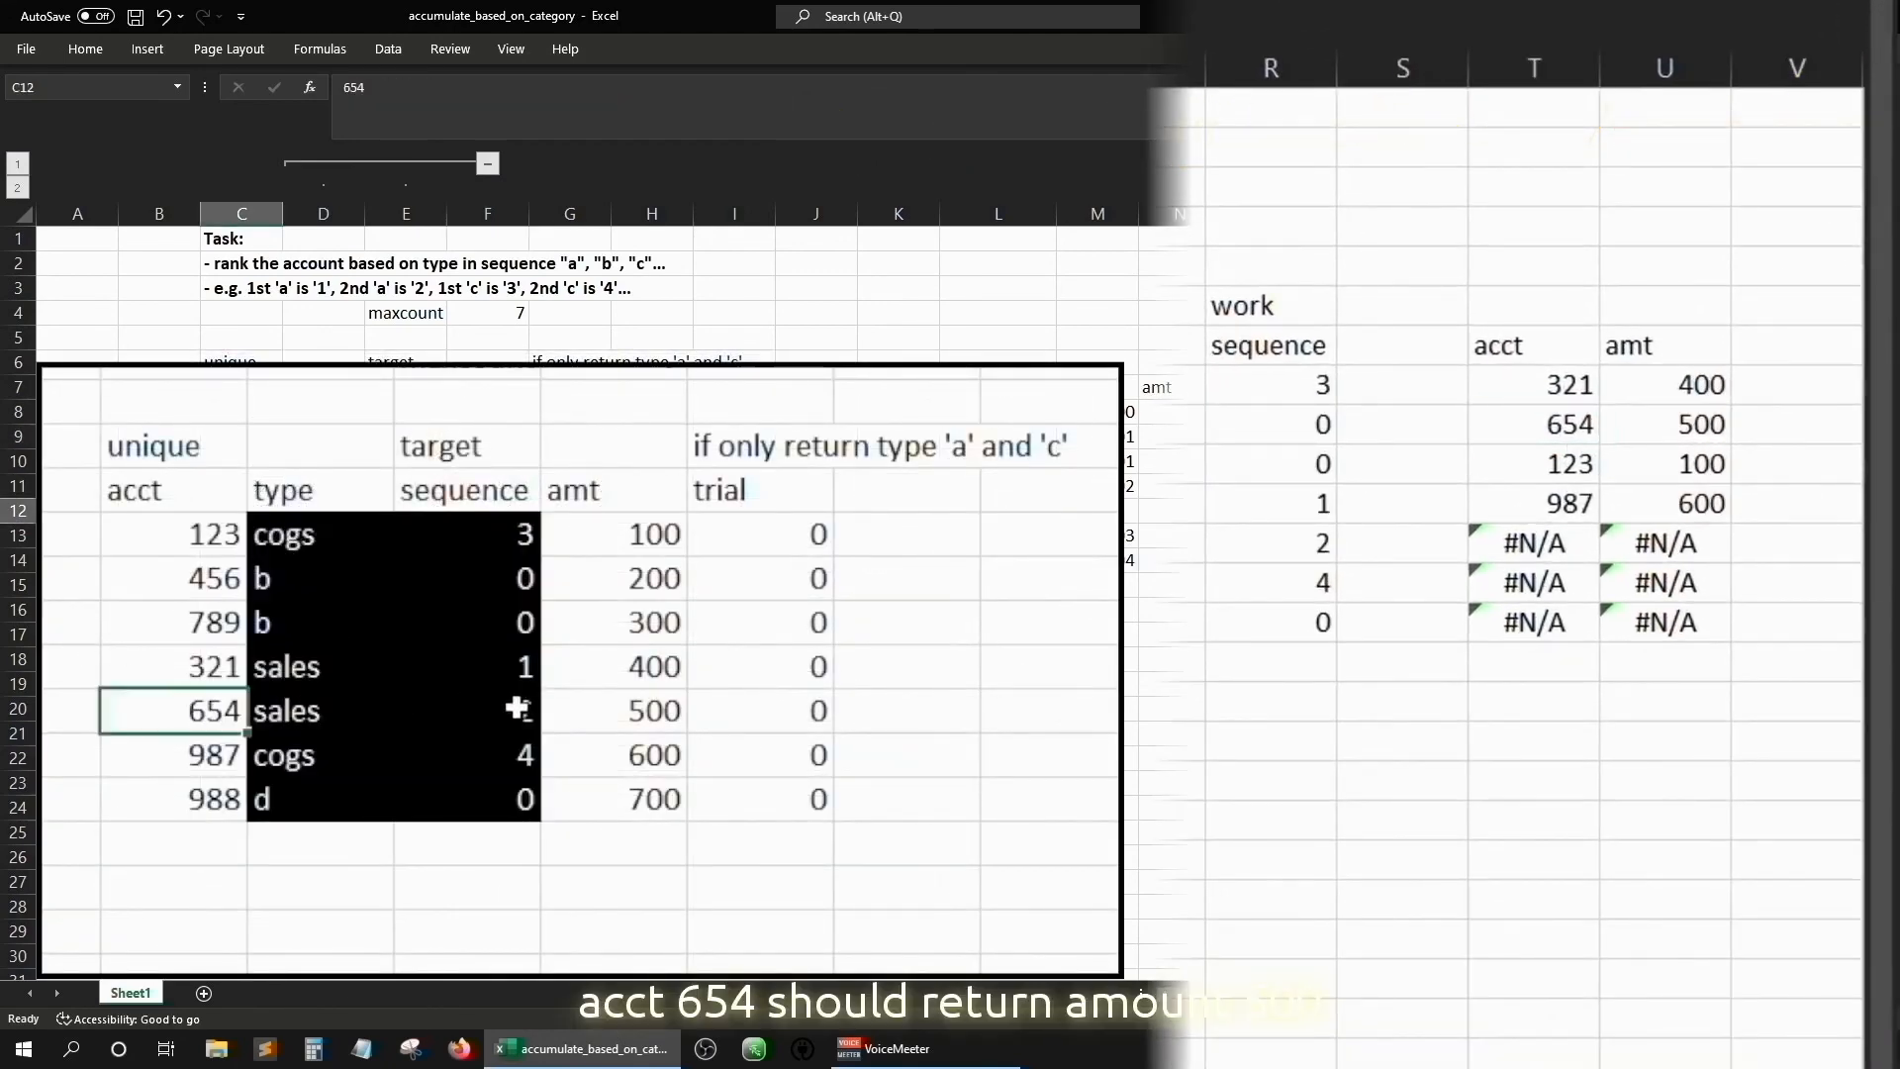
click(614, 717)
click(1625, 467)
click(133, 477)
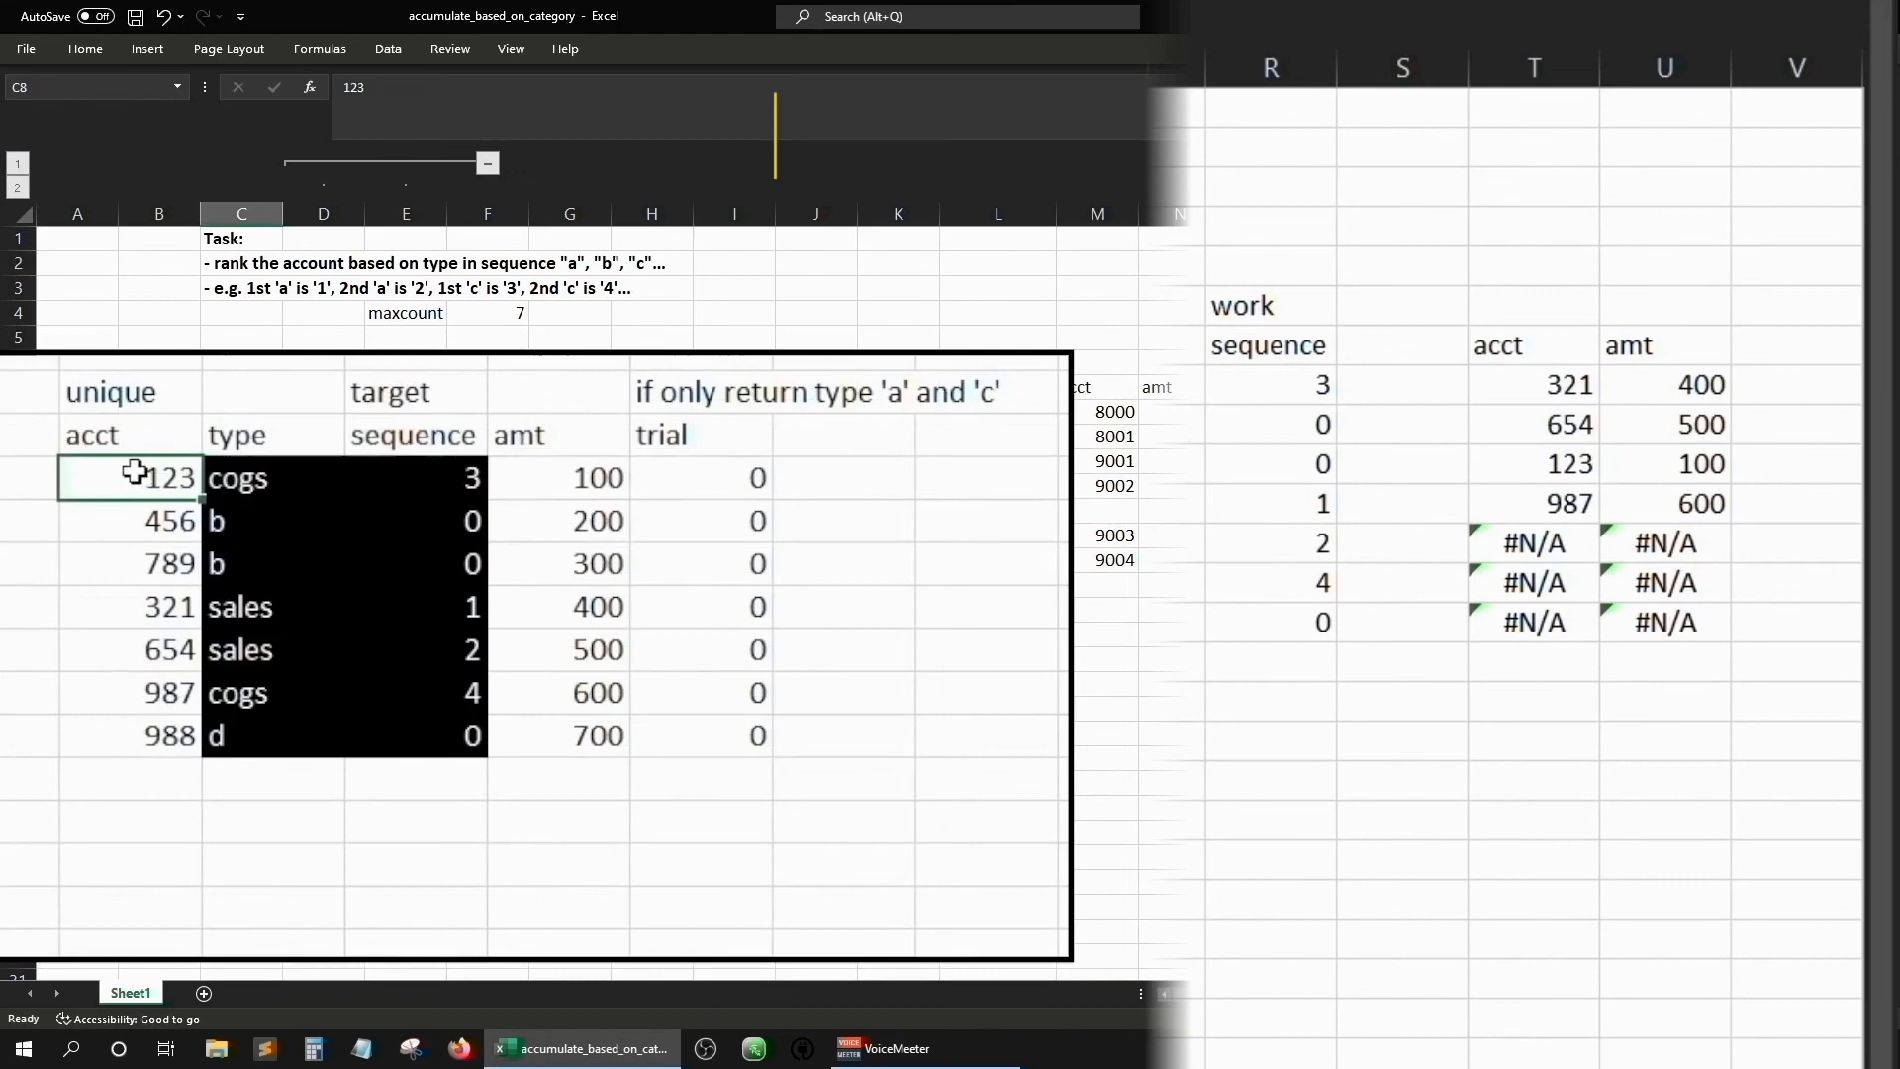
click(590, 478)
click(1584, 507)
click(1635, 507)
Try to append another IF branch, pasted from the cogs COUNTIF criteria, to the sequence formula in R8
click(1505, 416)
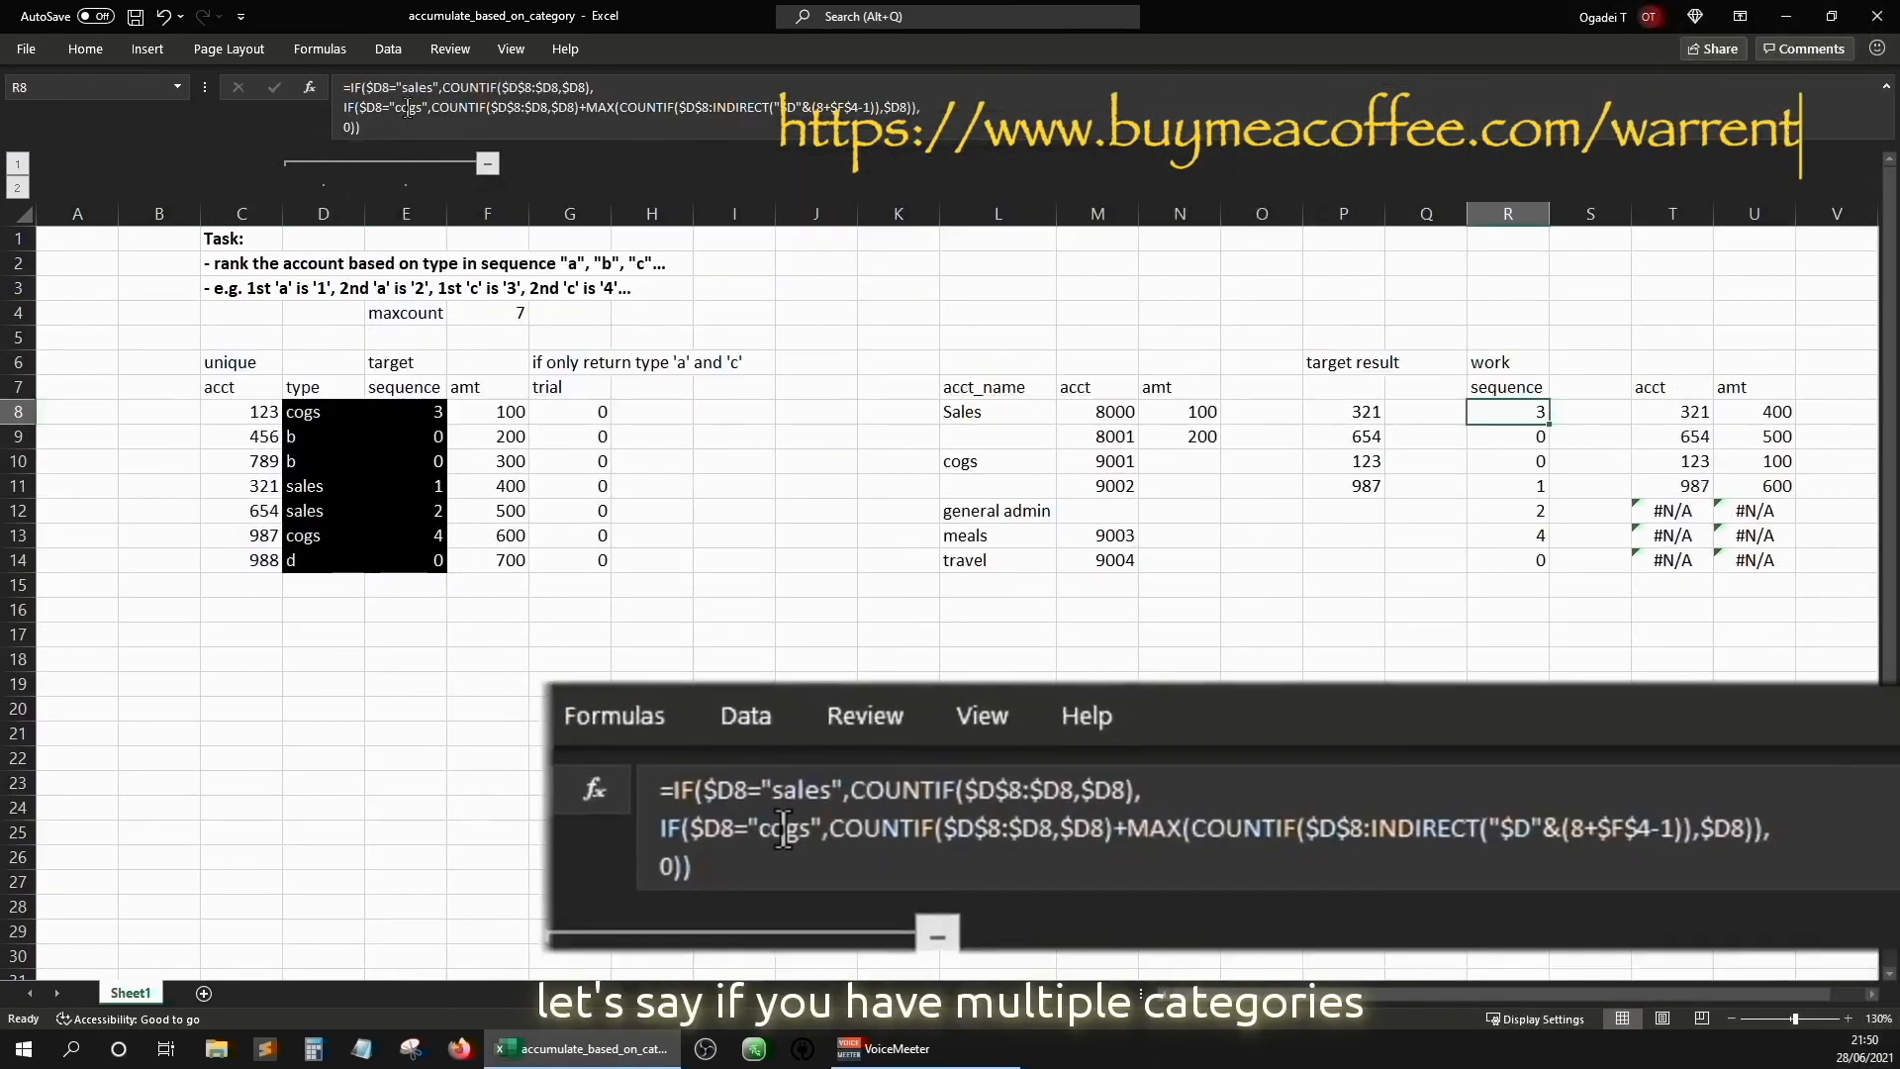
click(365, 107)
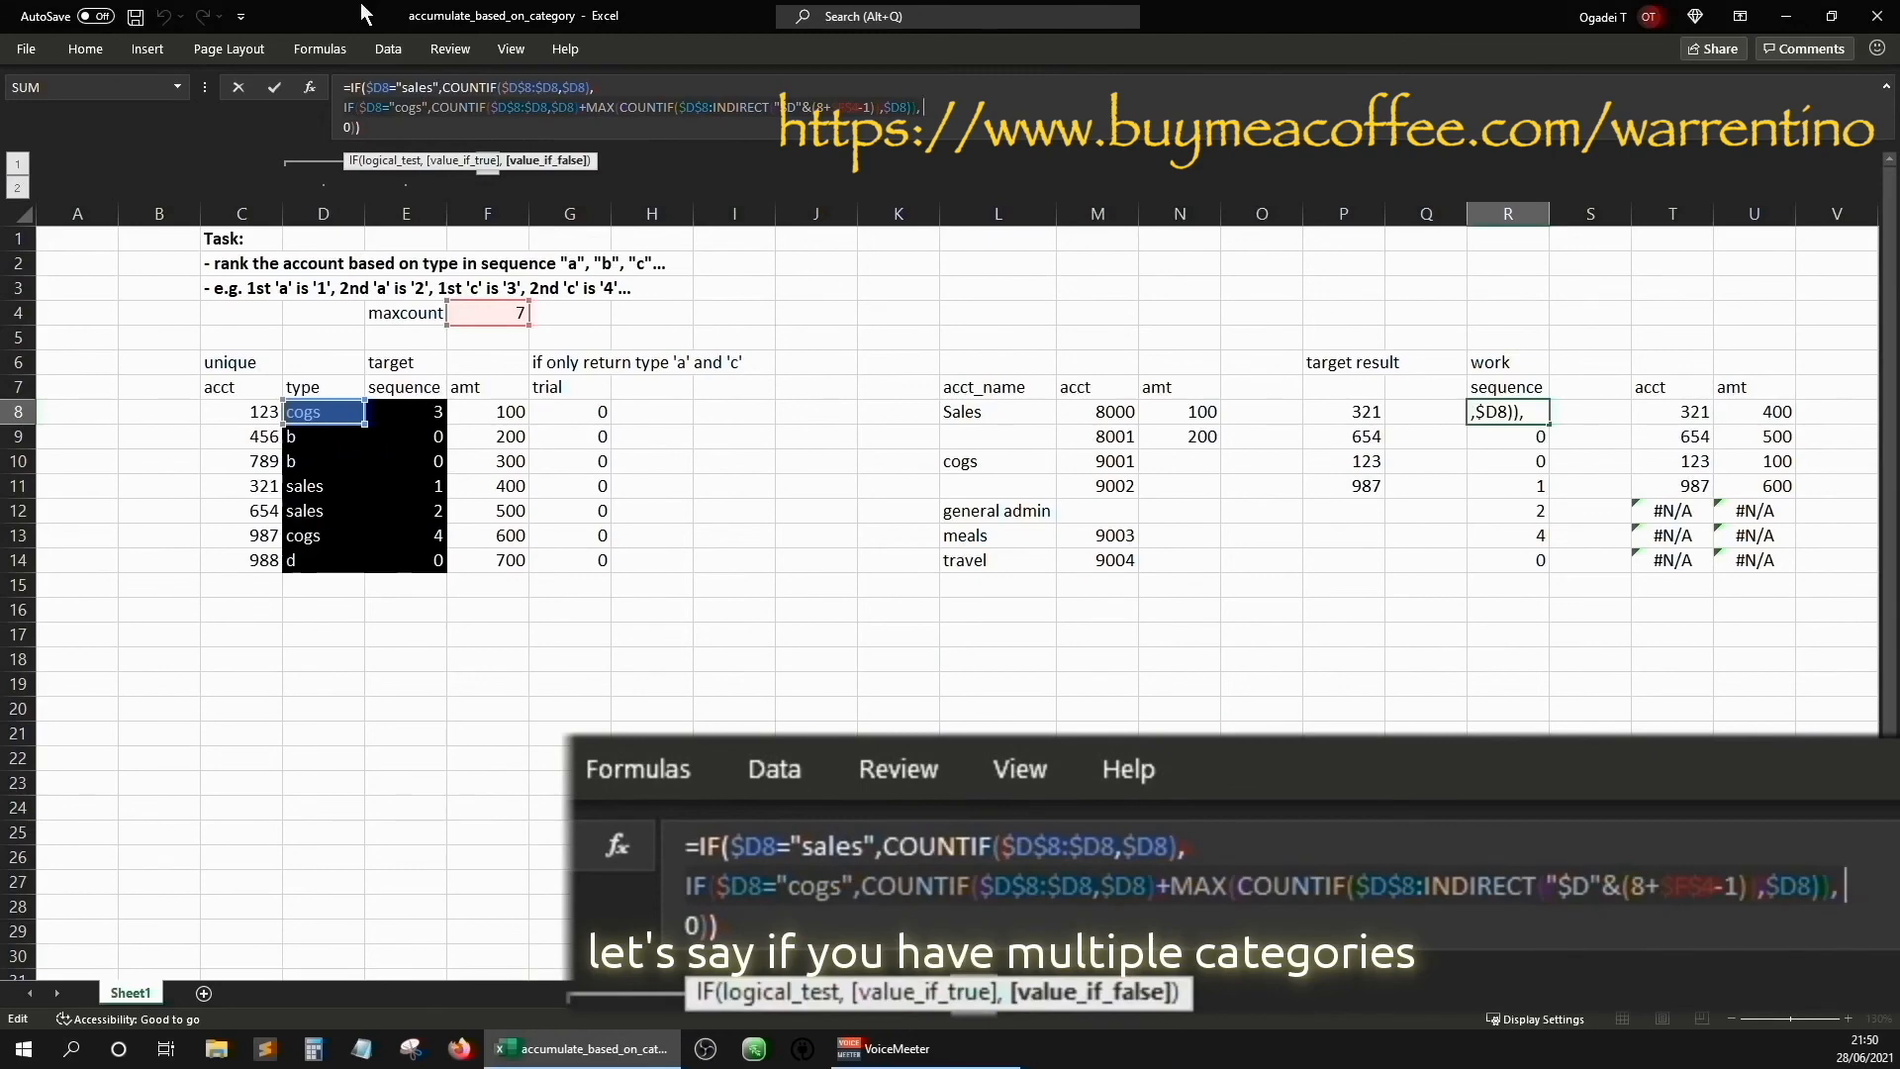
key(alt+Return)
key(alt+Return)
key(ctrl+v)
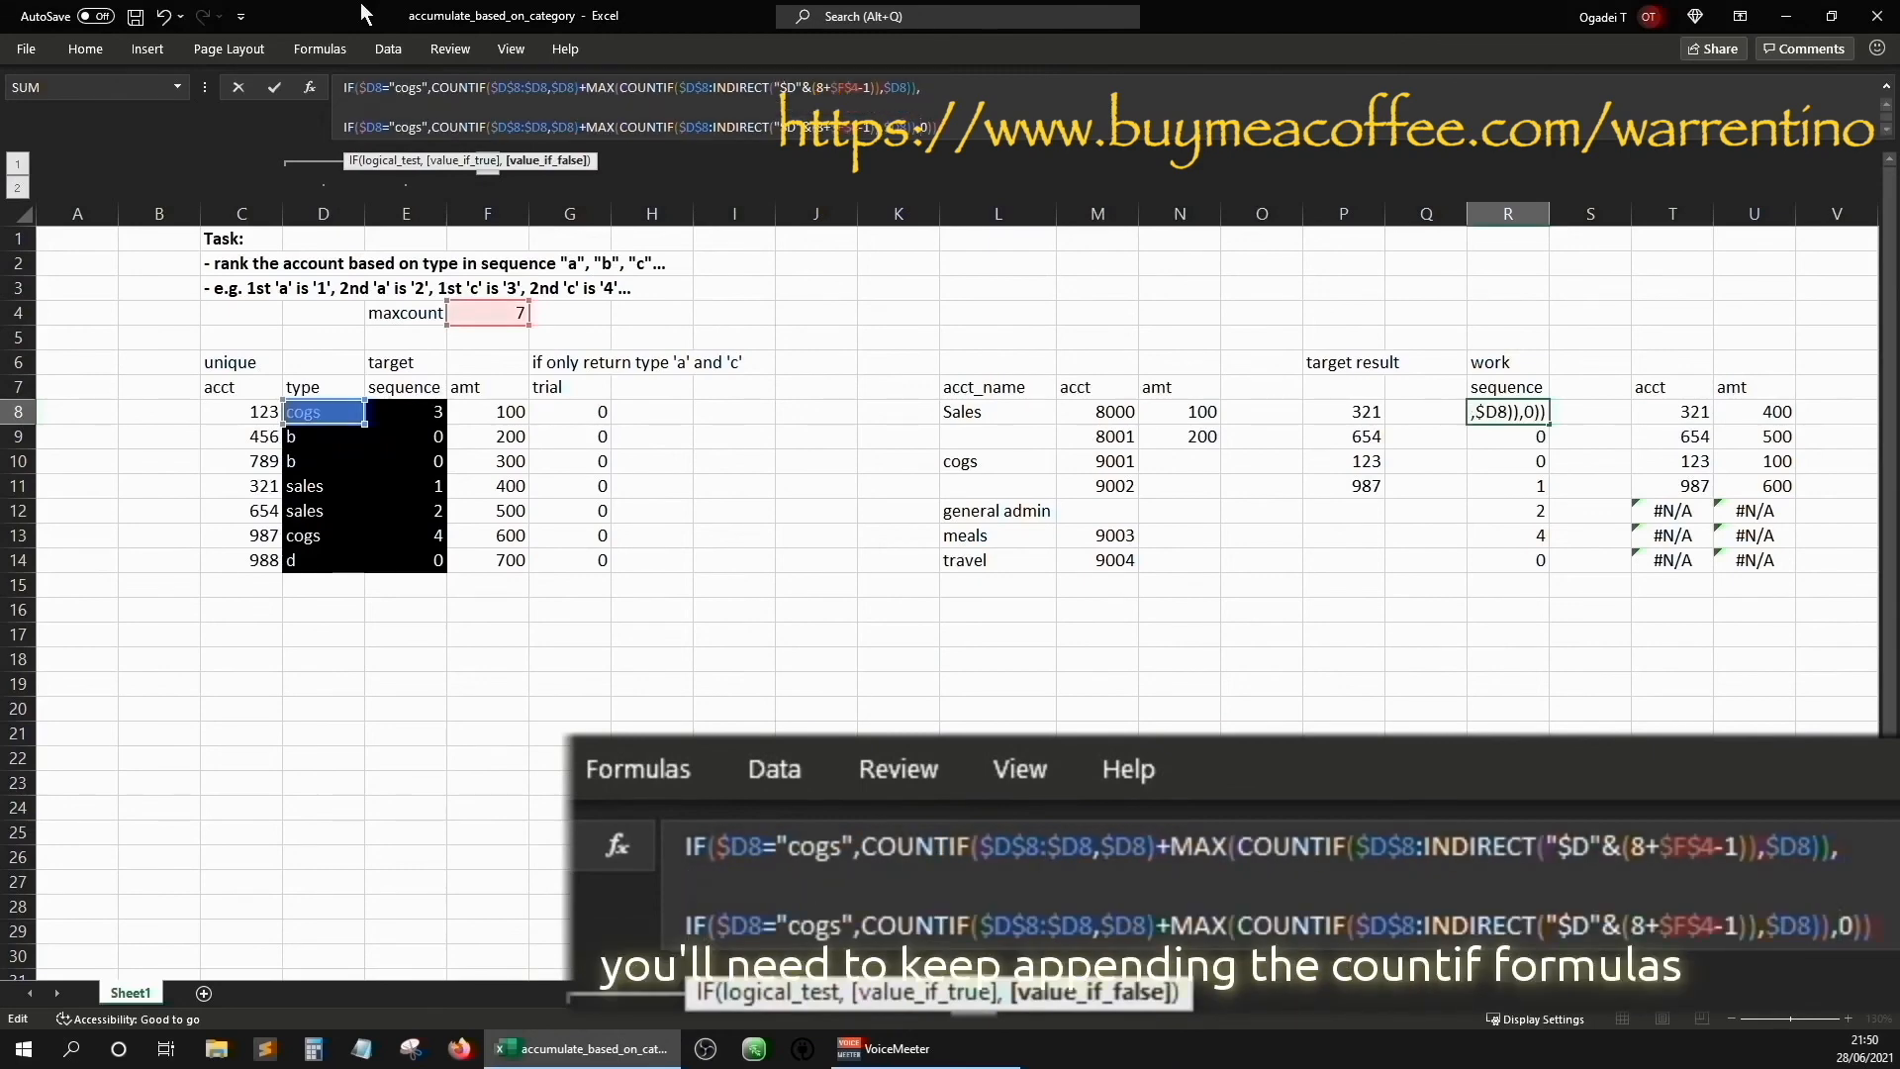
key(Escape)
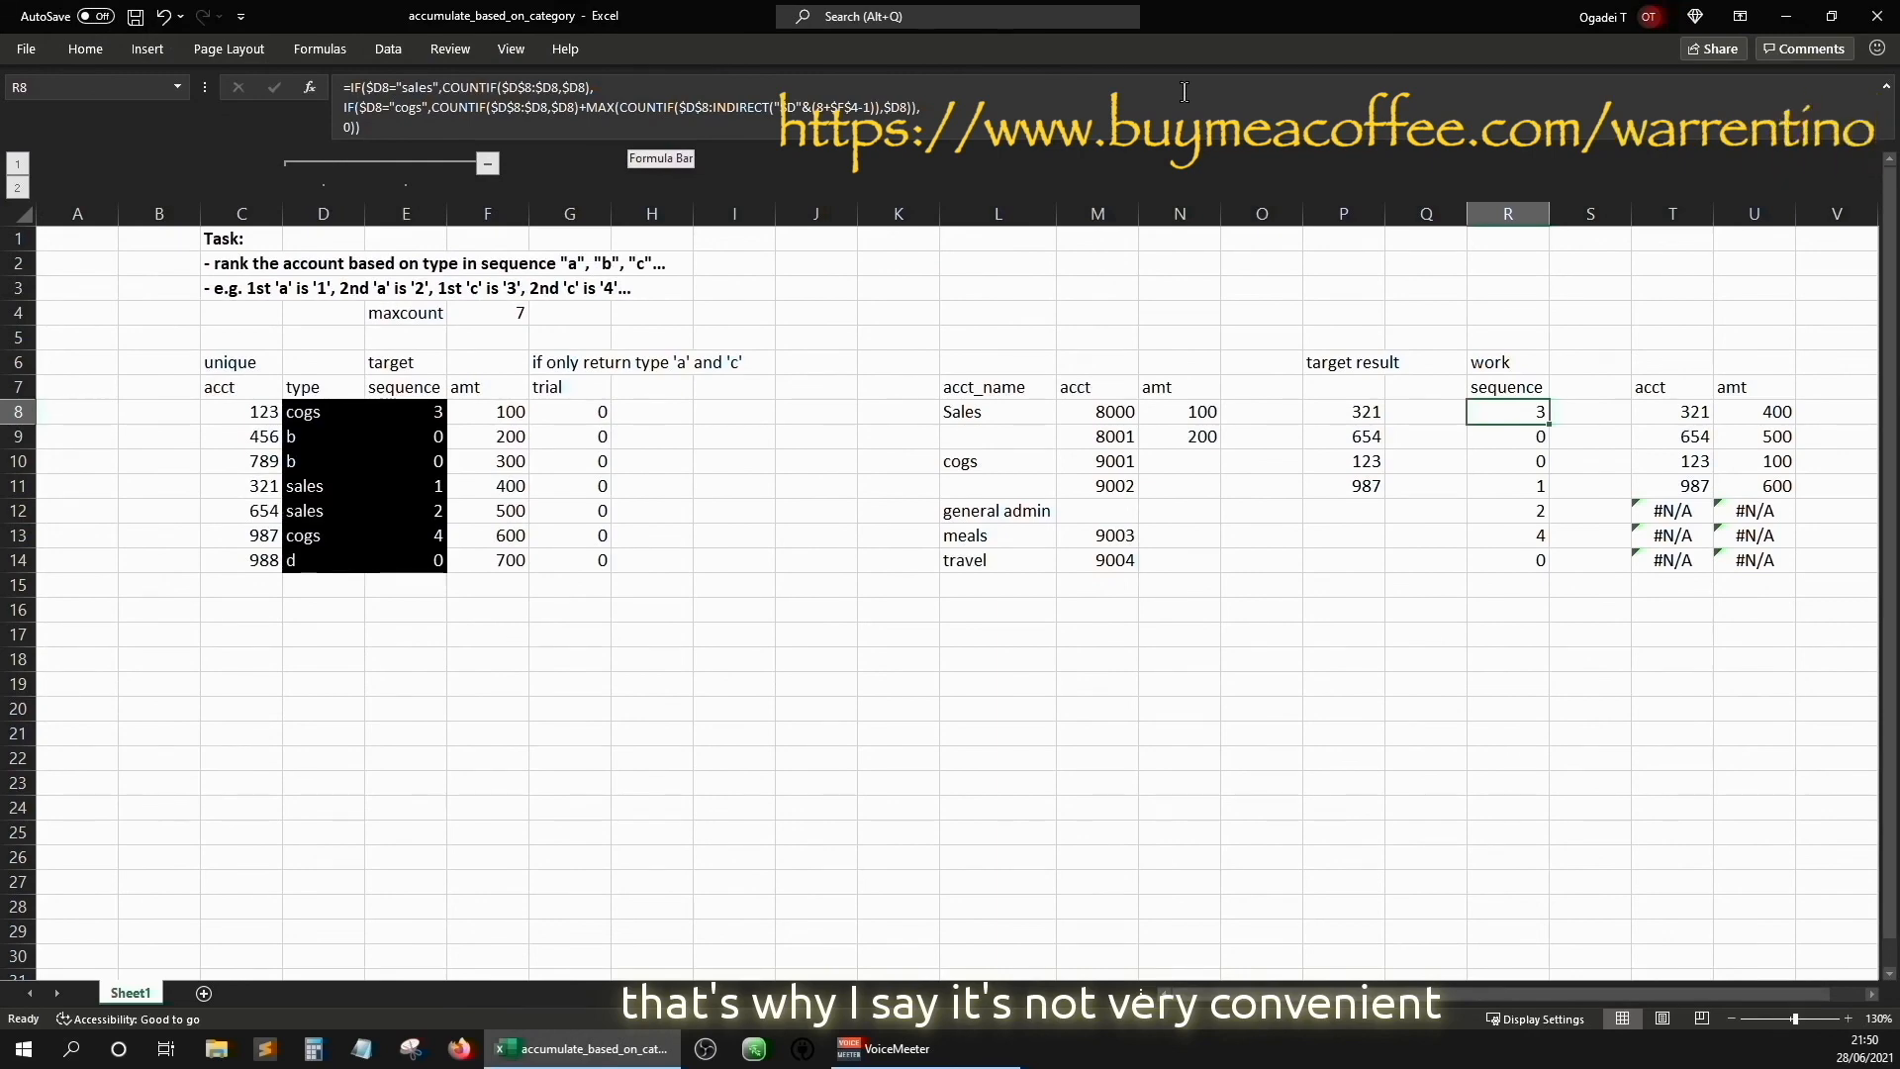
Examine the cogs COUNTIF criteria in R8's formula and the account types listed in the acct_name column
click(622, 106)
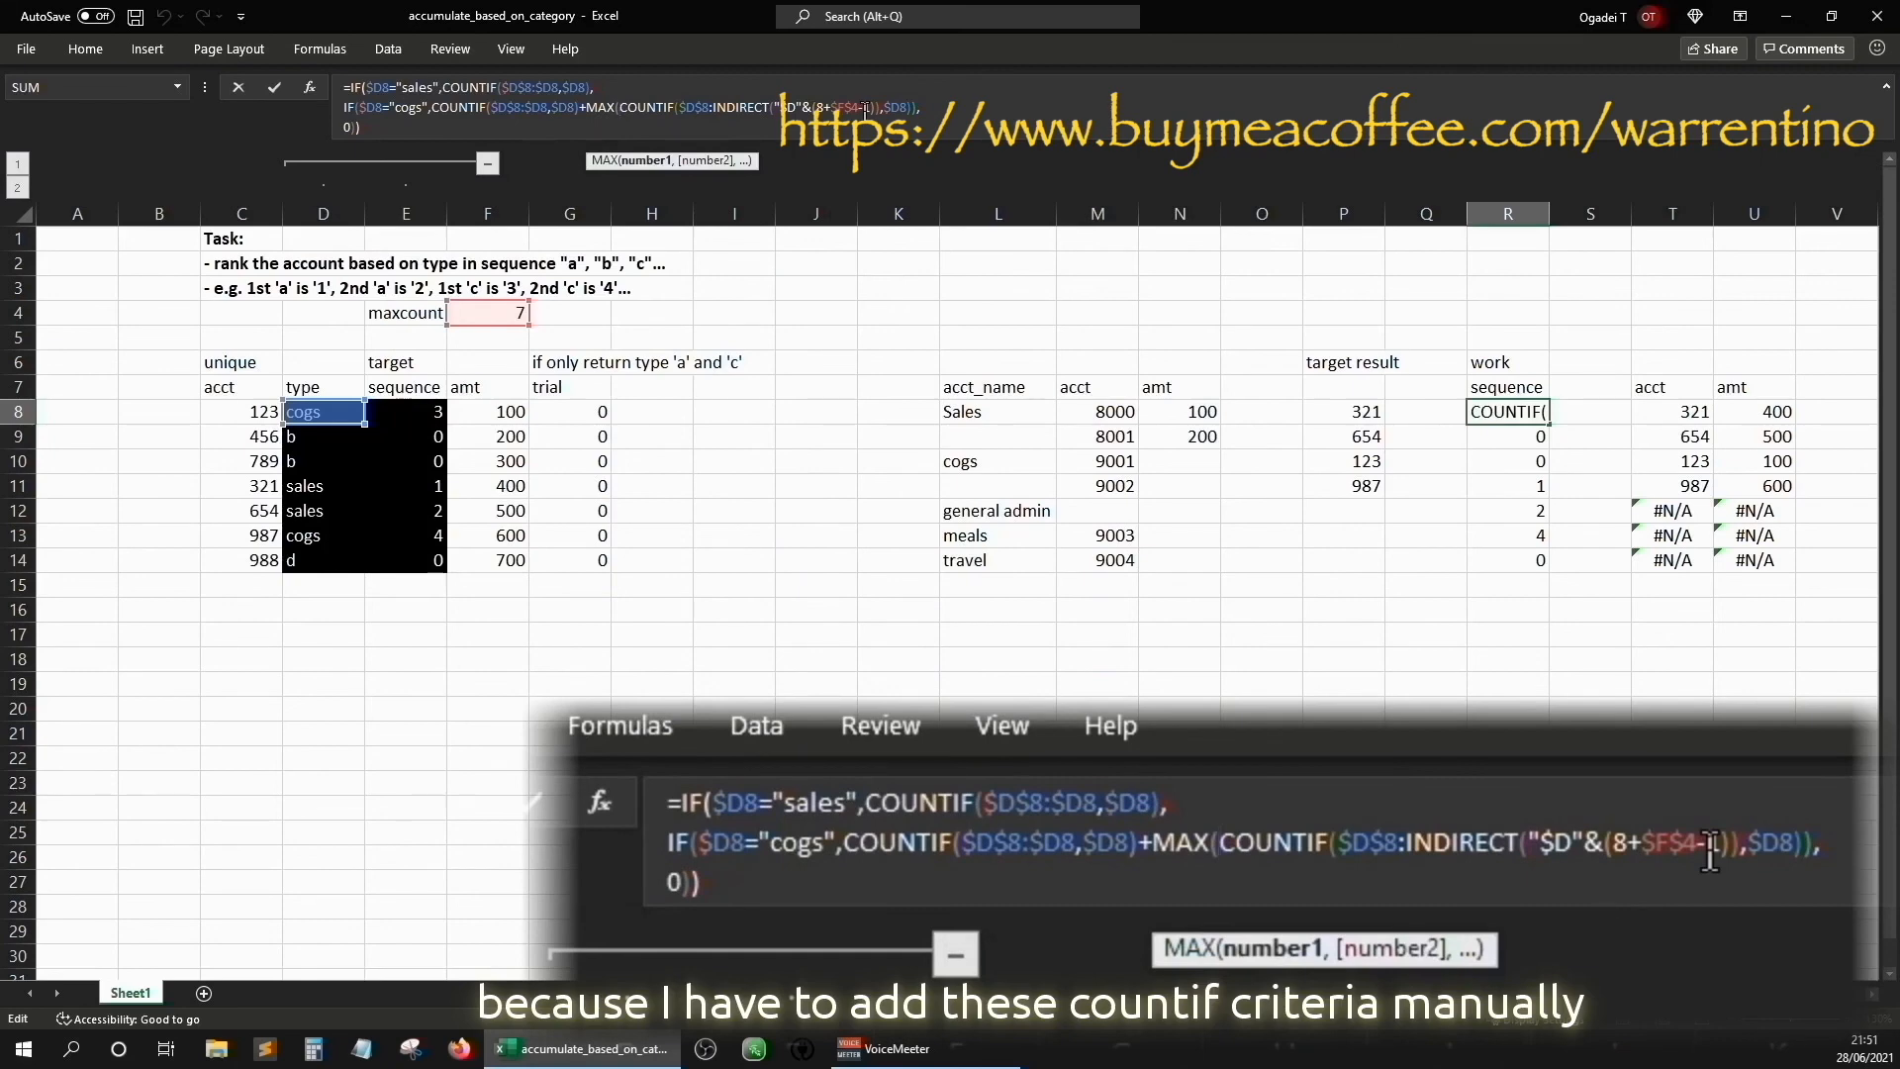
key(ctrl+Return)
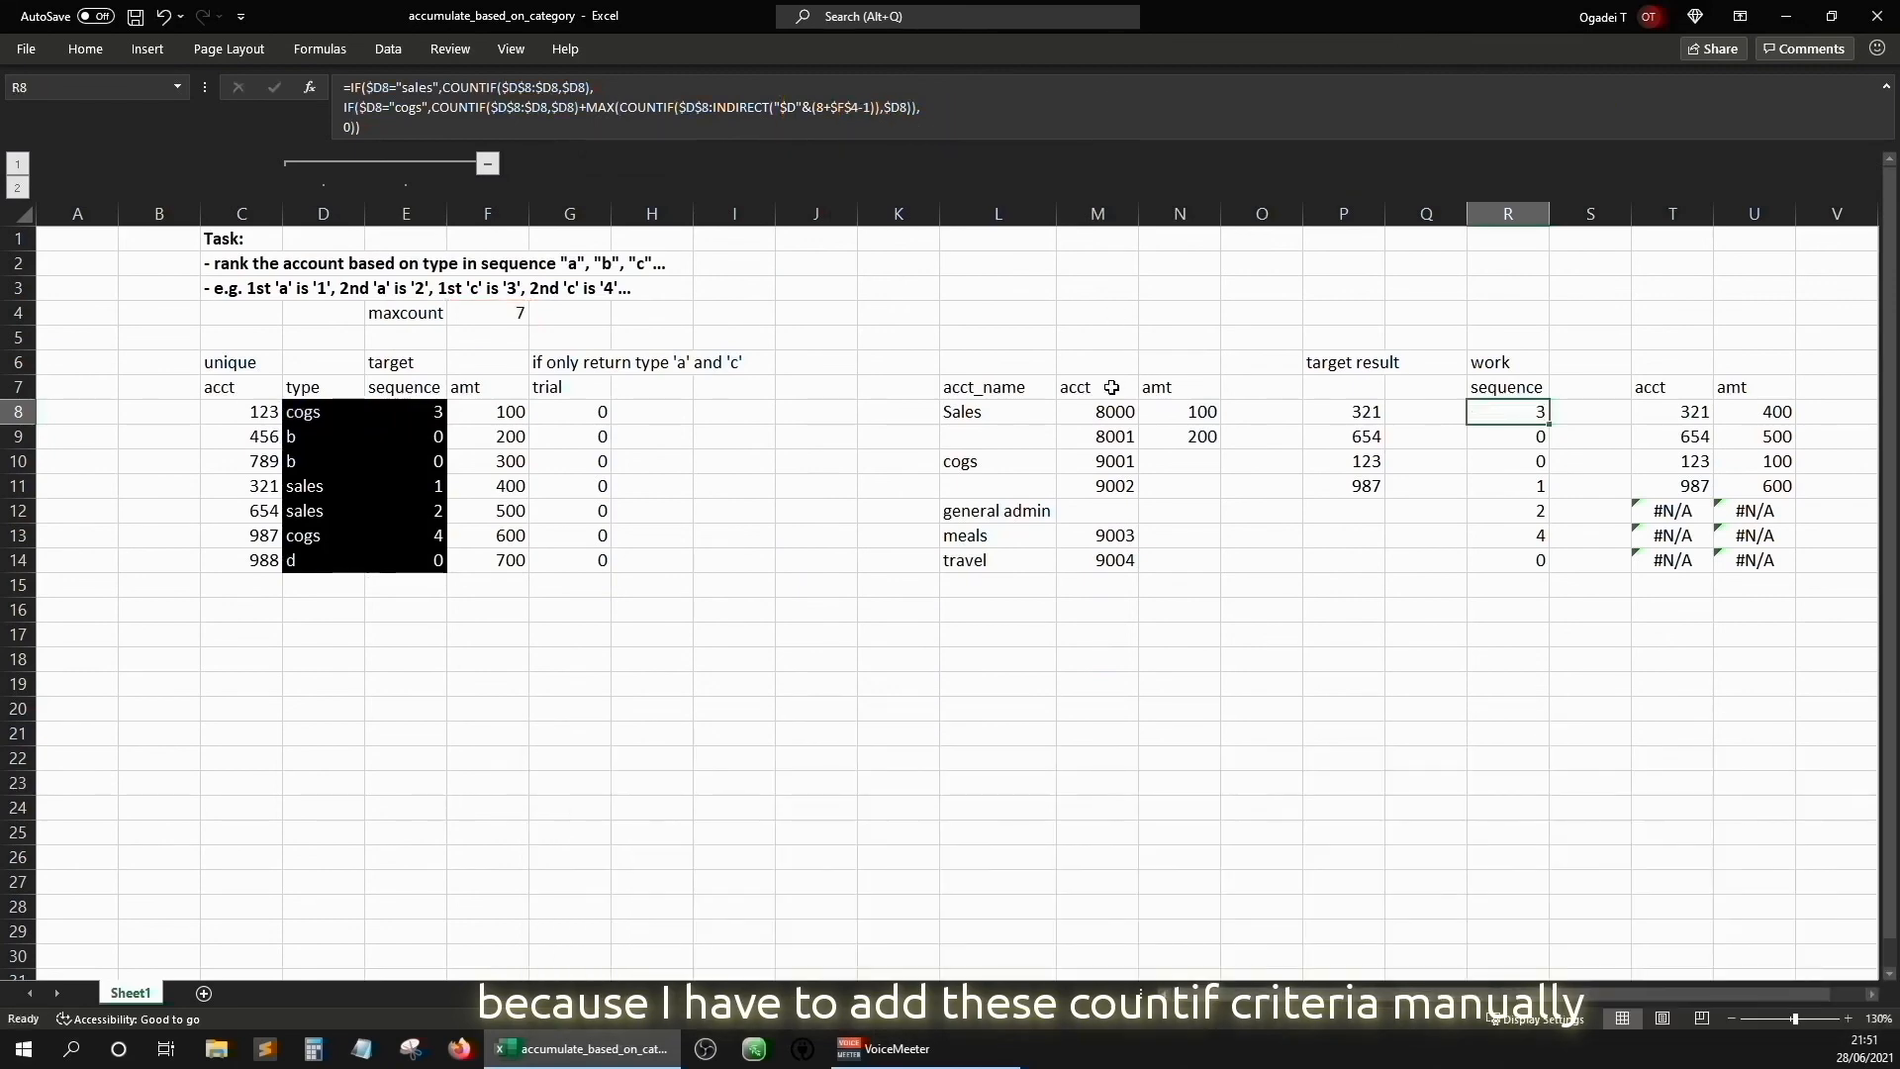
click(985, 384)
key(Down)
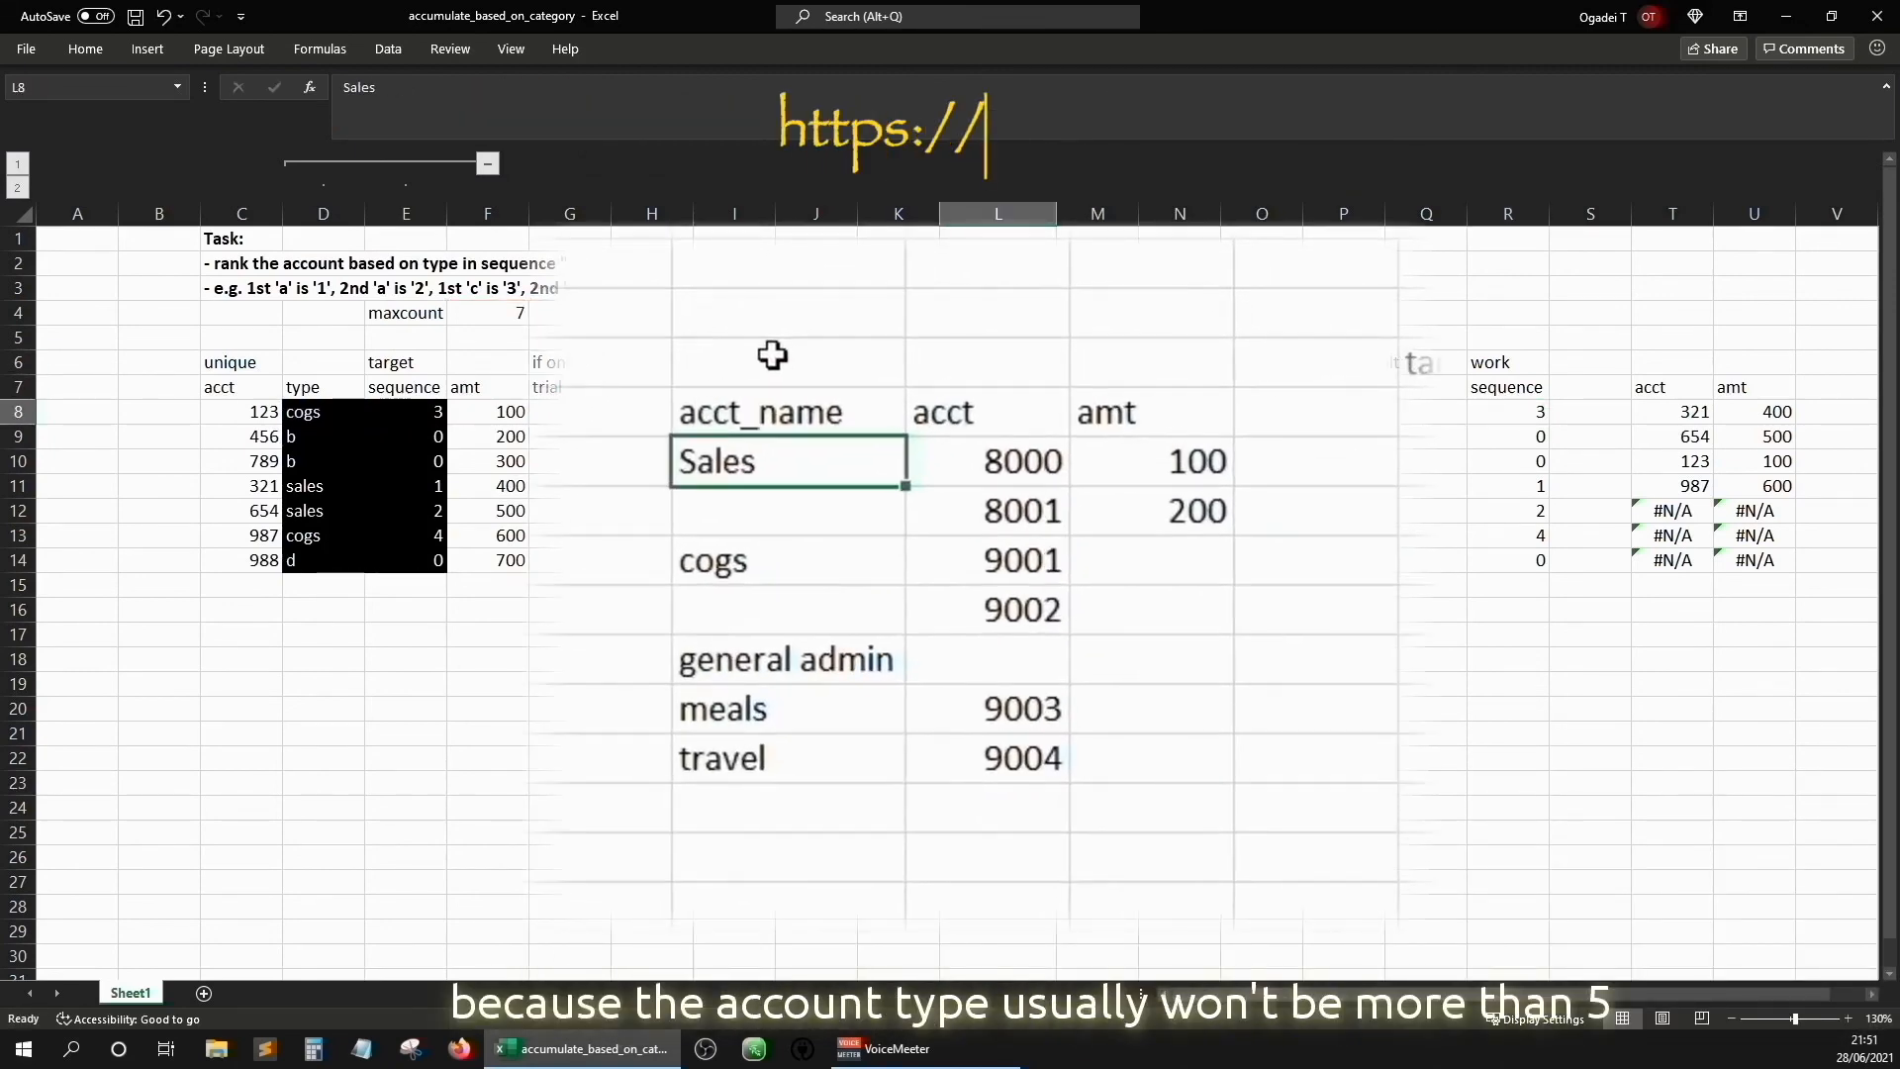
key(Down)
key(Down)
key(Down)
key(Down)
key(Down)
key(Down)
key(Down)
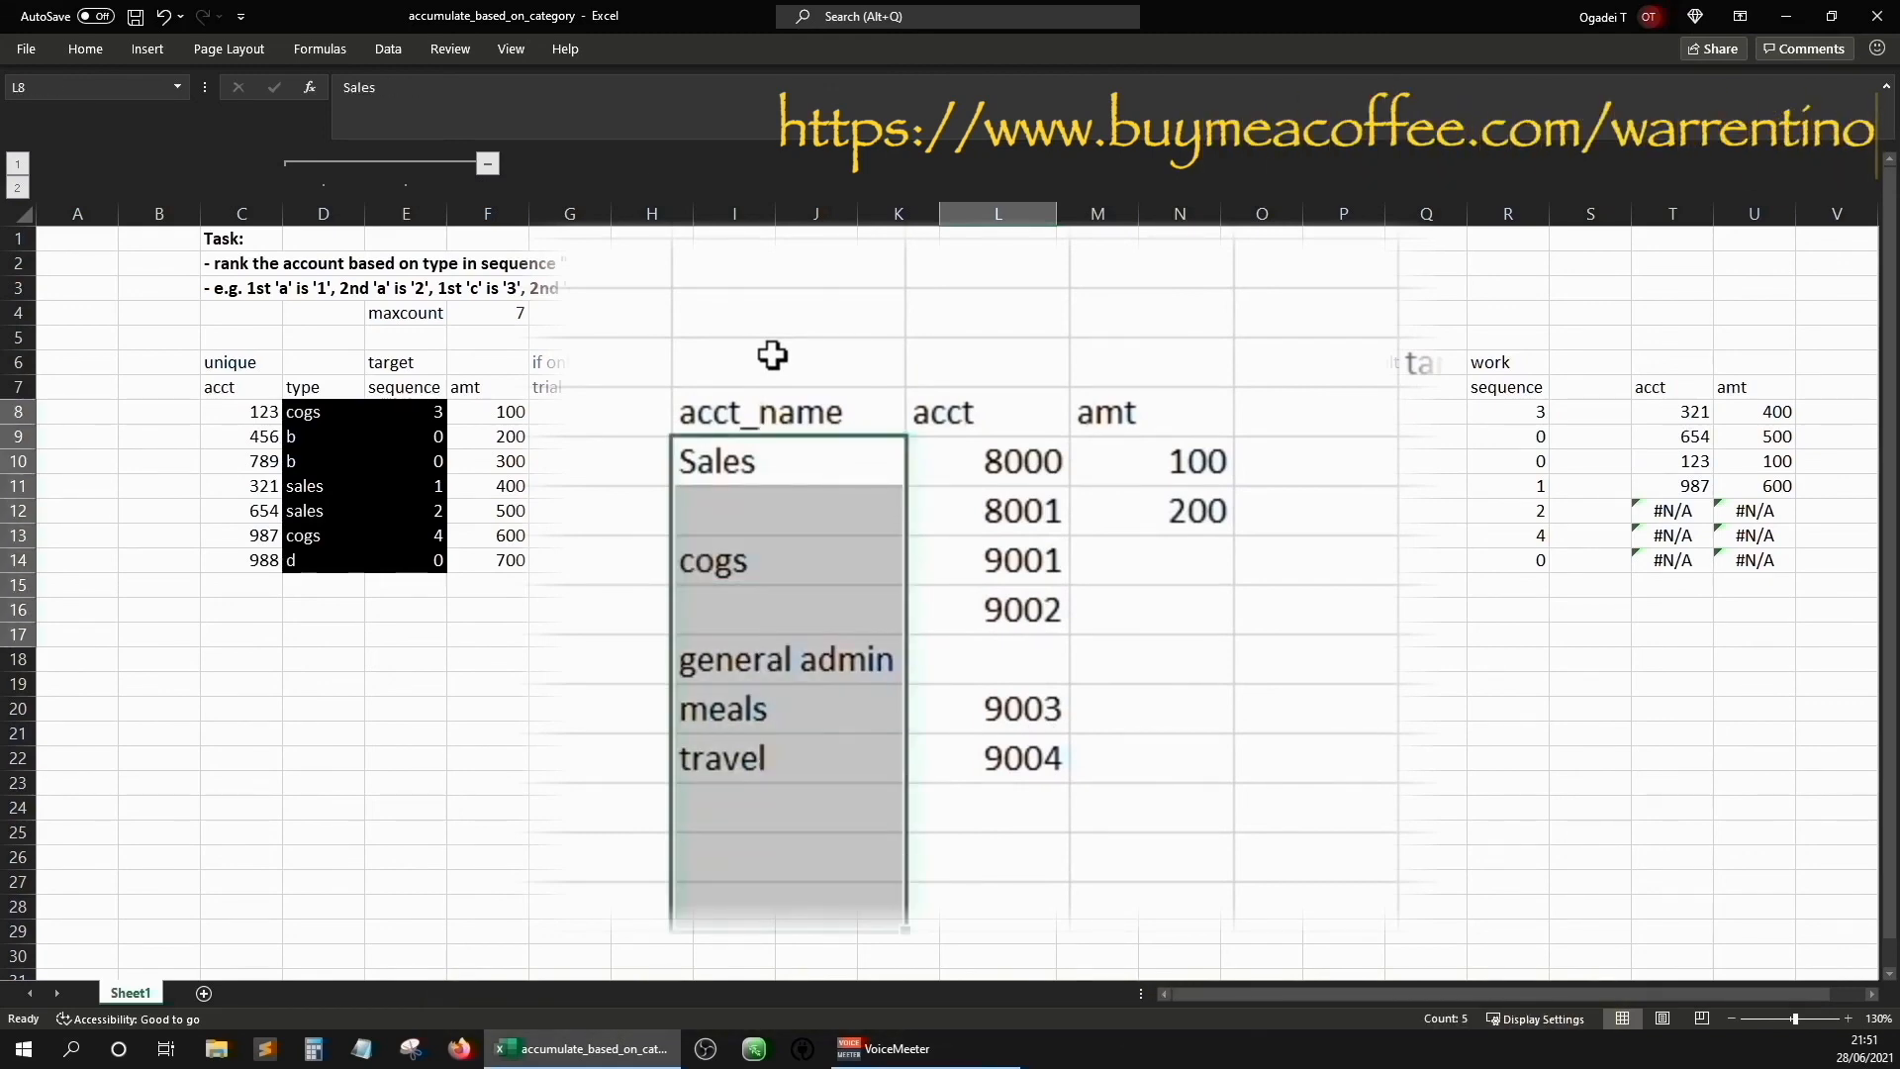
click(1030, 340)
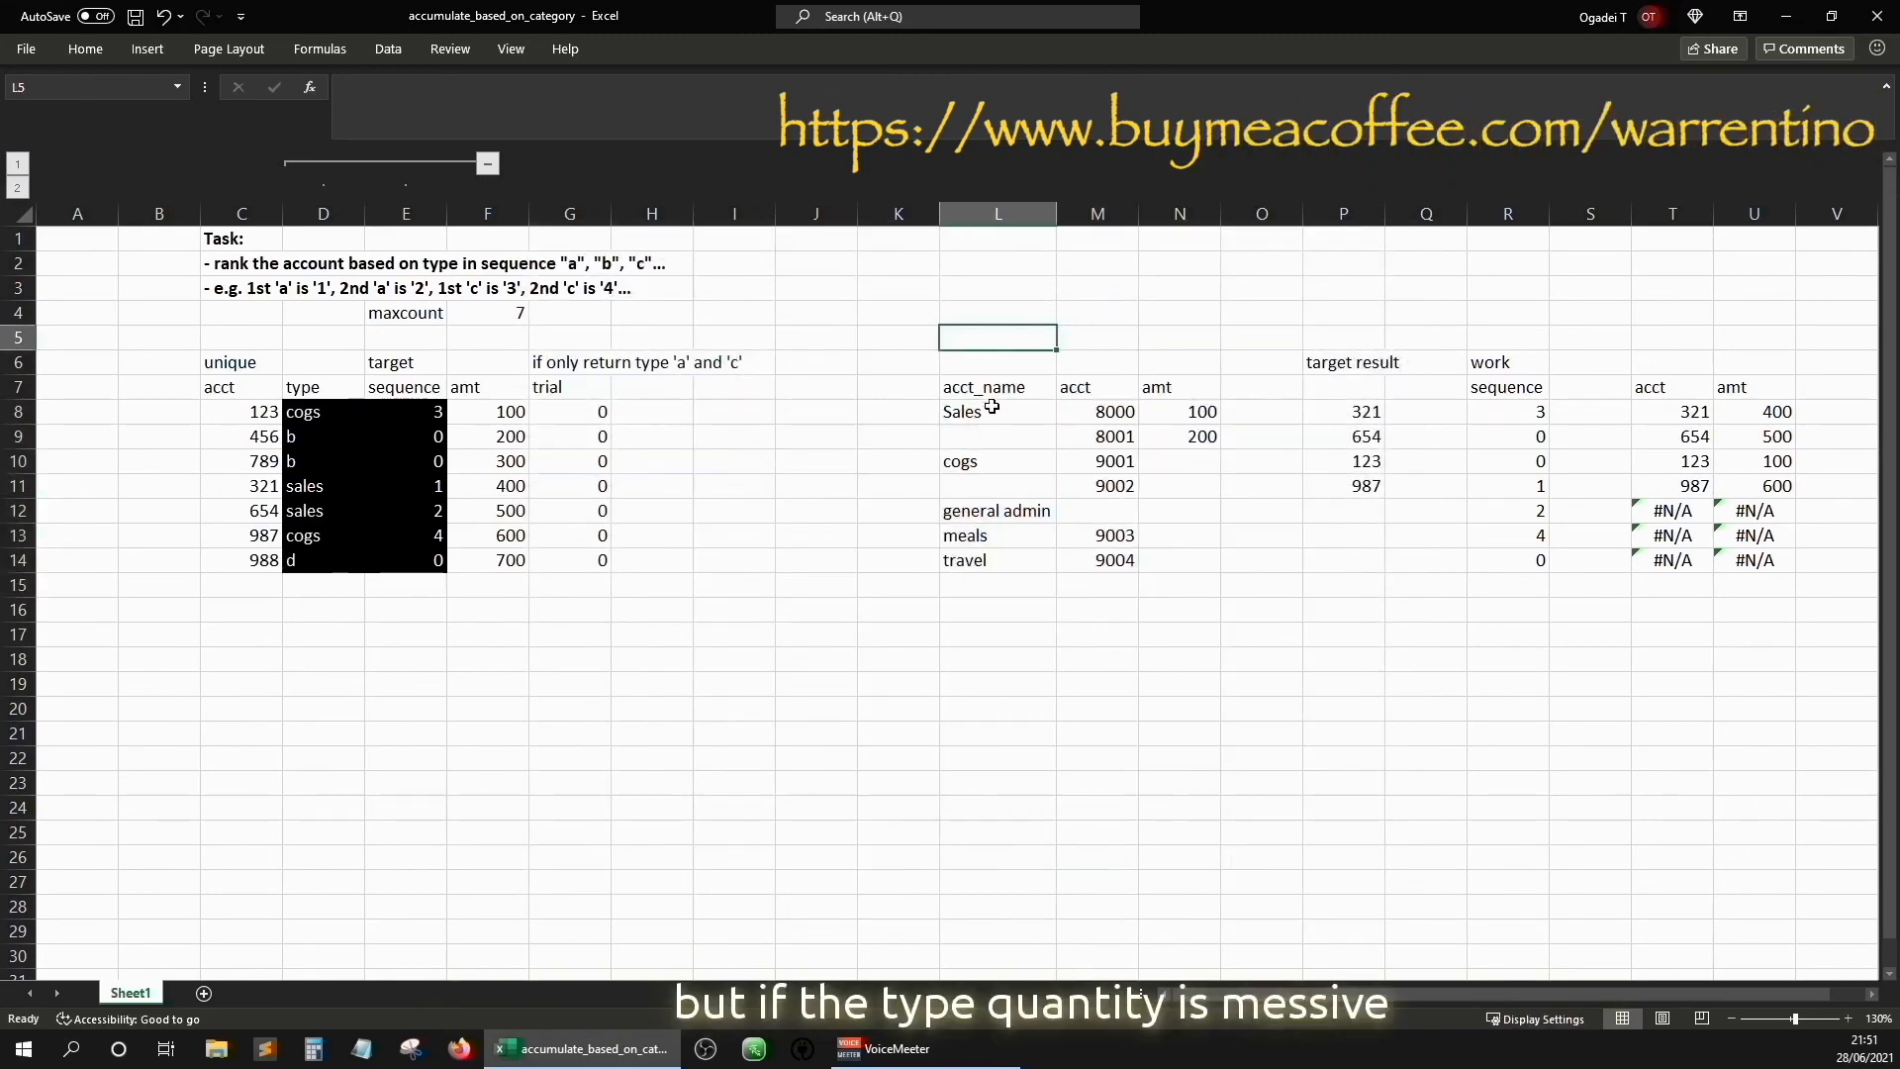
Review the acct lookup formula in T8 and the sequence formula in R8
click(1648, 412)
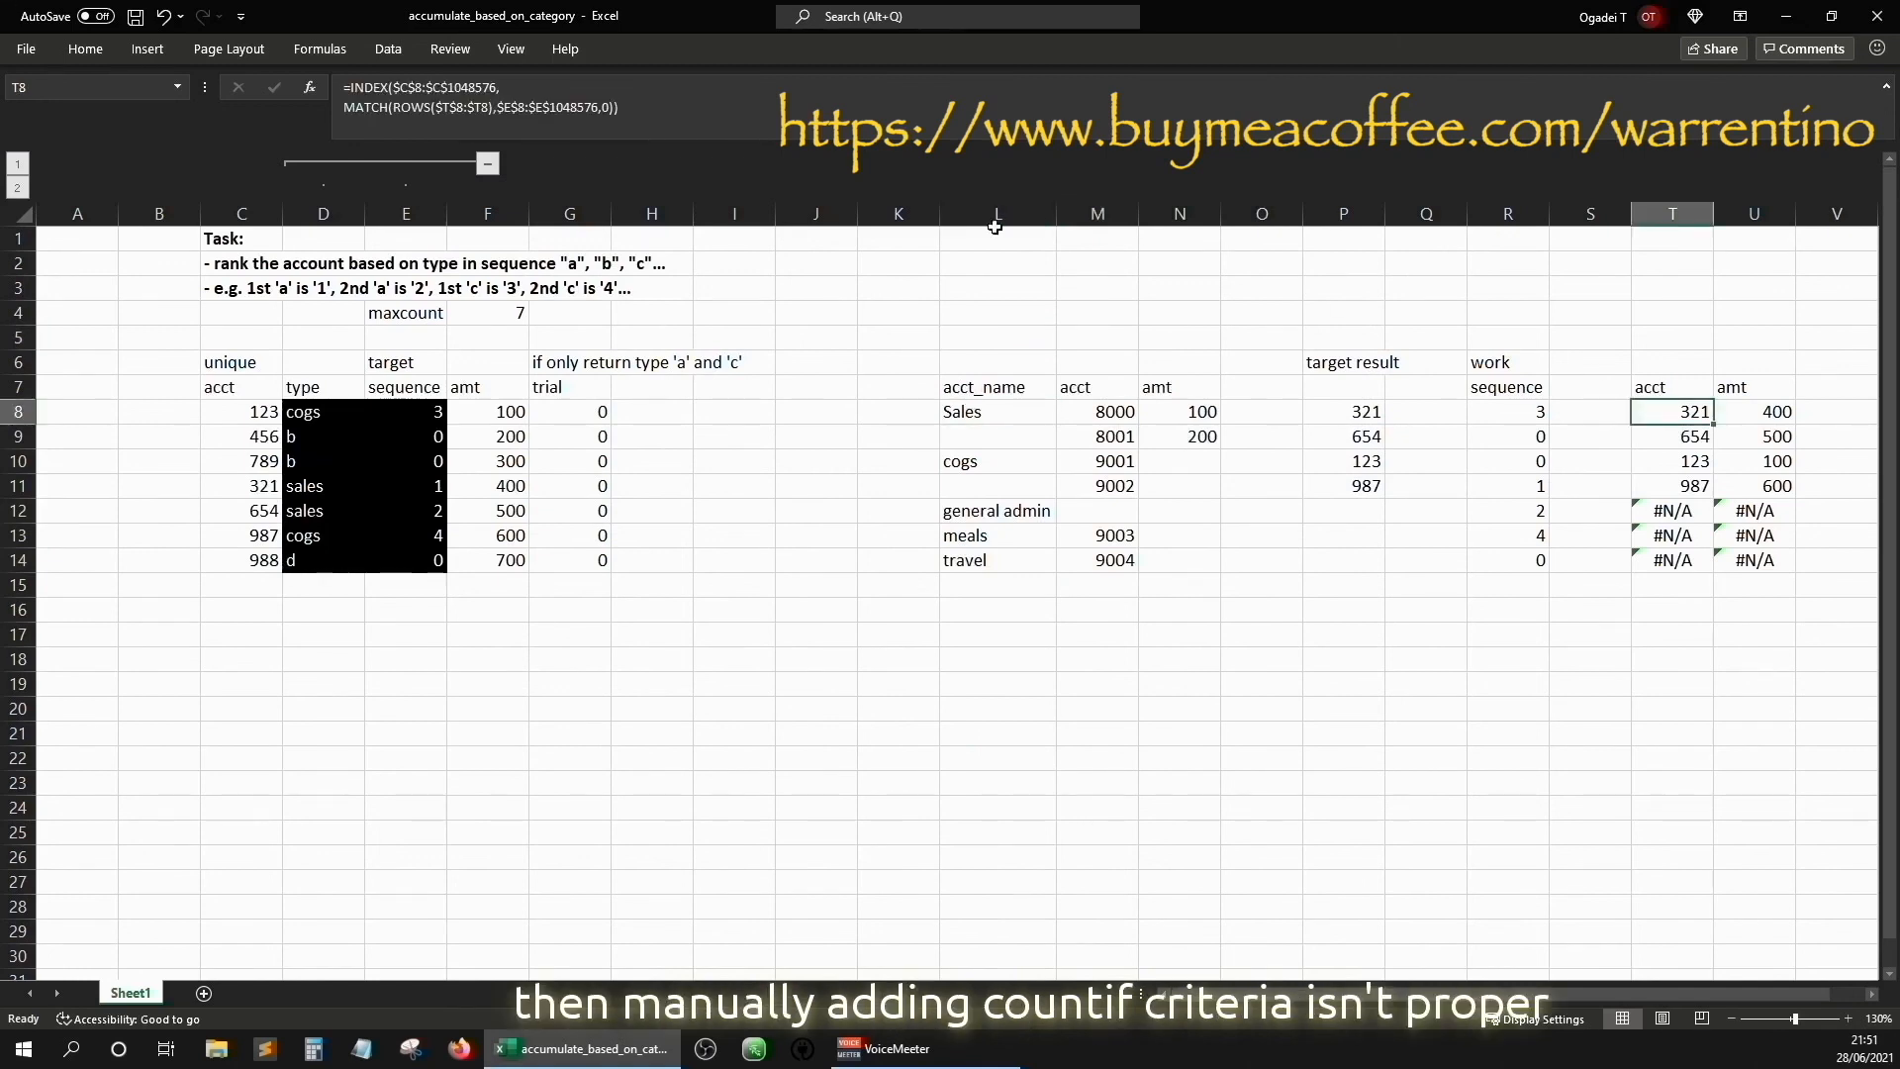
key(Left)
key(Left)
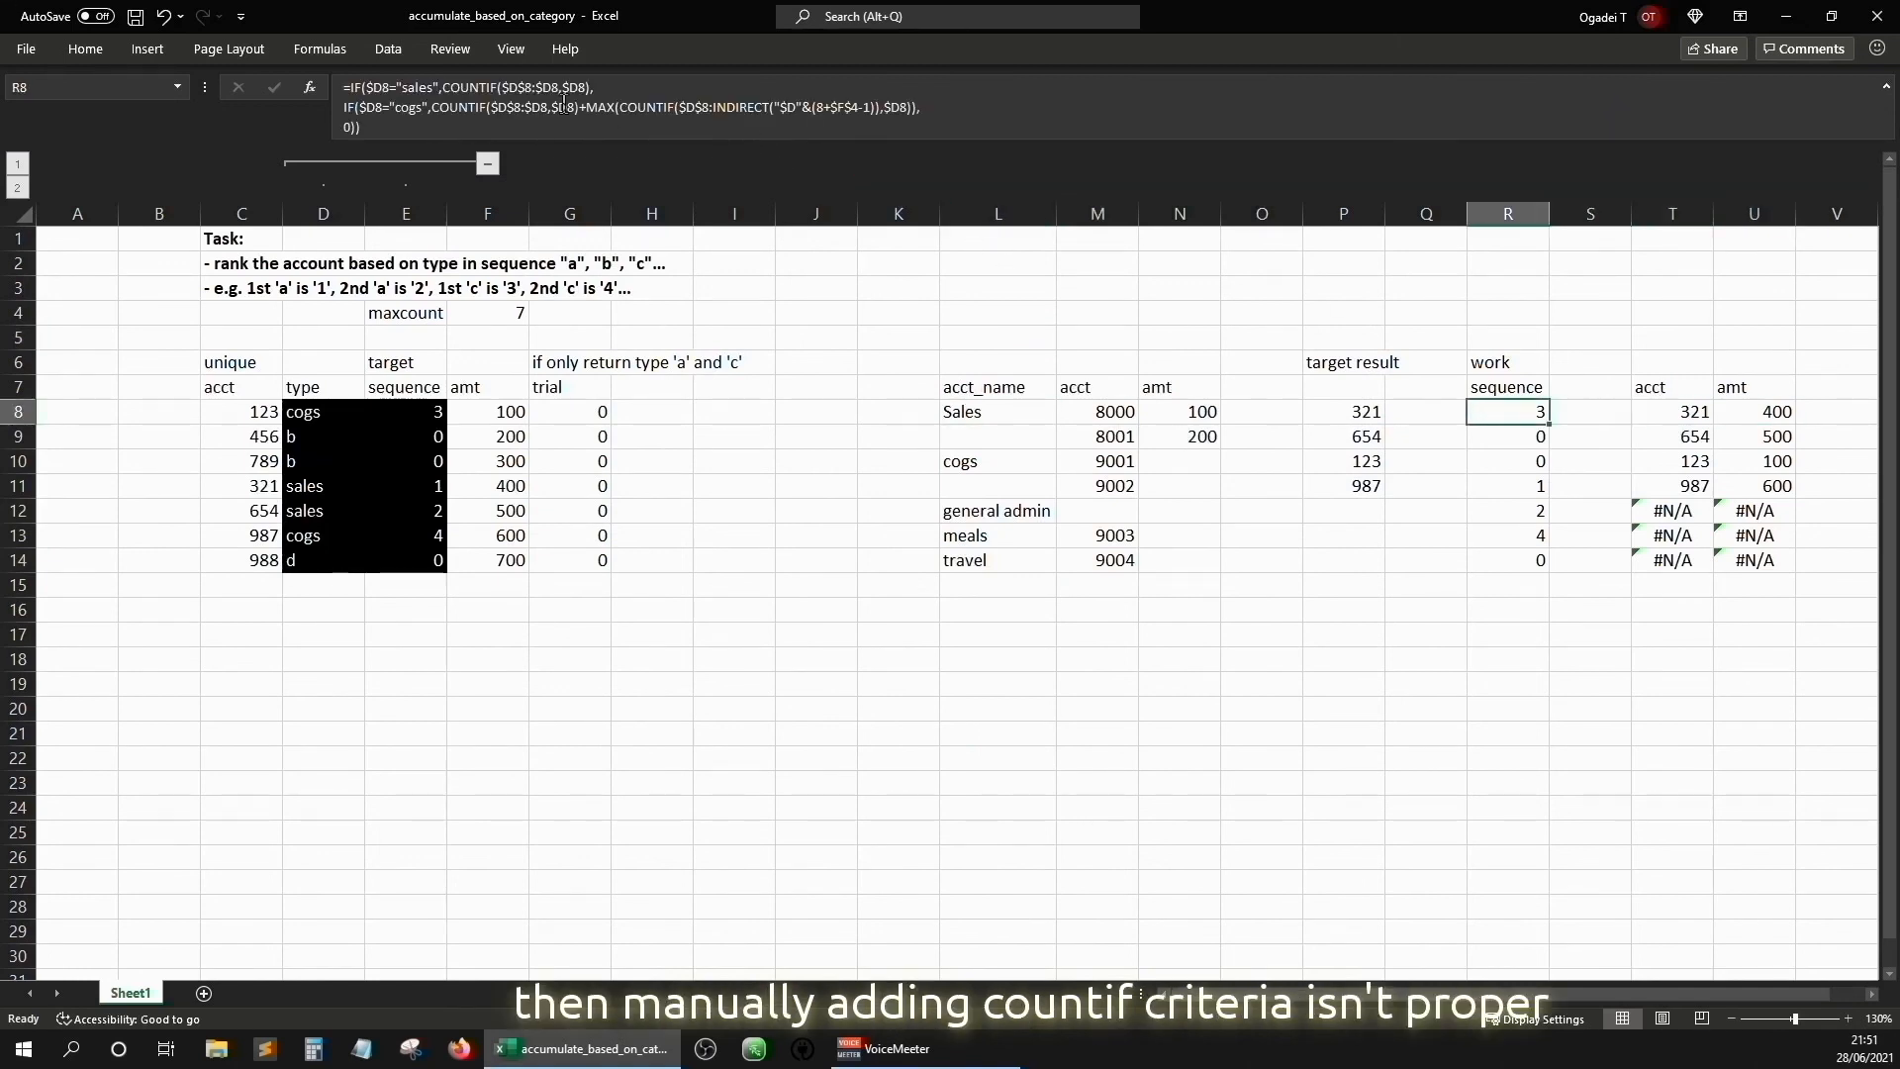